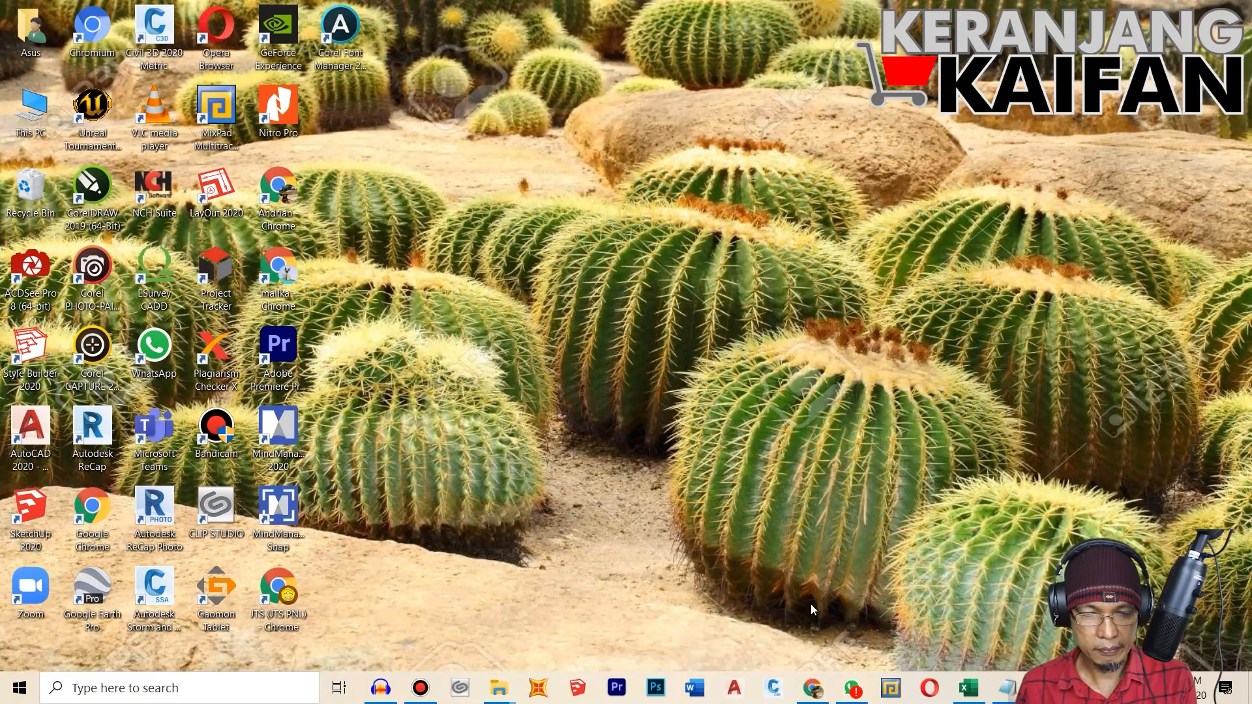
Step: Start Autodesk Civil 3D 2020 from the desktop
left_click(773, 690)
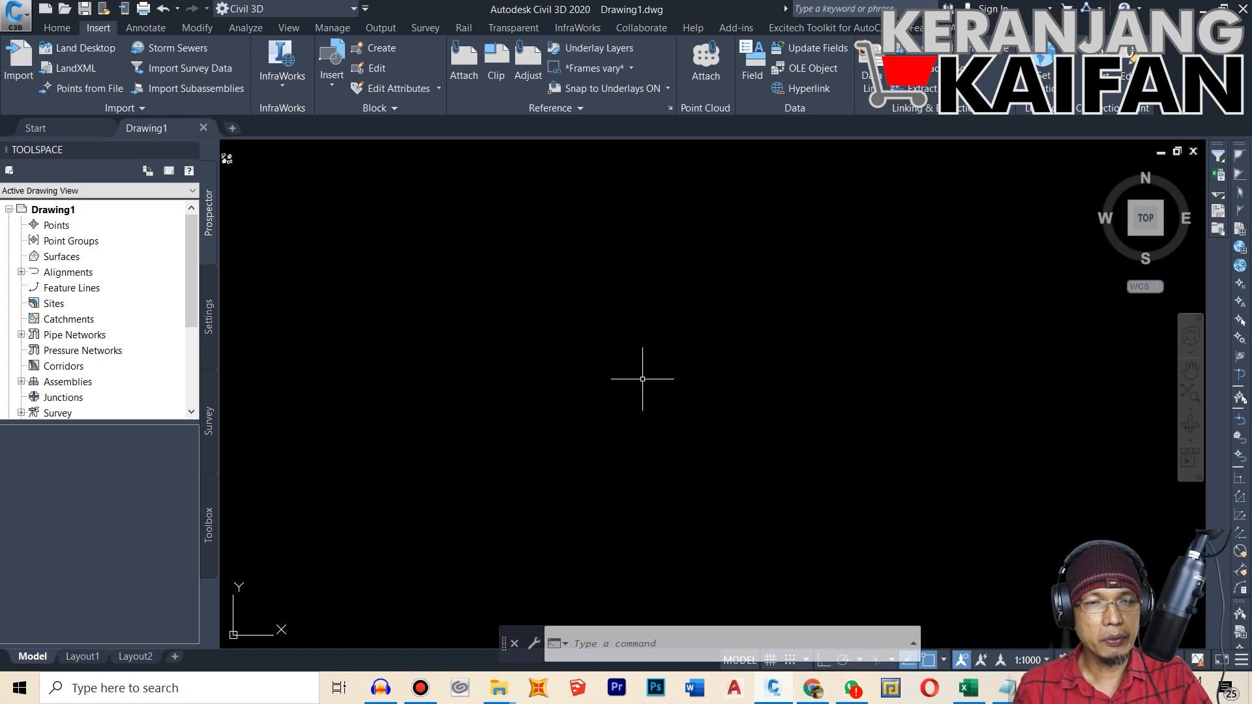
Step: Look at the Create Points tools for the drawing's points and at the Import Points dialog, closing each without importing
left_click(62, 228)
right_click(62, 229)
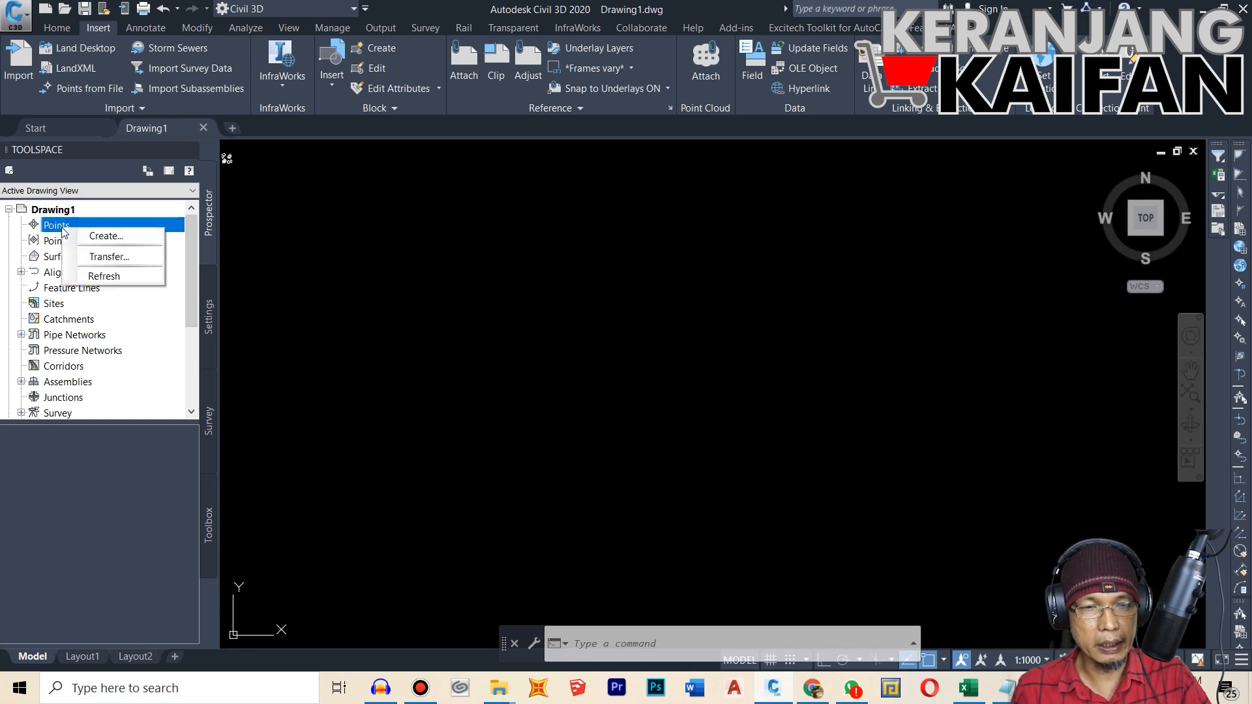
left_click(92, 236)
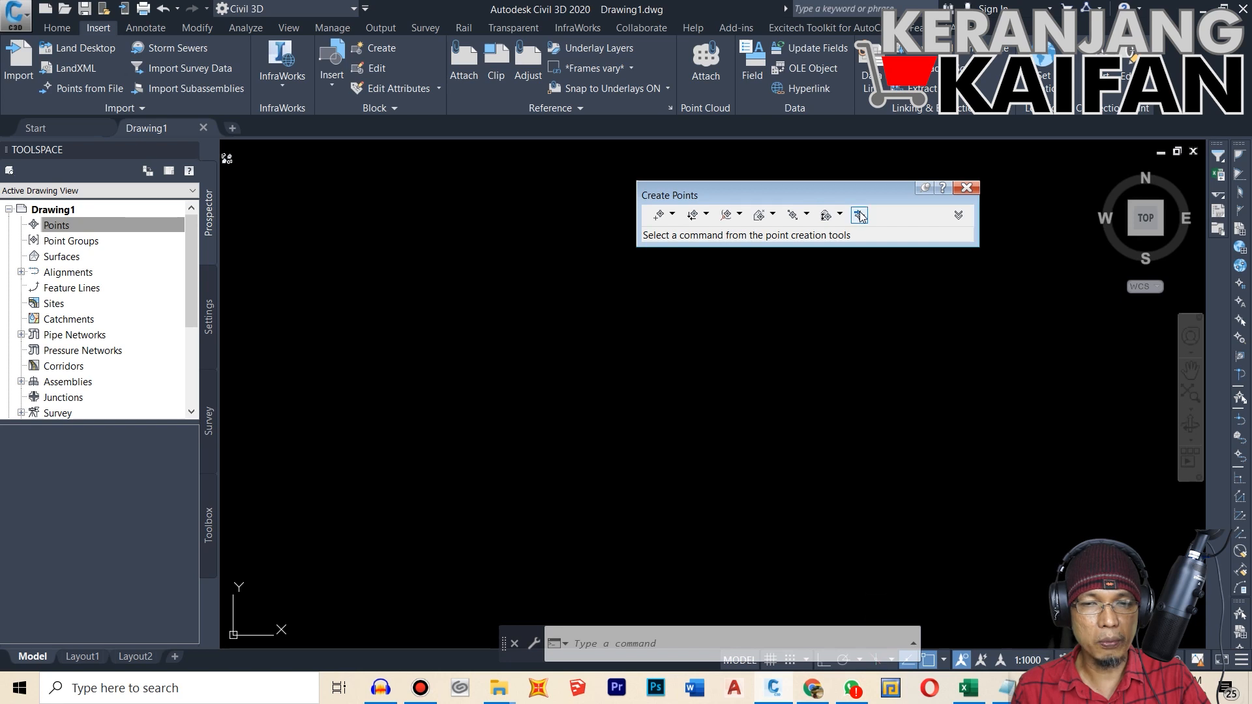
left_click(967, 188)
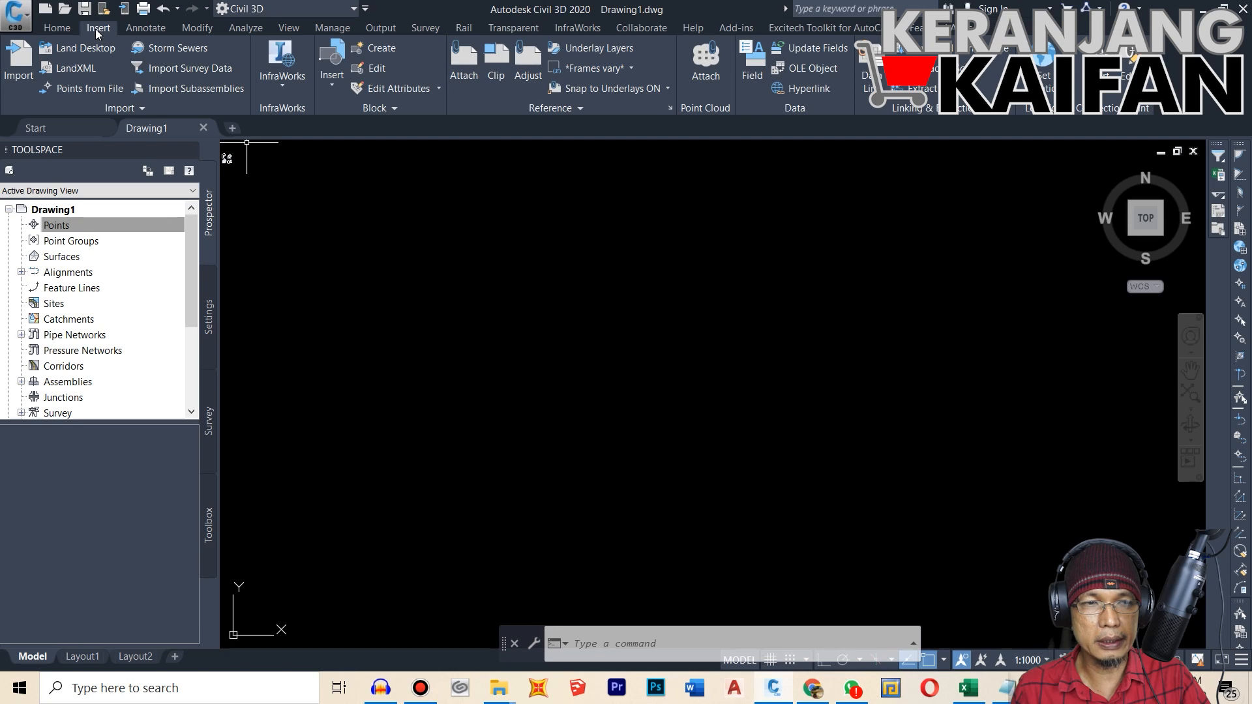
left_click(90, 89)
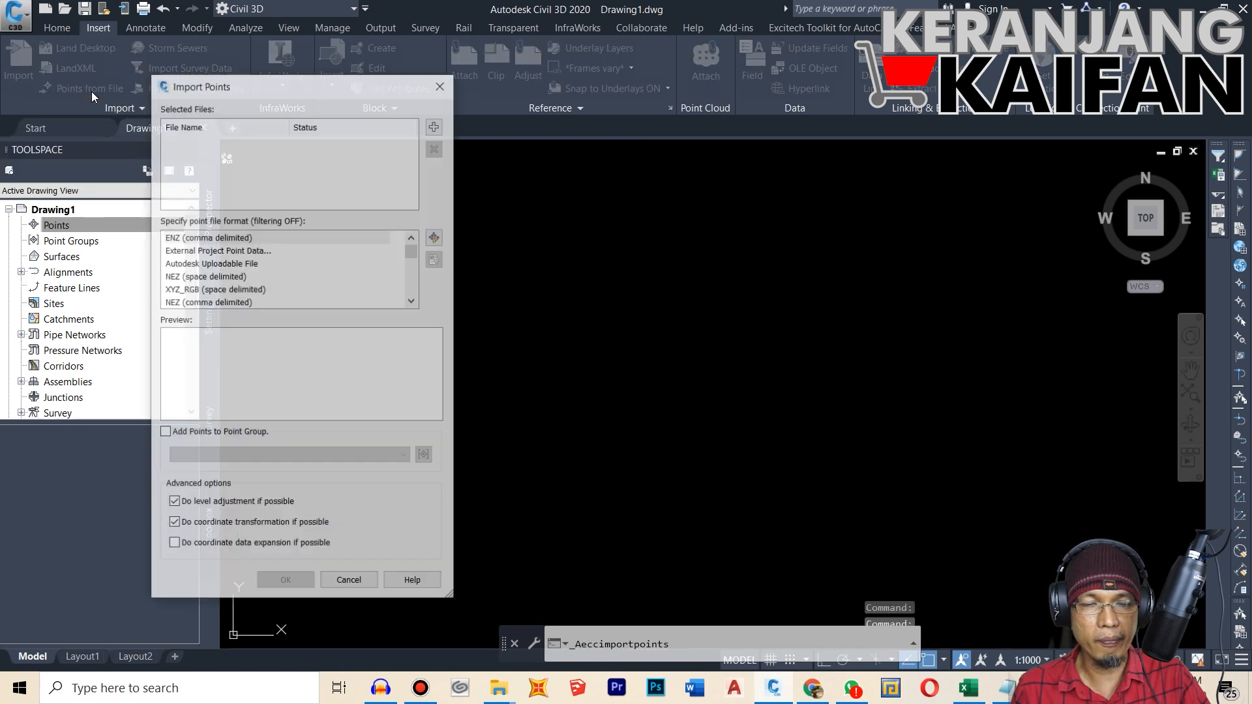
left_click(441, 84)
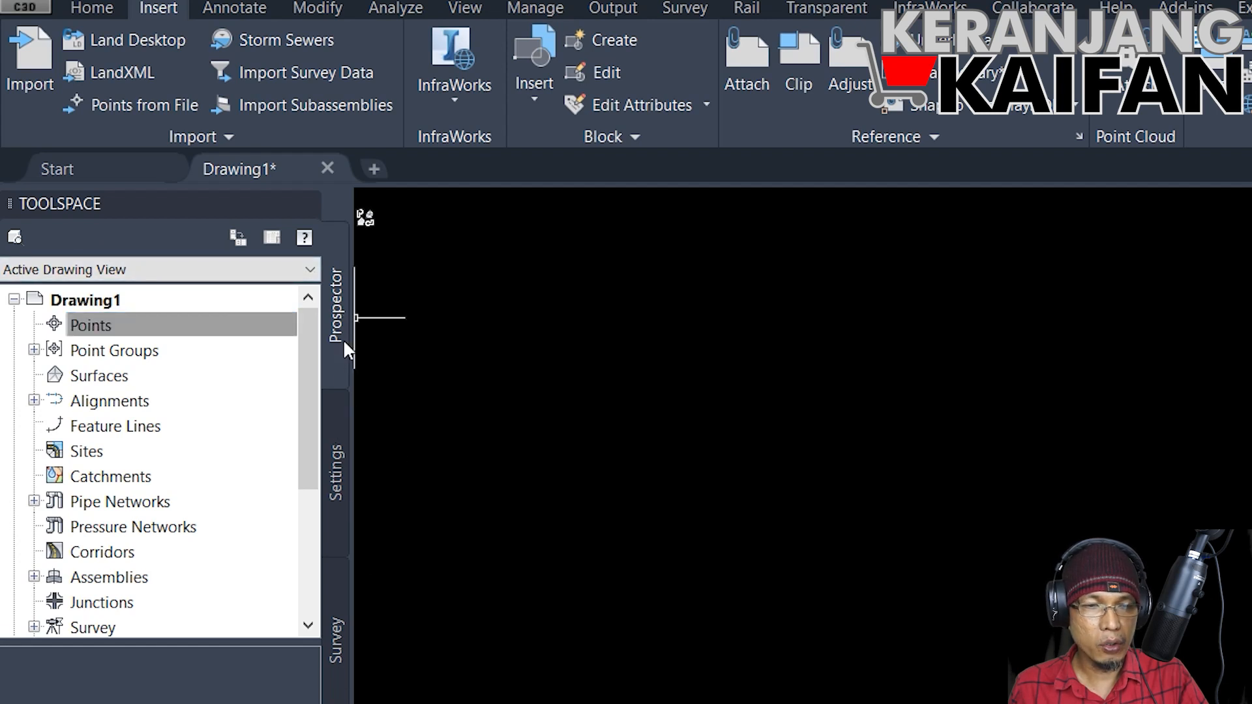
Step: Open the drawing settings of Drawing1 and show its units and zone options
left_click(339, 467)
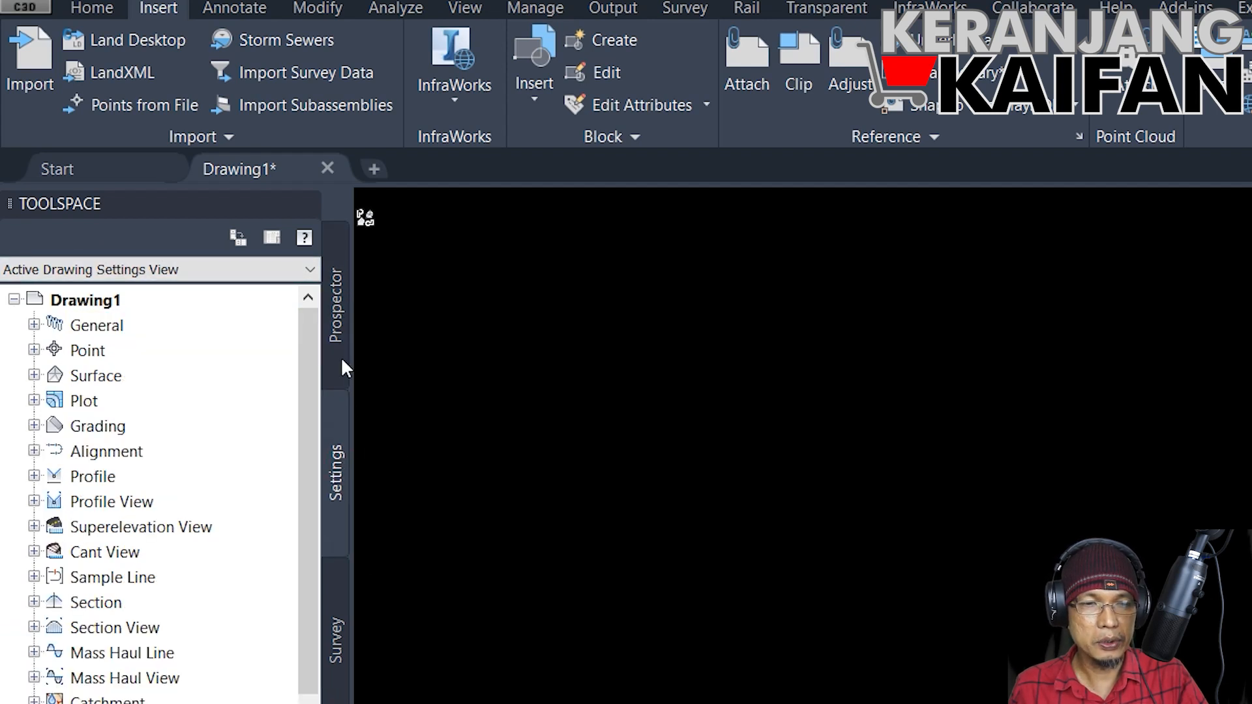
left_click(343, 369)
left_click(340, 461)
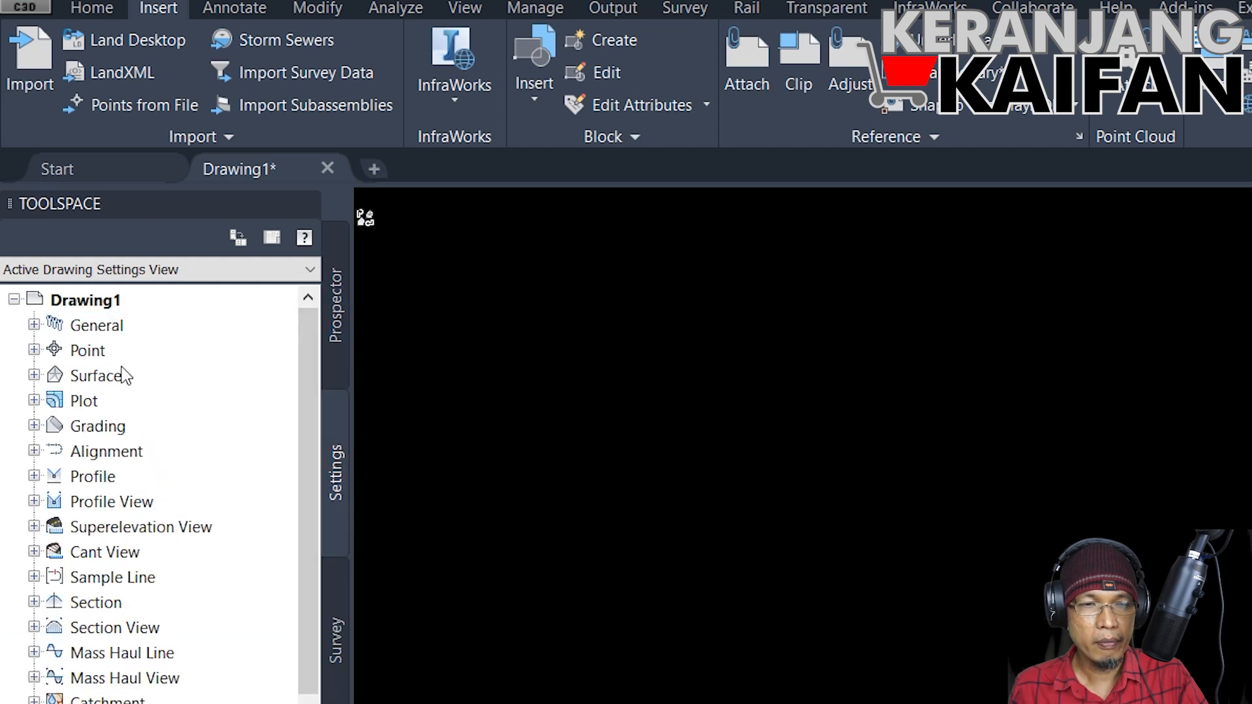
right_click(101, 302)
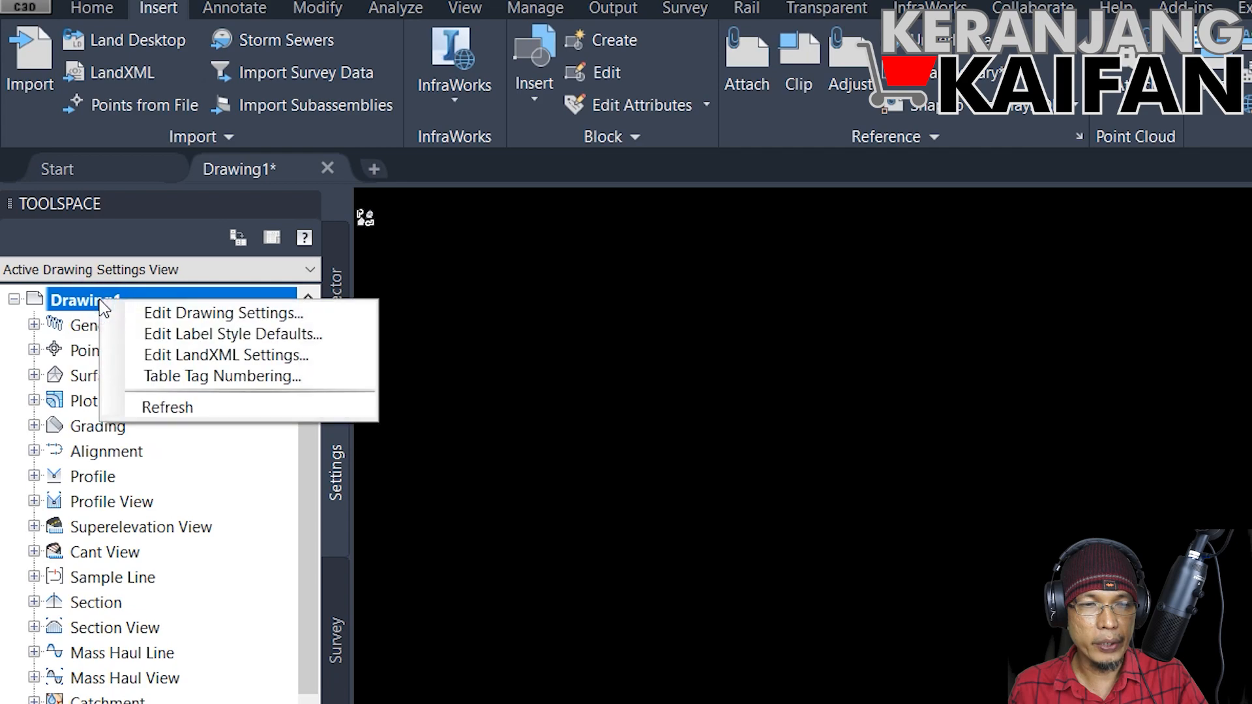
left_click(168, 315)
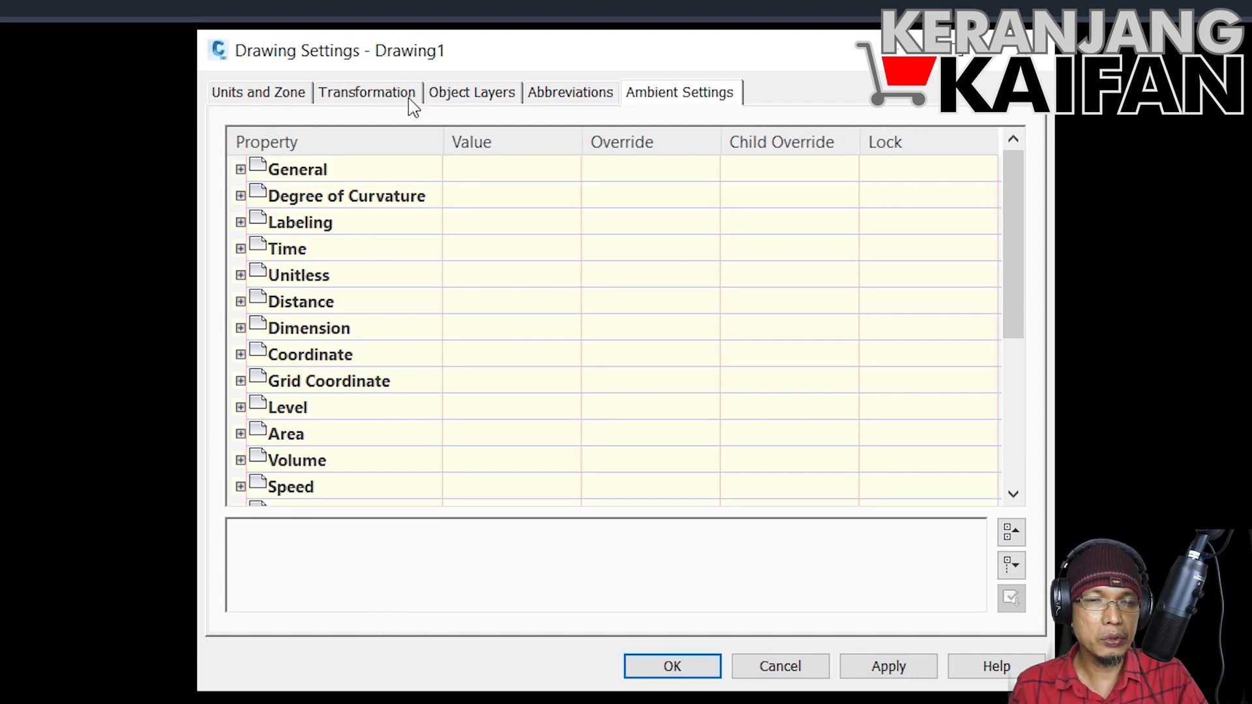
left_click(276, 98)
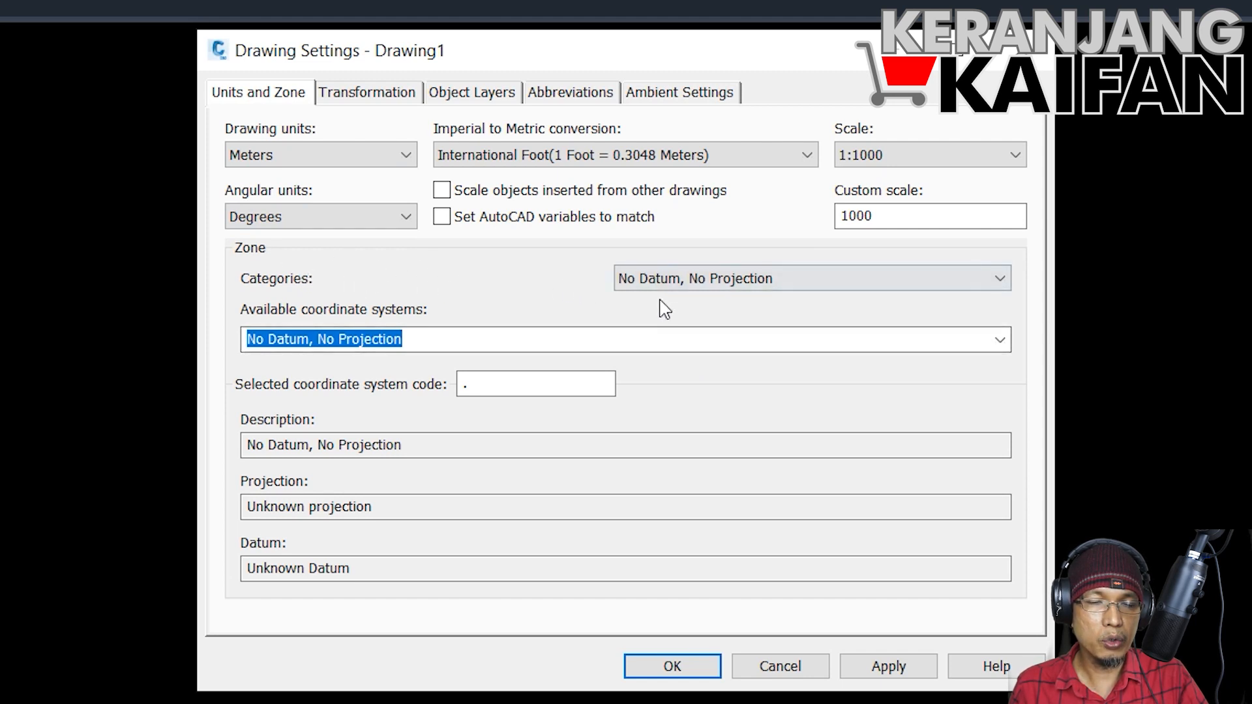
Step: Set the coordinate zone category of the drawing to Indonesia
left_click(850, 295)
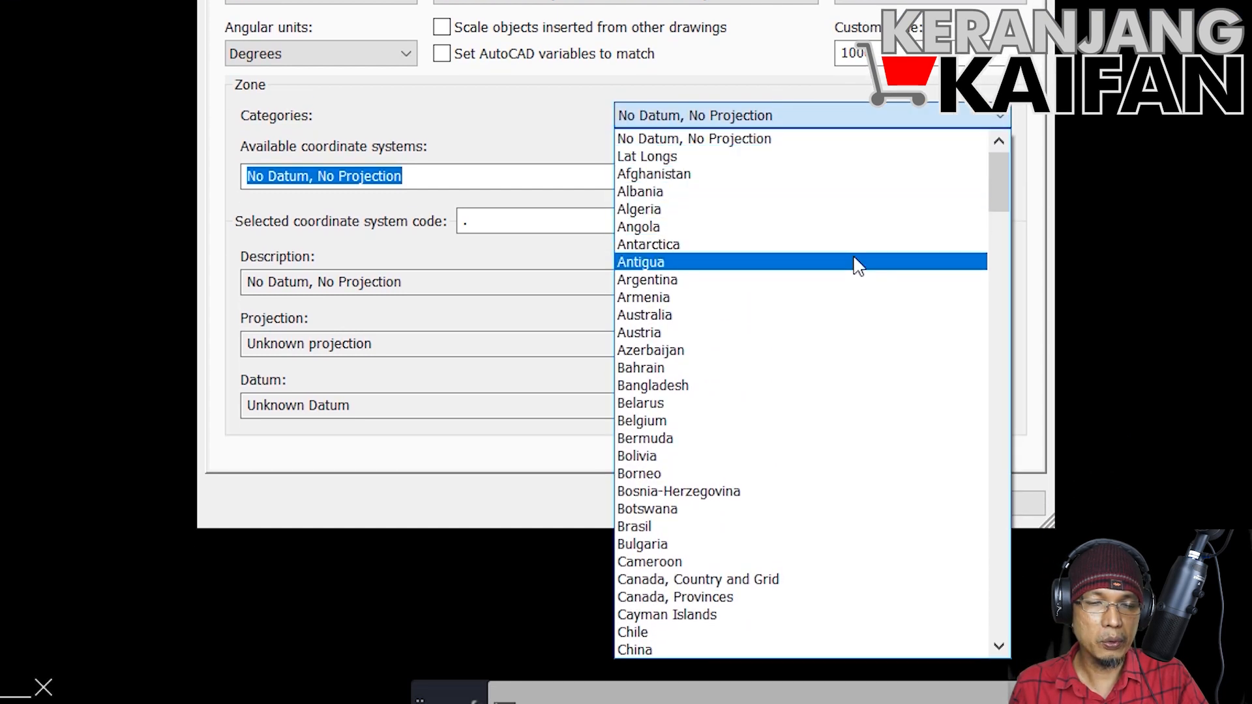
scroll(854, 353, "down", 4)
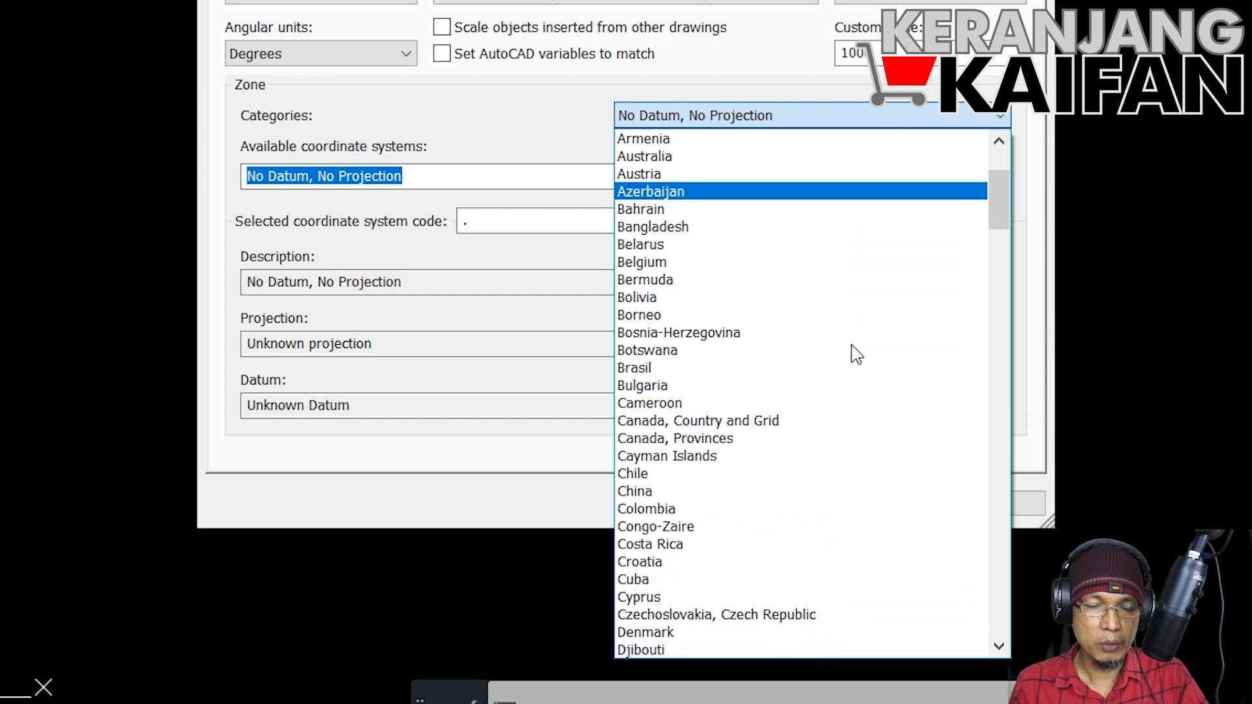
scroll(854, 352, "up", 3)
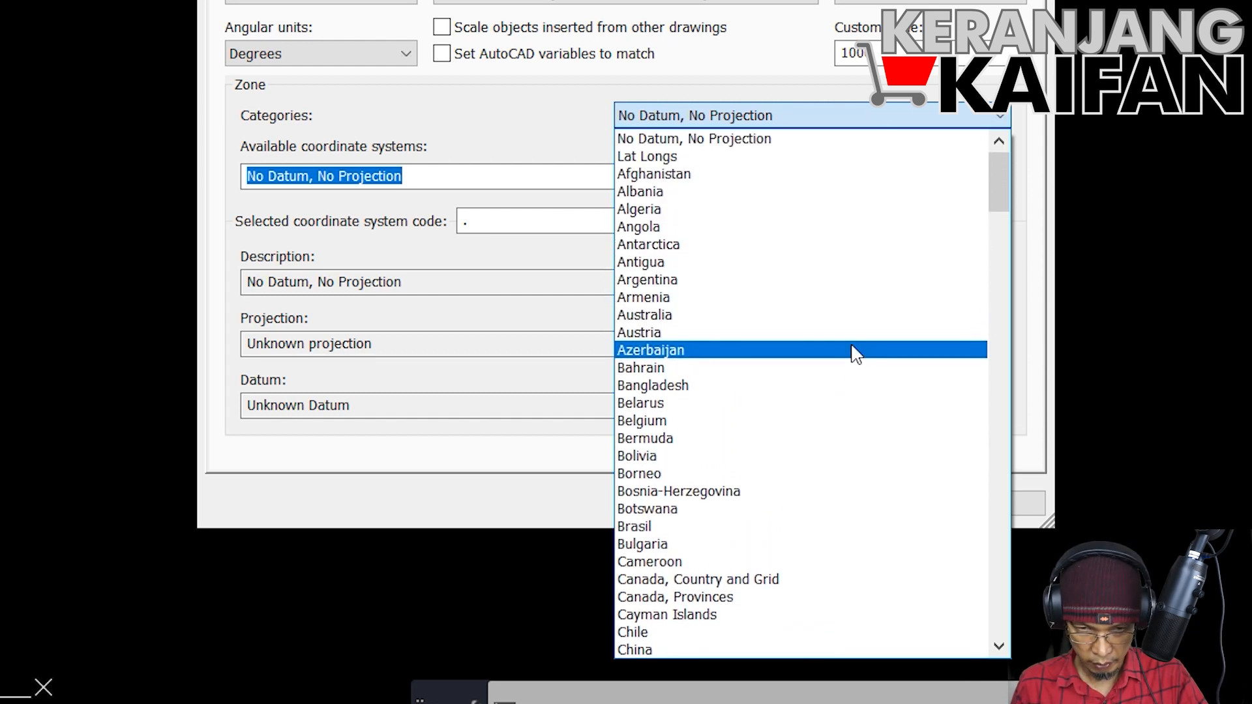
scroll(855, 356, "down", 8)
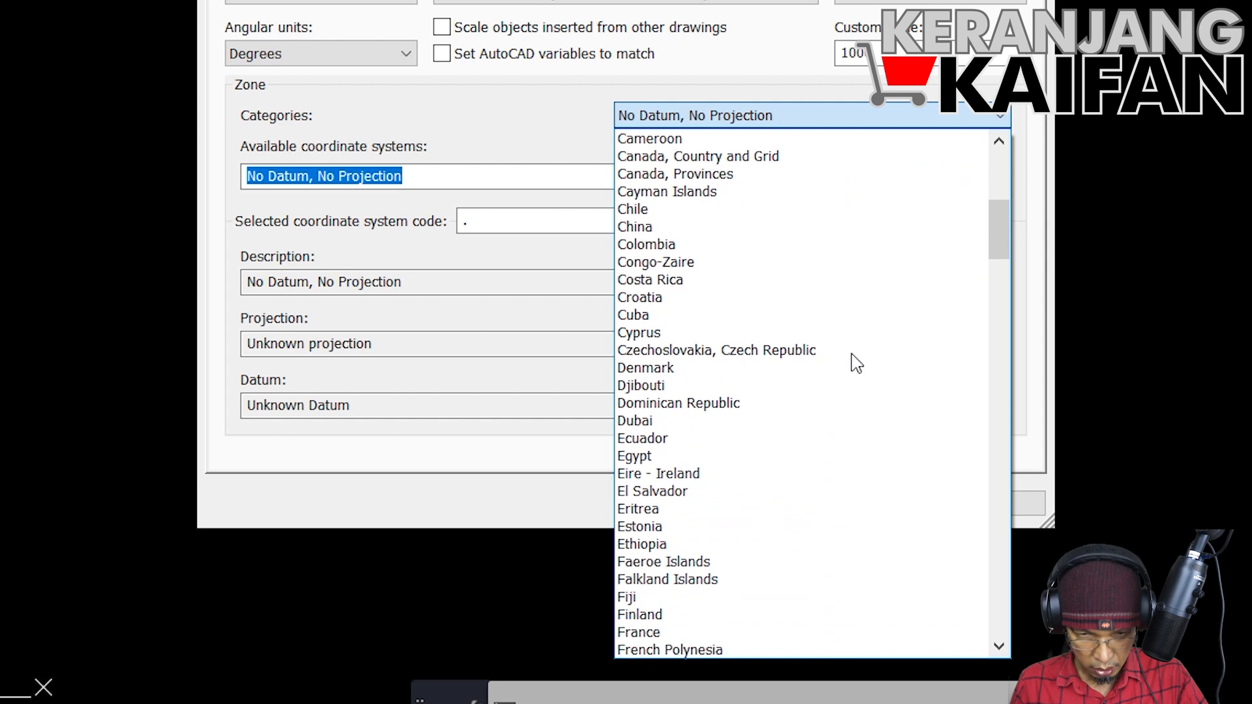
scroll(856, 366, "down", 8)
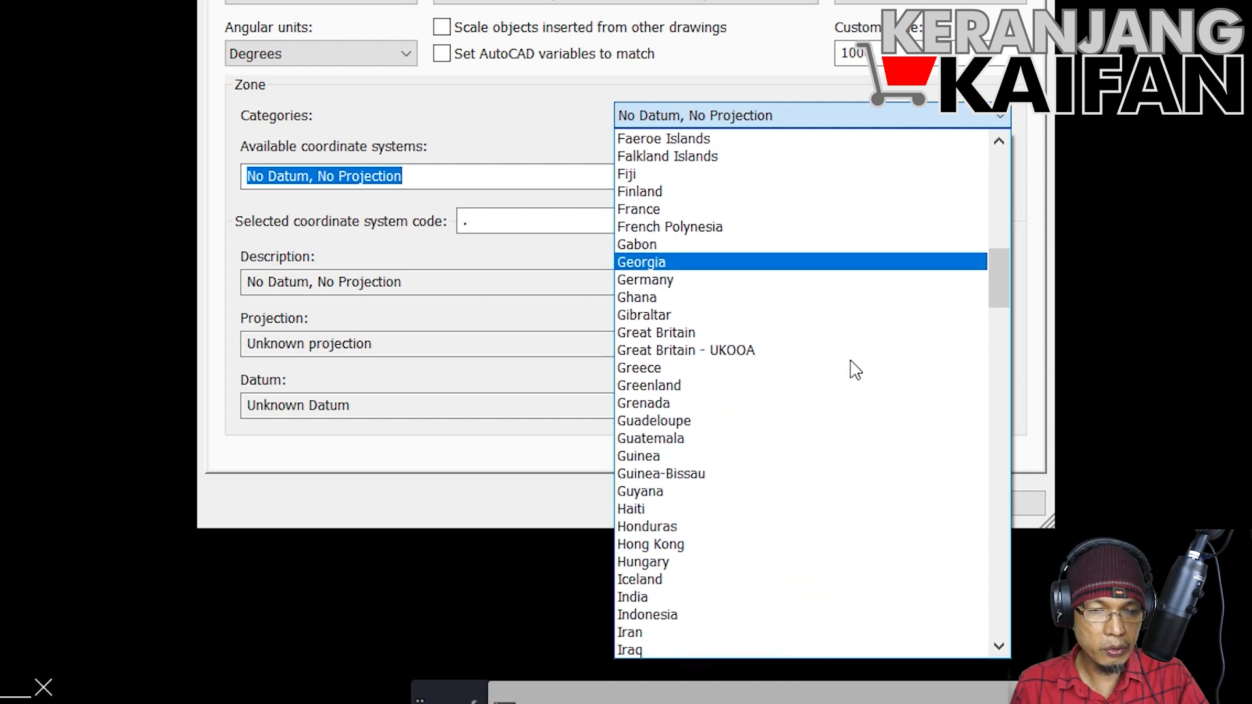
scroll(818, 435, "down", 1)
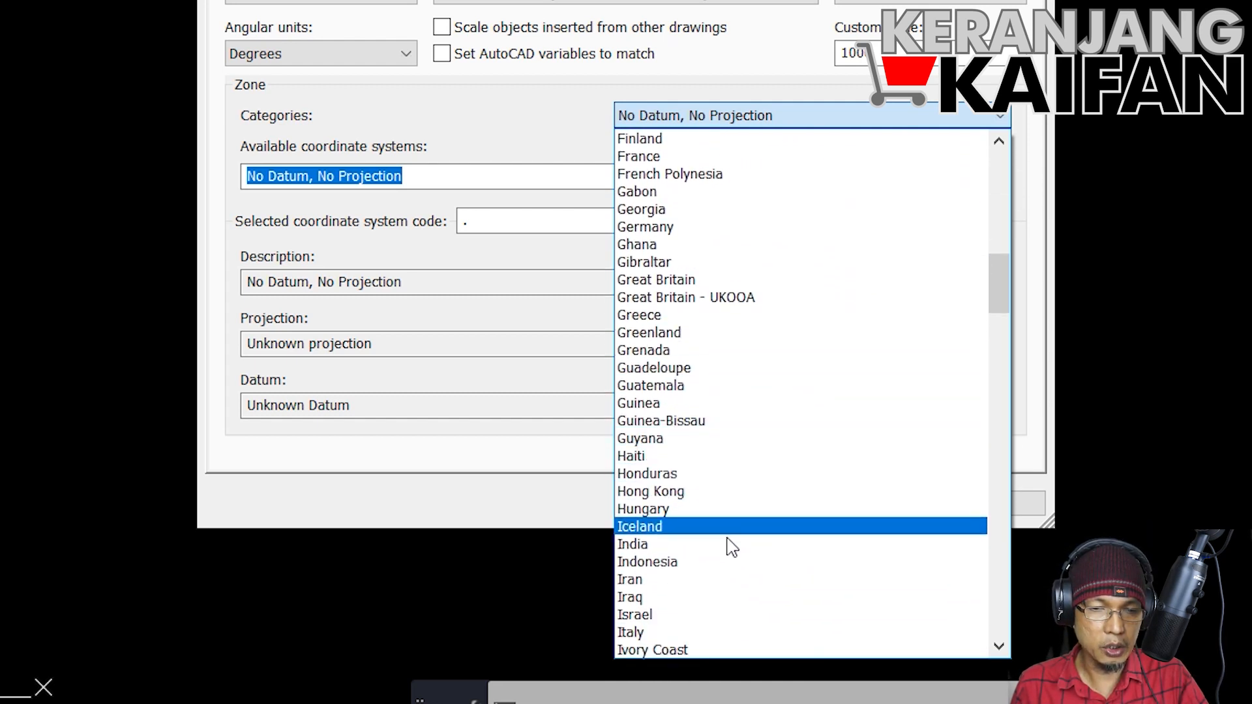
left_click(717, 562)
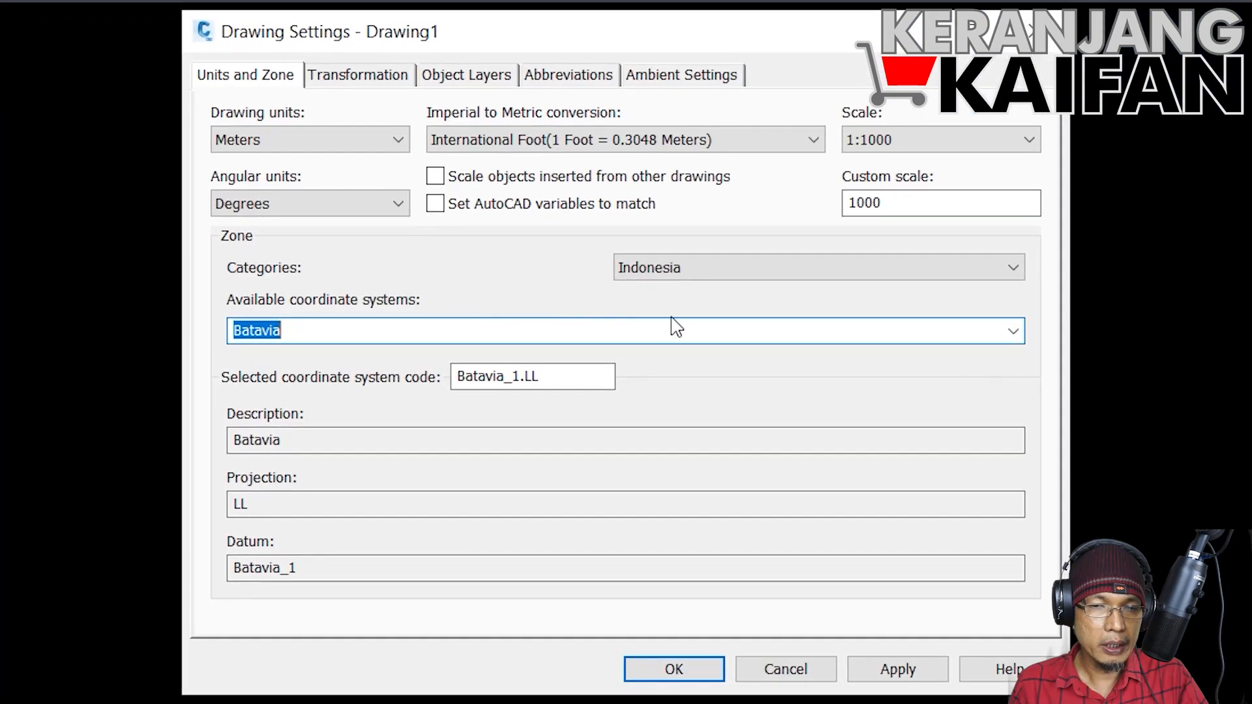
Step: Assign the ID74 / UTM zone 47N coordinate system to the drawing and accept the drawing settings
left_click(1013, 330)
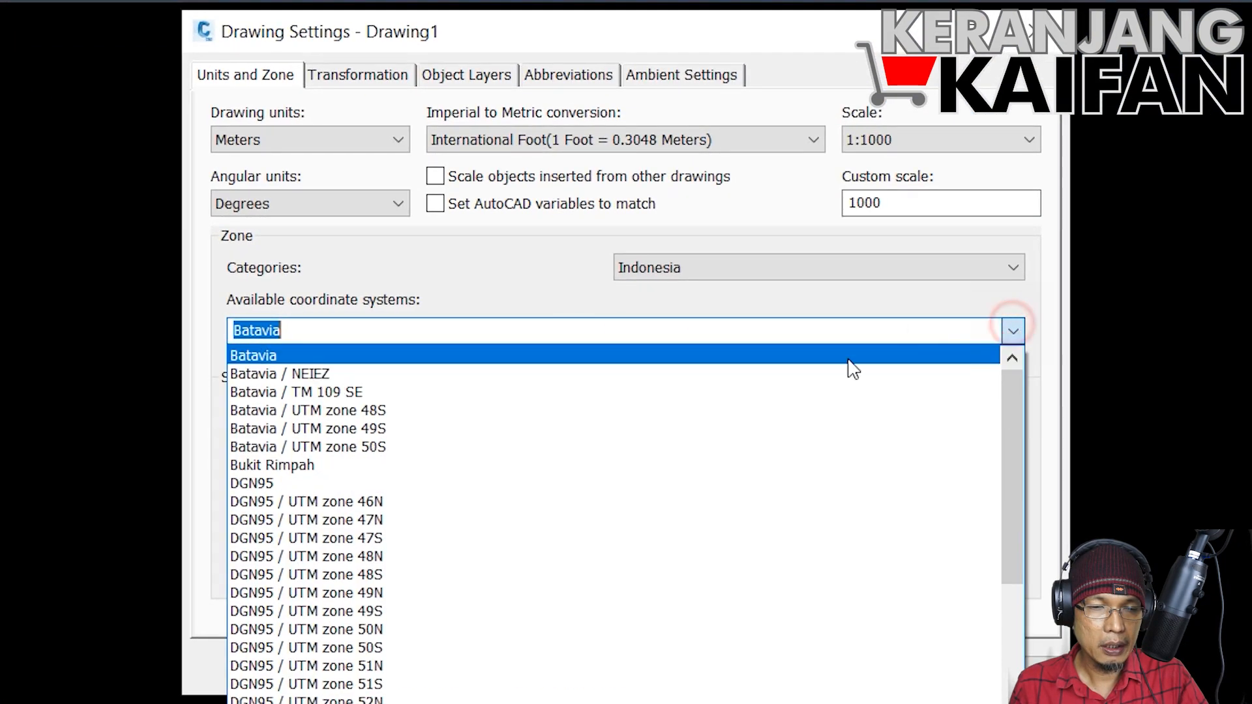
scroll(355, 525, "down", 3)
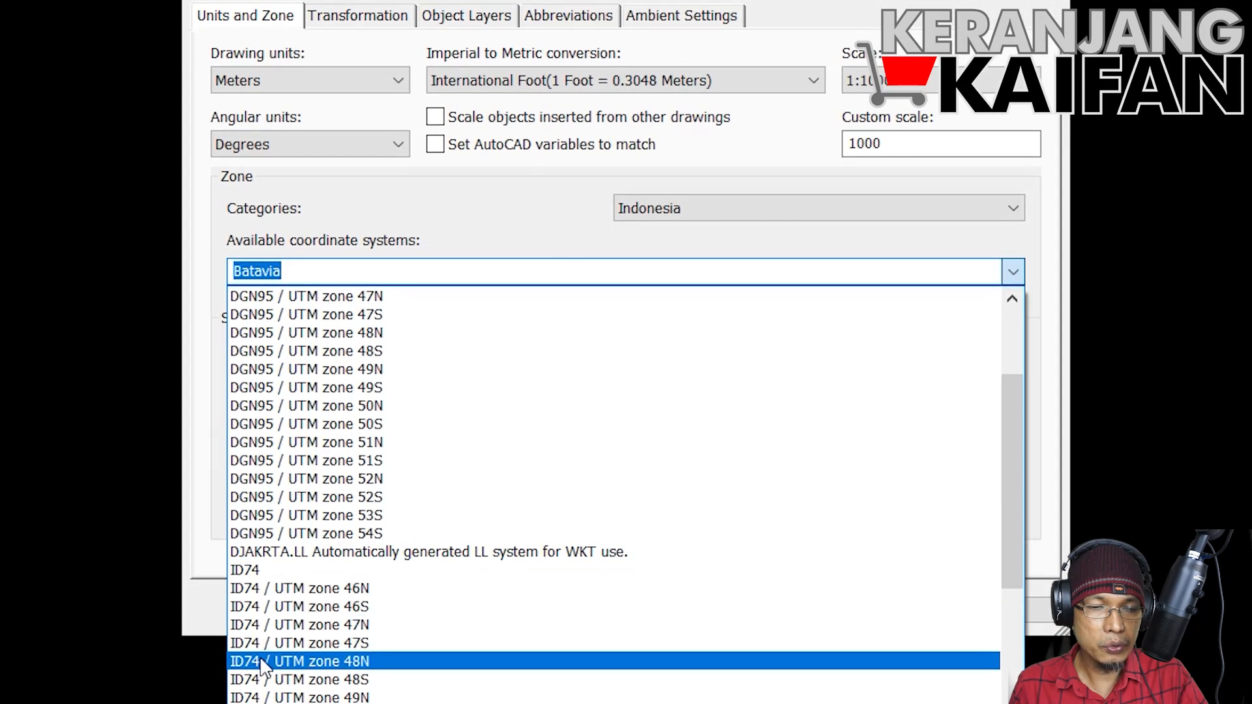
left_click(270, 625)
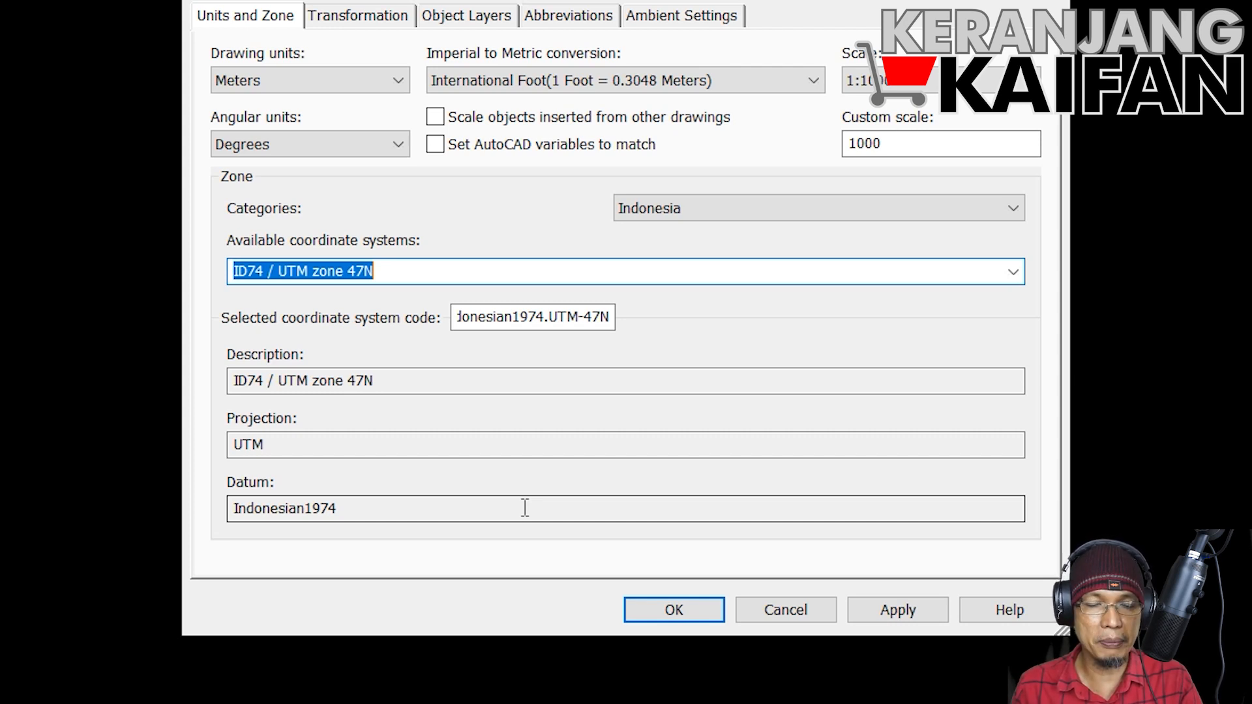
left_click(674, 611)
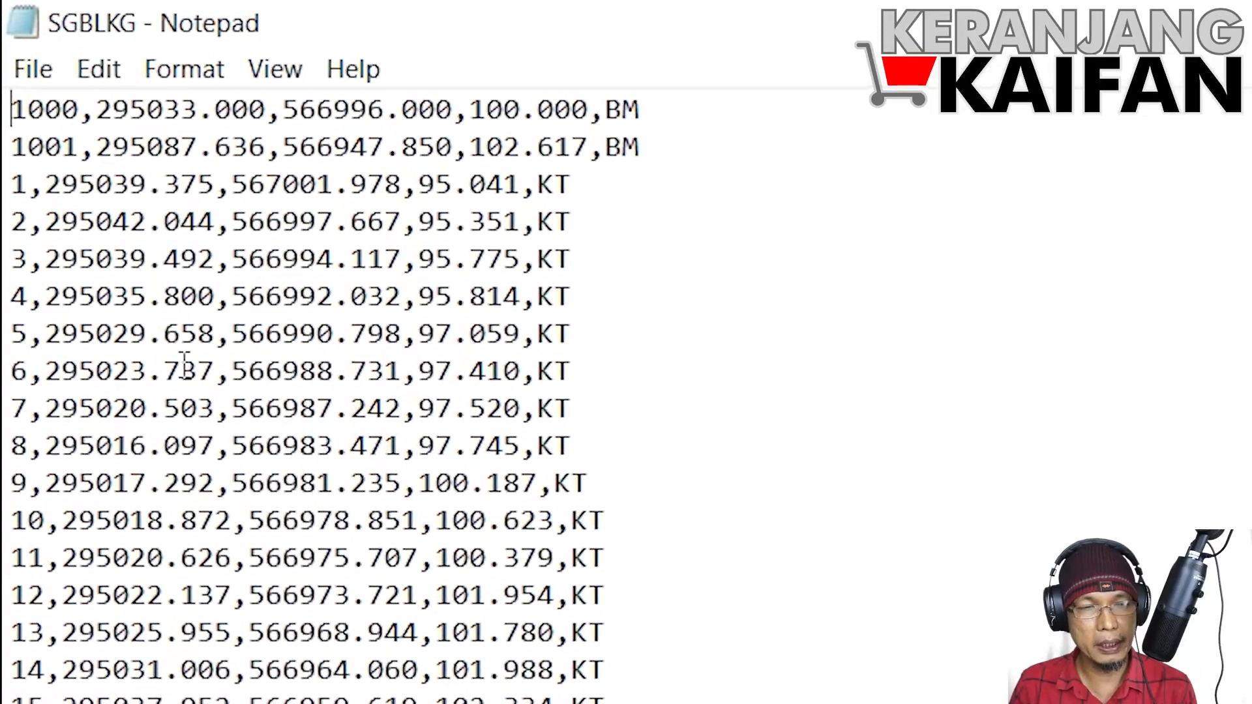
Step: Examine the comma-separated record of point 1 in the SGBLKG text file in Notepad
left_click_drag(9, 189, 590, 190)
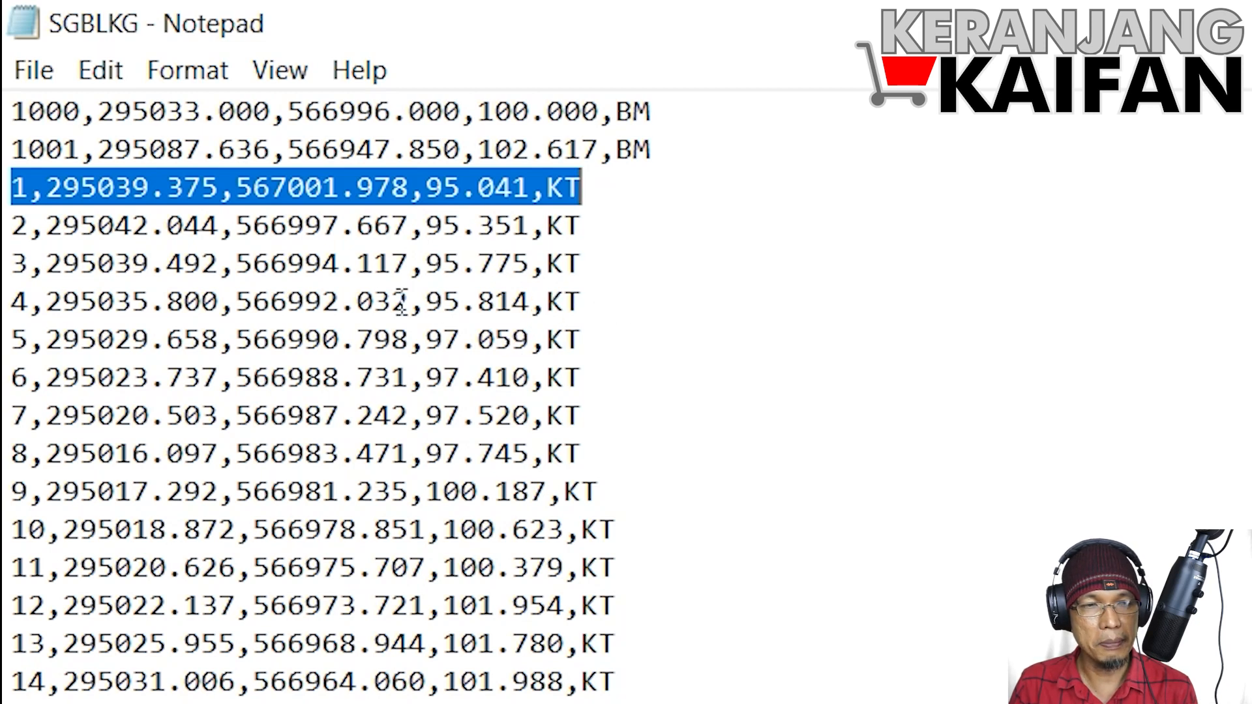
left_click(198, 246)
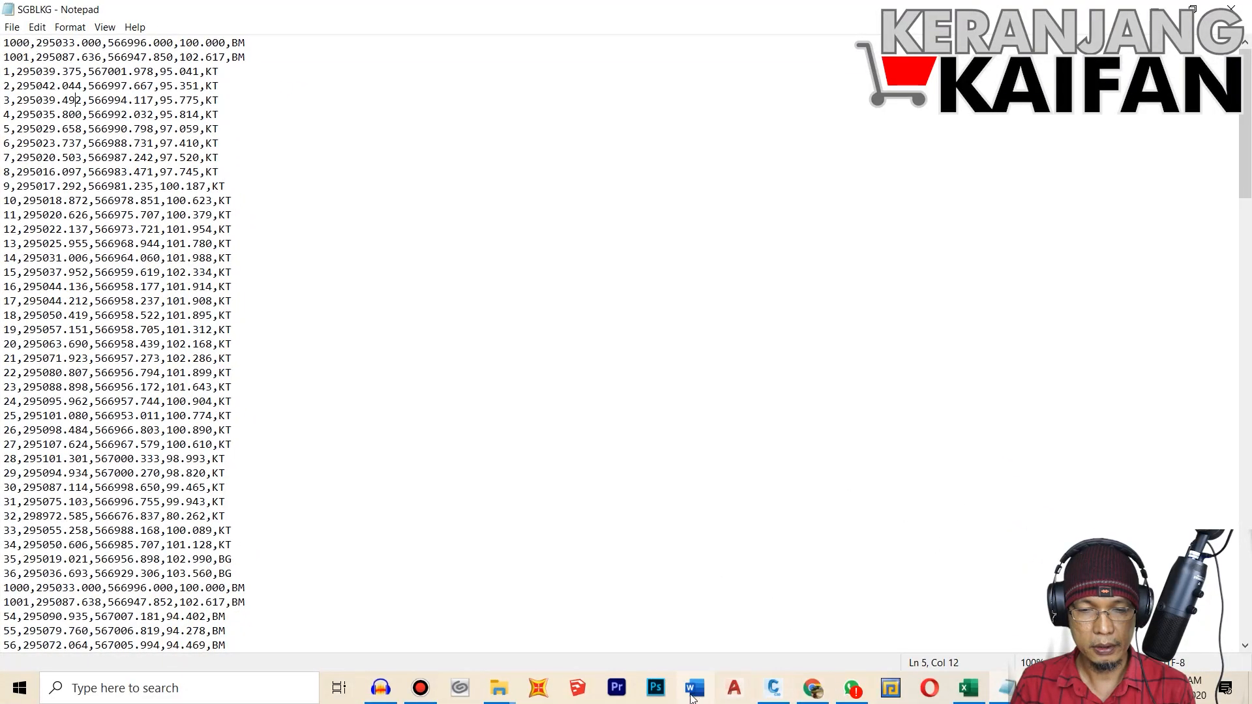
Step: Open the SGBLKG Excel workbook from the Civil3D-1 folder in File Explorer
left_click(501, 689)
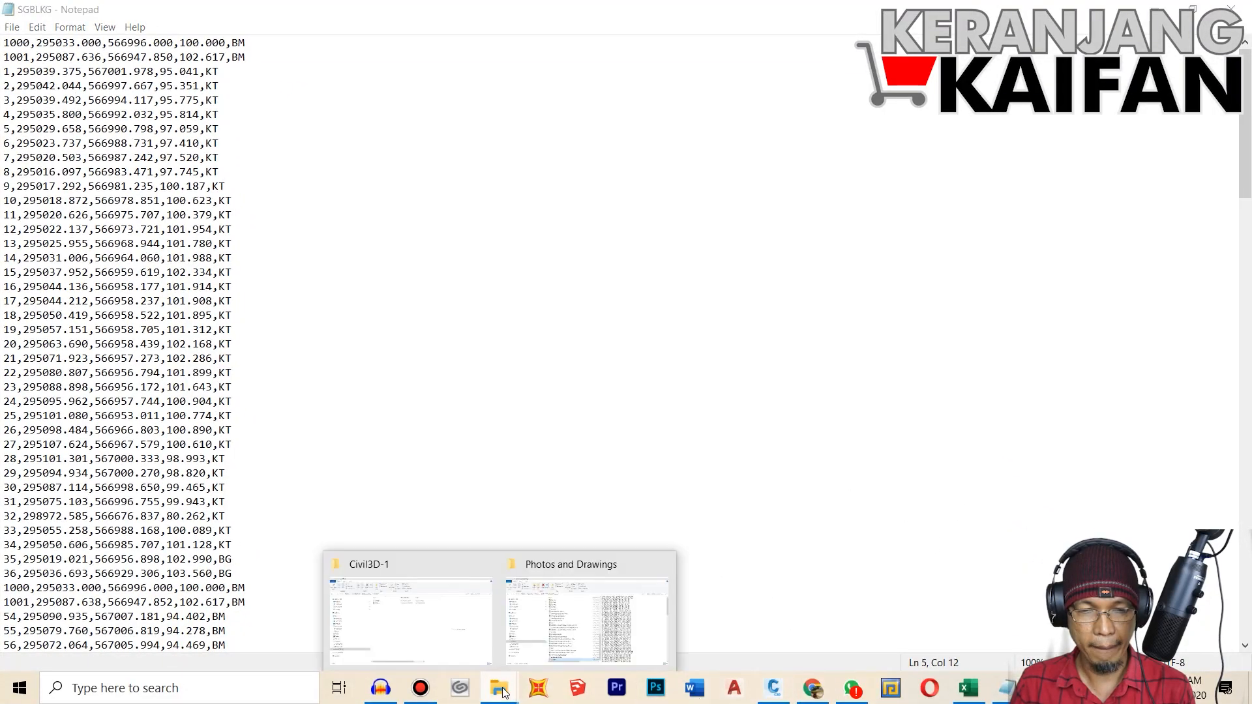
left_click(478, 563)
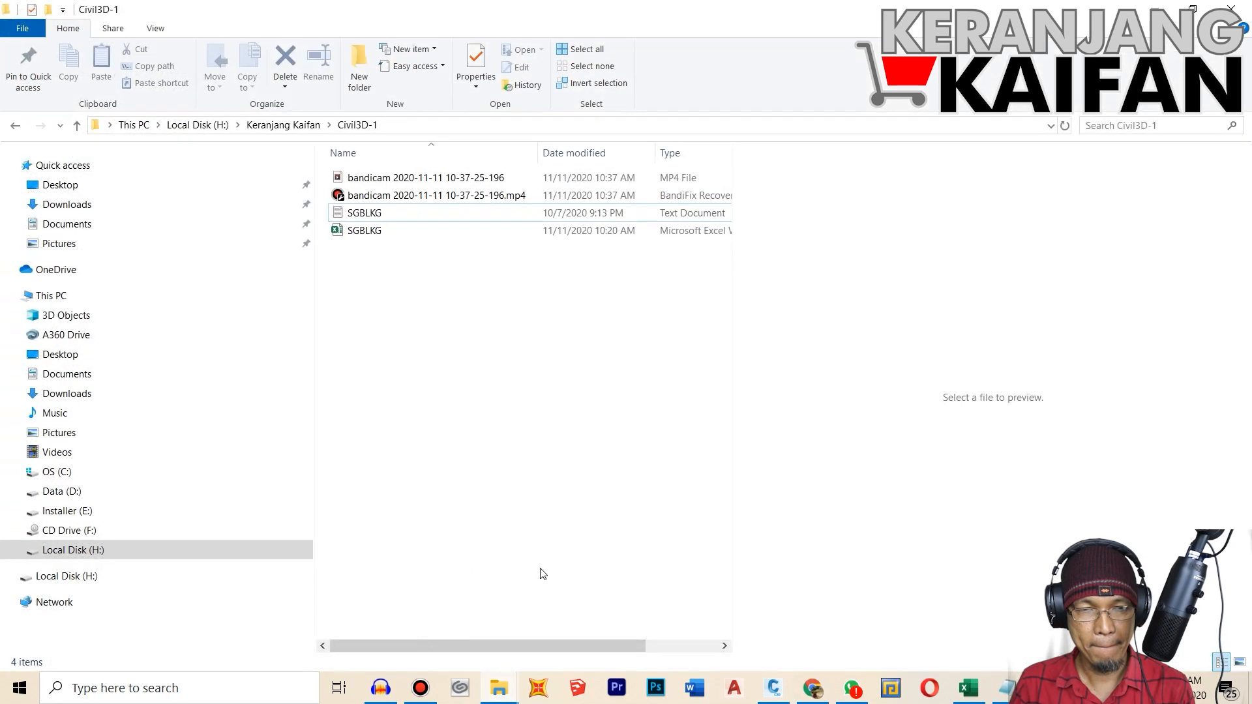
left_click(379, 214)
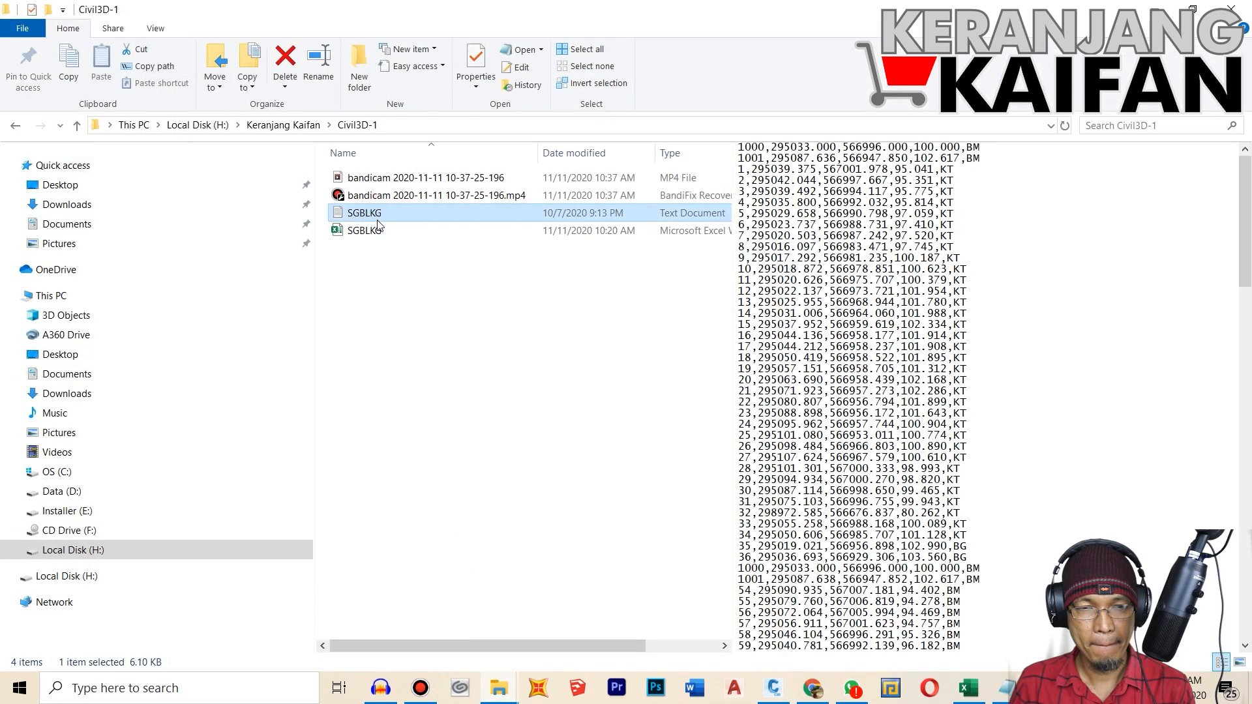
left_click(378, 228)
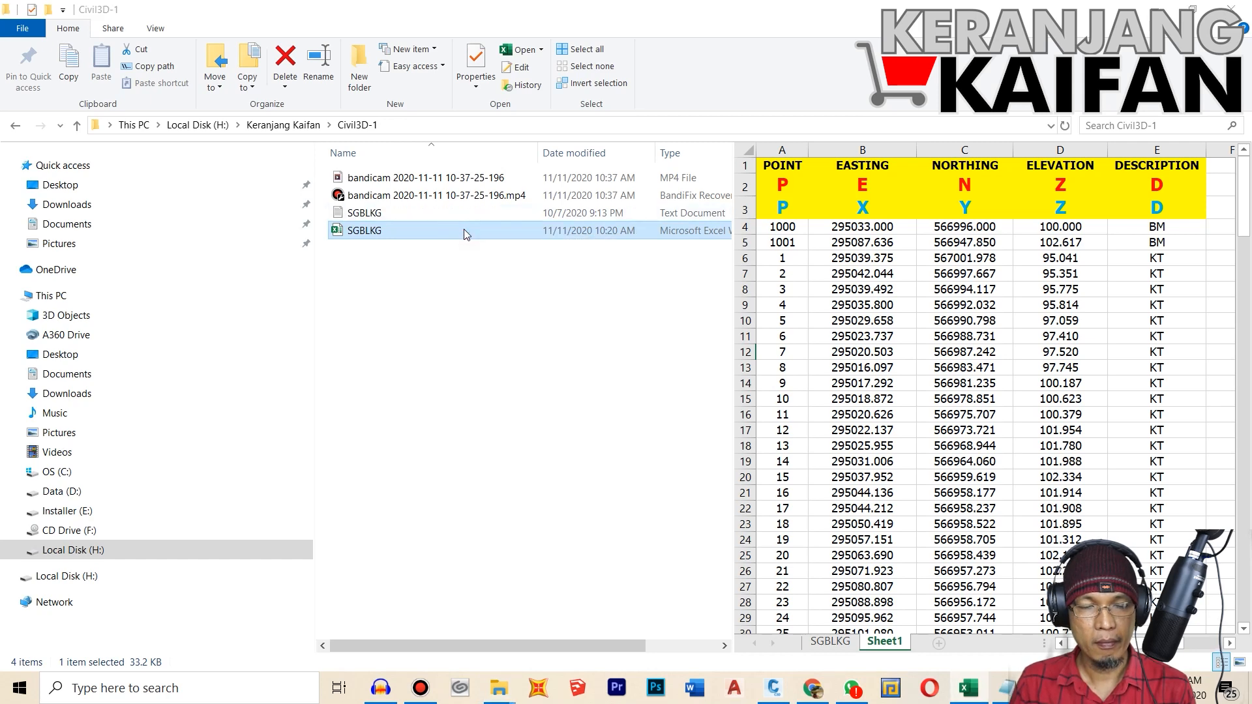
double_click(464, 231)
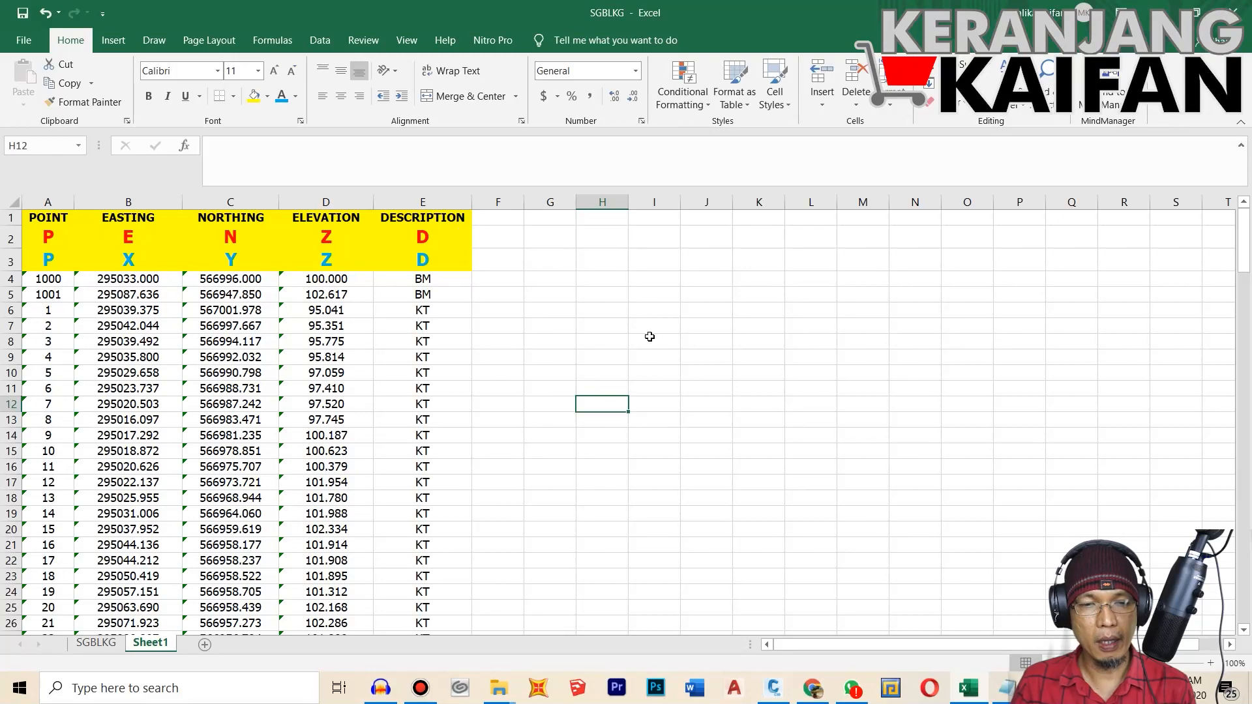
Step: Examine the point, easting, northing, elevation and description columns of the survey data and their PENZD and PXYZD header letters
scroll(480, 356, "down", 3)
scroll(496, 356, "up", 3)
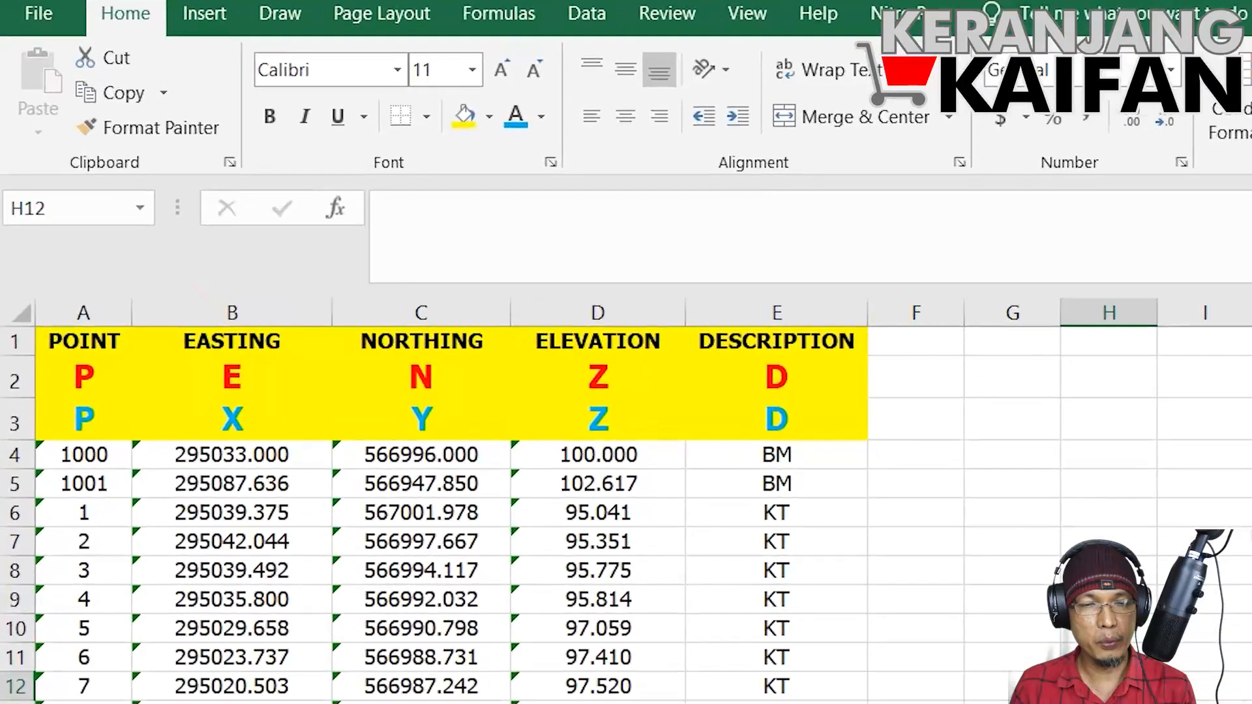
scroll(511, 357, "down", 10)
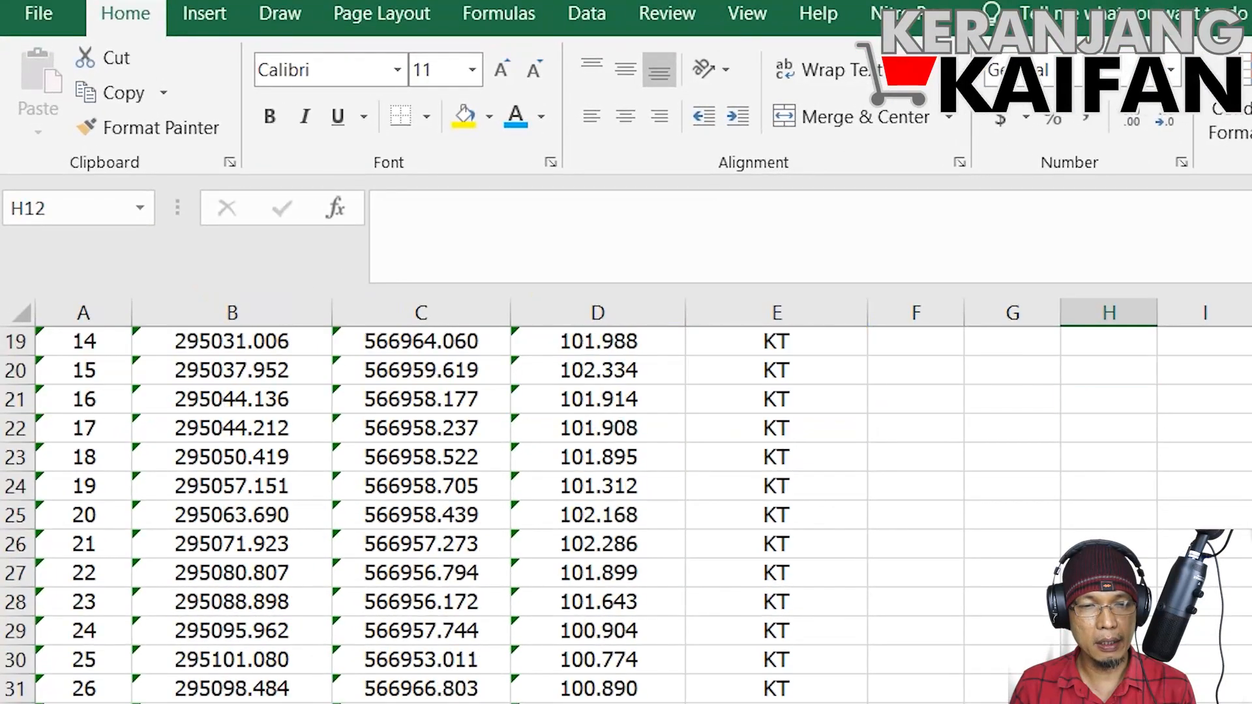
scroll(1012, 578, "up", 11)
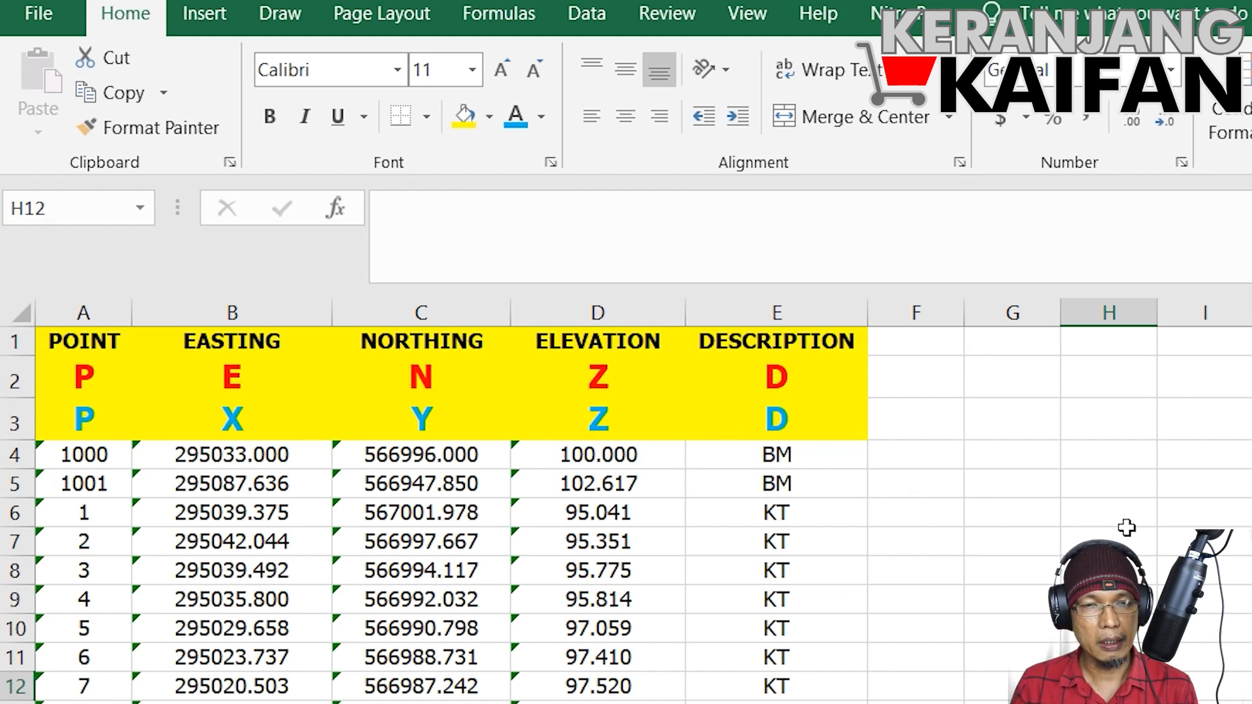
scroll(1123, 527, "down", 3)
scroll(626, 509, "up", 1)
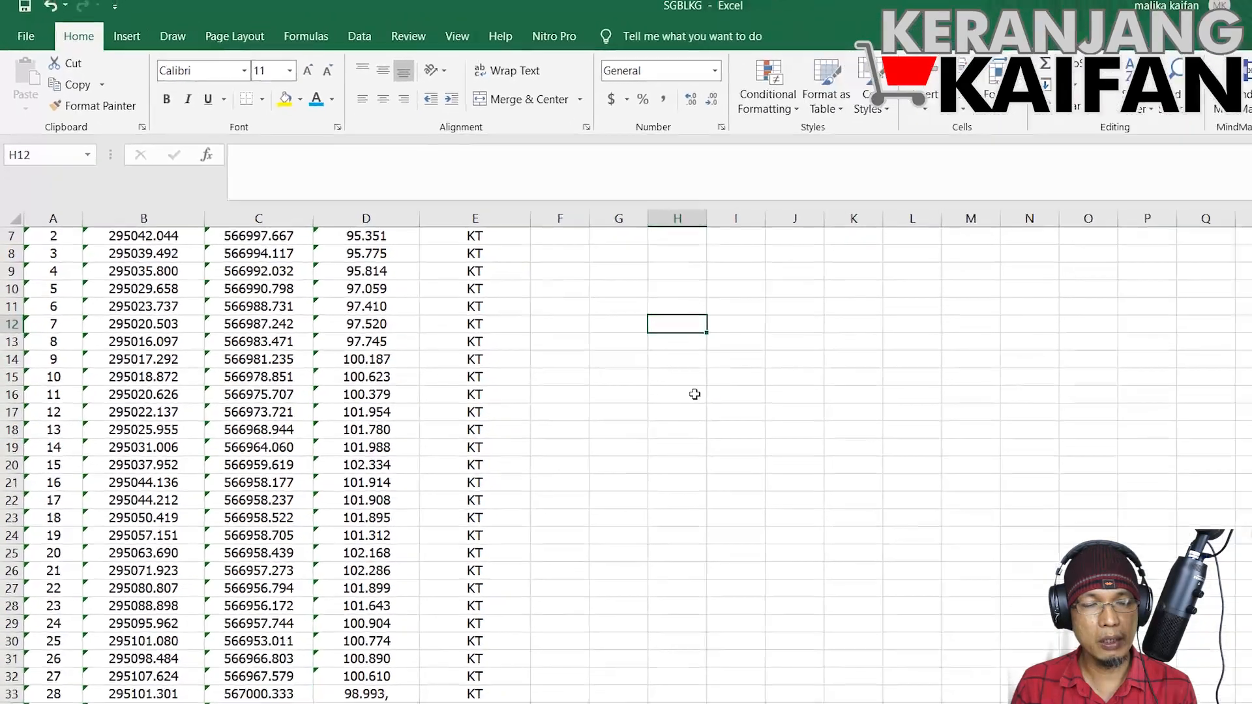
scroll(1137, 488, "up", 2)
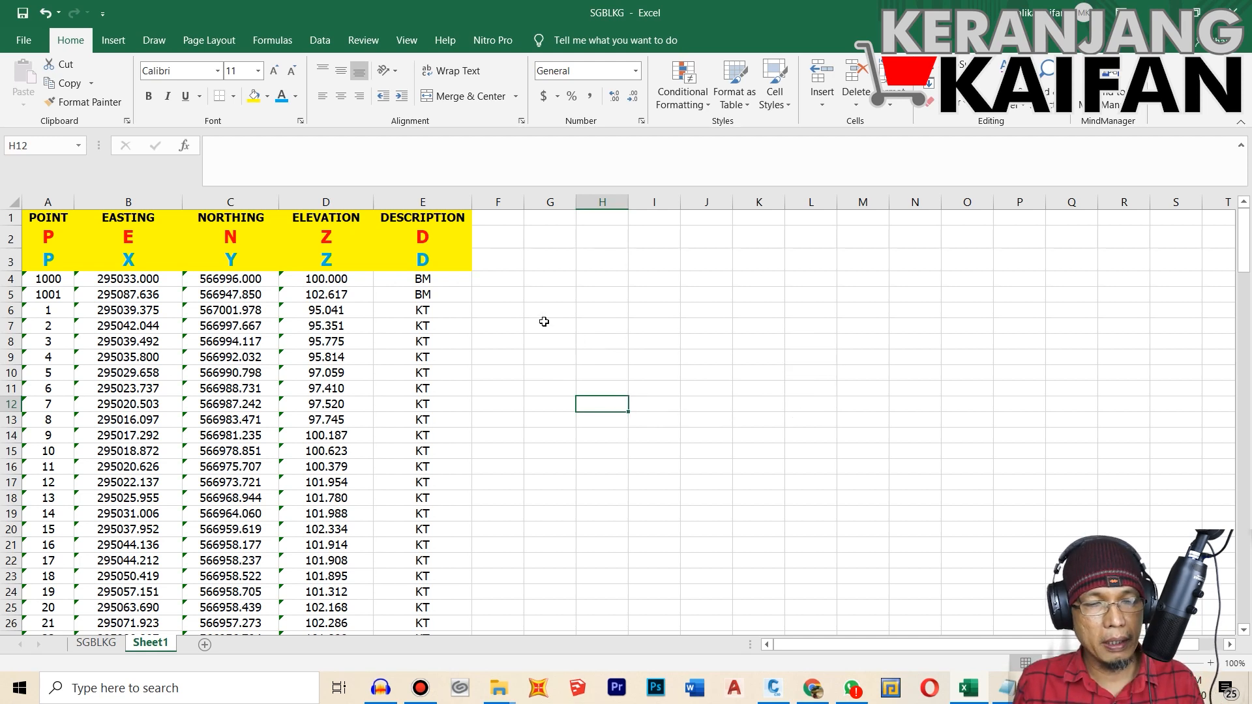
left_click(520, 326)
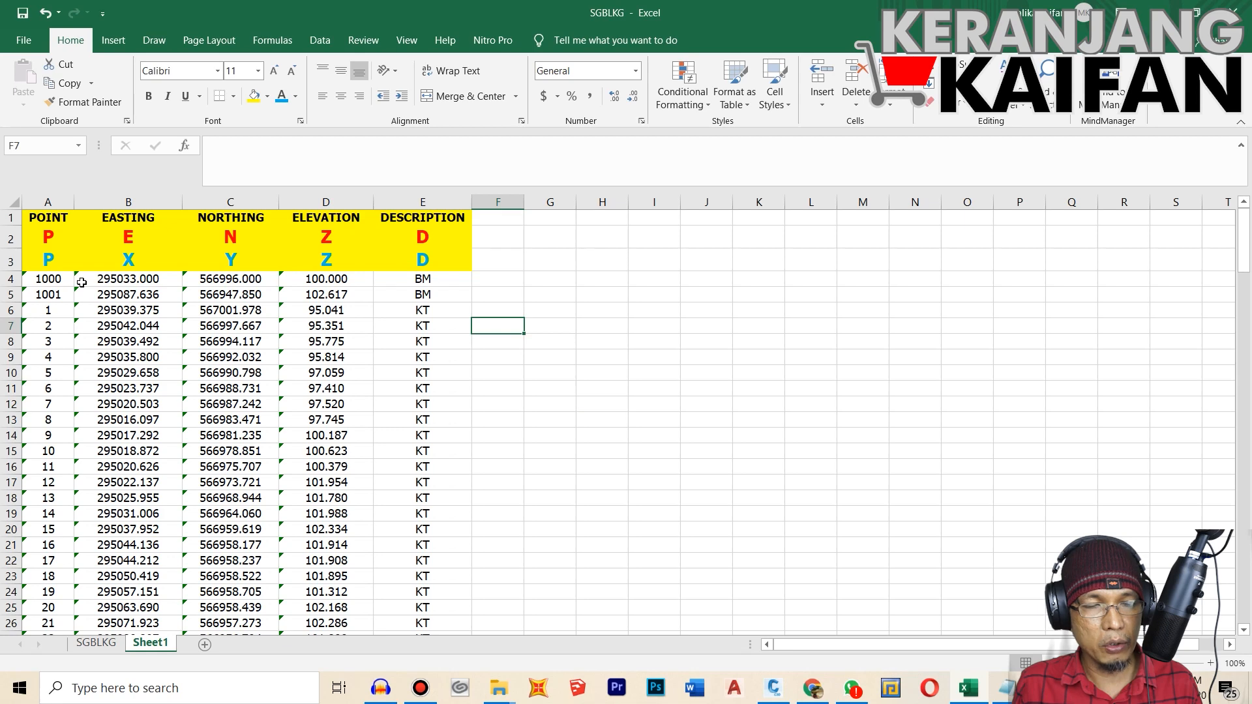
Step: Examine the survey table on Sheet1, comparing the three header rows with the point records that start at row 4
scroll(637, 389, "down", 6)
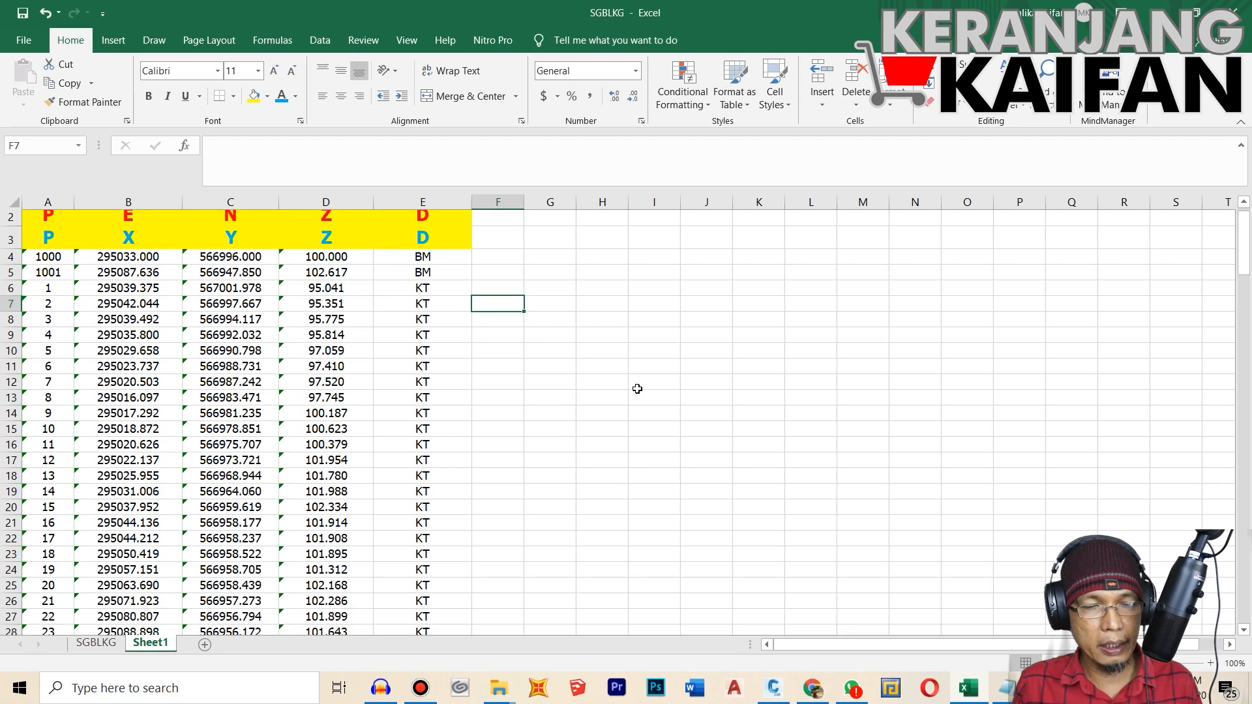
scroll(457, 388, "up", 3)
scroll(425, 388, "up", 3)
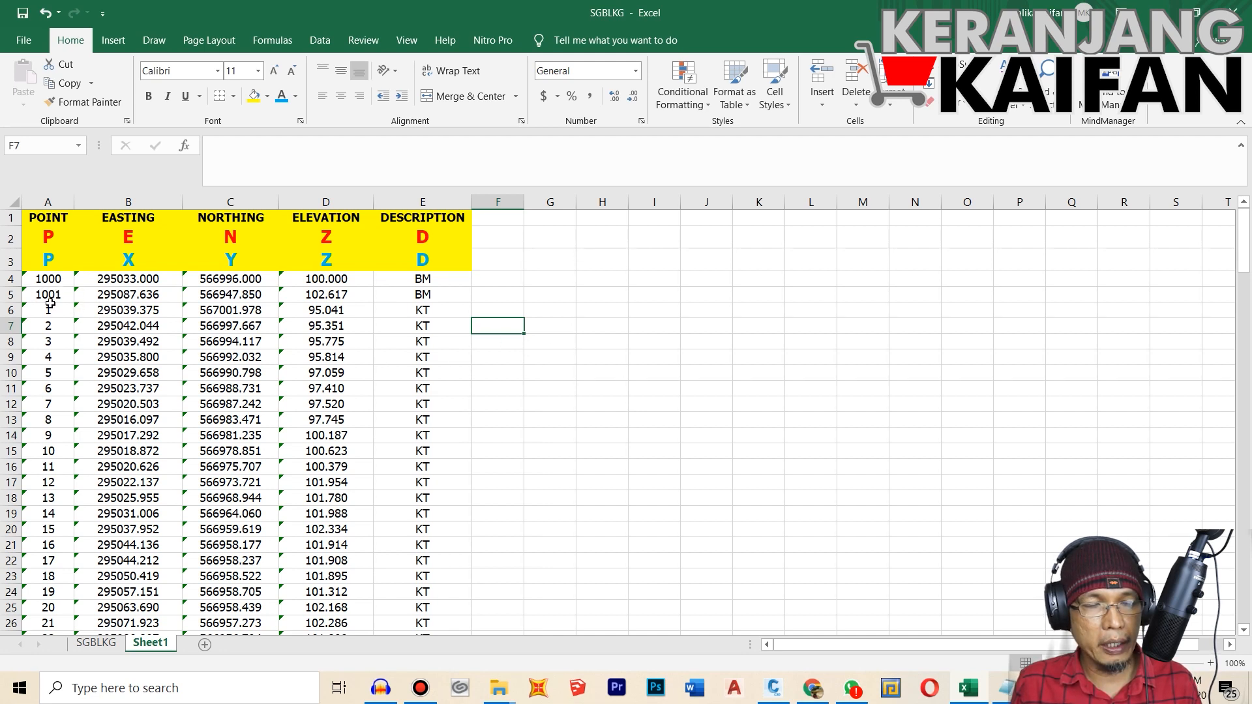
left_click_drag(39, 223, 414, 619)
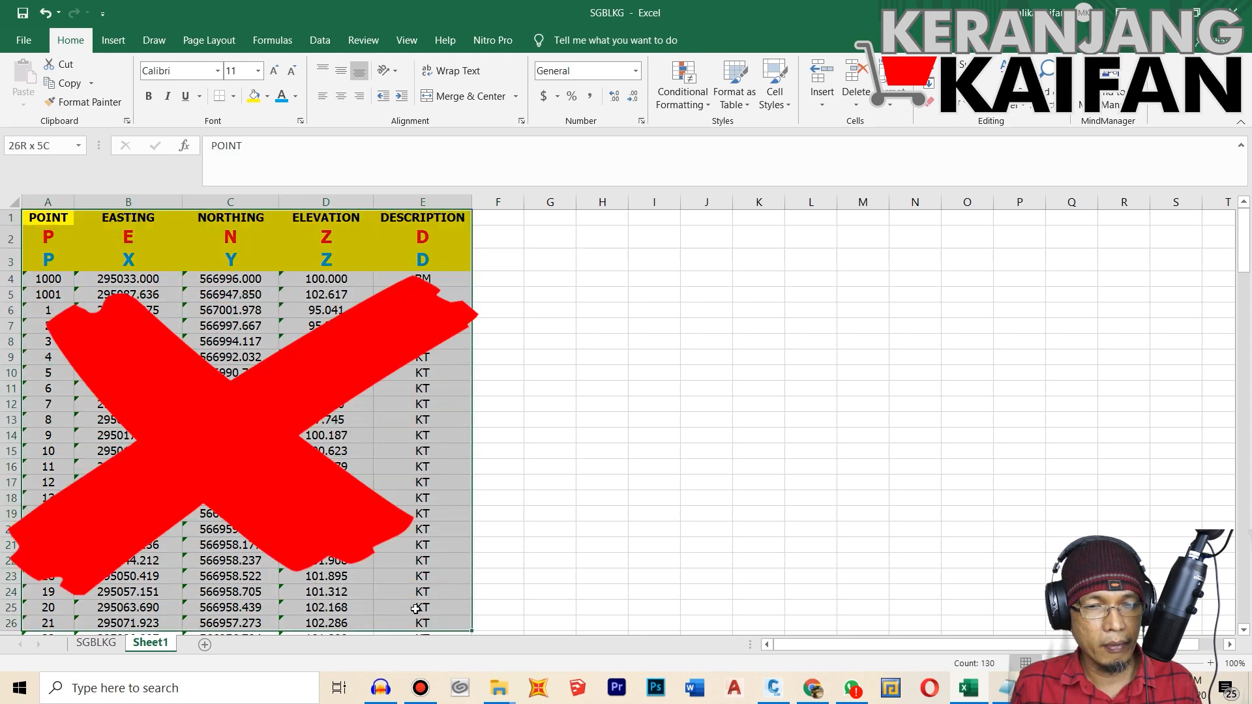
left_click(602, 435)
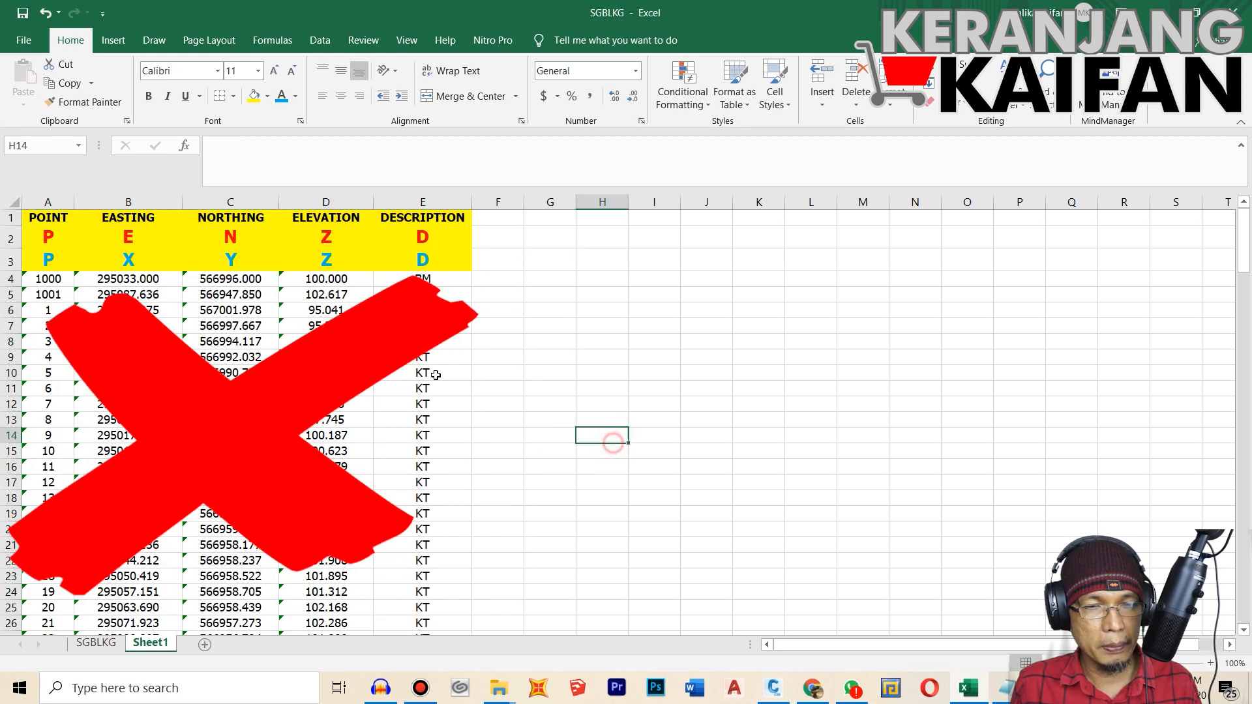
left_click(43, 282)
key("Down")
key("Down")
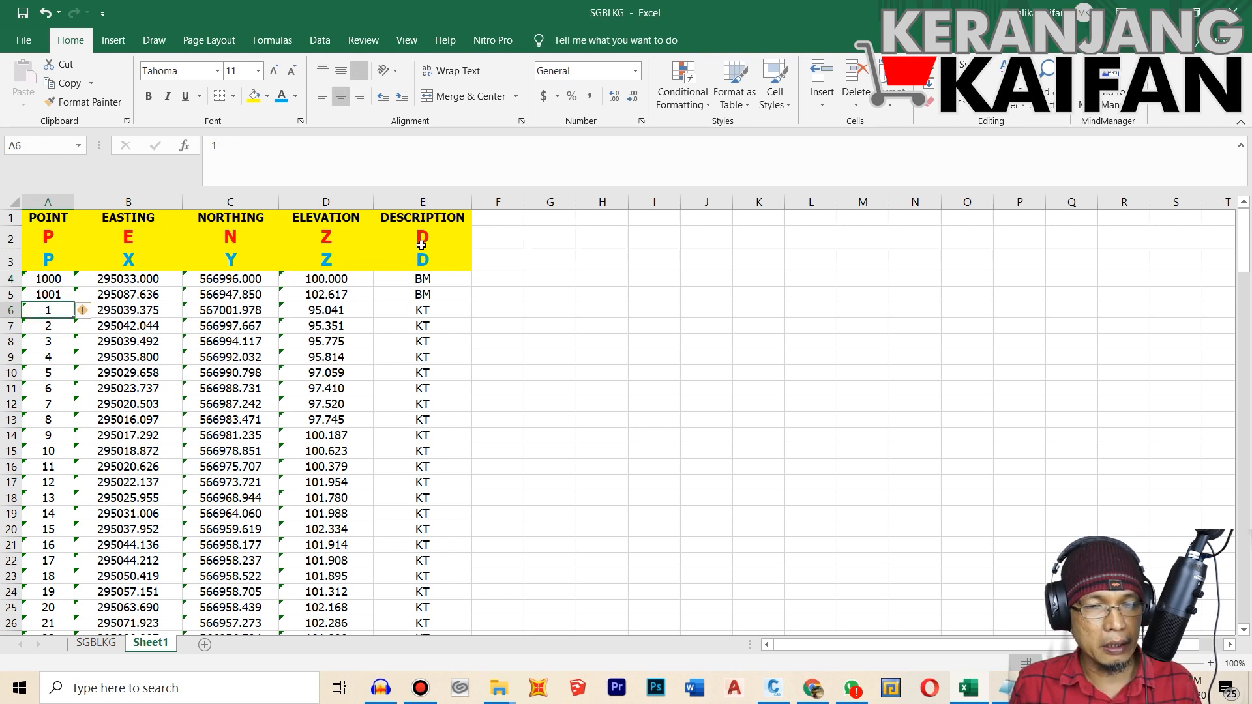
scroll(430, 393, "down", 6)
scroll(431, 391, "up", 6)
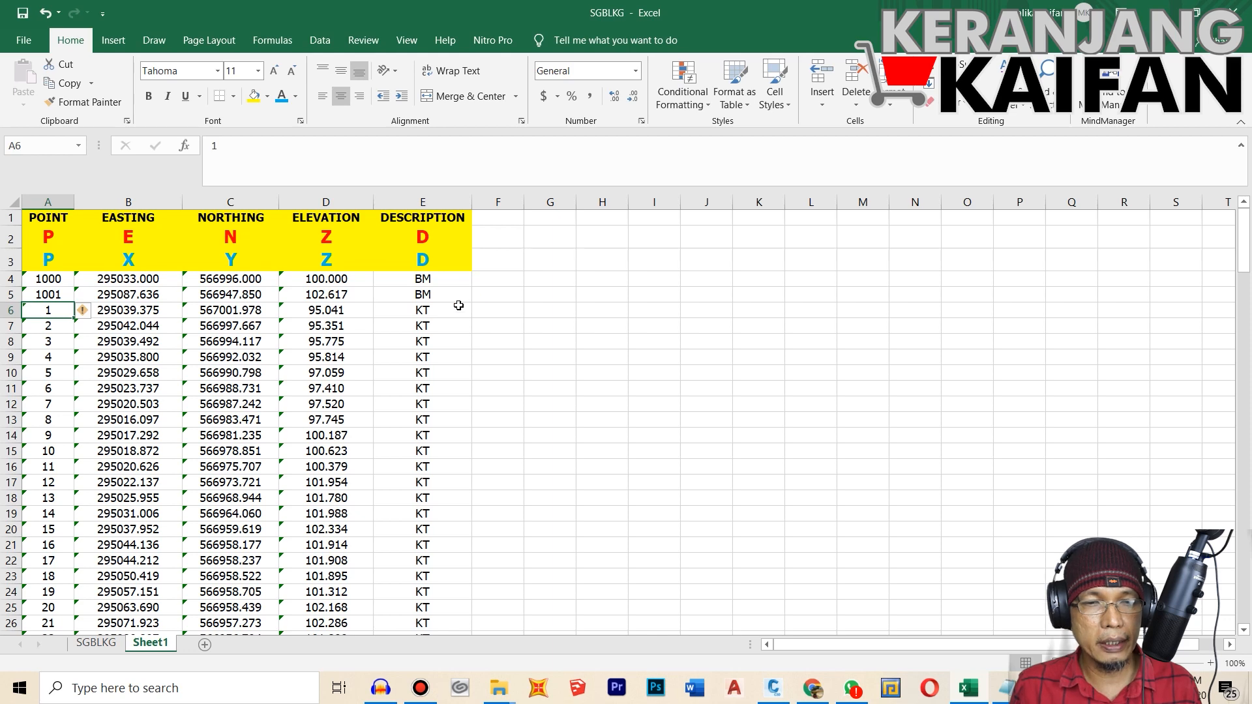
Step: Copy all point records from A4 to E172 on Sheet1, leaving out the header rows
left_click(228, 338)
left_click_drag(54, 281, 412, 463)
right_click(225, 290)
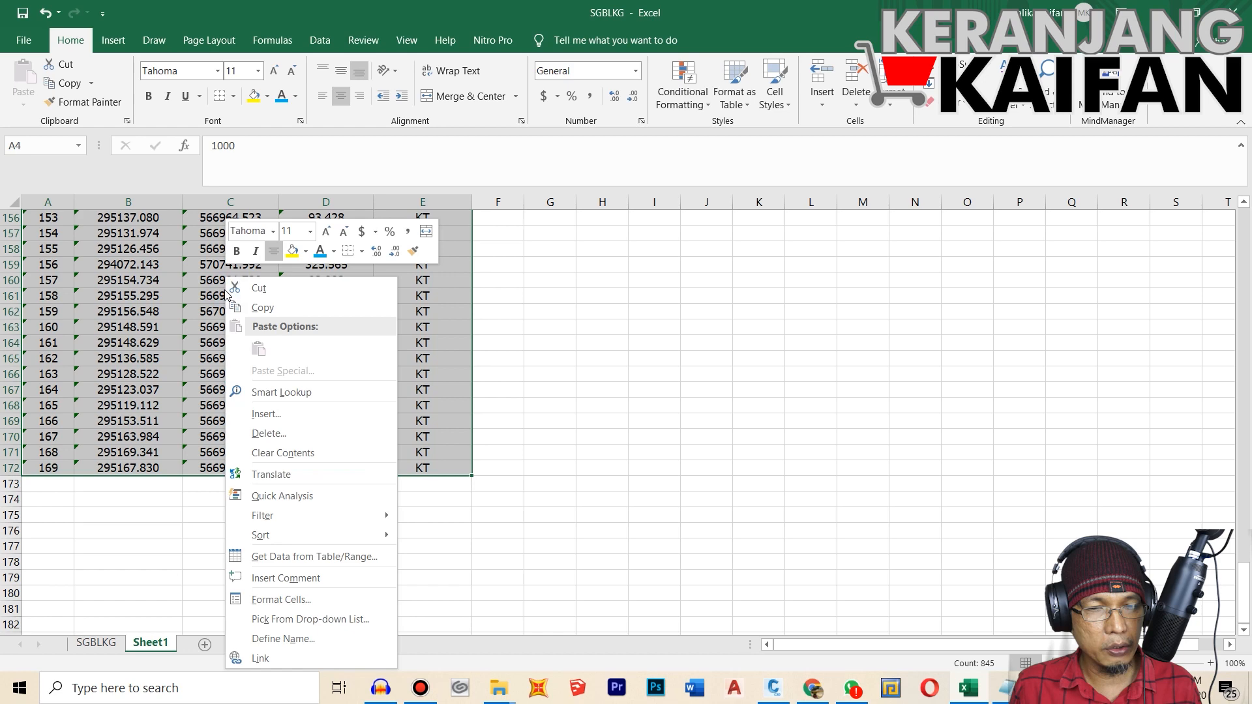
left_click(261, 307)
scroll(273, 333, "up", 7)
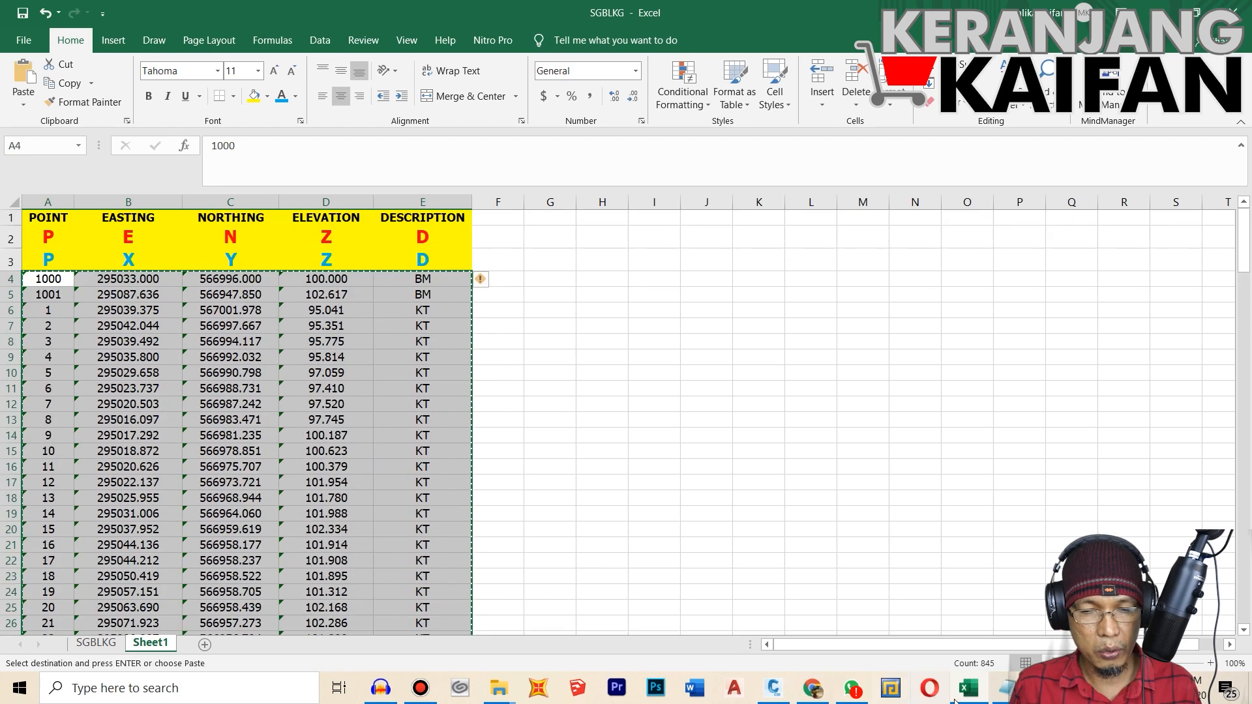
Step: Switch to the comma-separated SGBLKG text file in Notepad and close it
left_click(1008, 688)
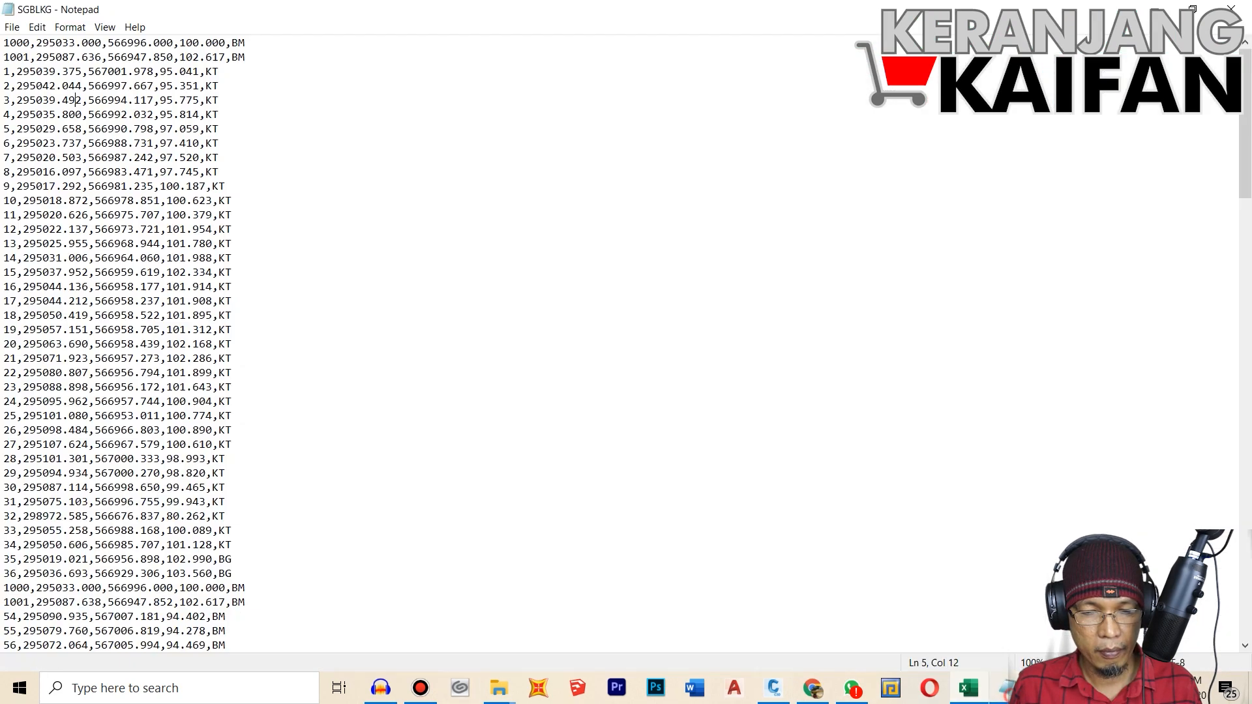
left_click(12, 27)
left_click(31, 163)
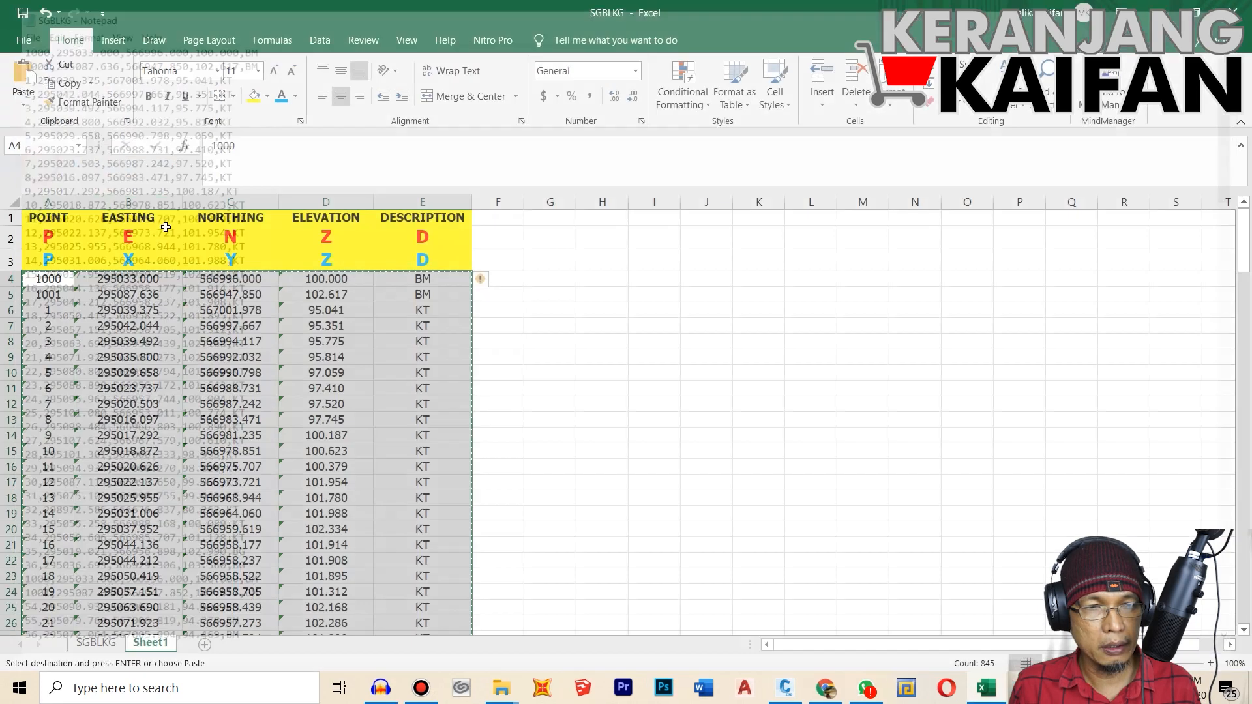
Step: Open a new blank Notepad document and paste the copied point records into it
left_click(205, 690)
type("note")
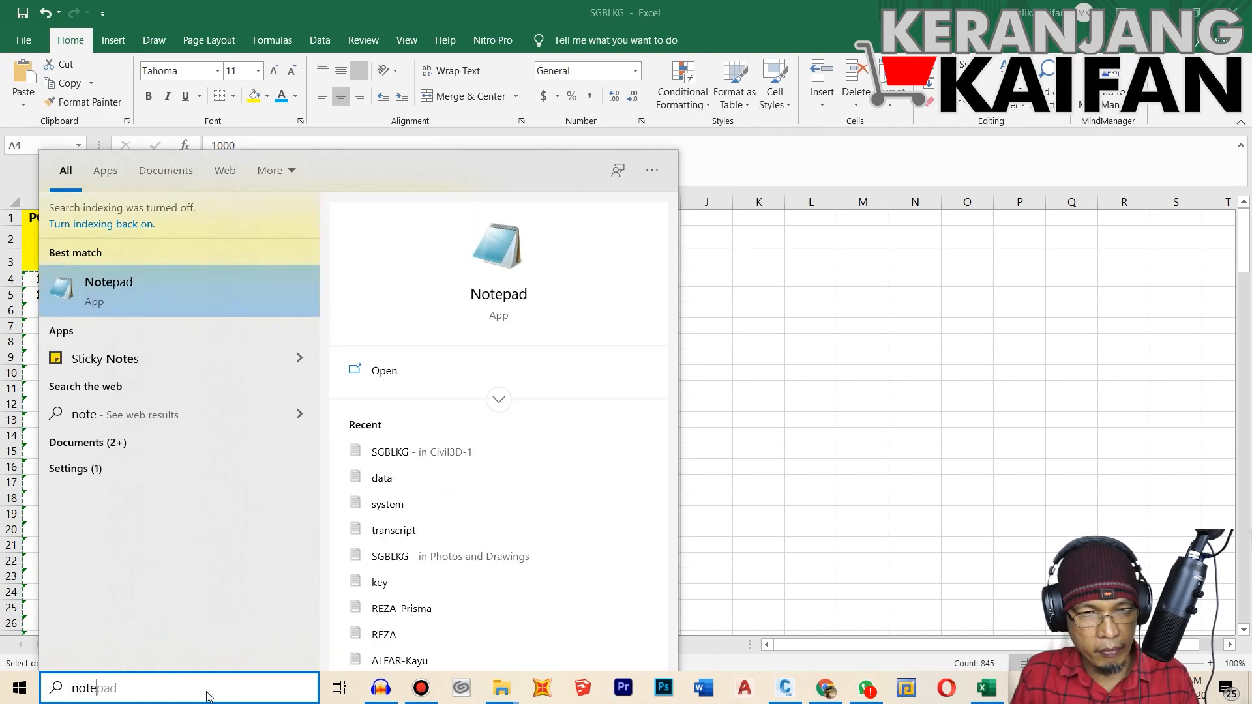
left_click(154, 306)
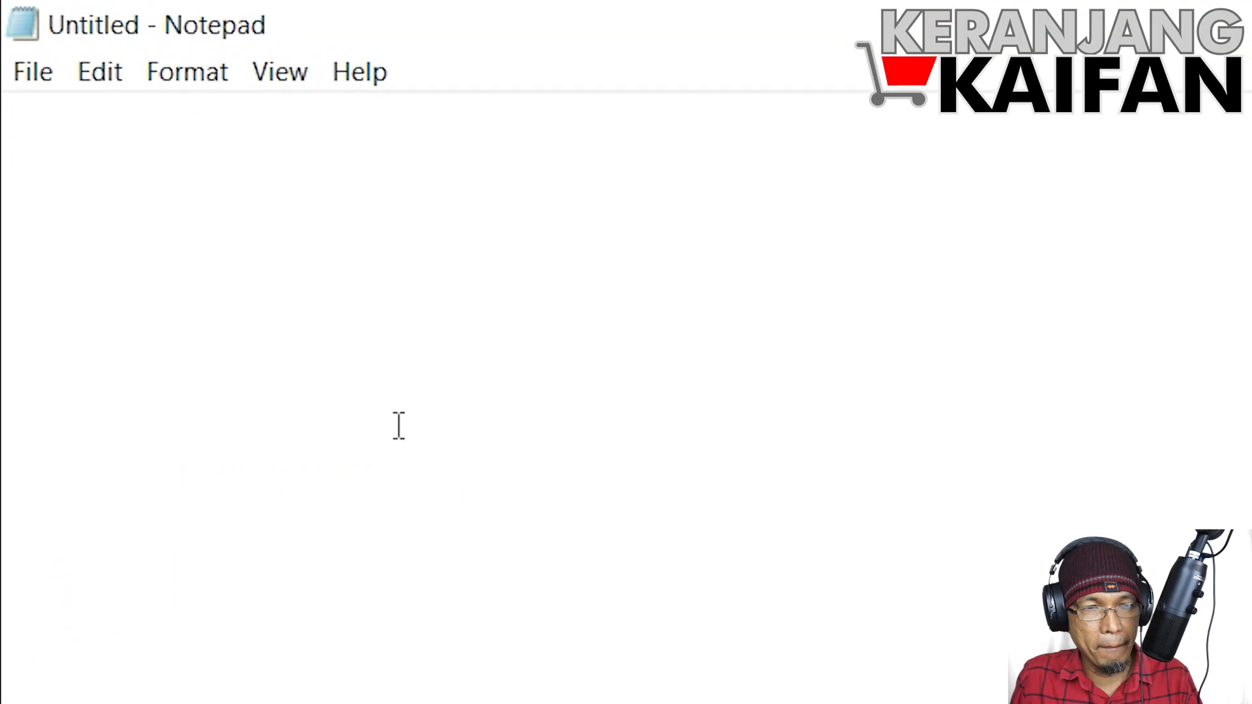
key("ctrl+v")
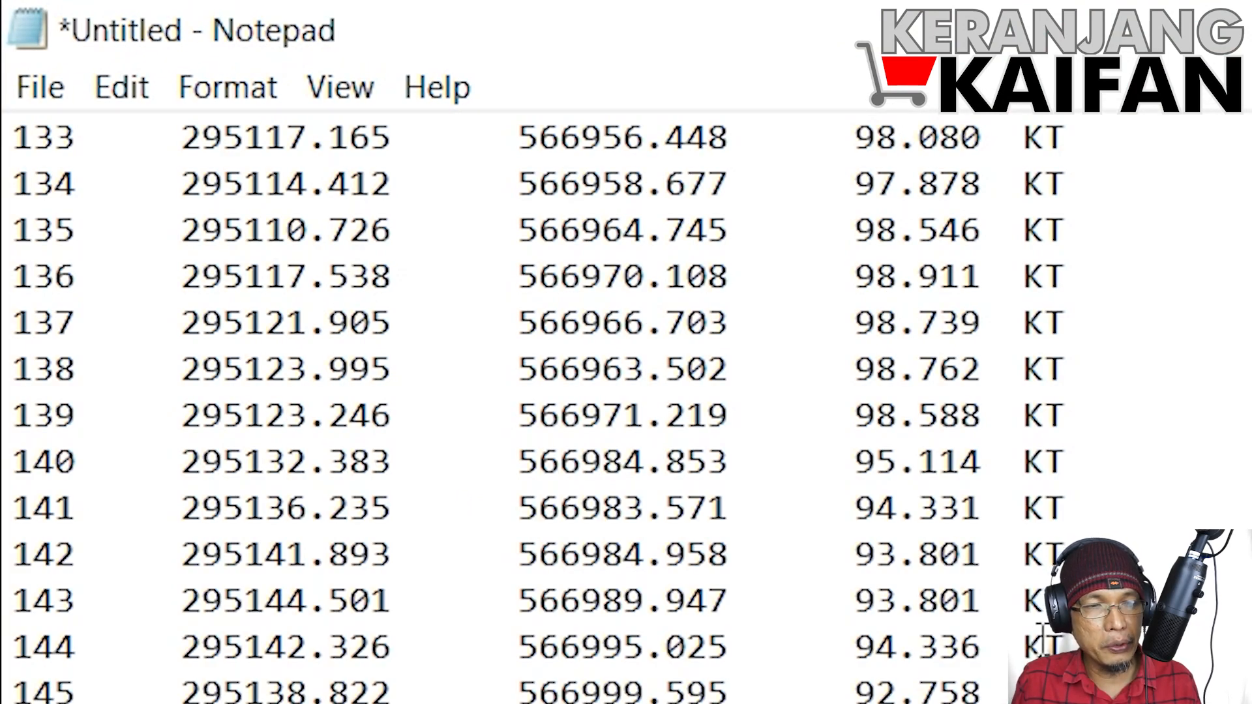
scroll(281, 505, "up", 3)
scroll(150, 215, "up", 1)
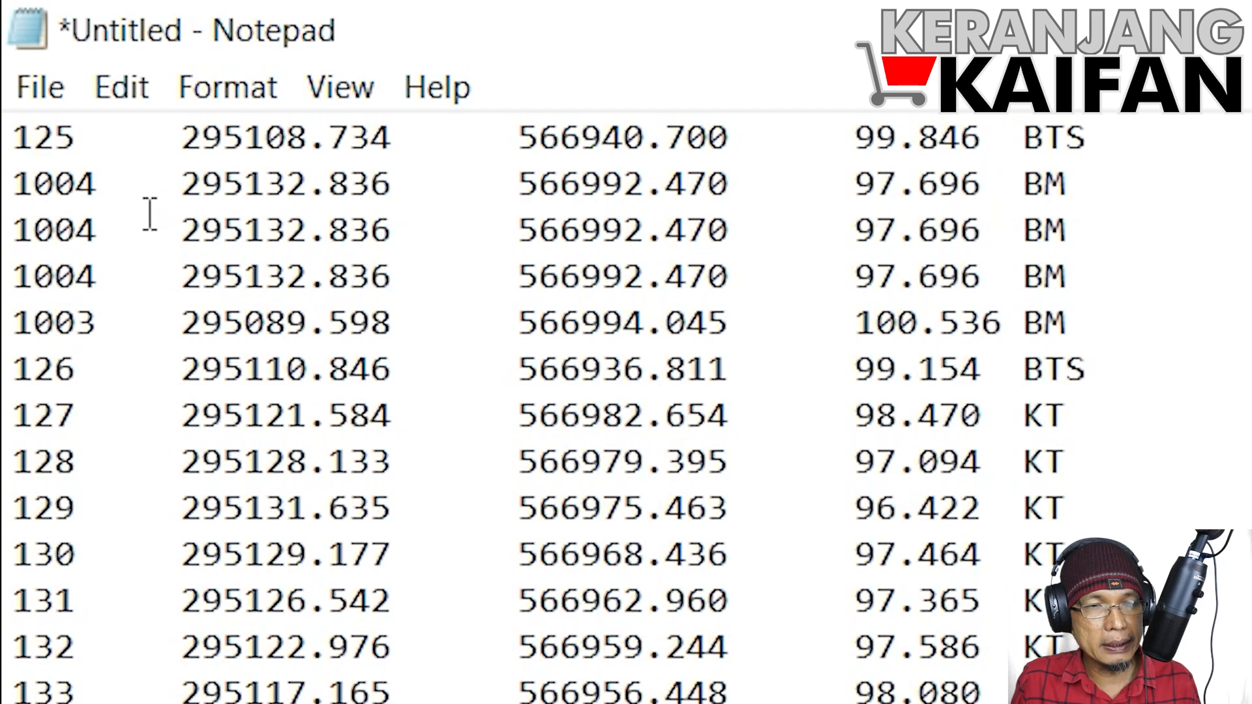
scroll(150, 216, "up", 5)
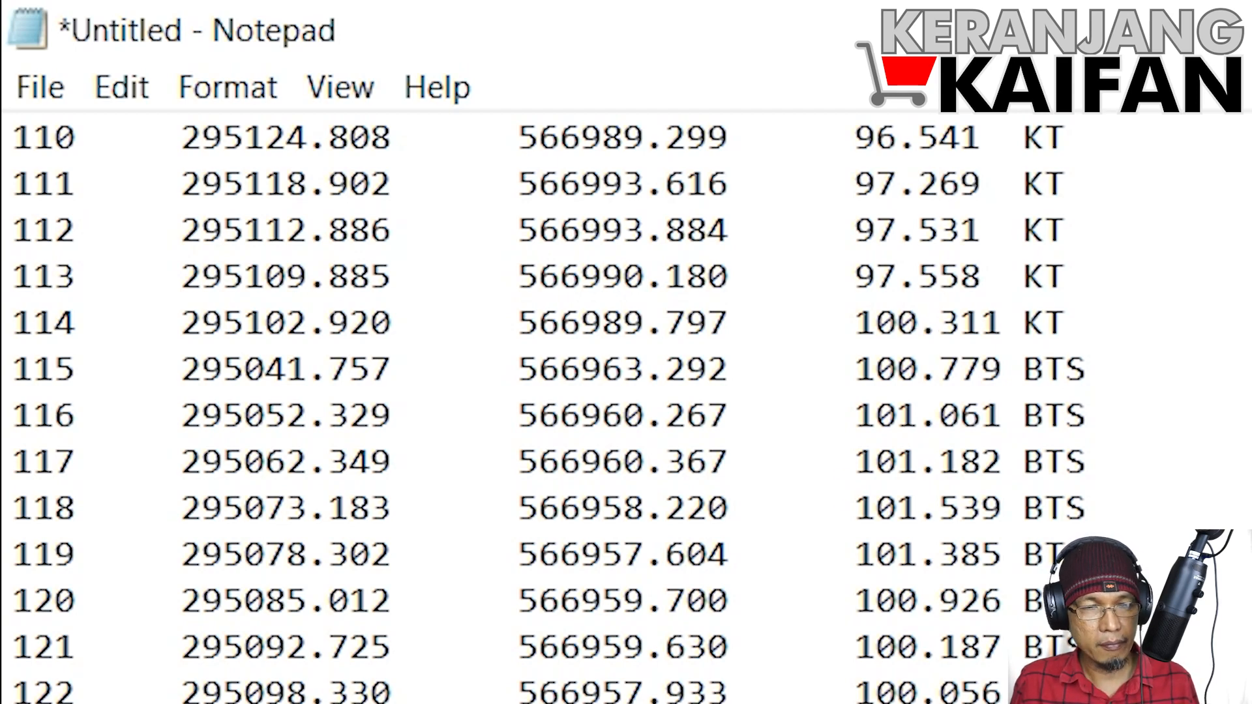
Step: Save the pasted records as the text document SGBLKG SPACE in the Civil3D-1 folder and close Notepad
left_click(36, 90)
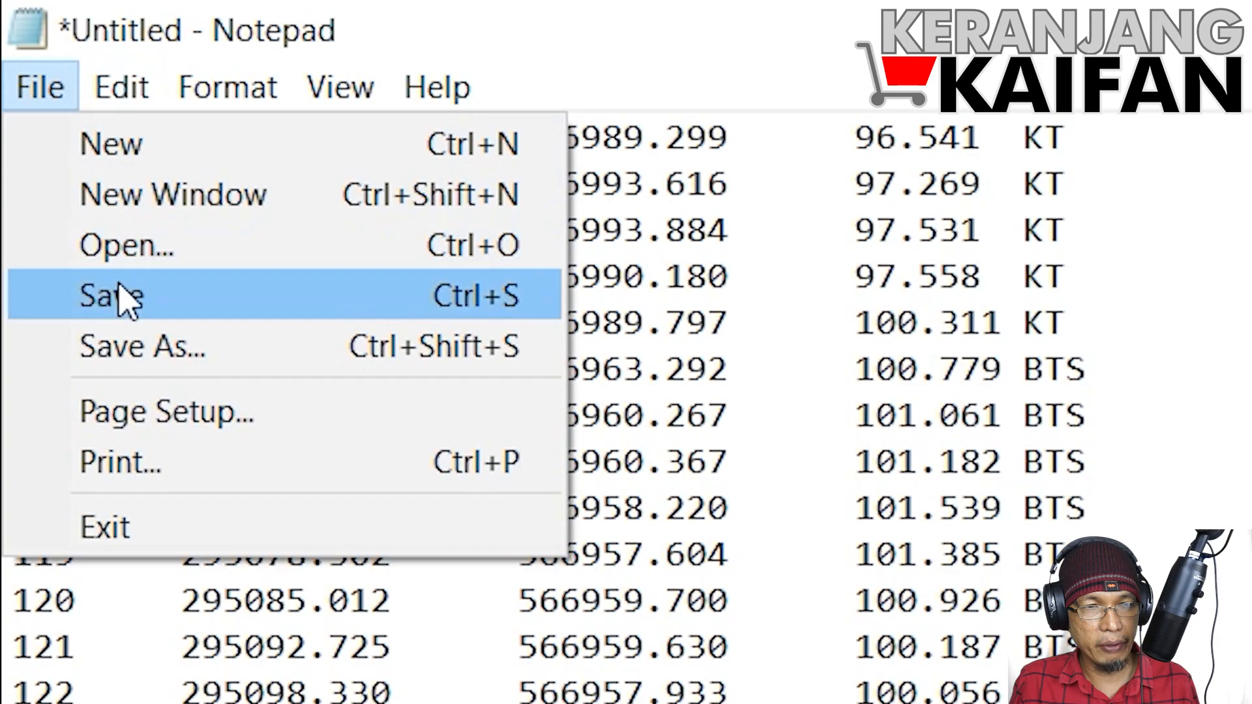
left_click(143, 349)
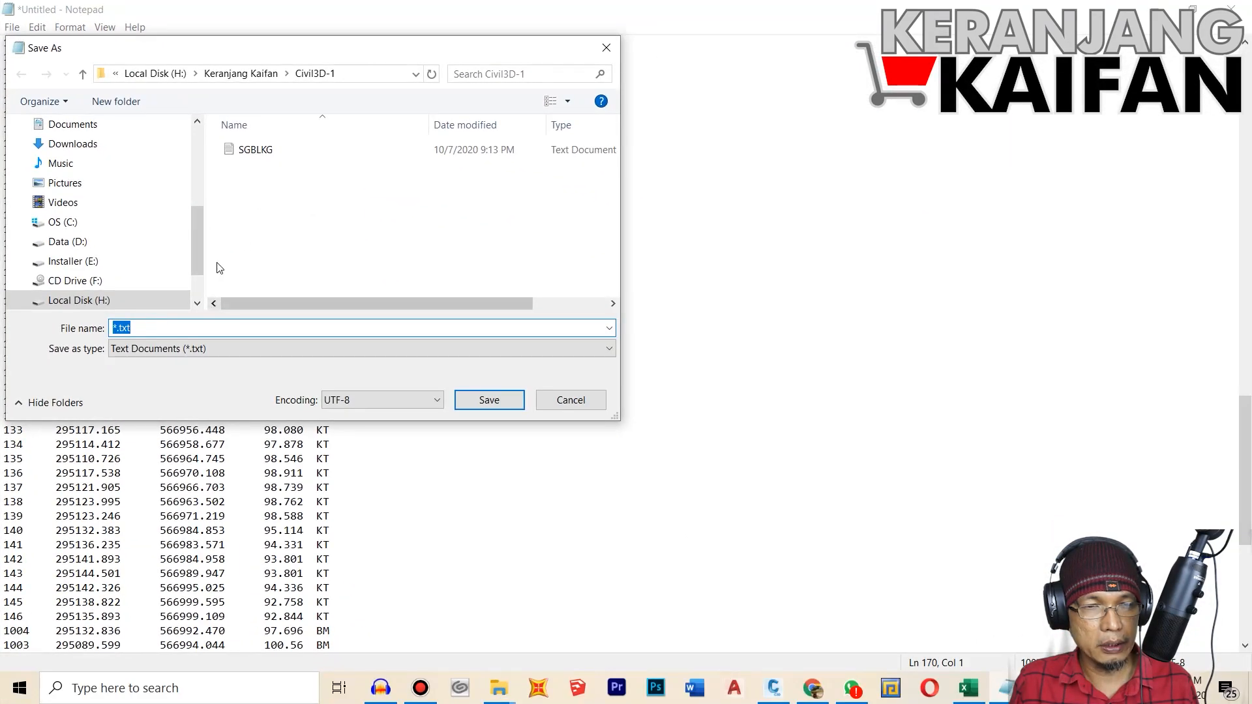
left_click(239, 153)
double_click(180, 325)
left_click(179, 325)
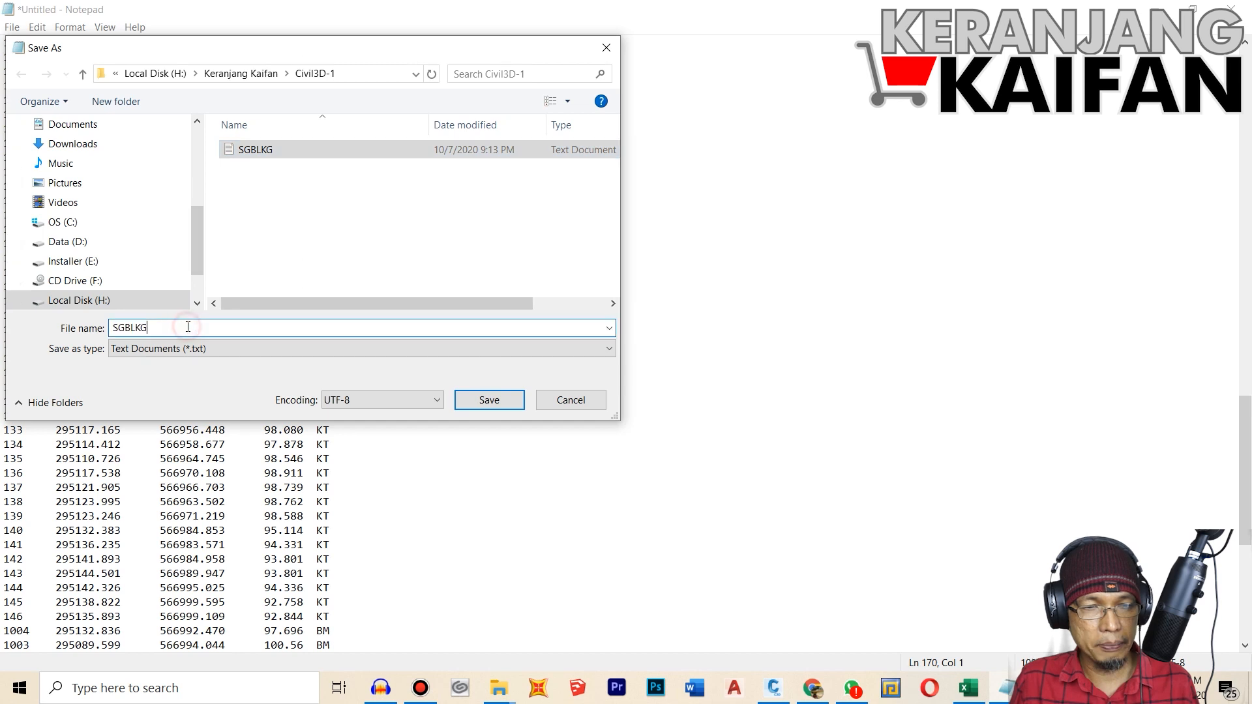
type("SPA")
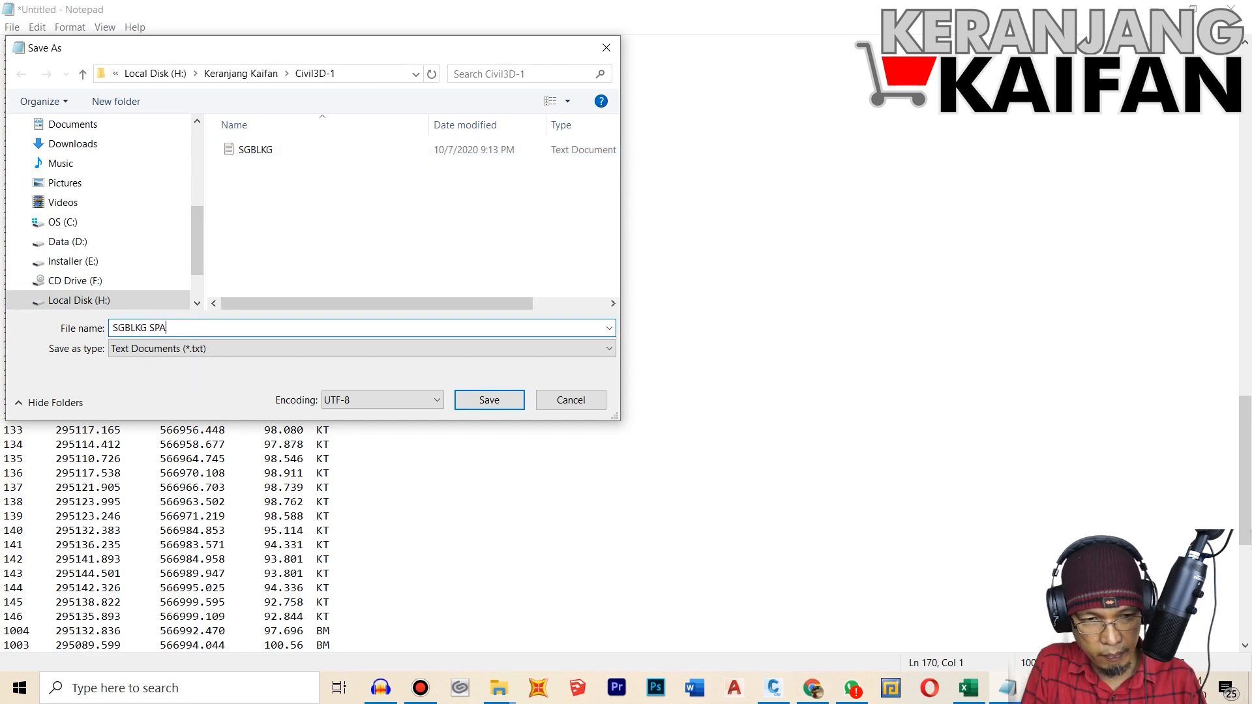
type("CE")
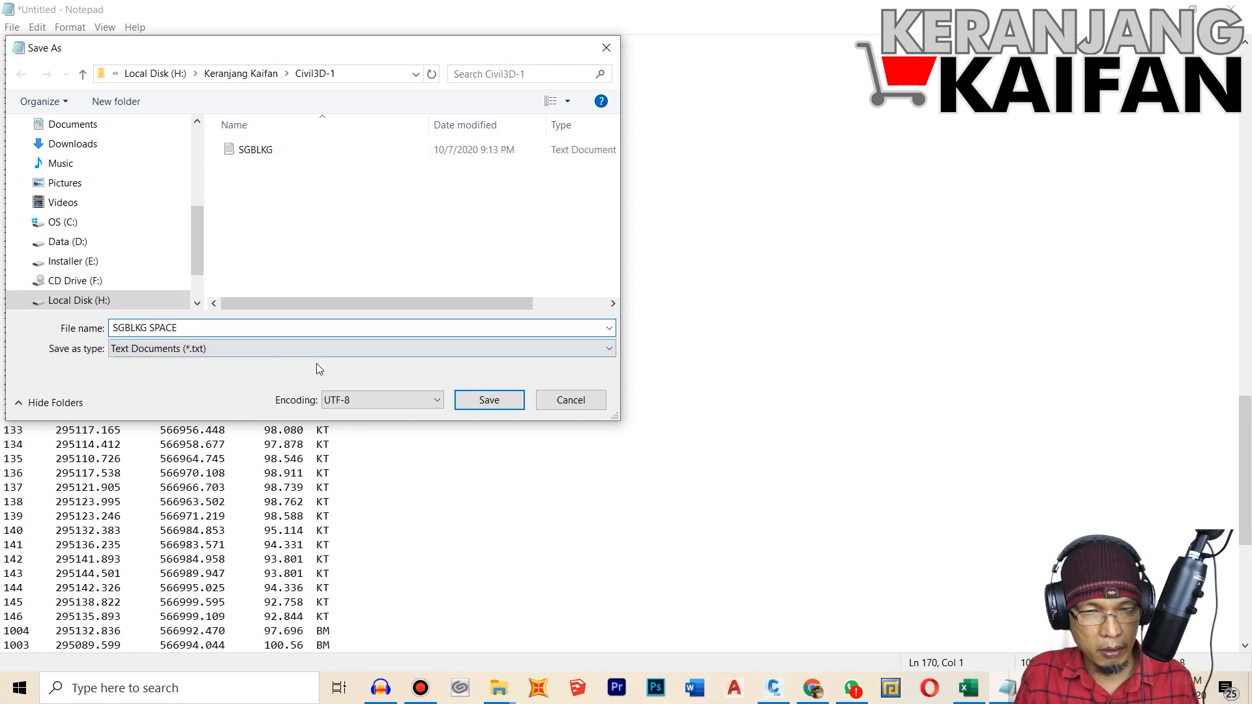
left_click(493, 405)
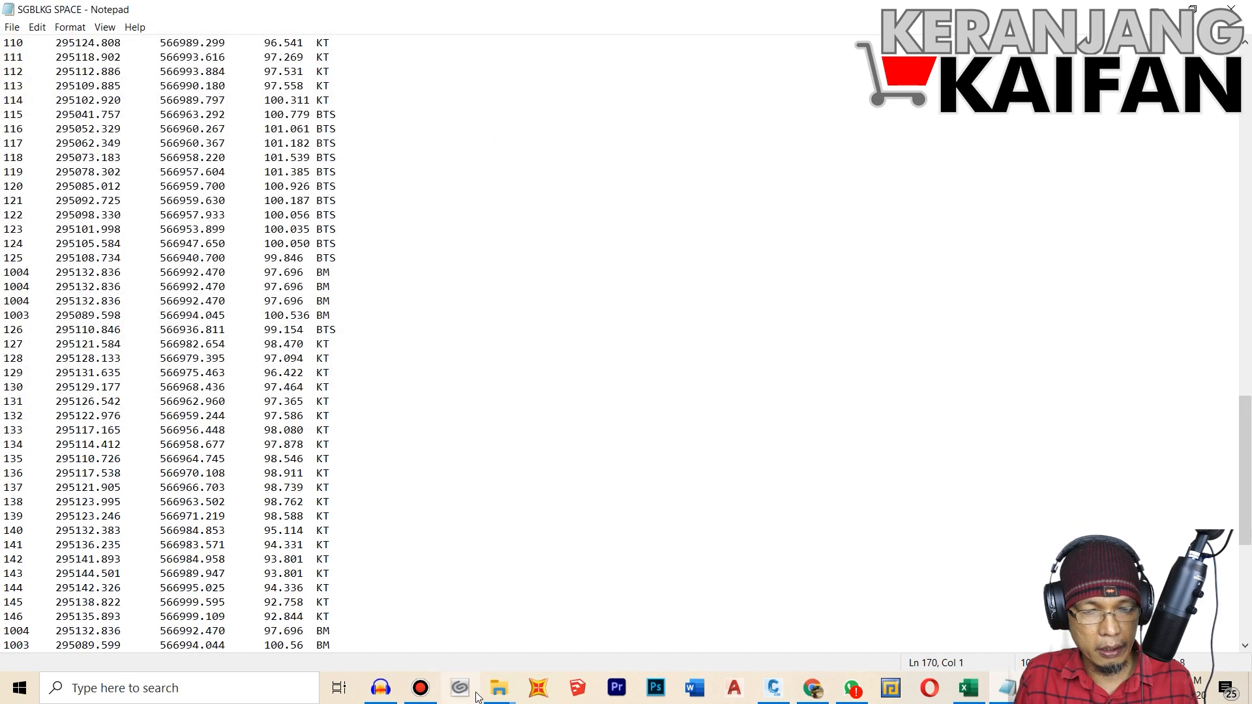
left_click(514, 391)
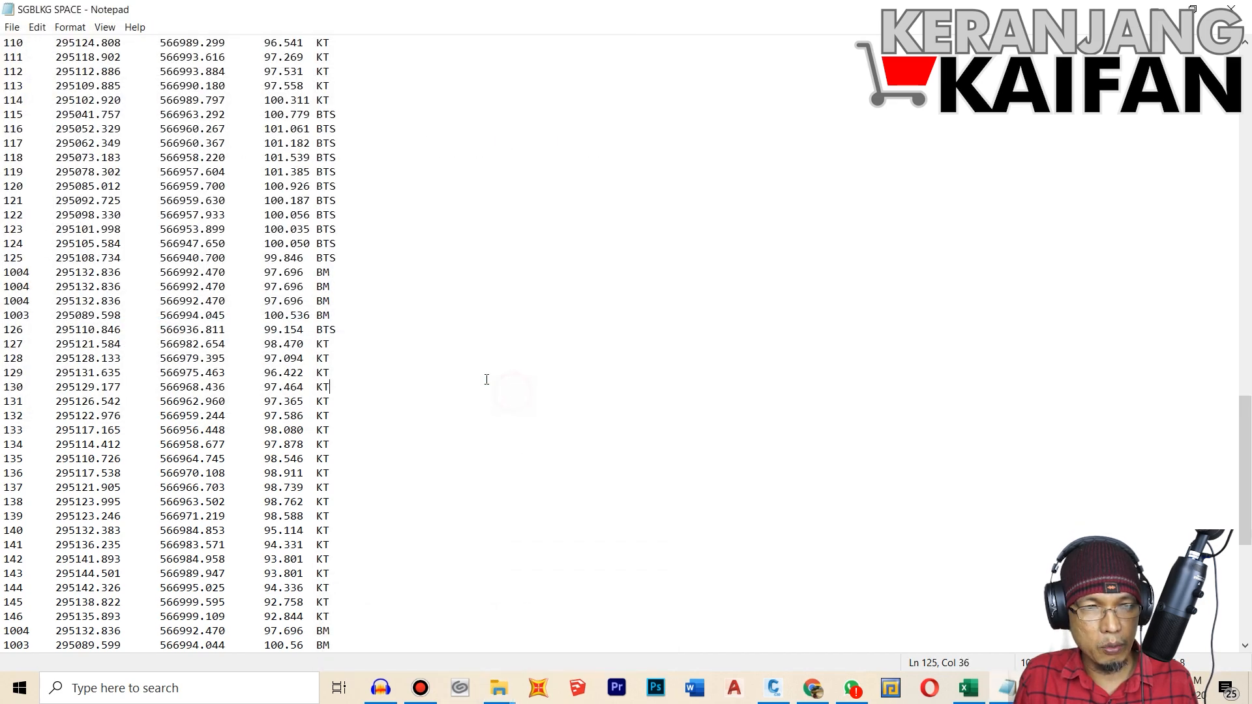
left_click(1231, 9)
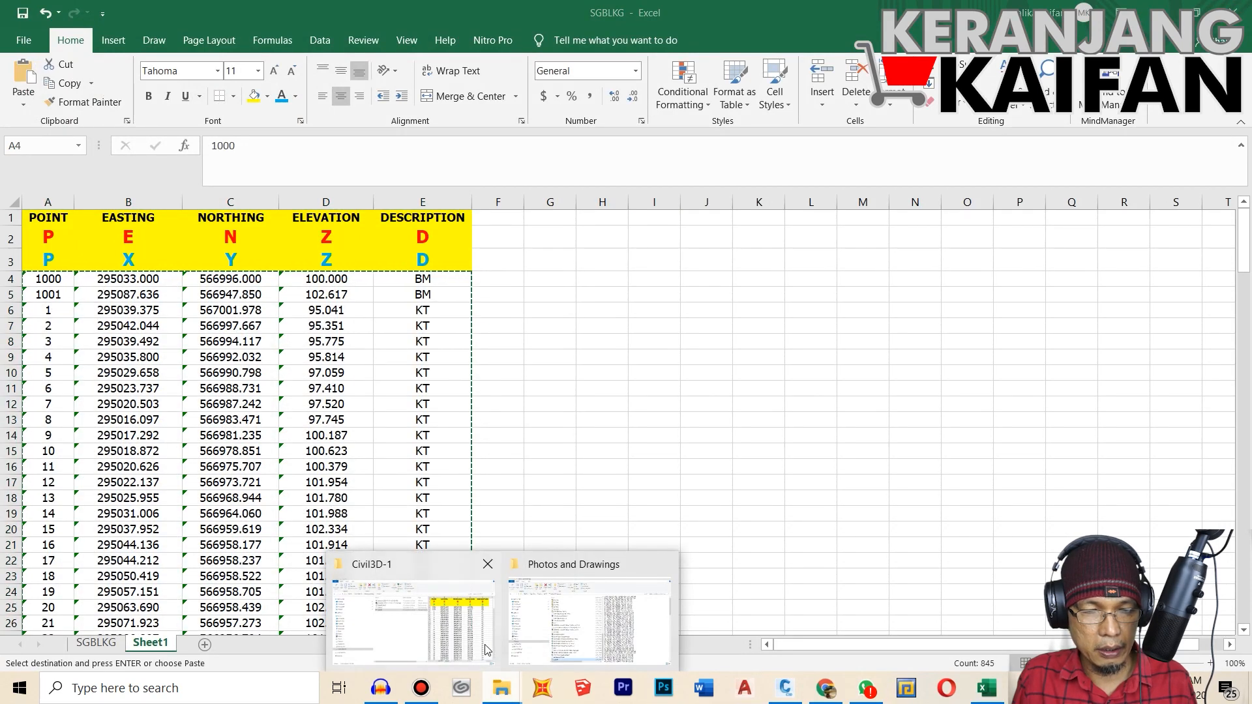
Step: Compare the previews of the SGBLKG and SGBLKG SPACE text files in the Civil3D-1 folder in File Explorer, looking at their delimiters
left_click(481, 643)
left_click(424, 230)
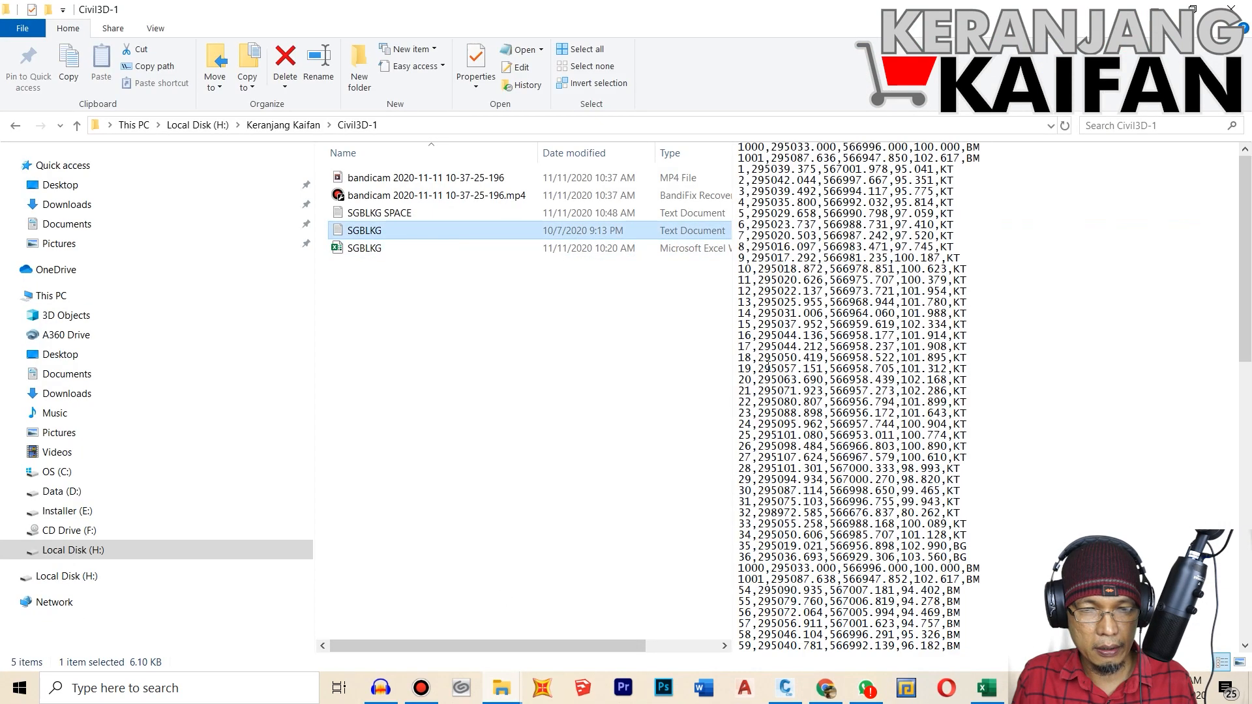
left_click_drag(732, 378, 668, 393)
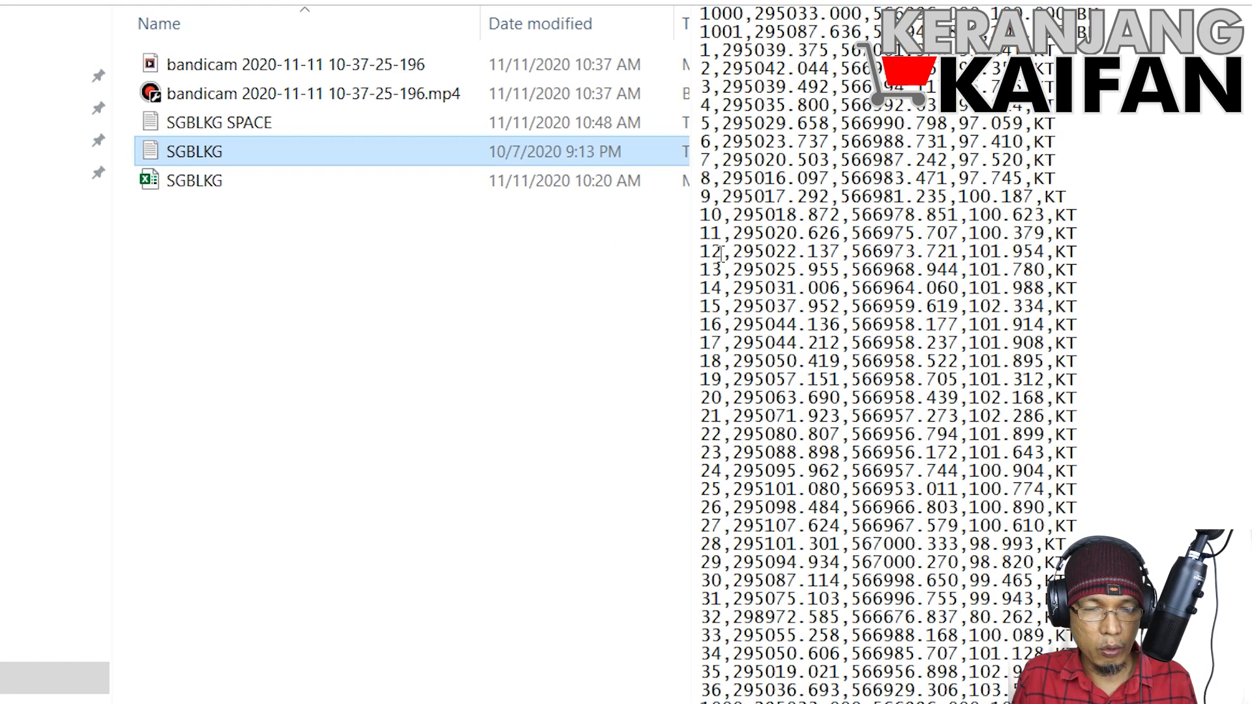
left_click(252, 127)
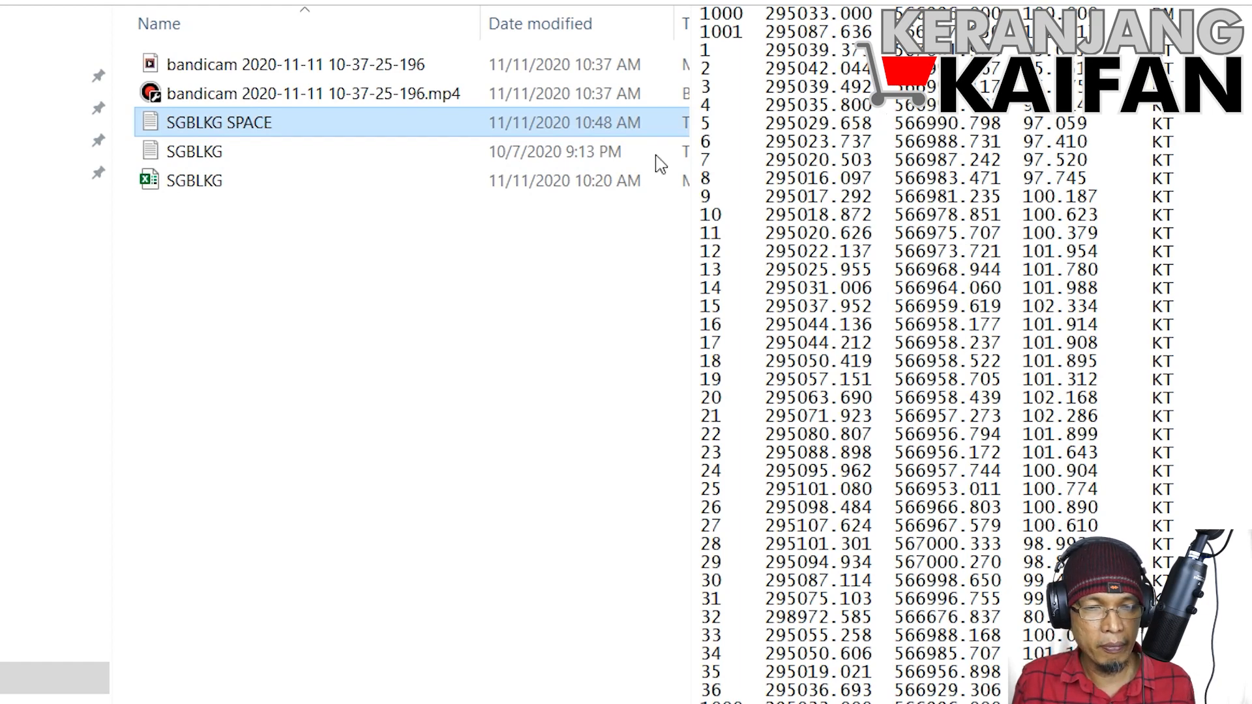
left_click(239, 151)
left_click(249, 122)
left_click(245, 154)
left_click(250, 124)
left_click(251, 151)
left_click(264, 124)
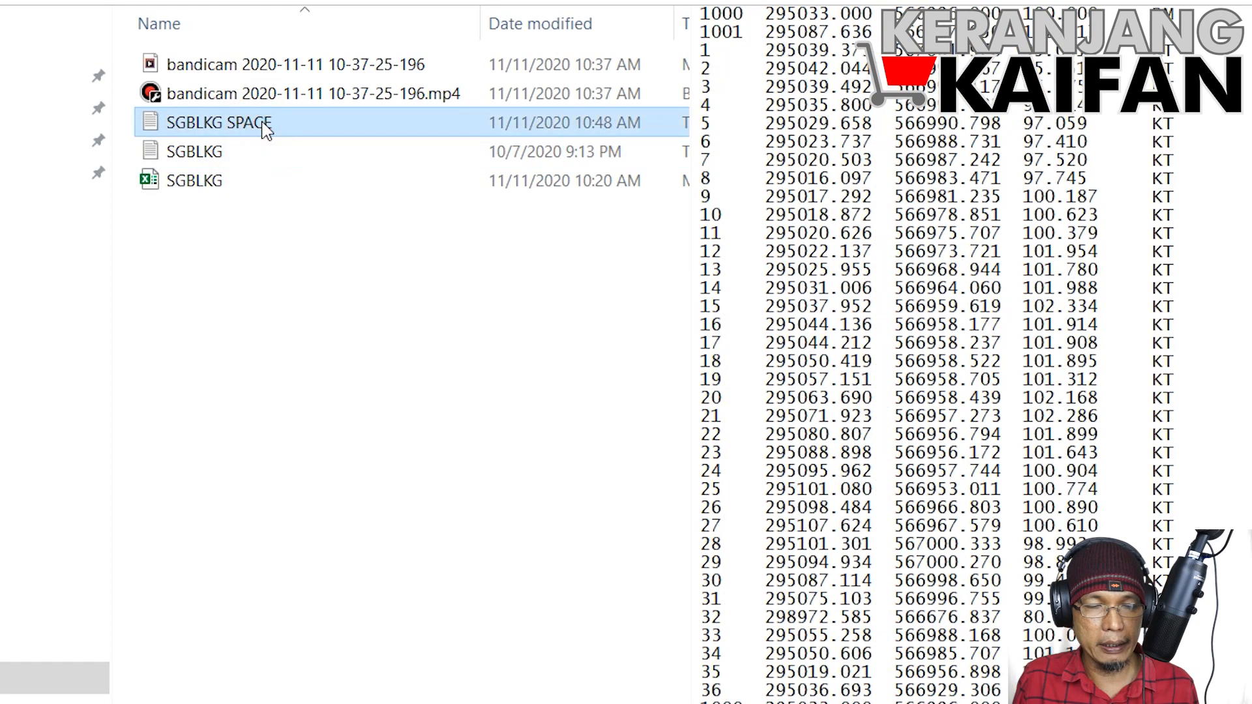
left_click(264, 151)
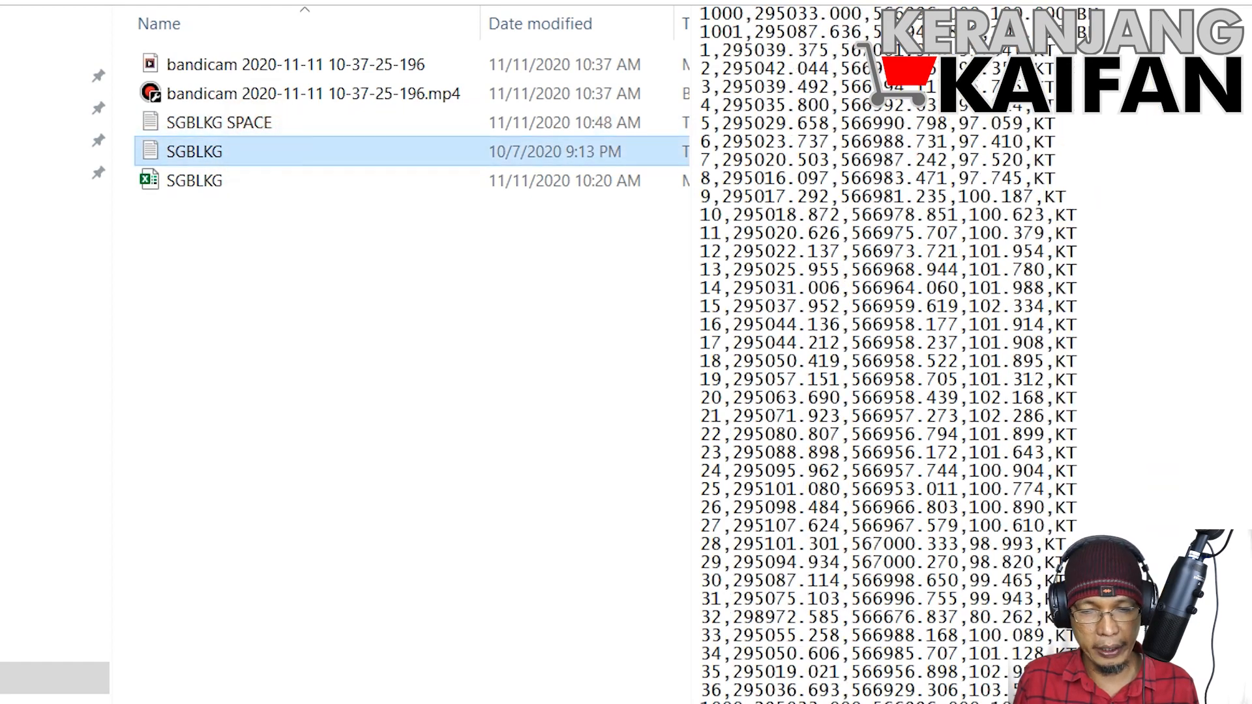
Step: Switch to Civil 3D and start Import Points from the point creation tools for Drawing1's Points collection
left_click(785, 688)
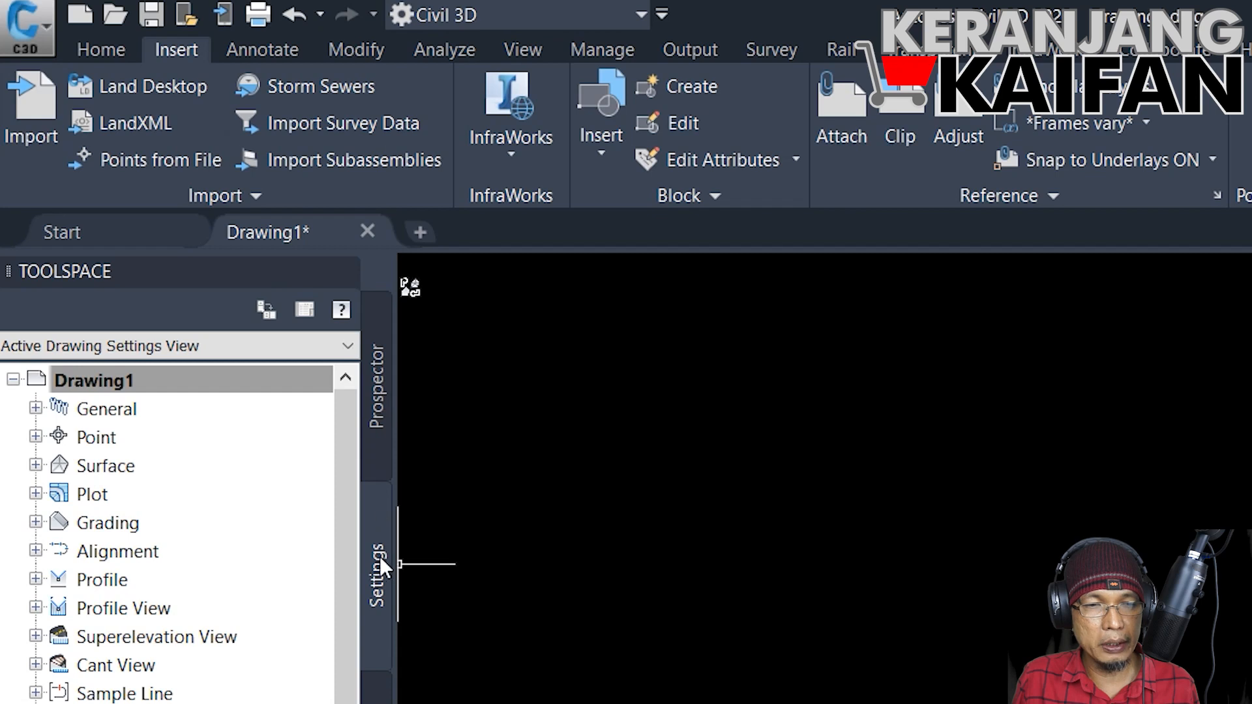
left_click(378, 409)
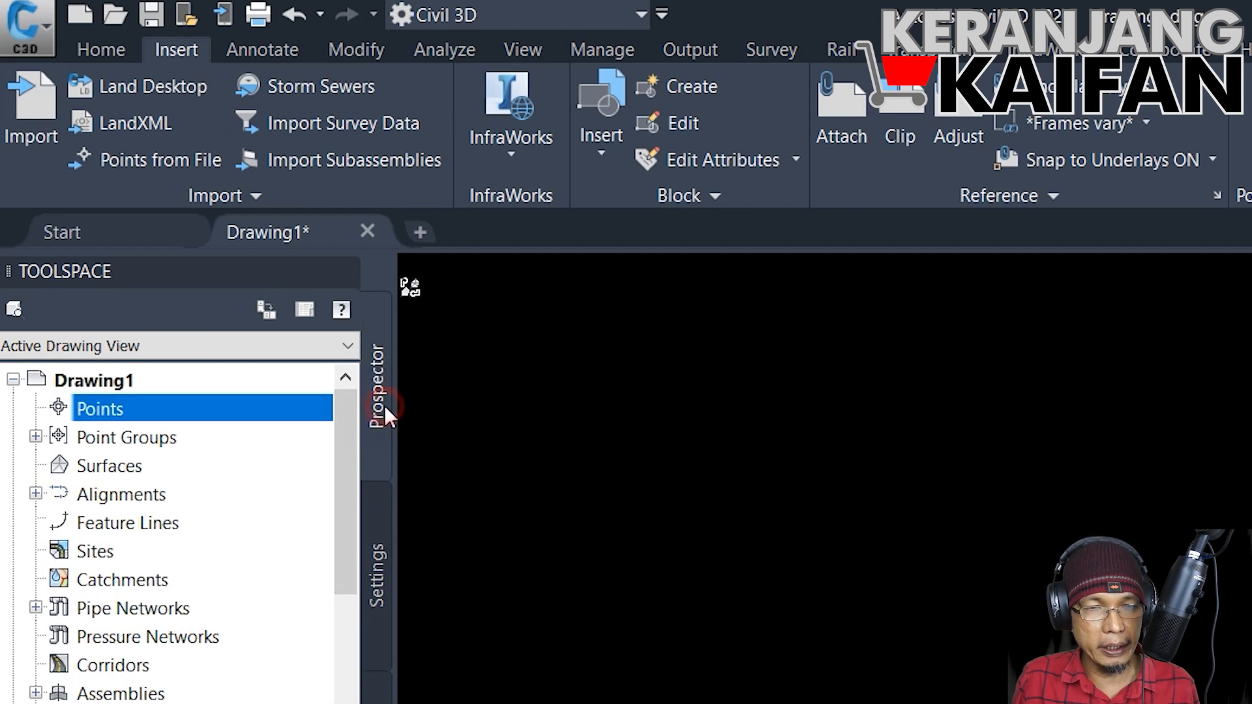
left_click(101, 379)
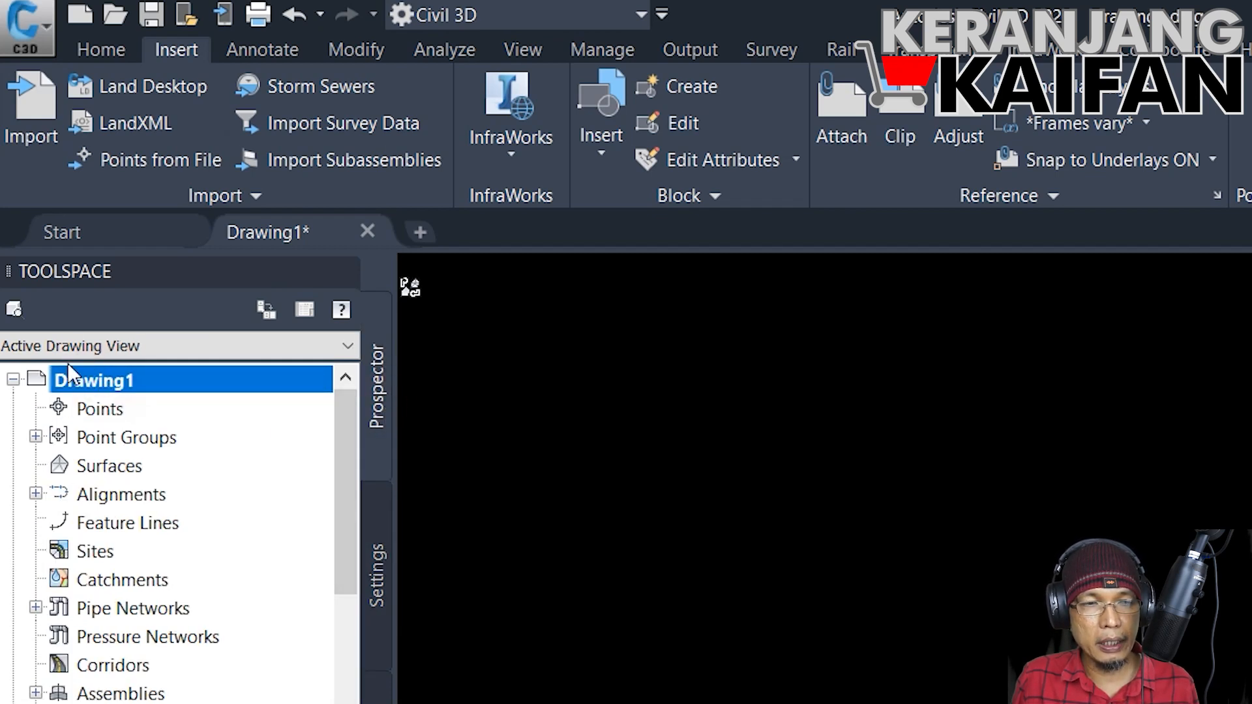
left_click(104, 410)
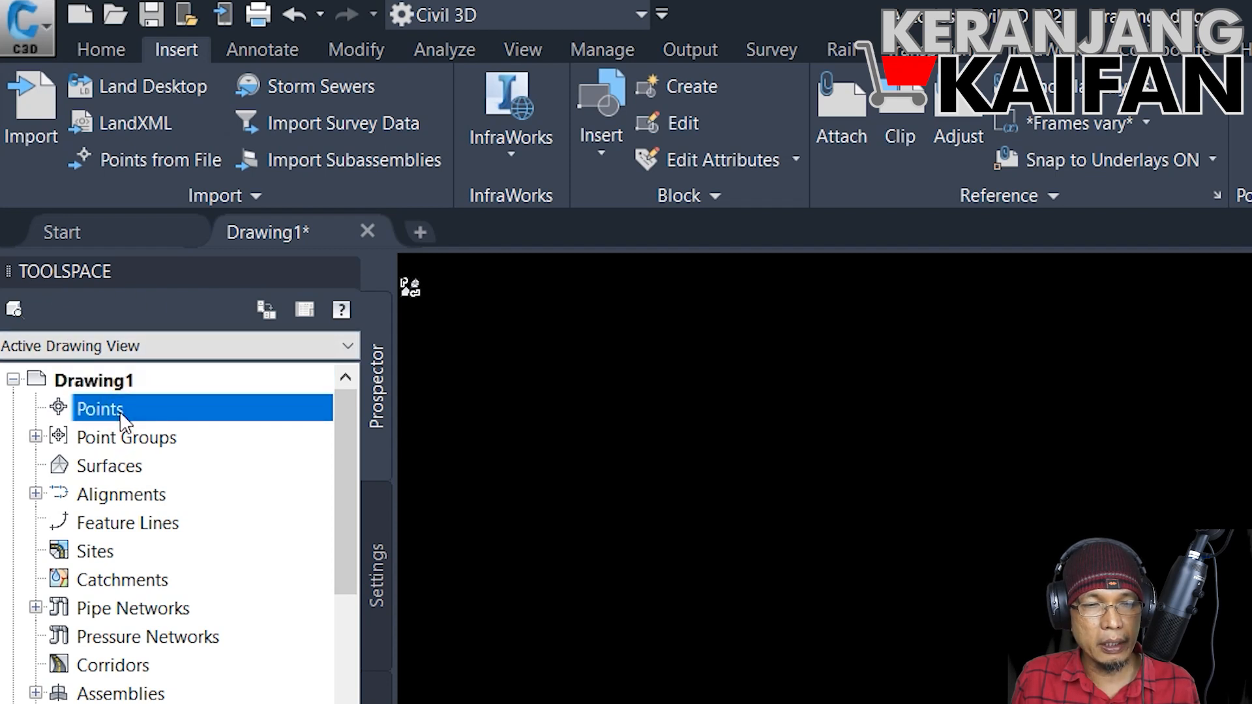
right_click(122, 419)
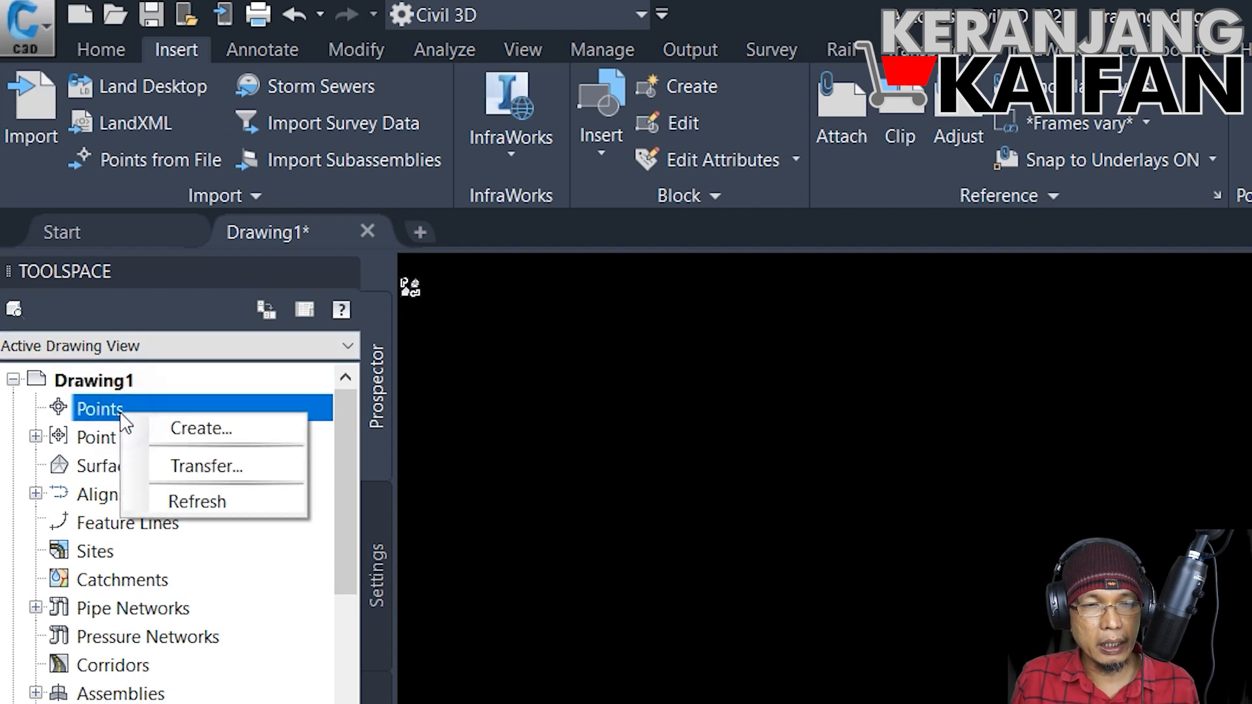
left_click(162, 426)
left_click_drag(1240, 351, 1015, 364)
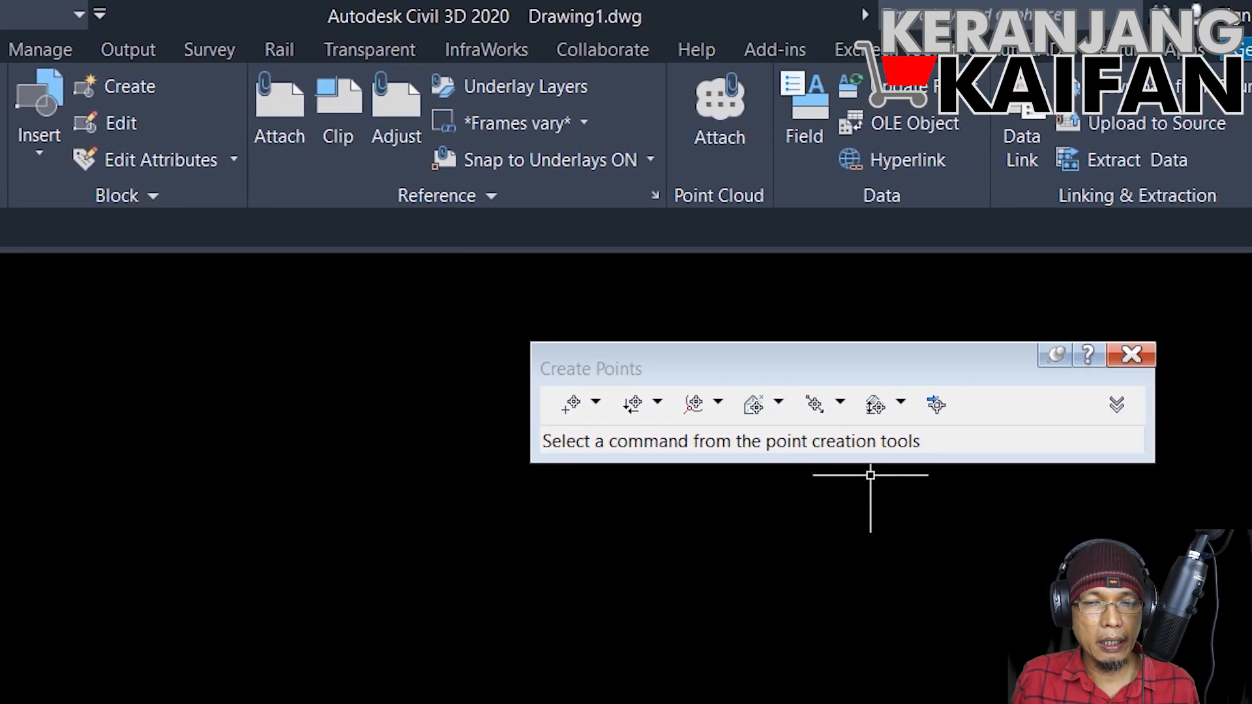
left_click(939, 406)
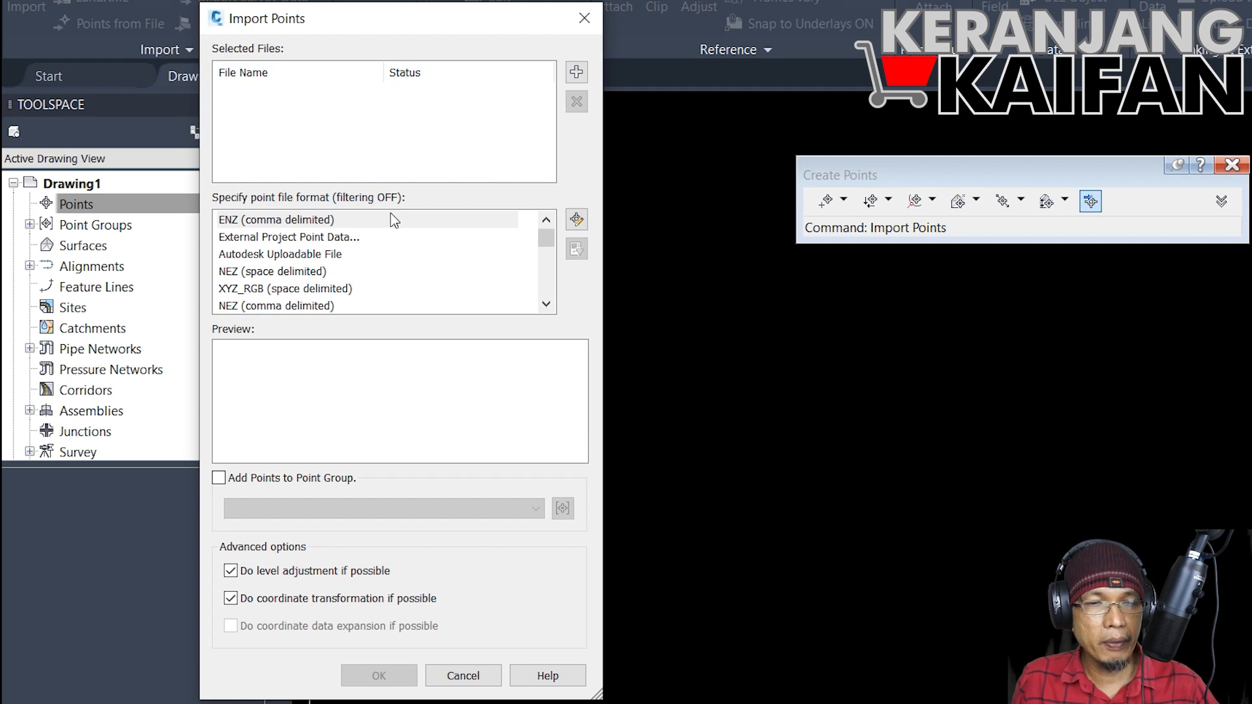
Step: Add the SGBLKG SPACE text file from the Civil3D-1 folder as the source file for the point import
left_click(578, 73)
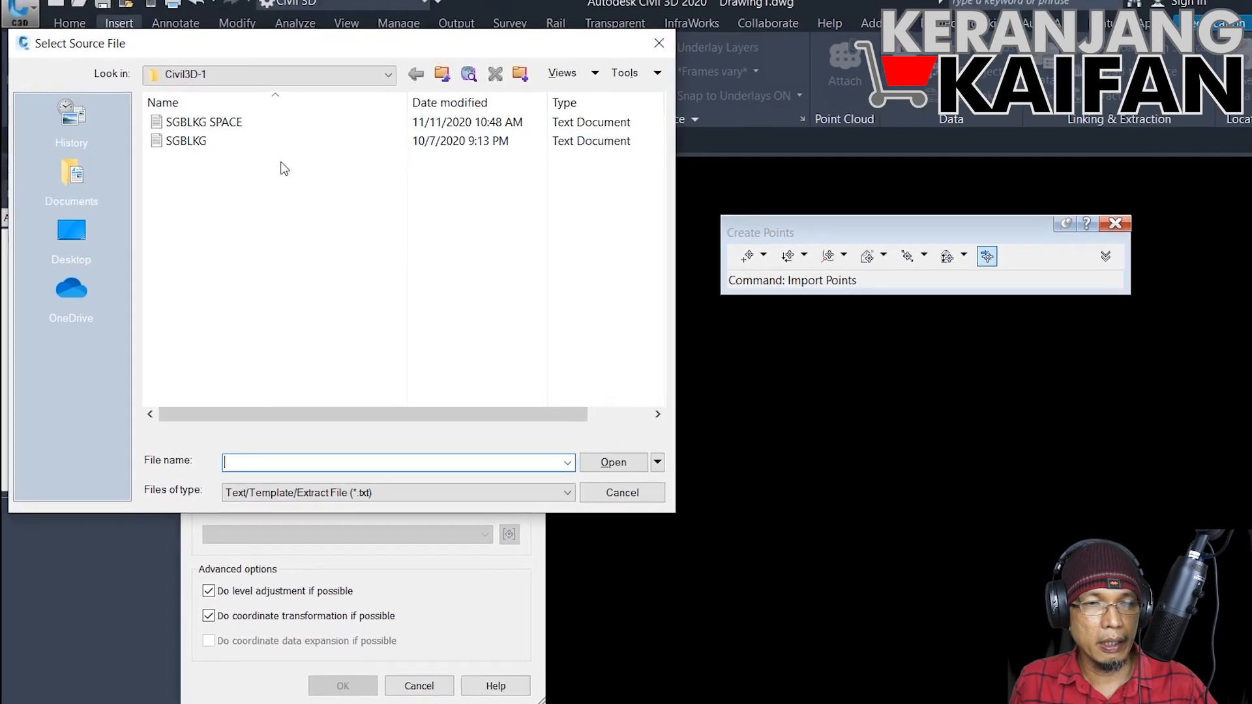
left_click(218, 122)
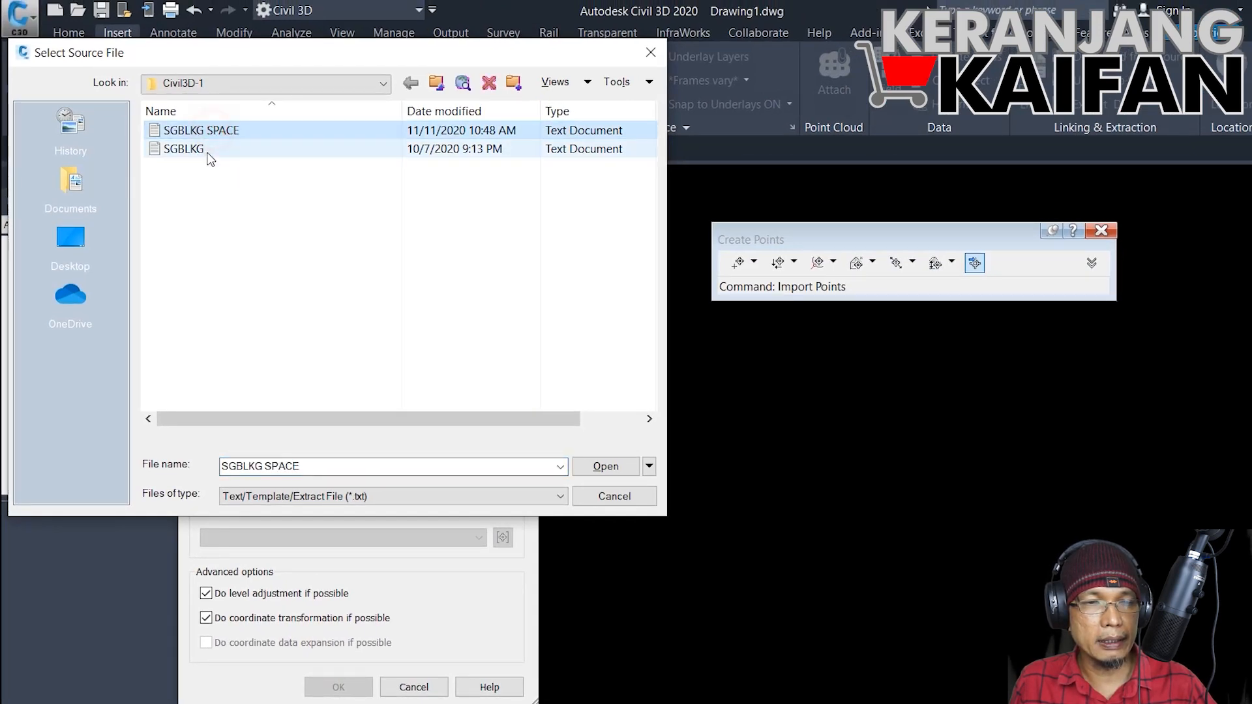
left_click(207, 151)
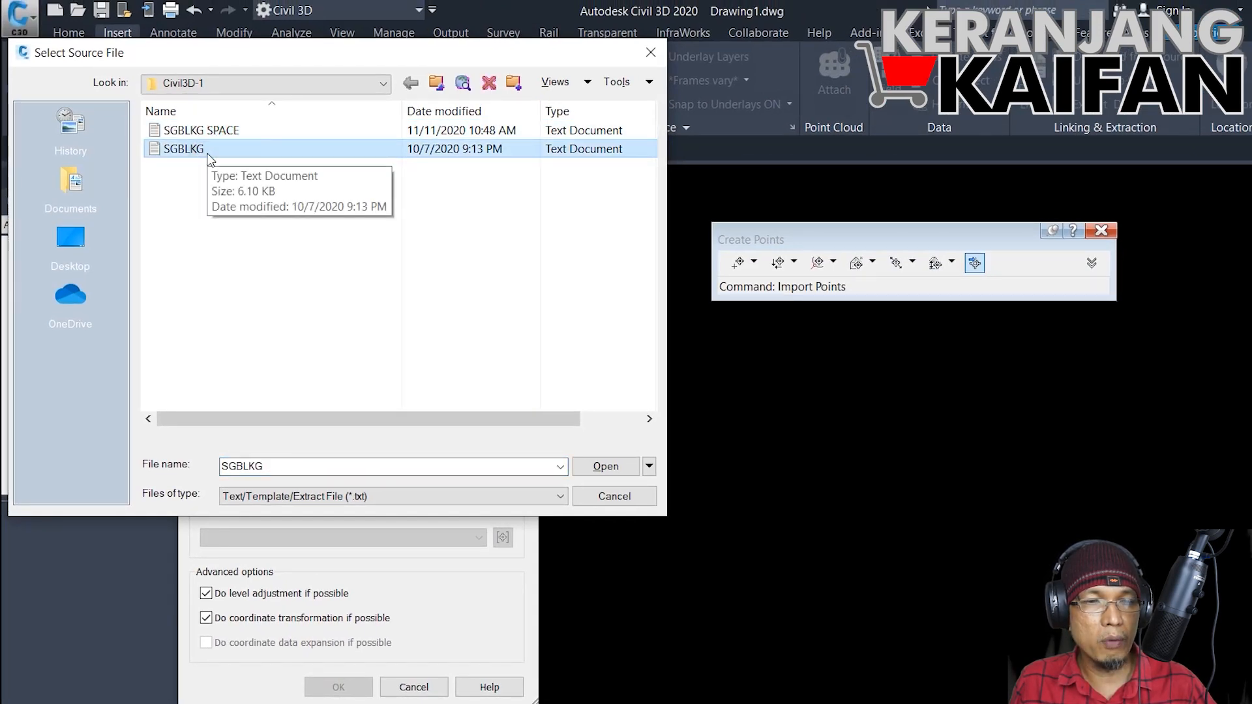
left_click(214, 131)
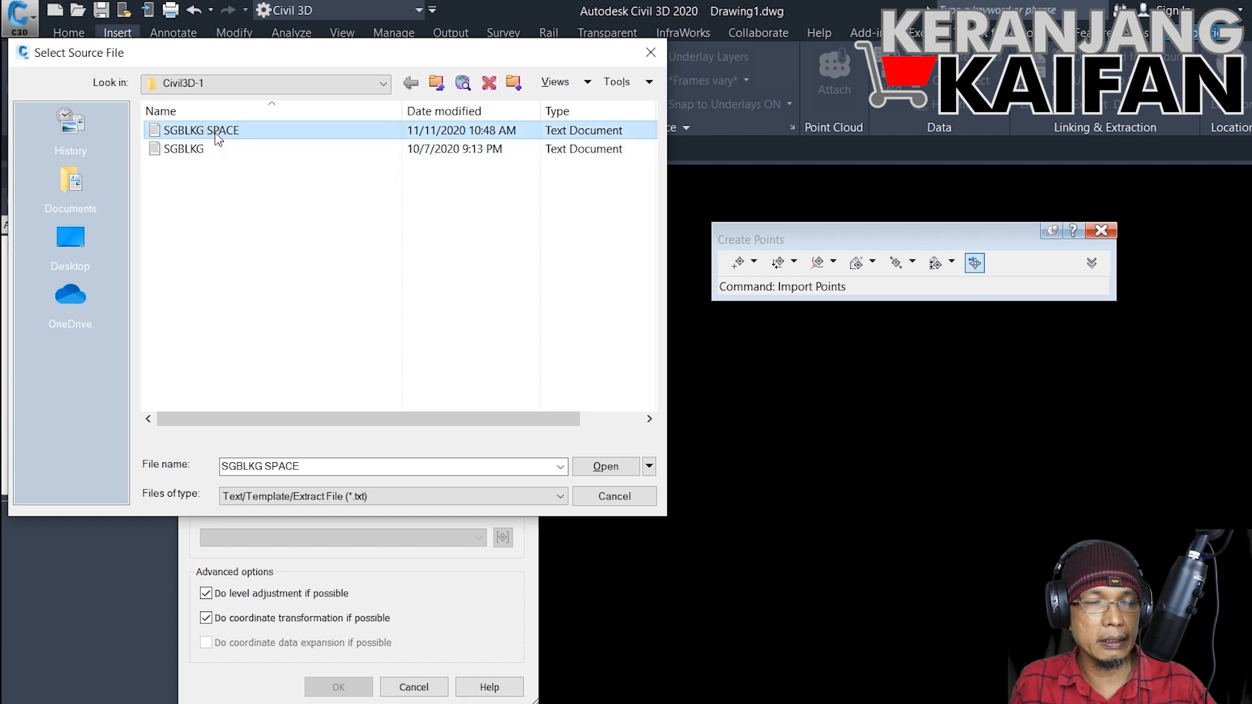
left_click(222, 151)
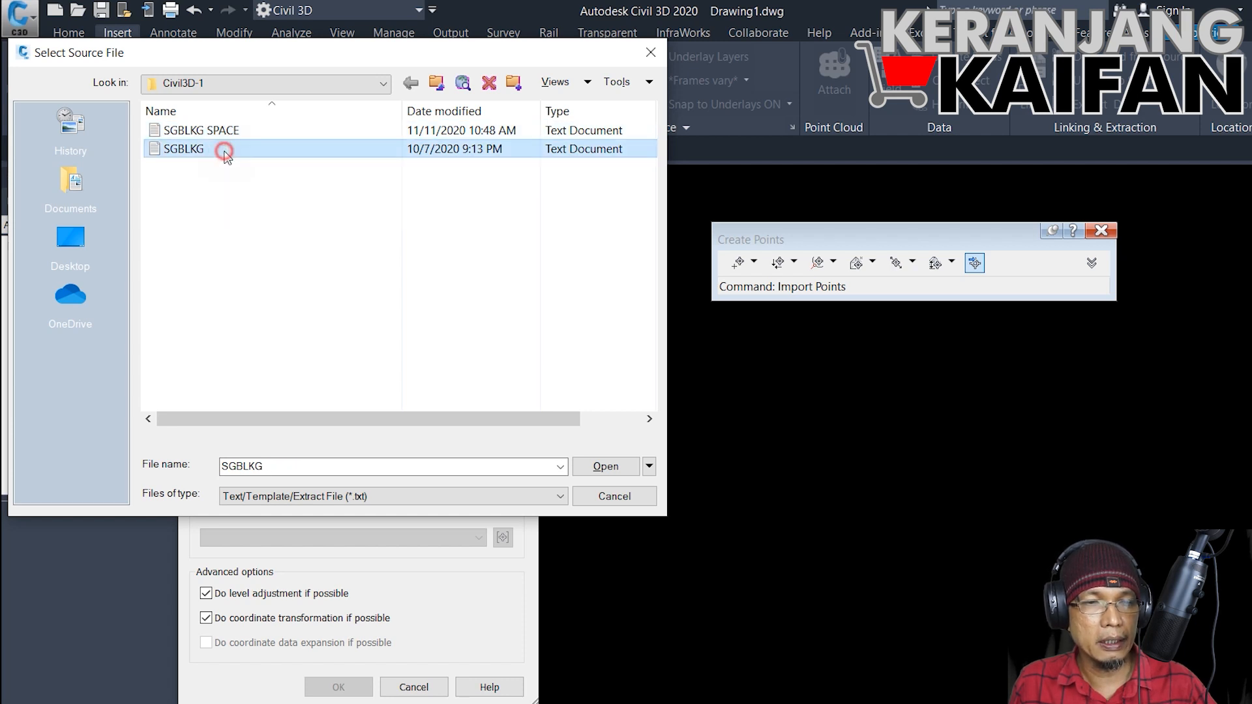
left_click(225, 132)
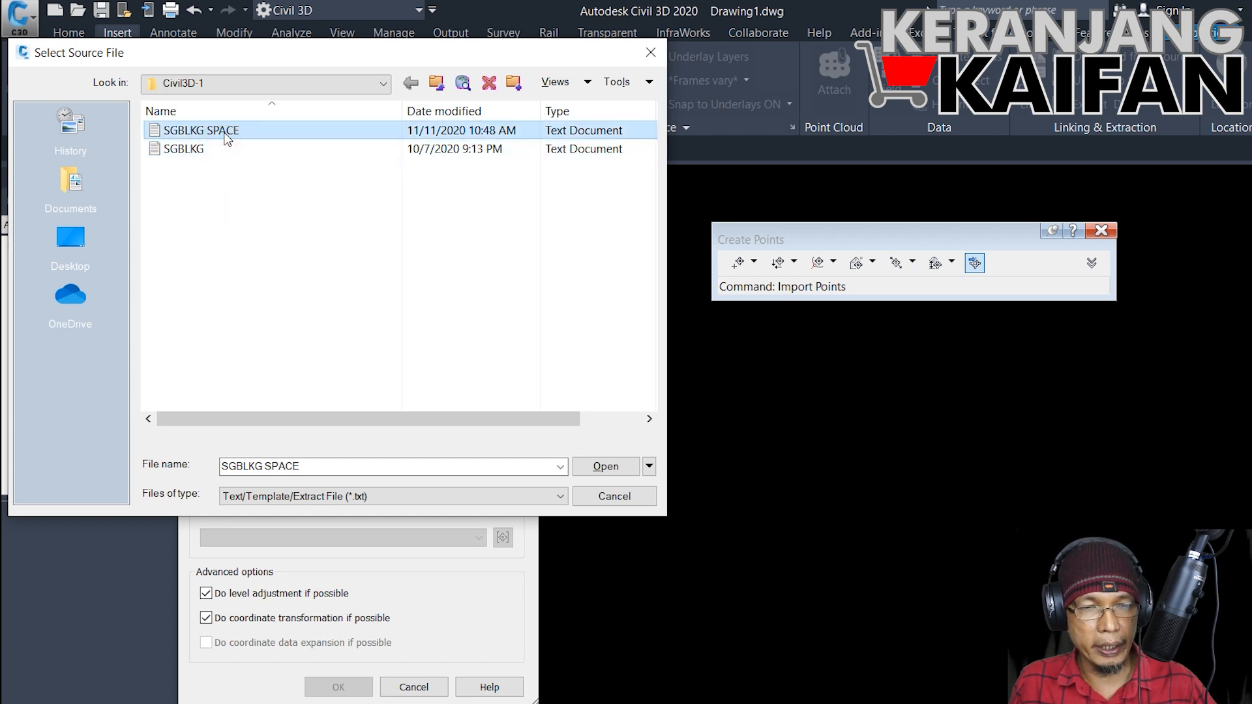
double_click(224, 132)
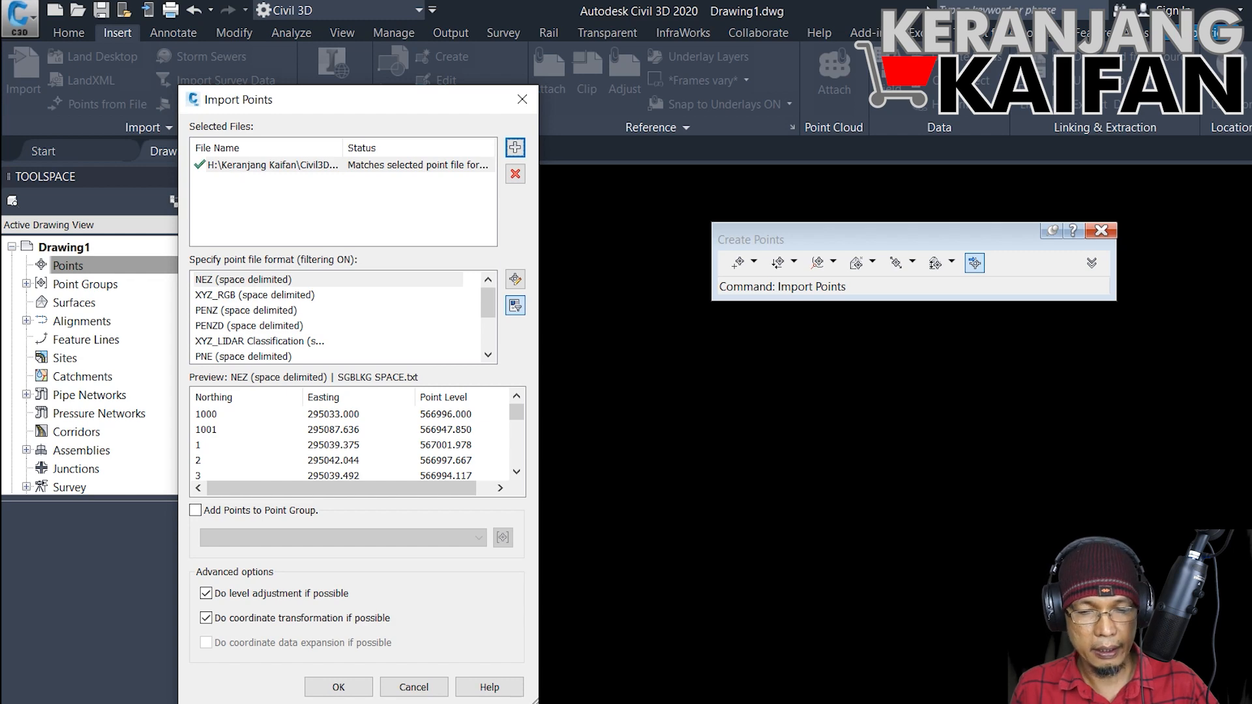
Step: Compare how the space-delimited PENZD, PENZ, PNEZD and NEZ formats assign the columns of SGBLKG SPACE in the import preview
key("alt+Tab")
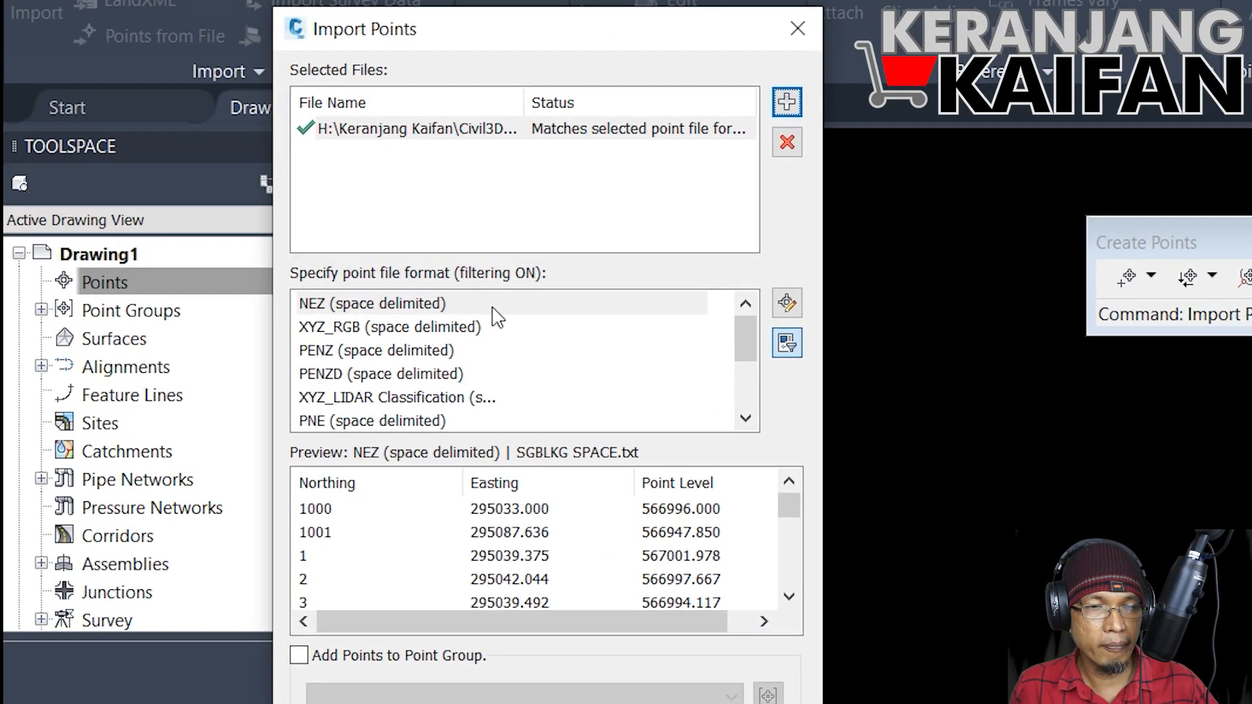
left_click_drag(746, 339, 746, 350)
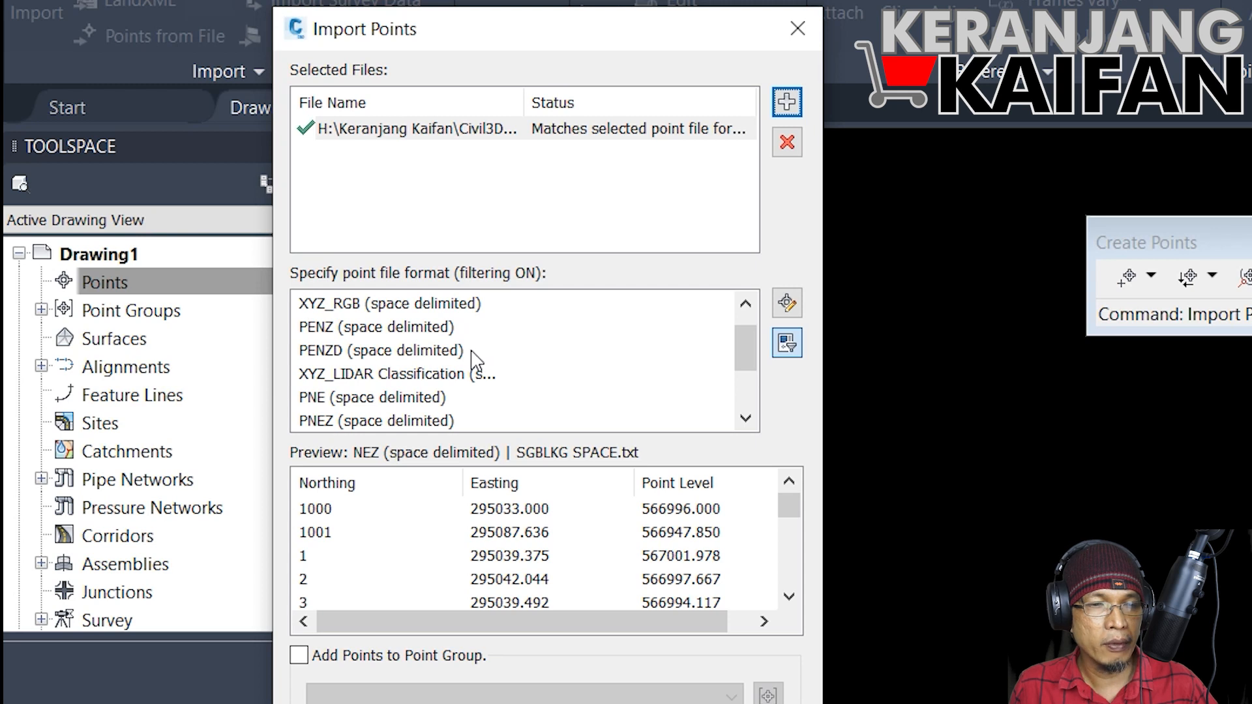
left_click(427, 355)
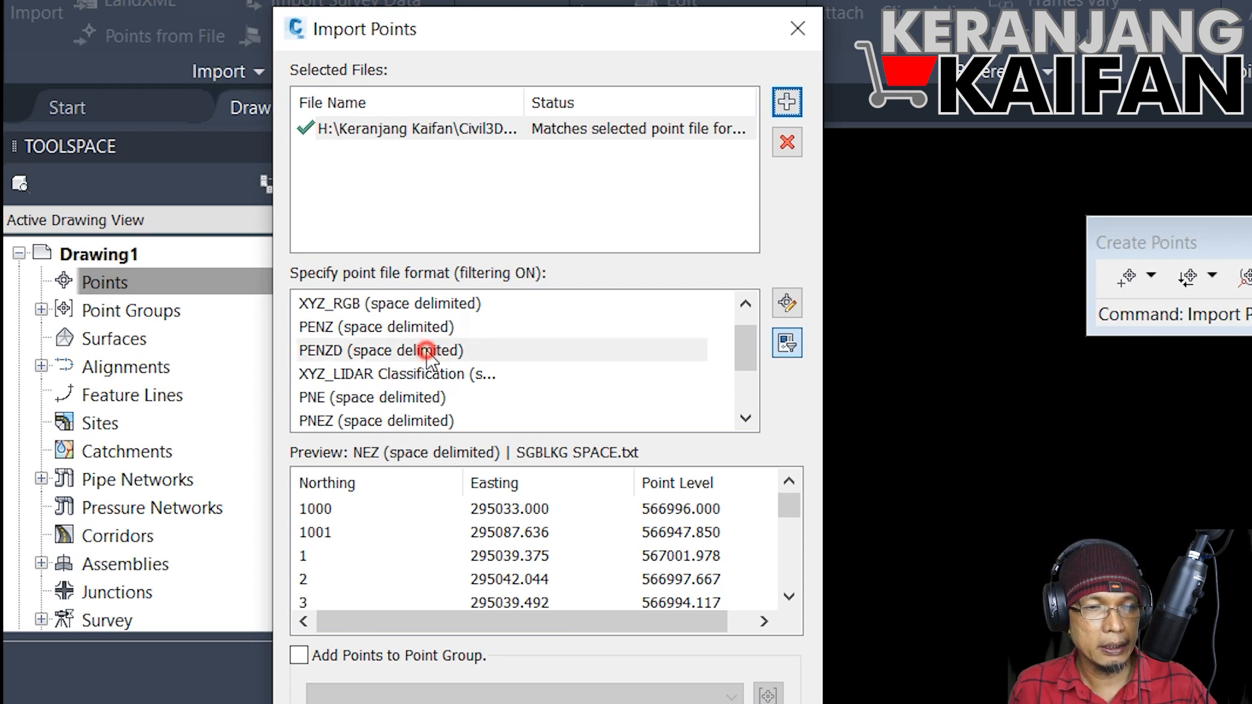
left_click(391, 335)
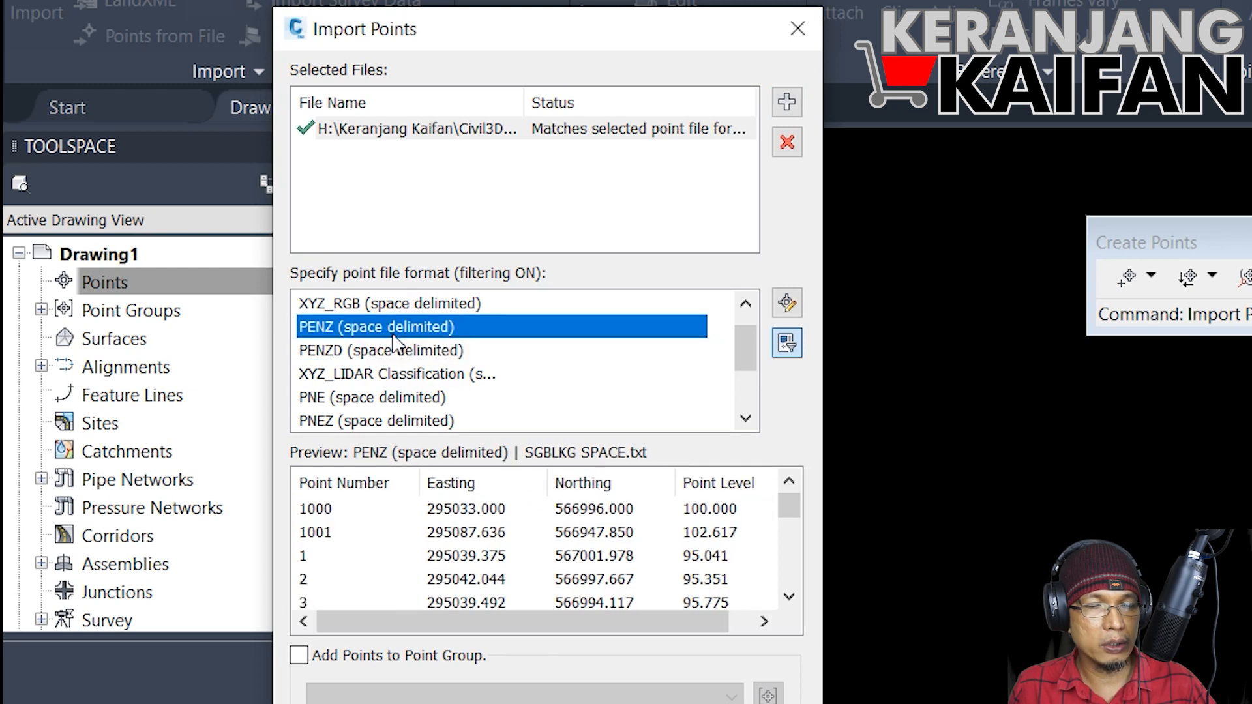
scroll(397, 375, "down", 1)
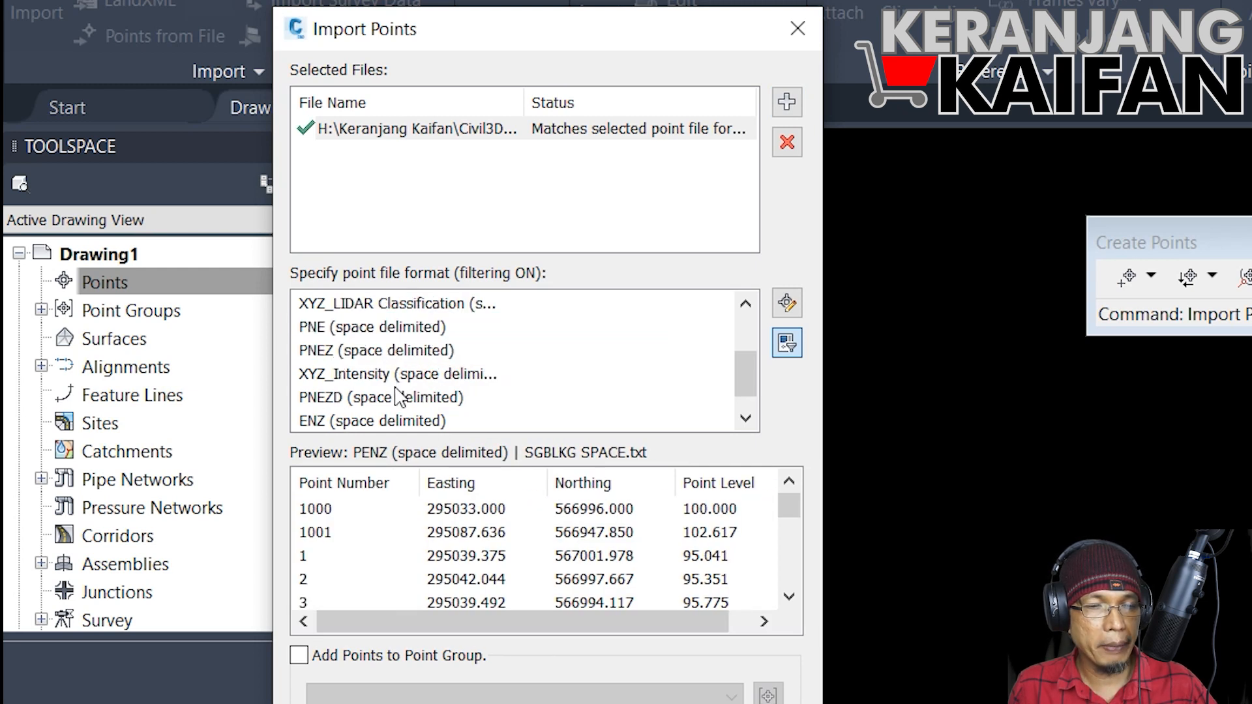
left_click(397, 399)
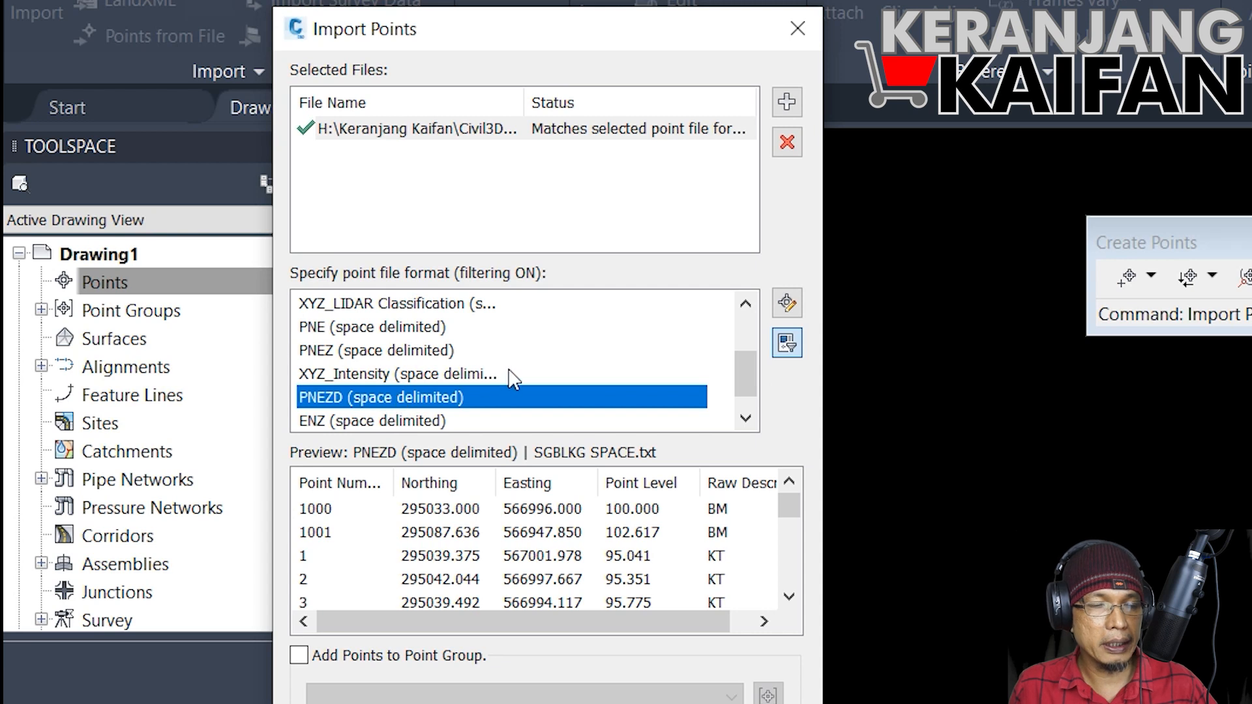
scroll(512, 379, "up", 1)
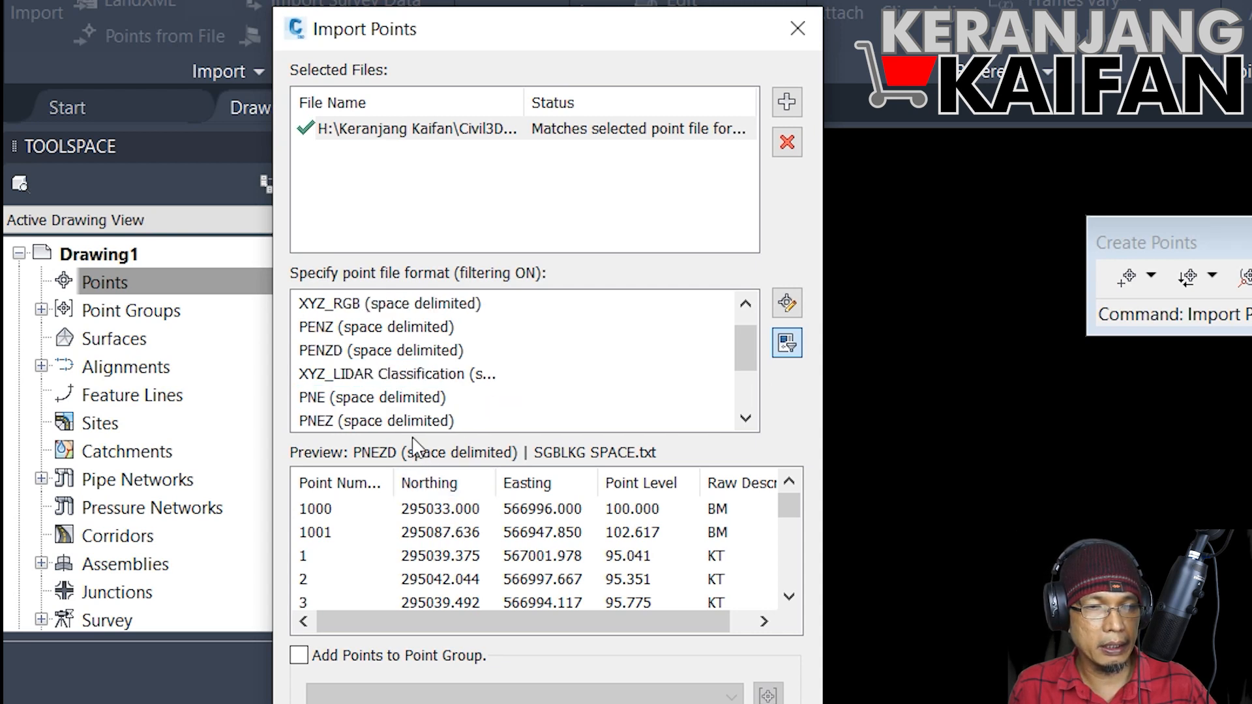
scroll(385, 381, "up", 1)
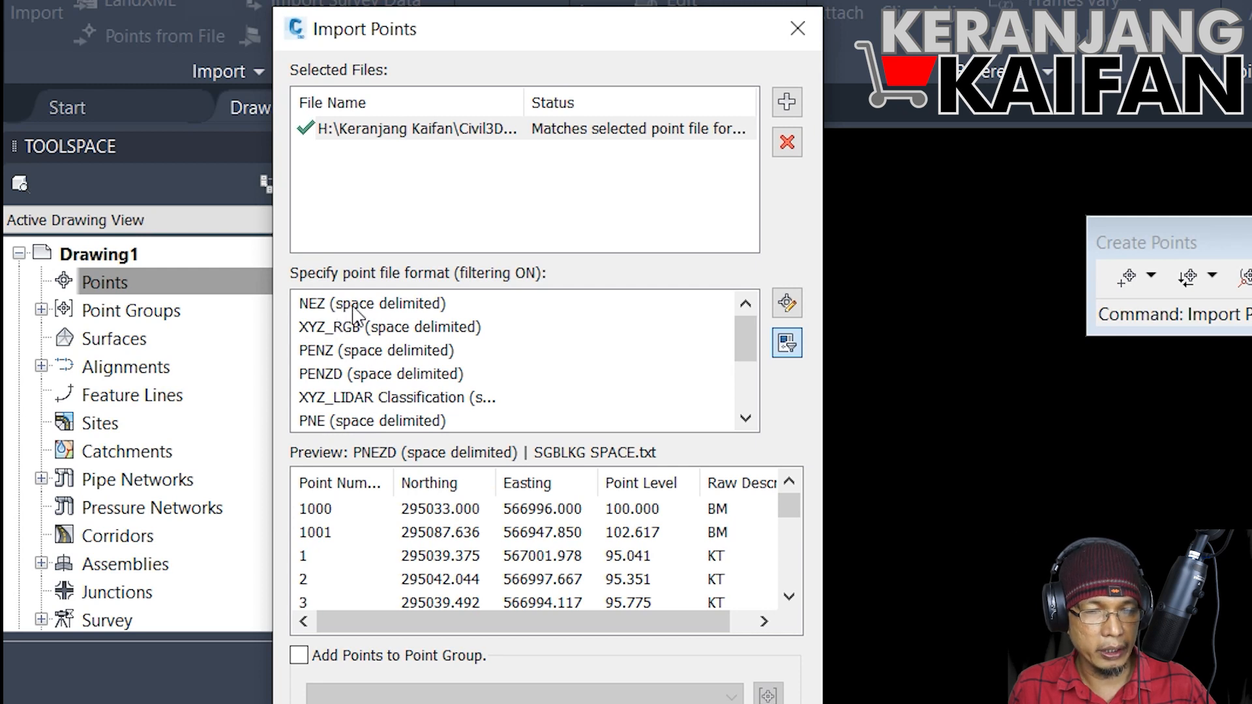
left_click(388, 307)
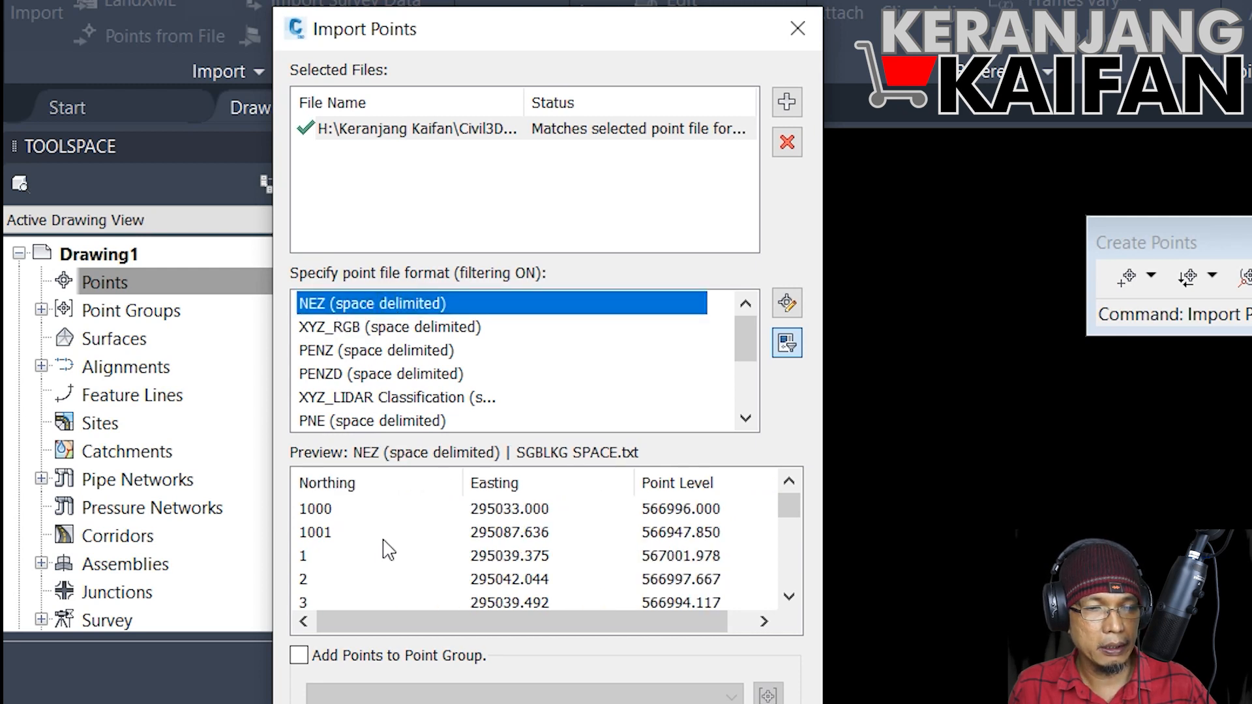
scroll(384, 505, "down", 1)
scroll(372, 503, "up", 1)
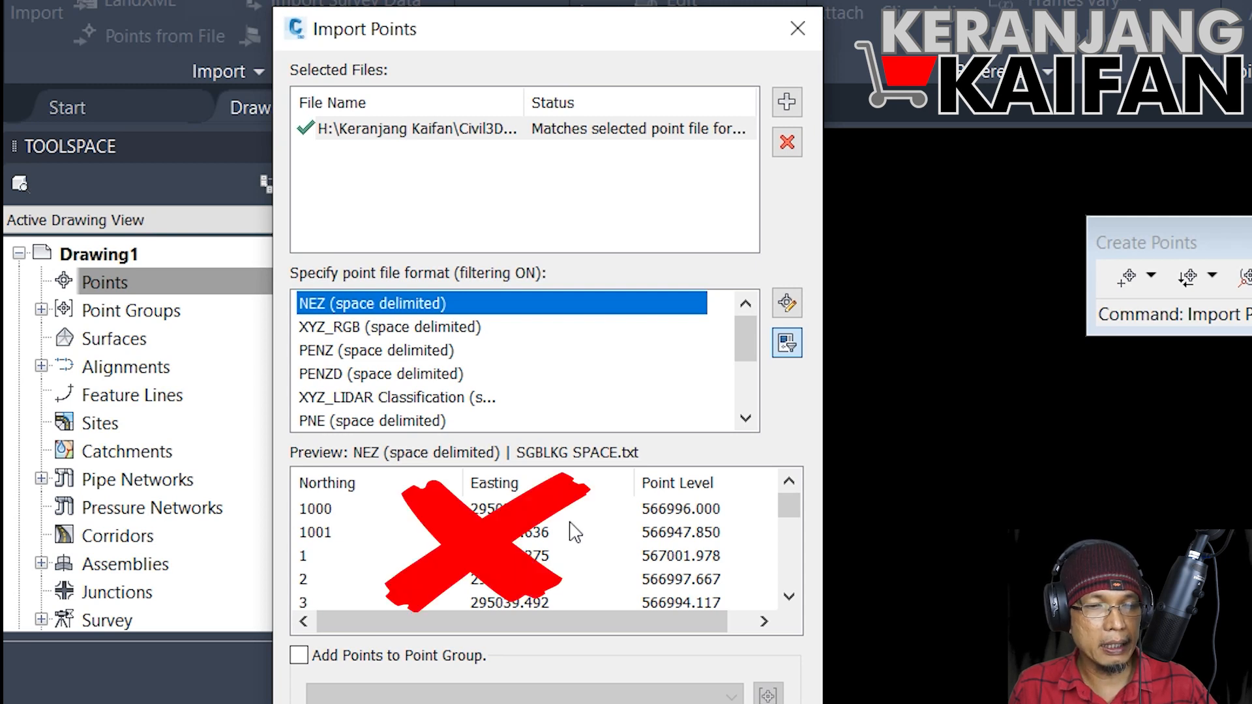
Step: Set the point file format to PENZD (space delimited) and assign the points to a new point group named Disposal
left_click(362, 375)
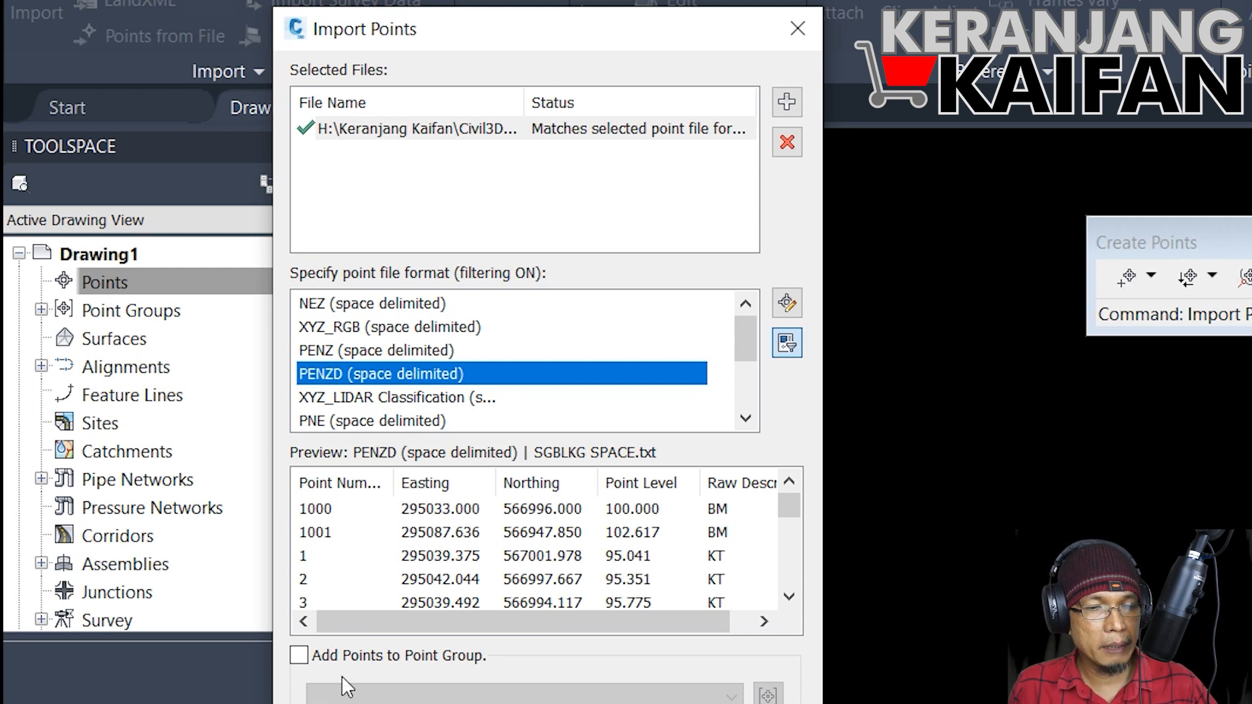
left_click(307, 659)
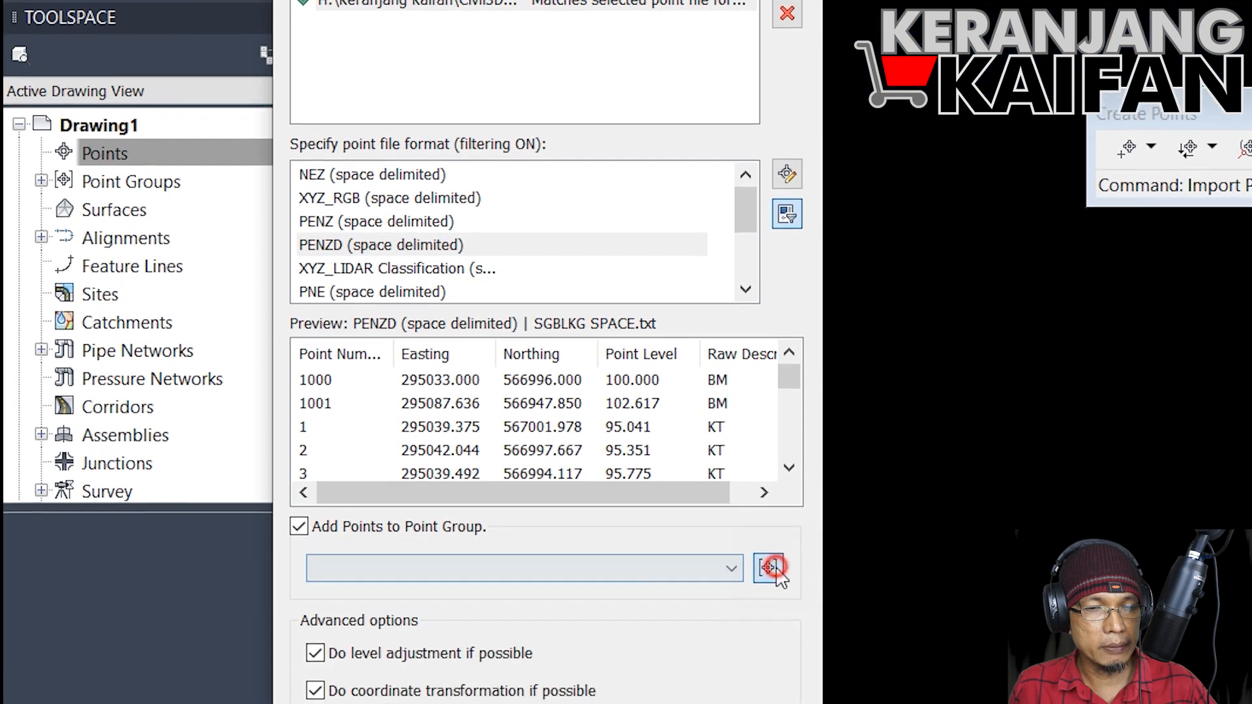
left_click(768, 665)
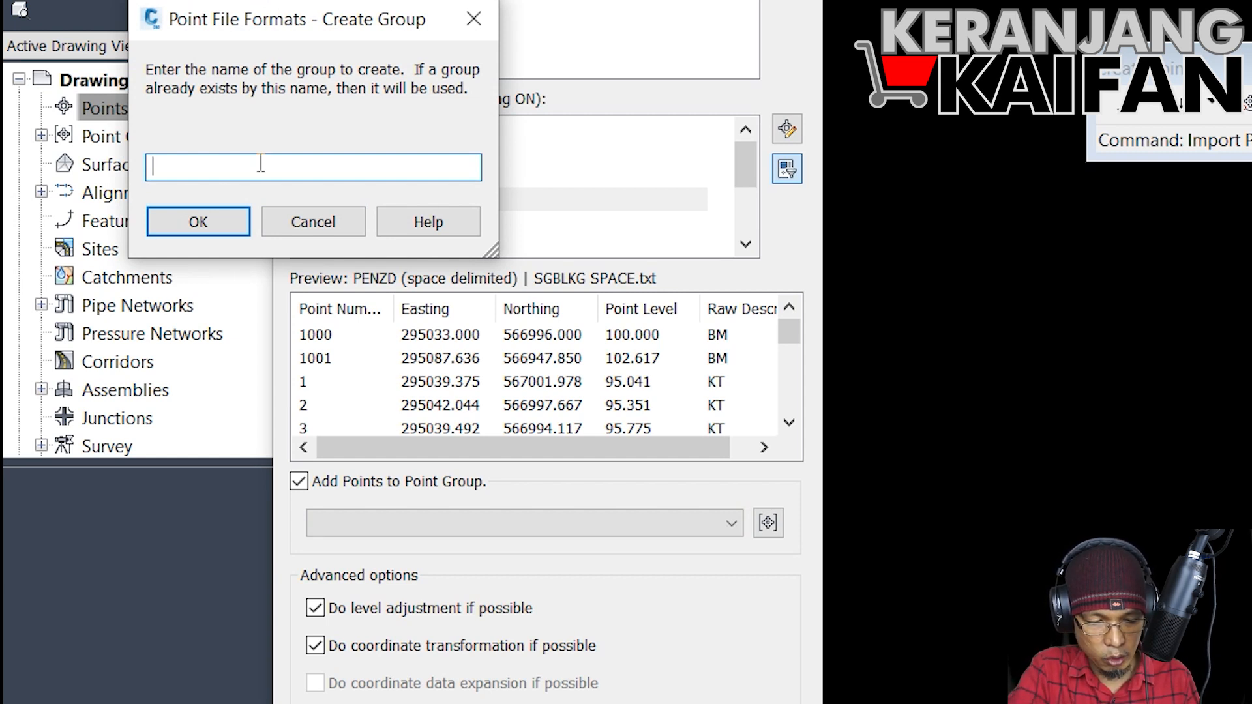
type("Disposal")
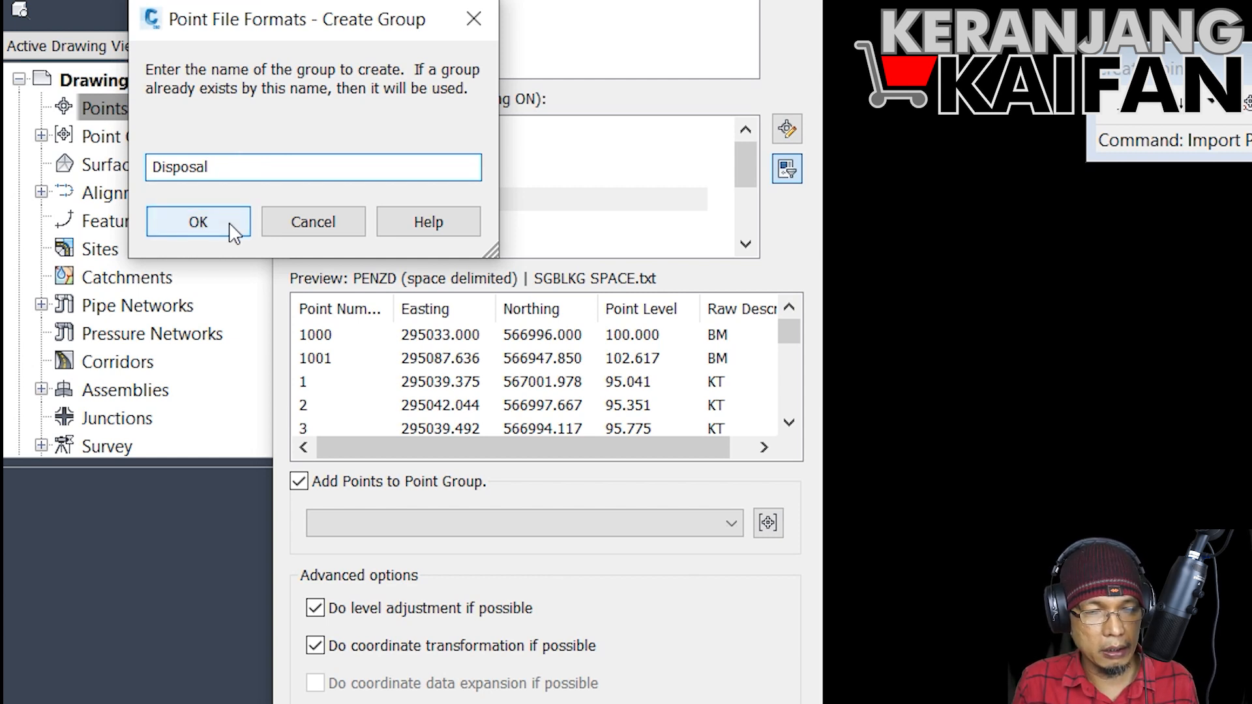
left_click(198, 223)
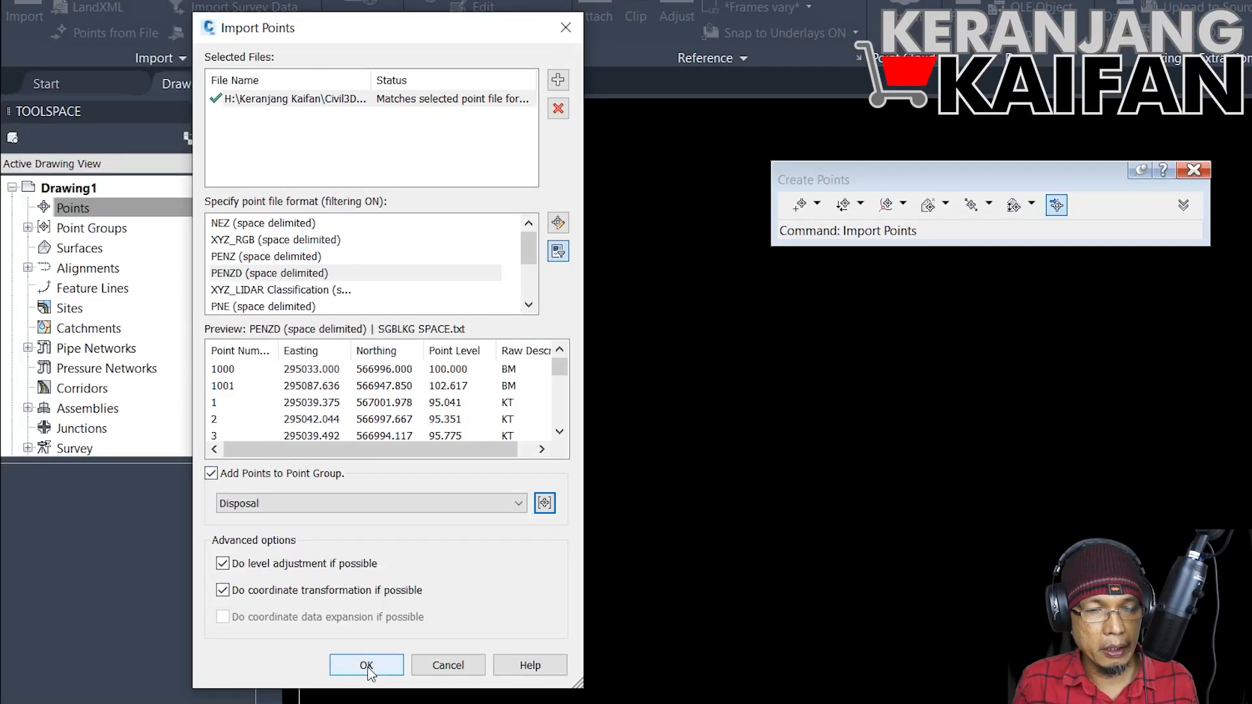
Step: Import the points, using the next point number for all duplicates, and clear the event viewer and point creation tools off the drawing area
left_click(367, 666)
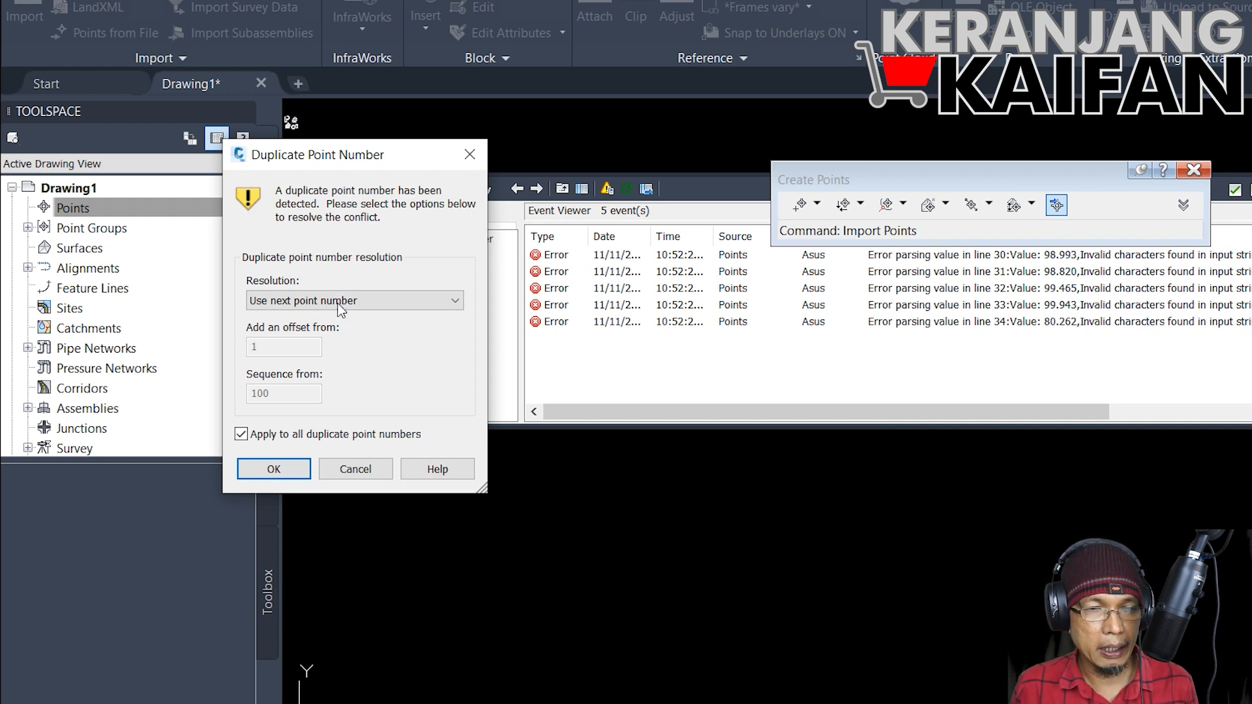
left_click(274, 470)
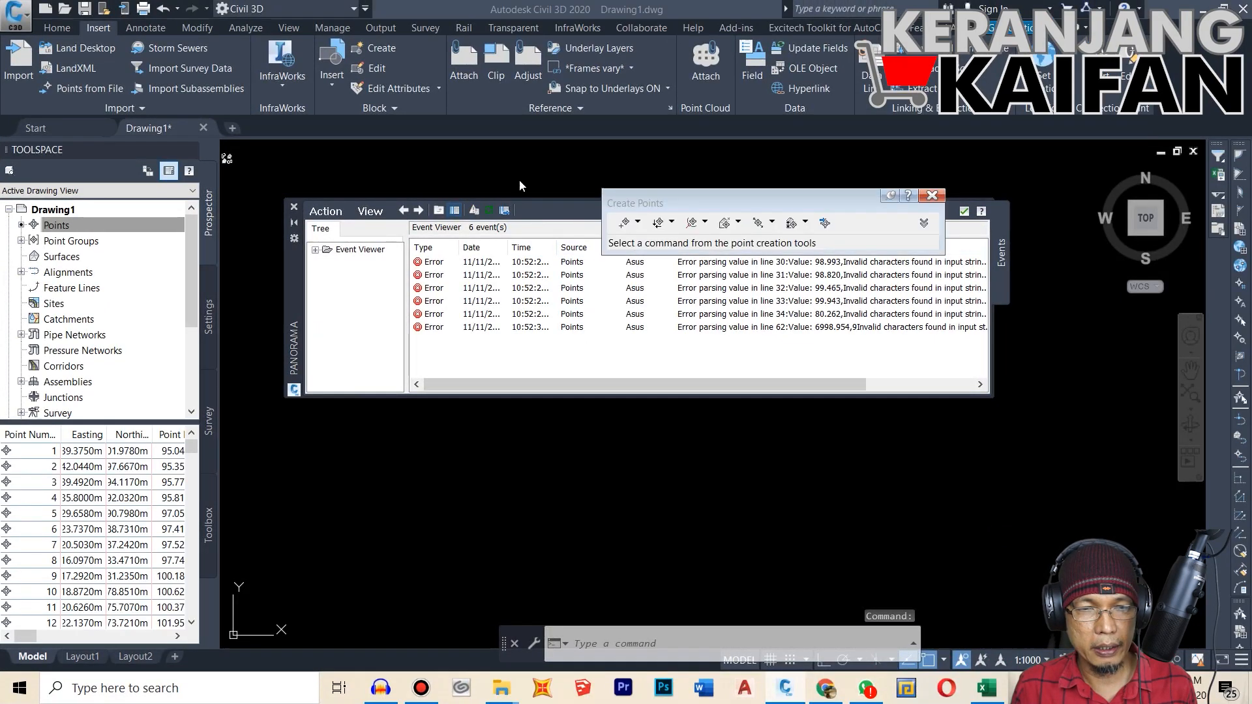
left_click(294, 207)
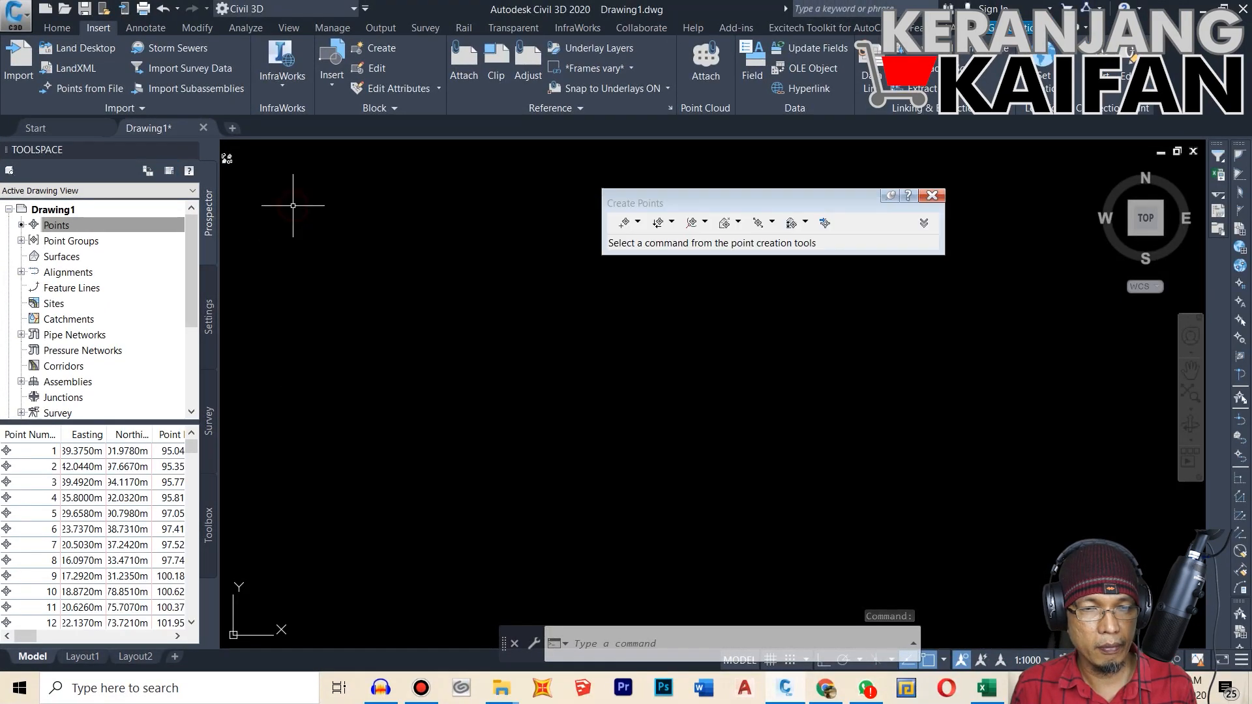
mouse_move(836, 199)
left_mouse_down()
mouse_move(1032, 117)
mouse_move(1088, 119)
left_mouse_up()
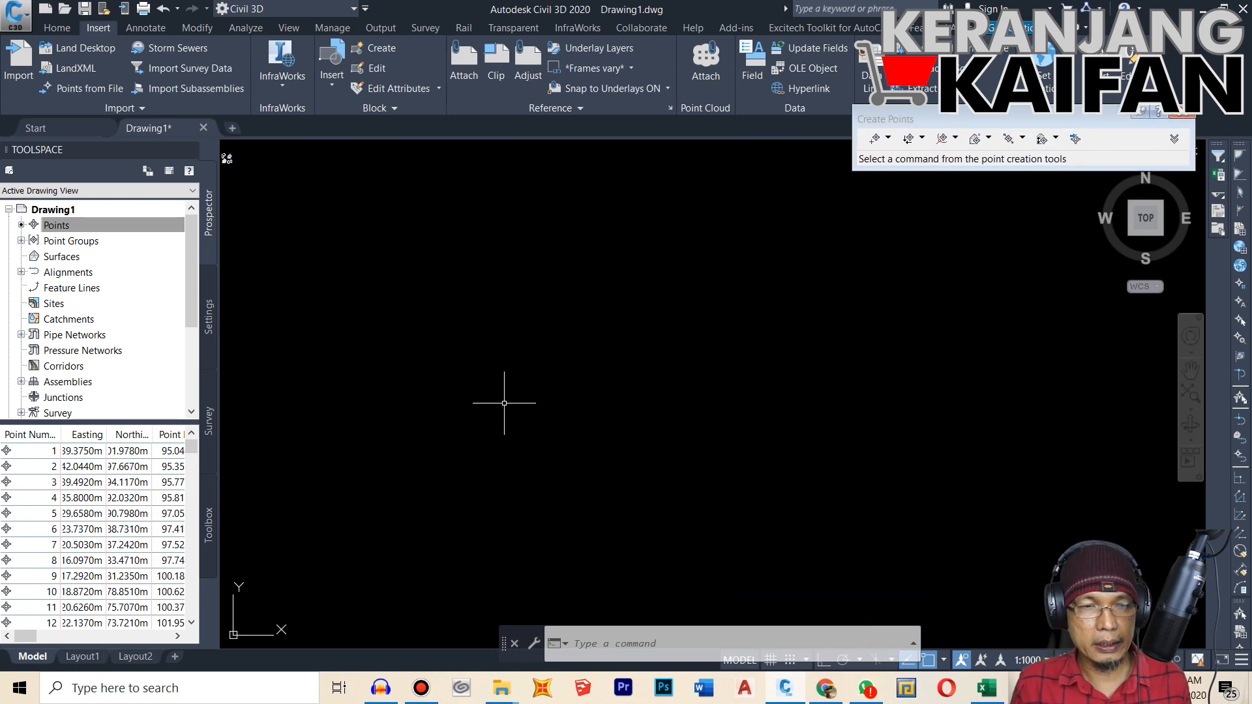
Step: Expand Drawing1's point groups and inspect the details of the Disposal group
left_click(173, 310)
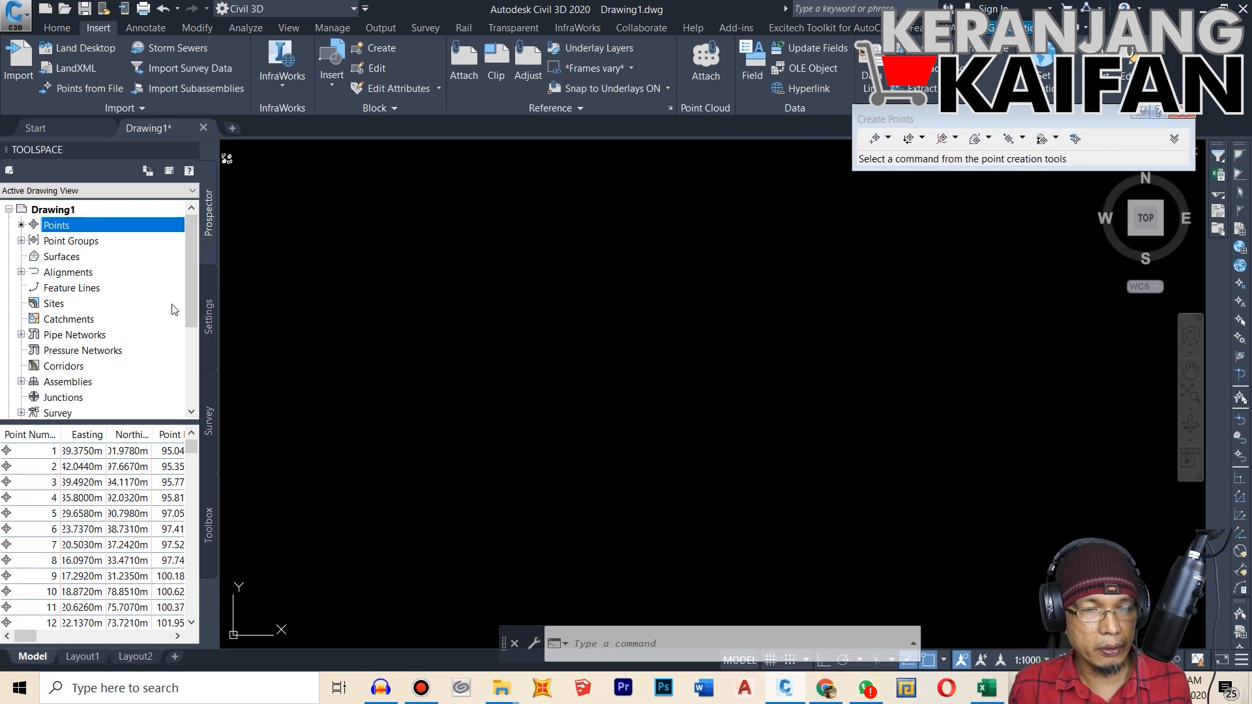
left_click(22, 241)
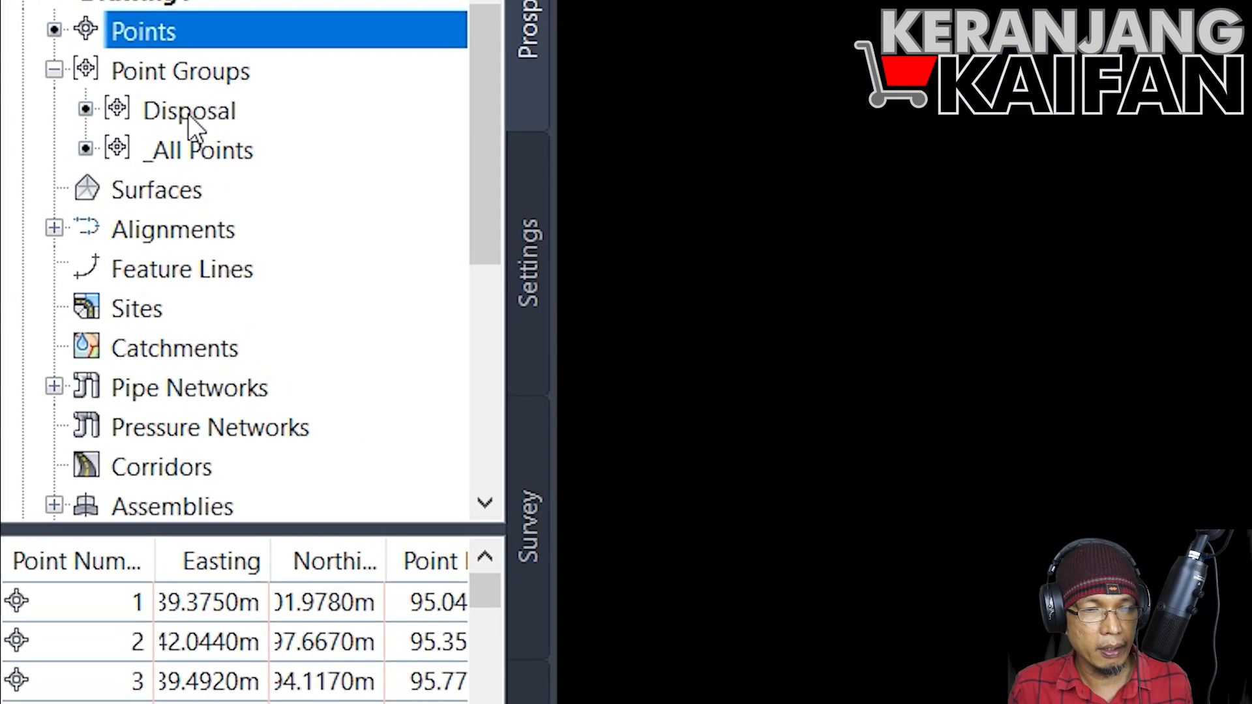
mouse_move(188, 118)
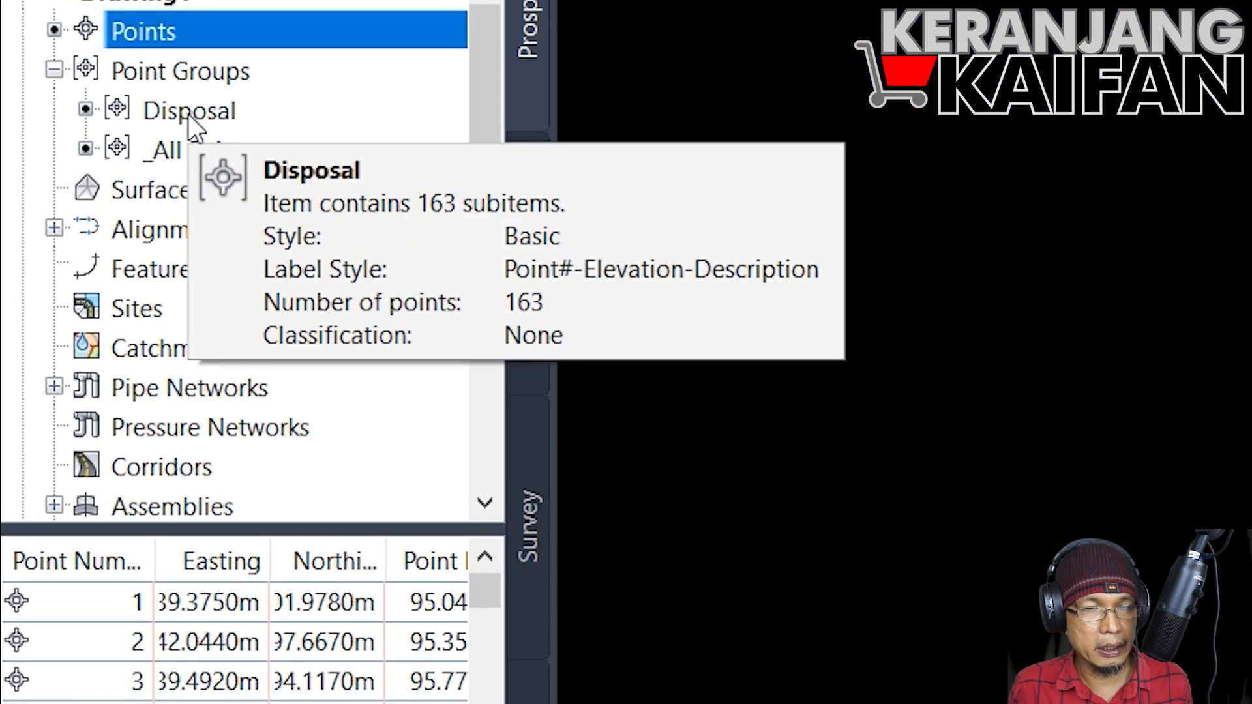
left_click(189, 115)
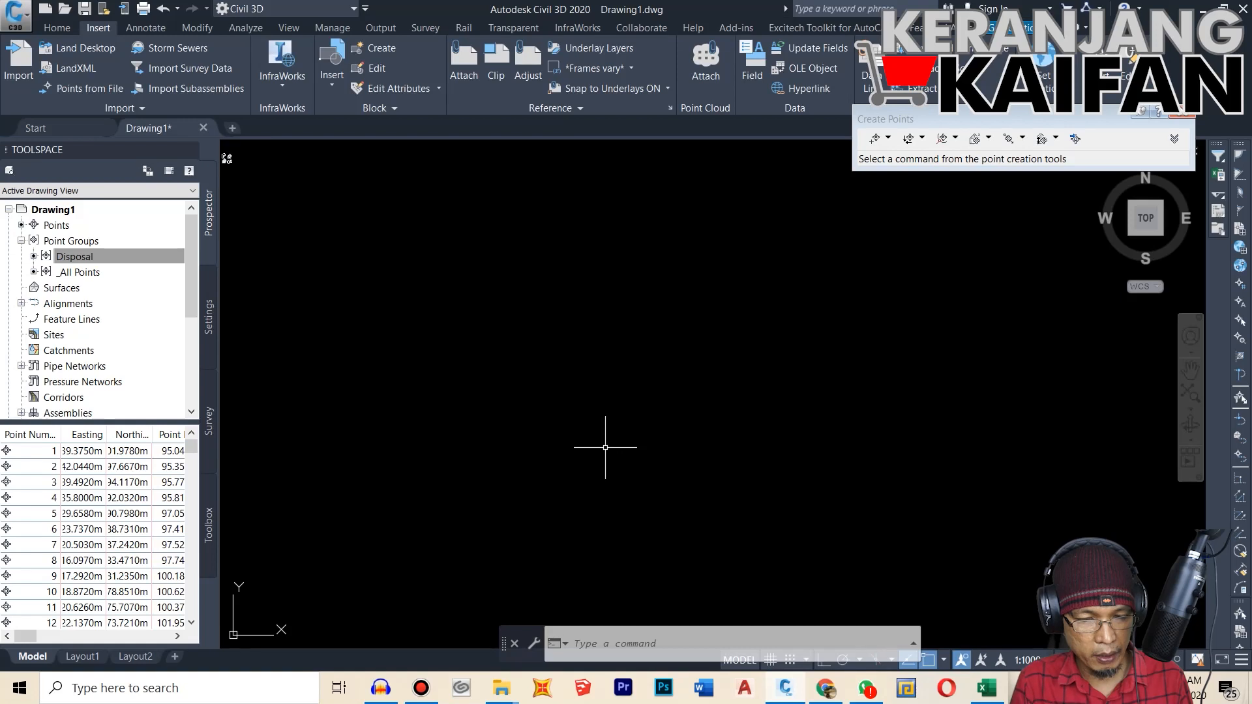
Step: Zoom to the drawing extents and closer in on the cluster of imported survey points
type("z")
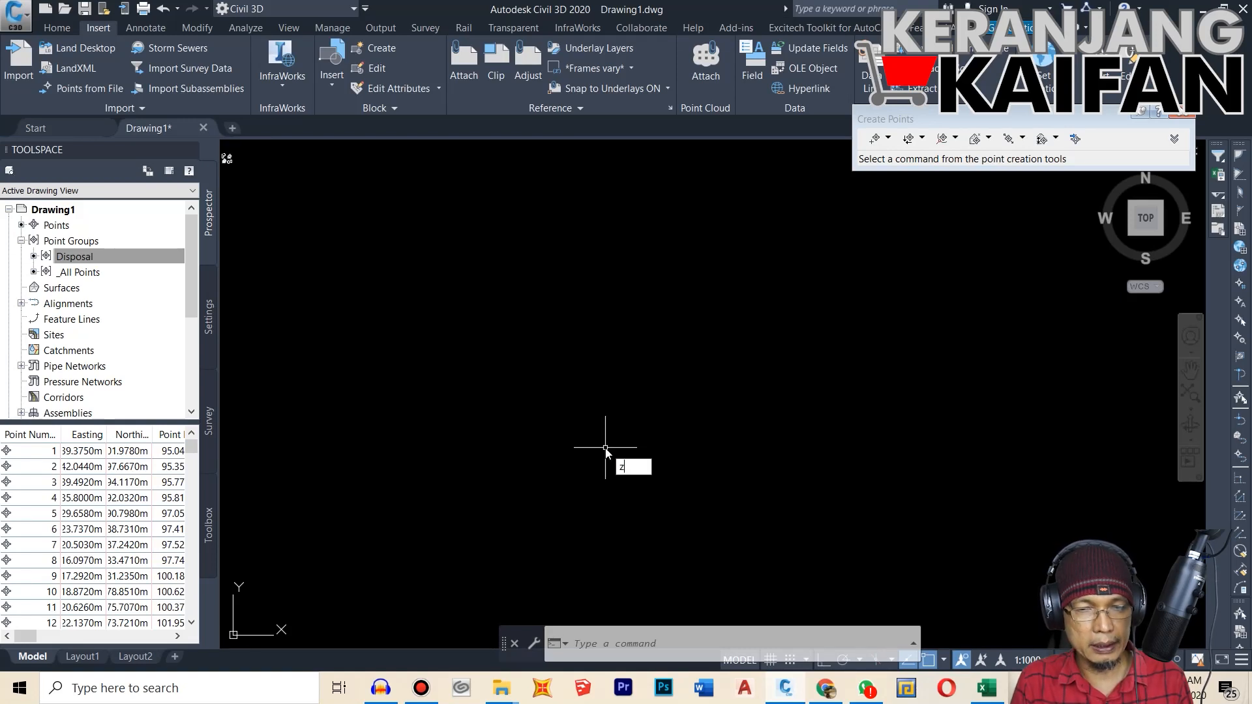
key("Return")
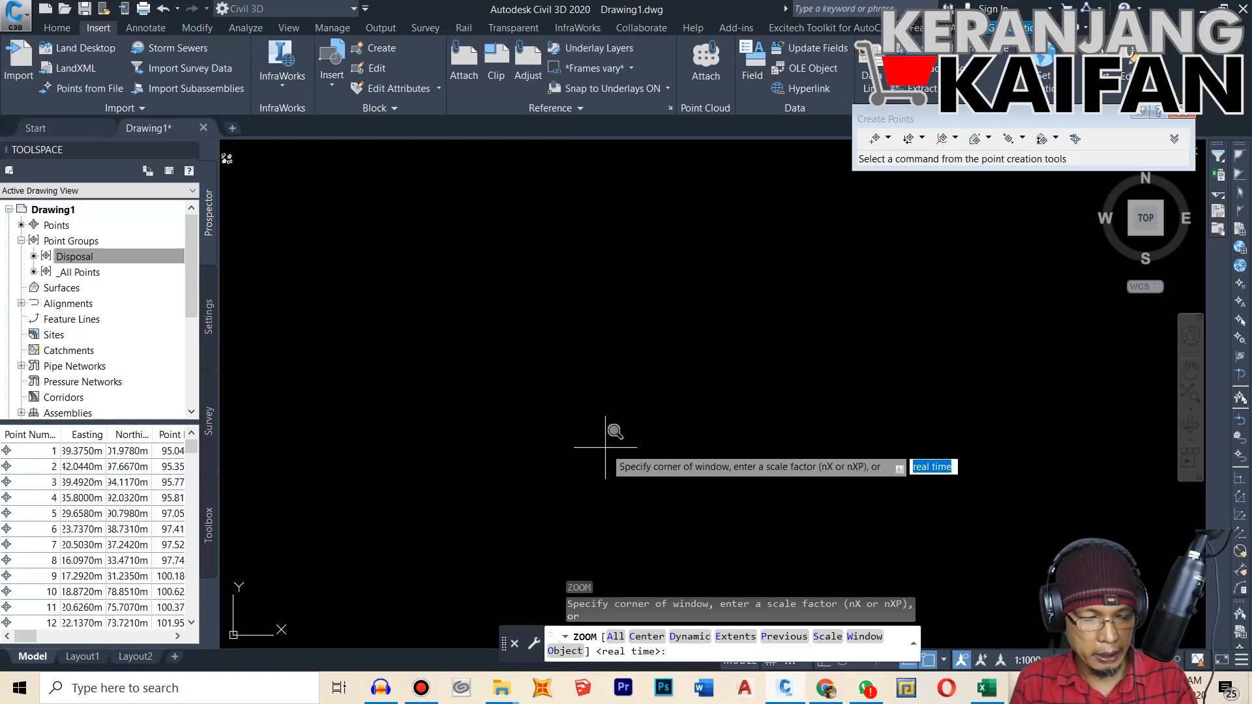
type("e")
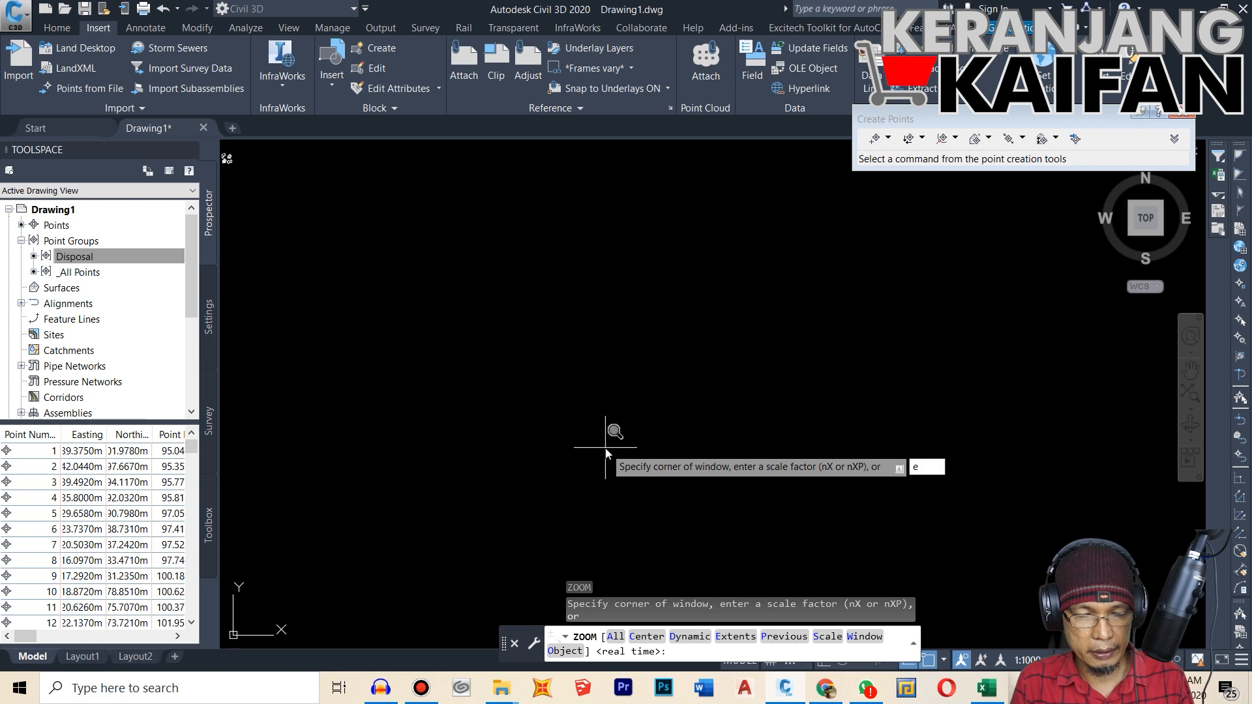
key("Return")
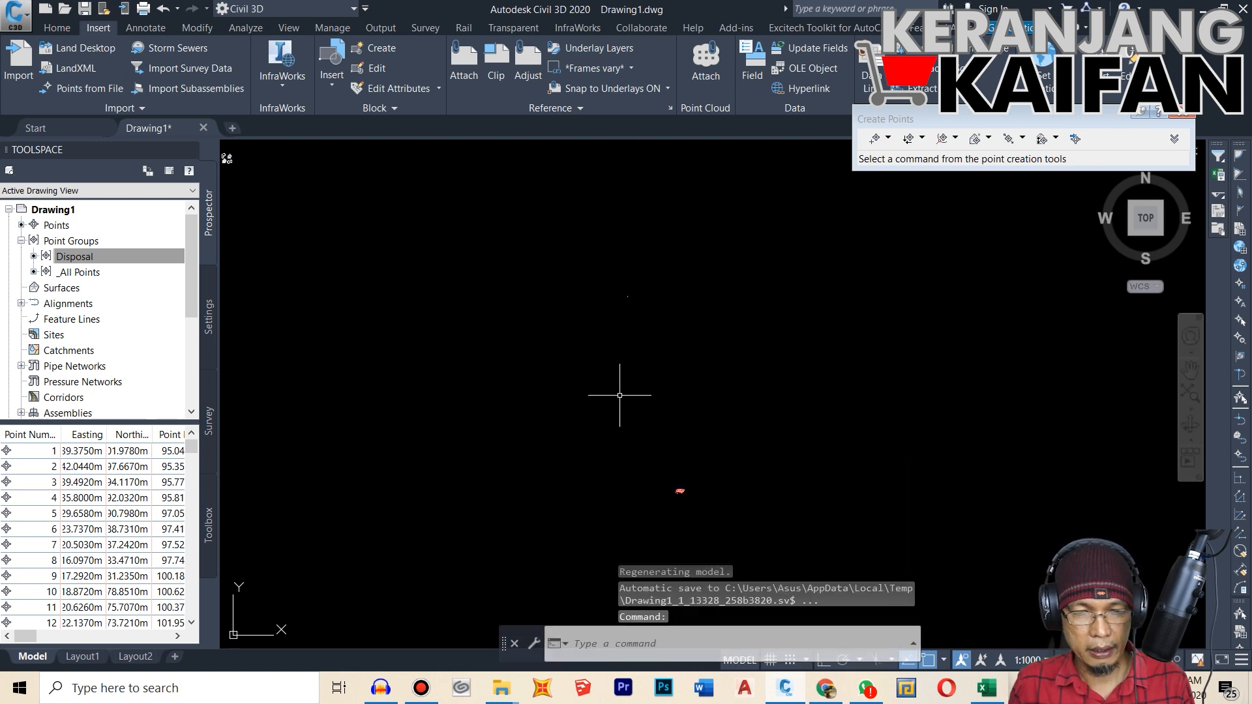
scroll(679, 496, "up", 4)
scroll(709, 466, "up", 1)
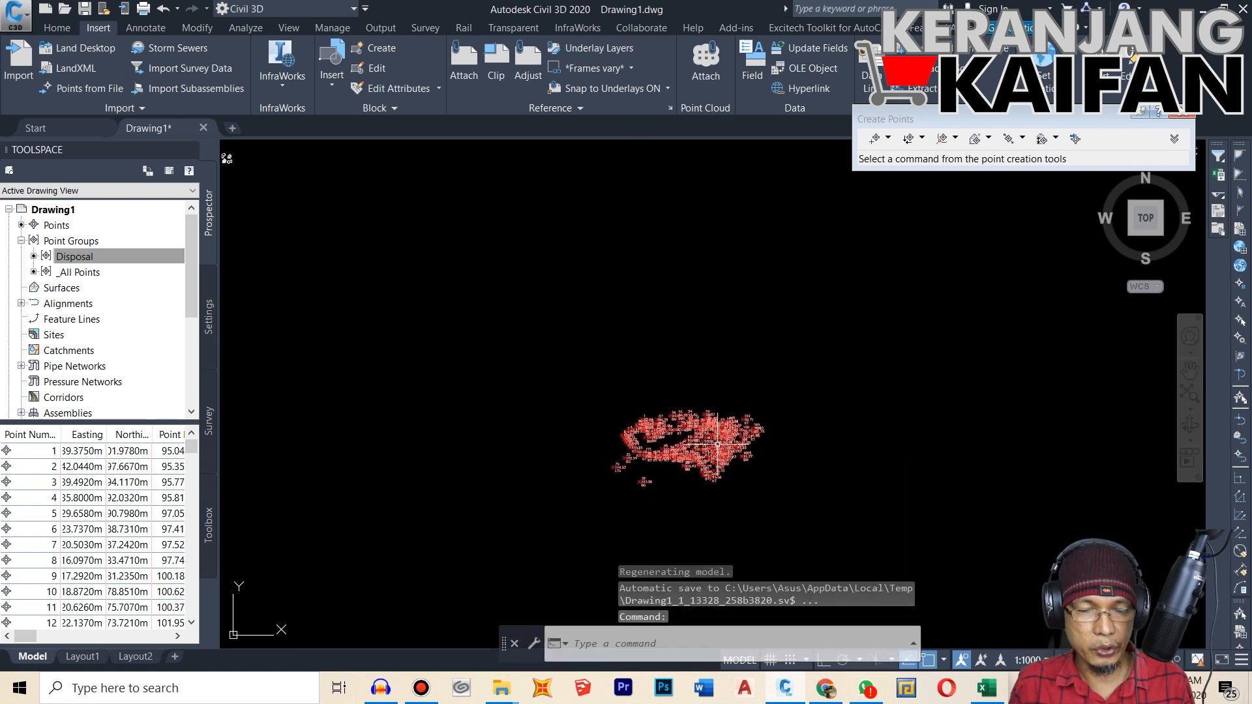
Step: Examine the imported survey points and their overlapping labels, both close up and across the whole cluster
scroll(737, 512, "up", 3)
scroll(495, 284, "up", 5)
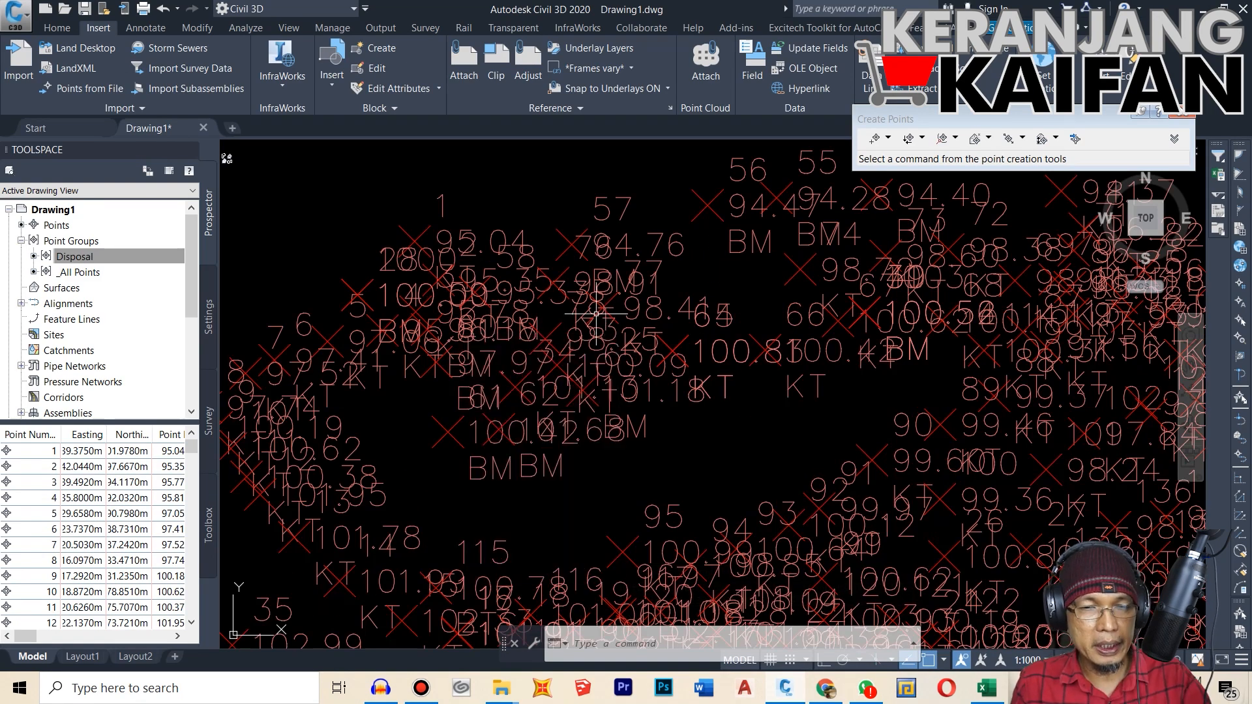
scroll(590, 306, "up", 2)
scroll(585, 322, "down", 2)
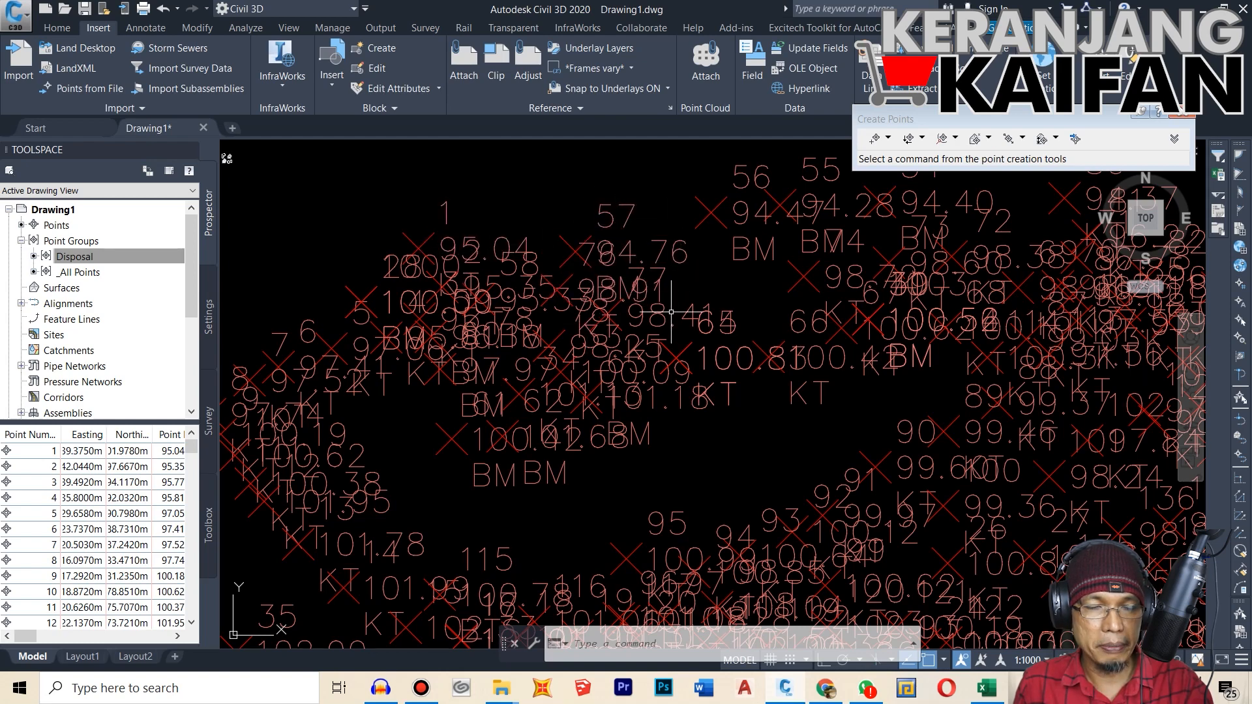
scroll(617, 277, "down", 3)
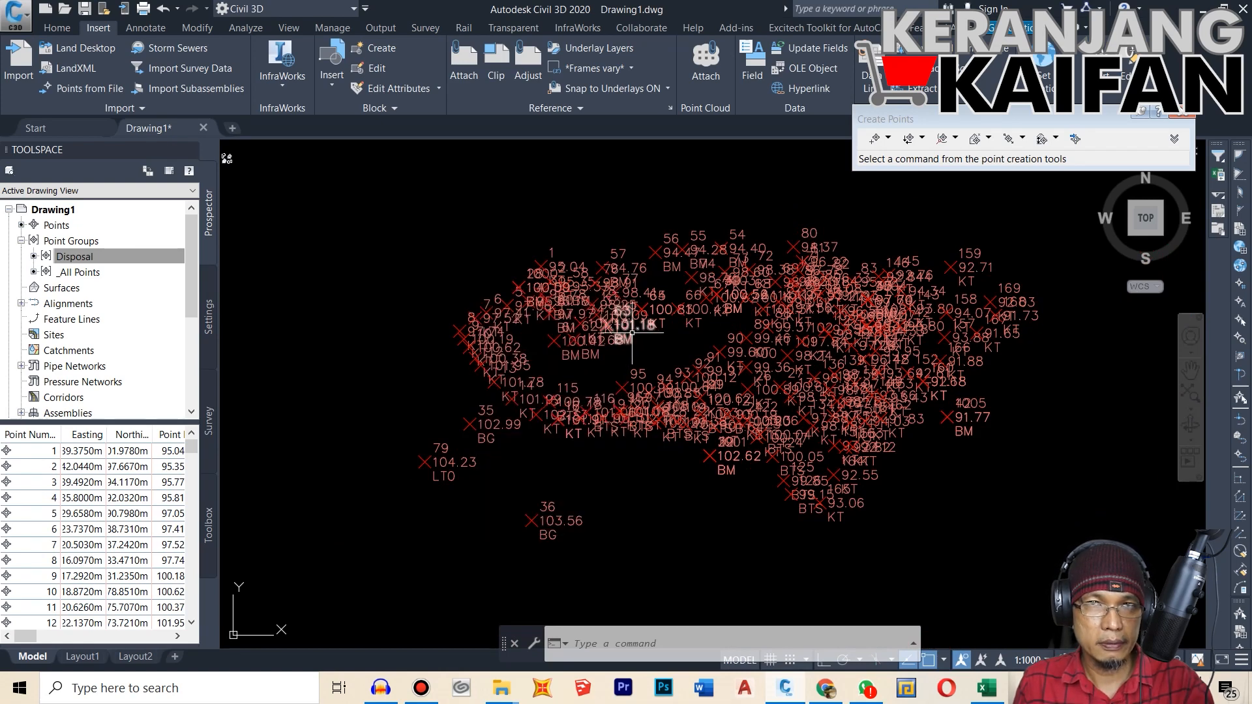
mouse_move(632, 333)
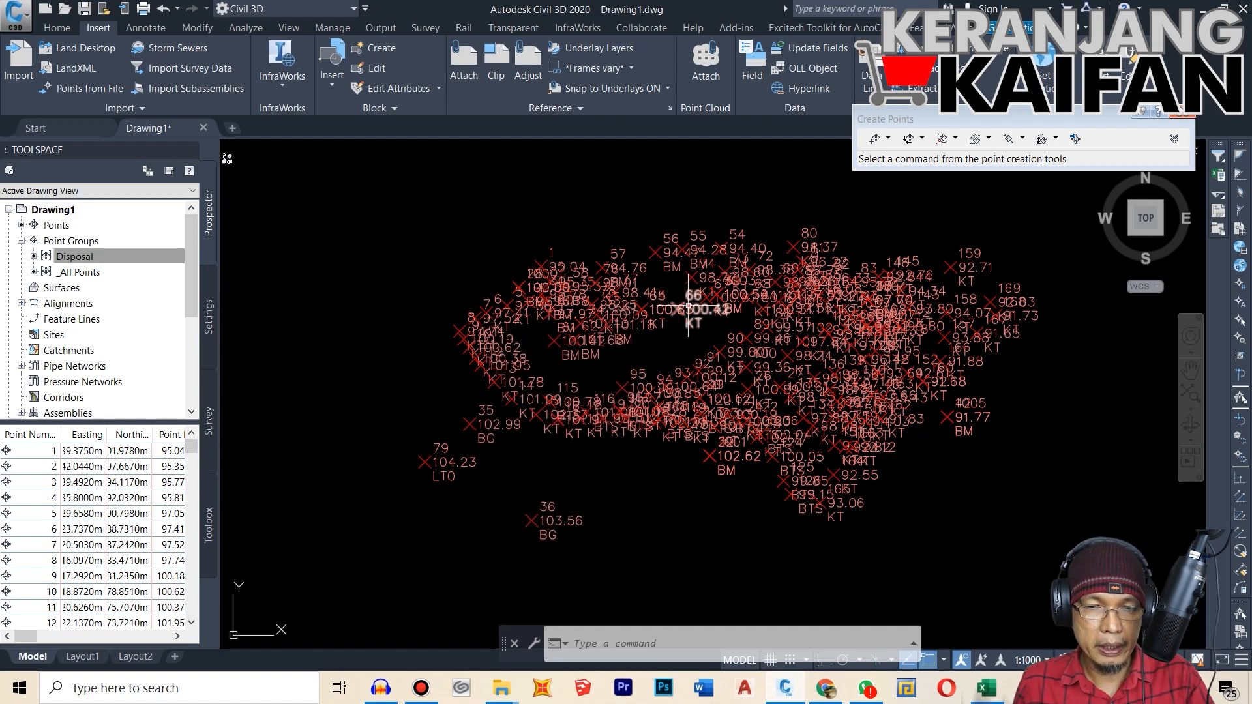
scroll(781, 301, "up", 5)
scroll(780, 301, "down", 3)
scroll(807, 300, "down", 3)
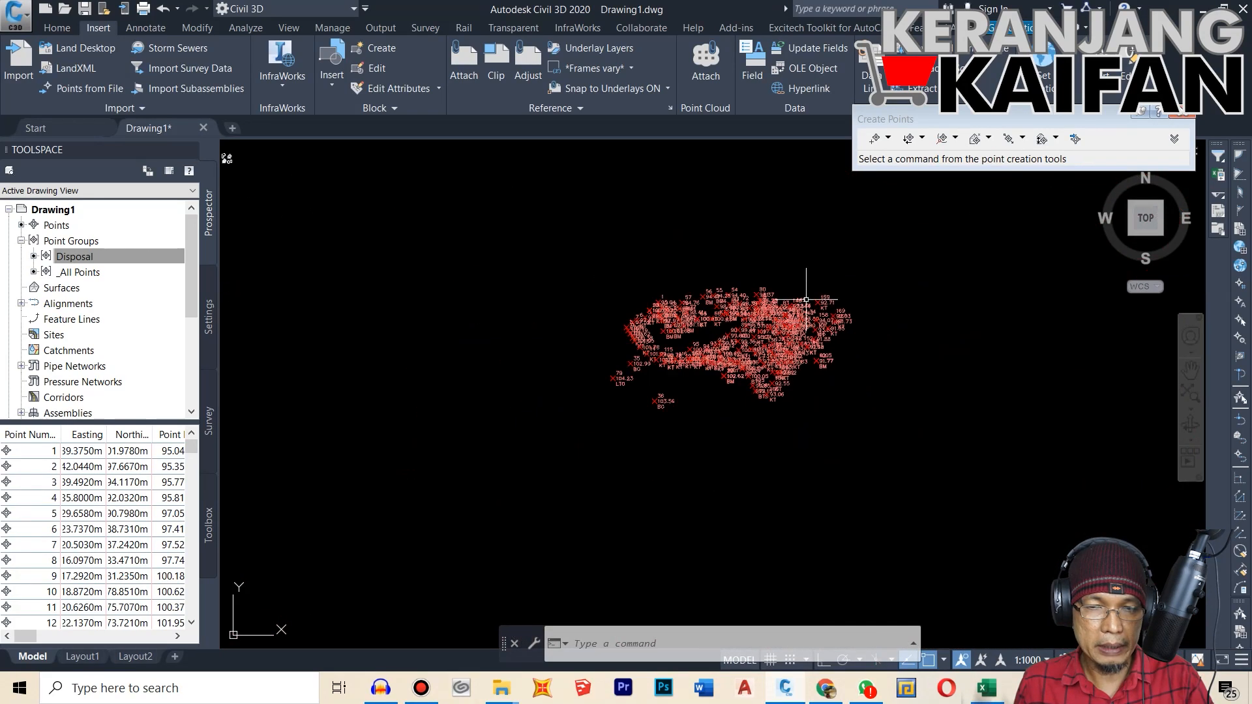
scroll(685, 397, "up", 5)
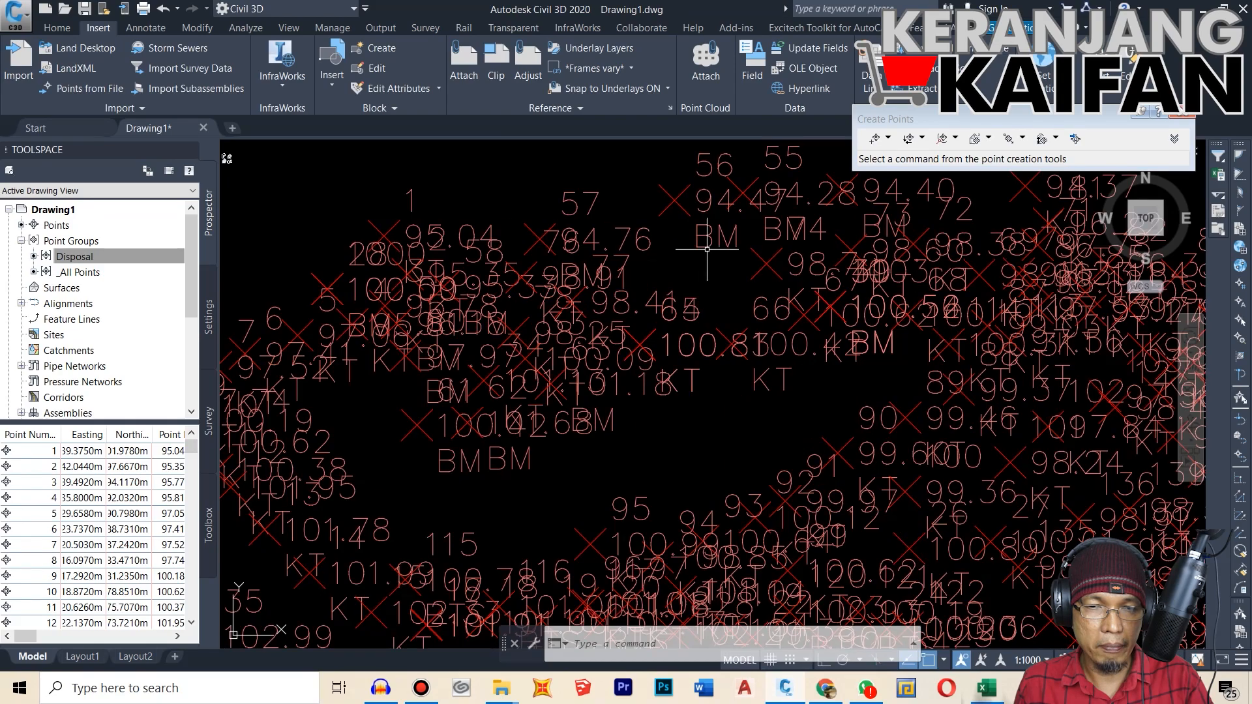
scroll(699, 251, "down", 5)
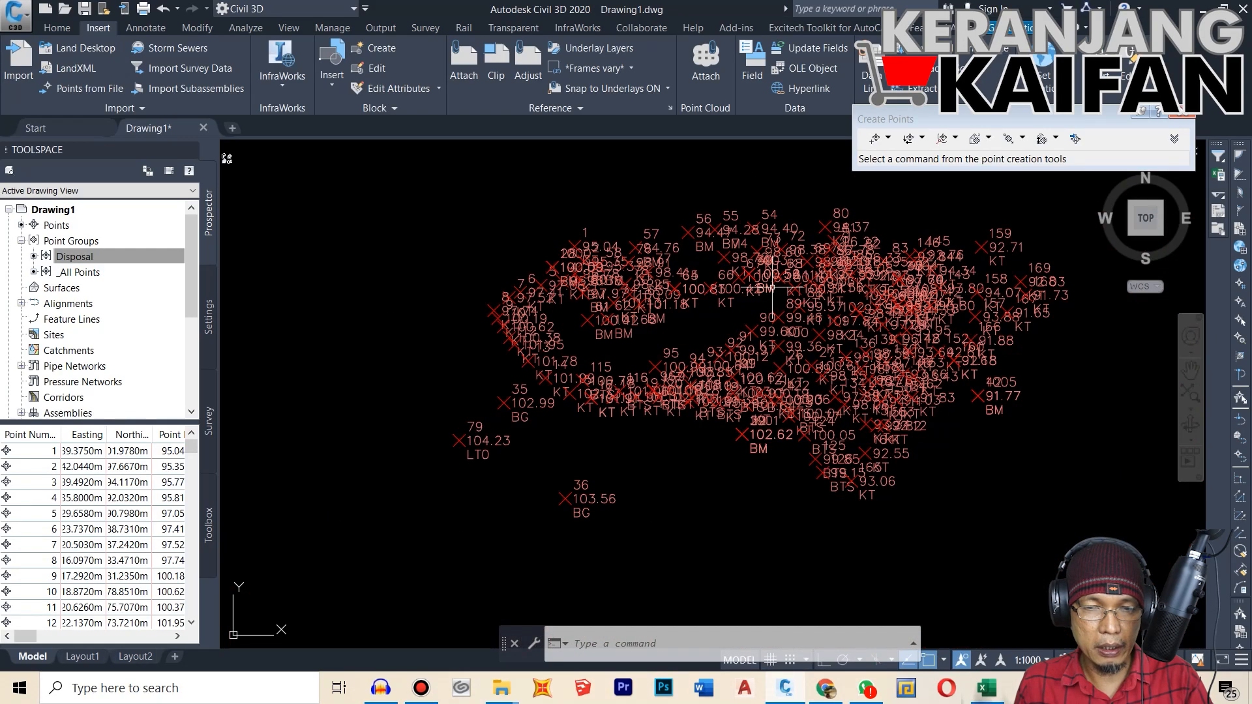
scroll(845, 287, "up", 5)
scroll(846, 287, "down", 5)
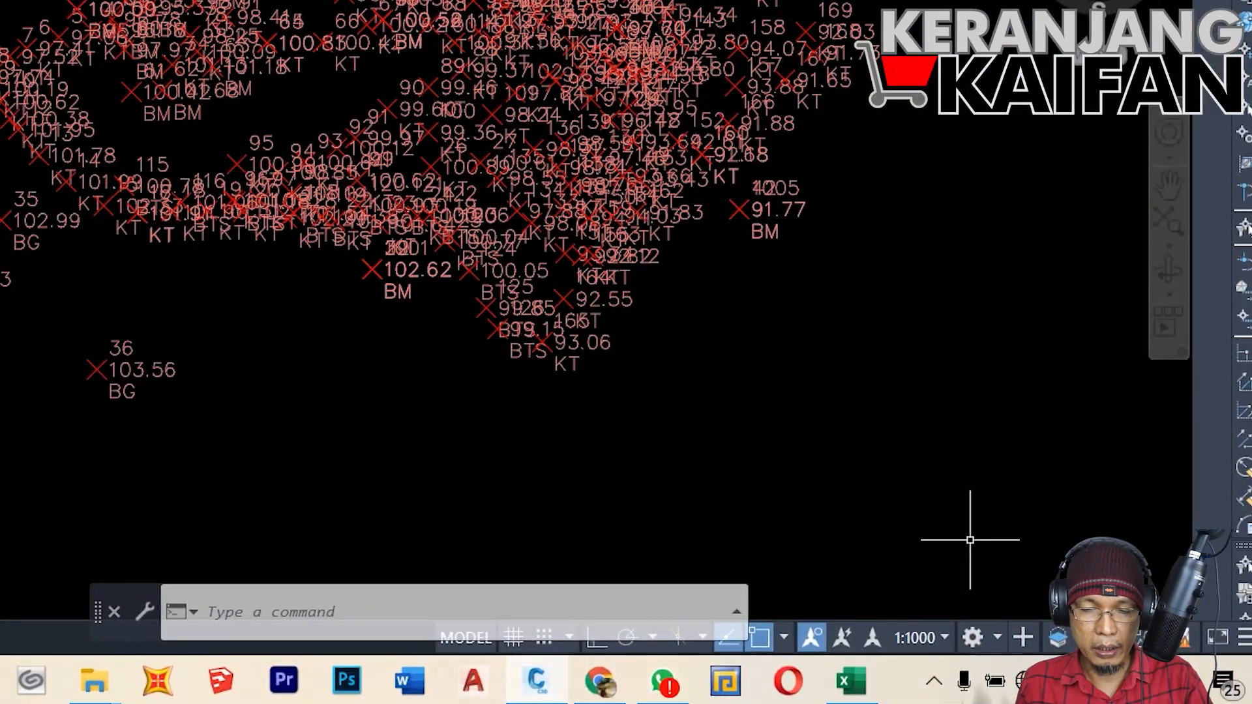
Step: Set the annotation scale to 1:100 so the point labels are drawn smaller
left_click(944, 632)
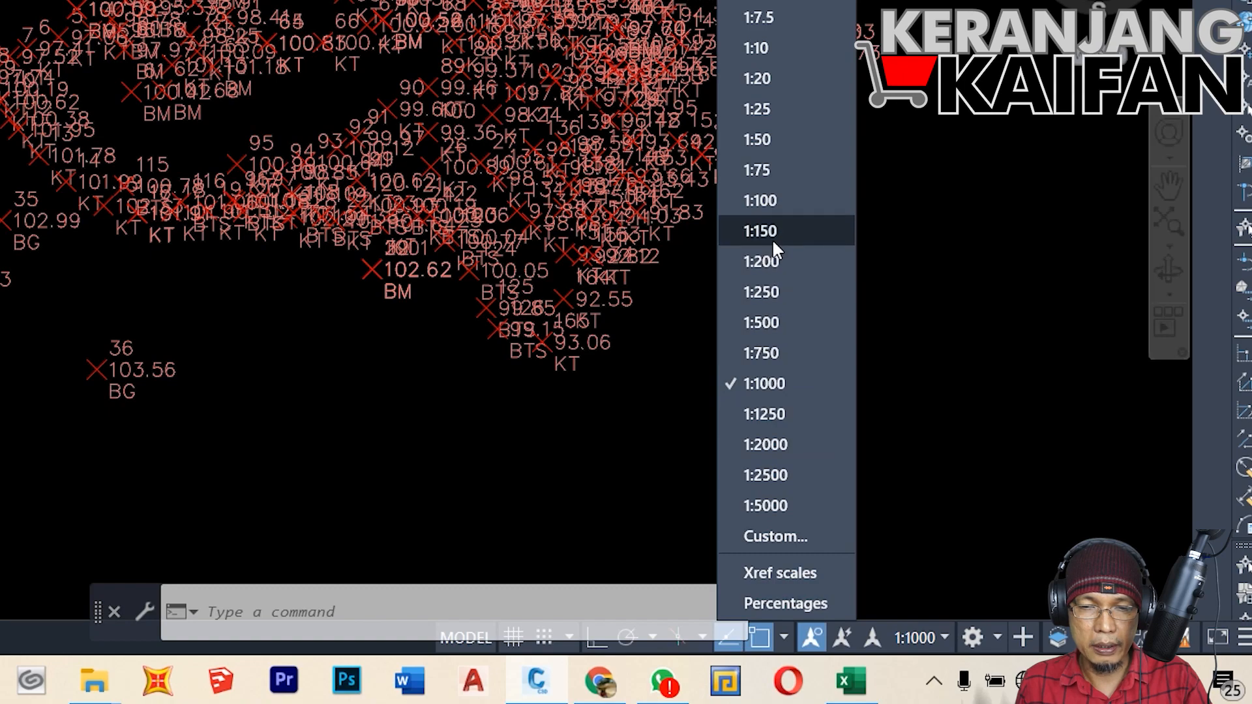
left_click(784, 200)
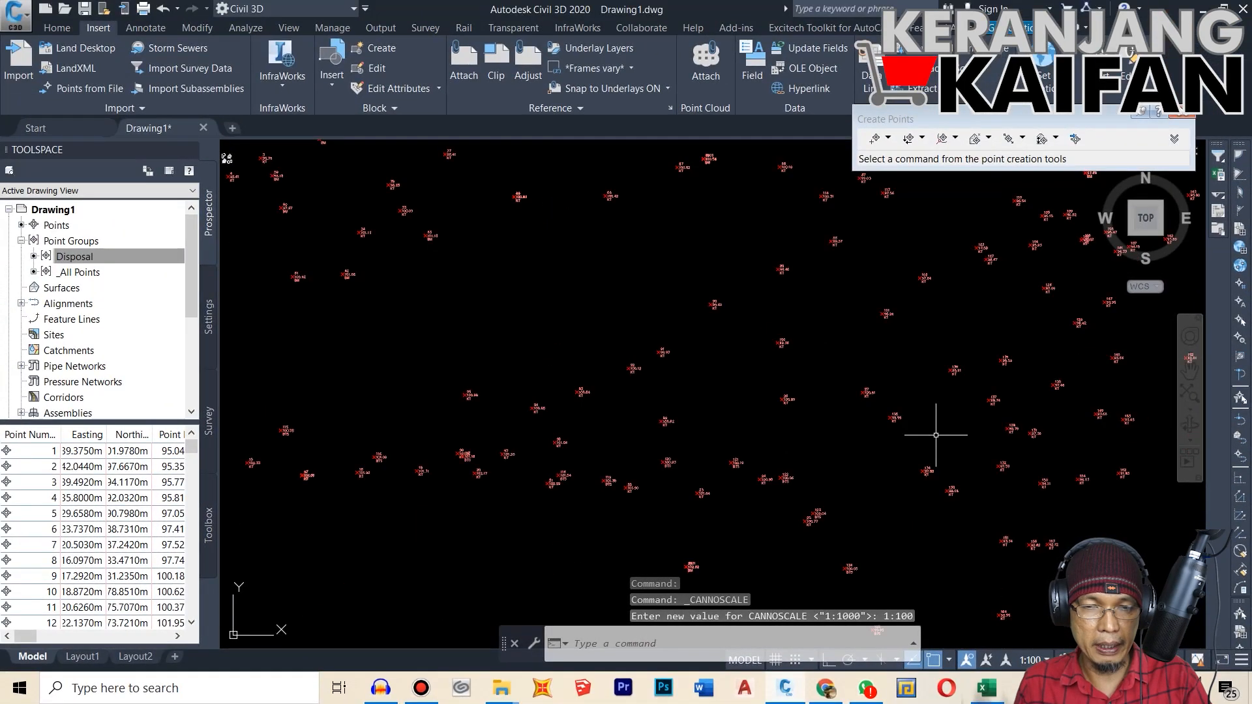
scroll(933, 435, "down", 4)
scroll(749, 349, "up", 6)
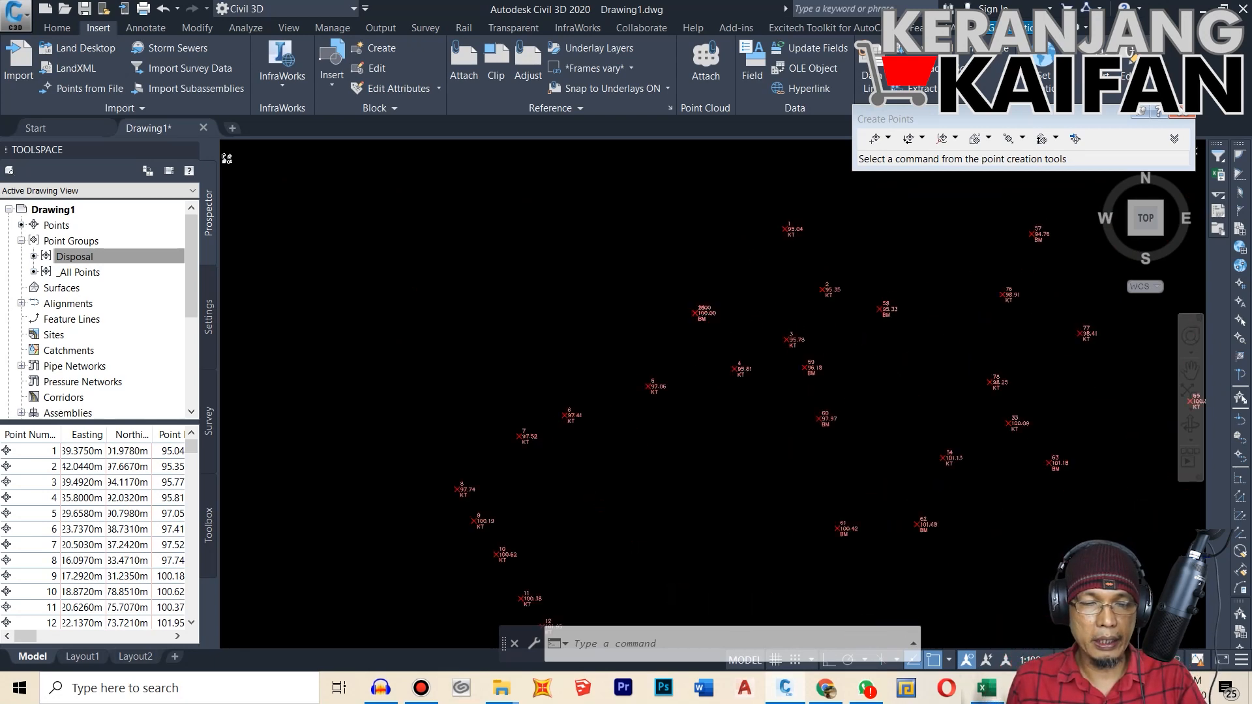
Step: Examine the number, elevation and description labels of individual survey points, including the overlapping benchmark labels and points 3 and 59
scroll(688, 303, "up", 5)
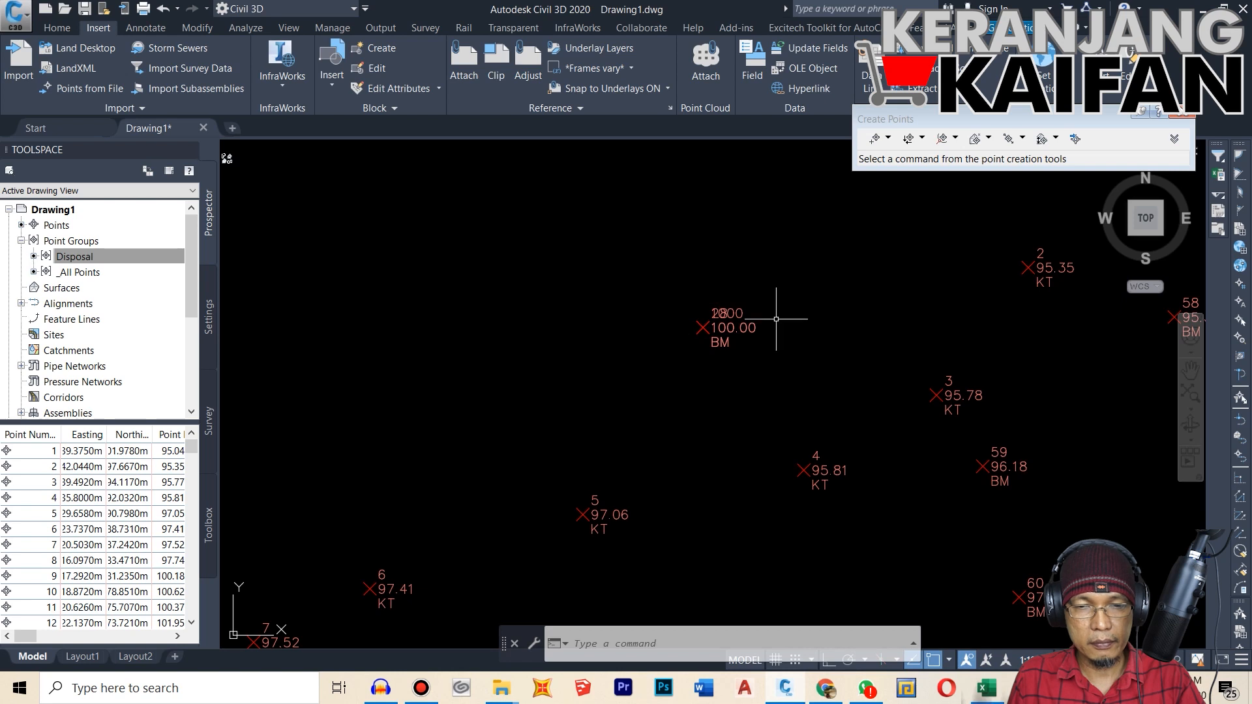
scroll(720, 313, "up", 3)
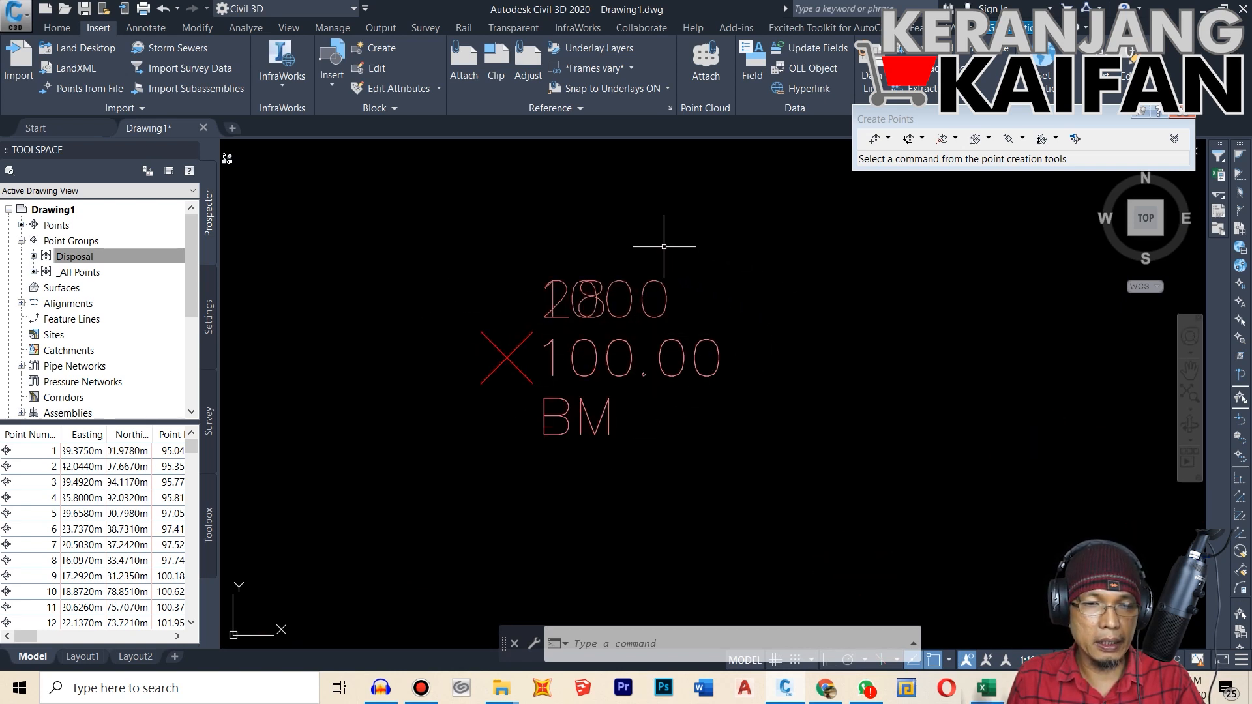
scroll(528, 279, "up", 4)
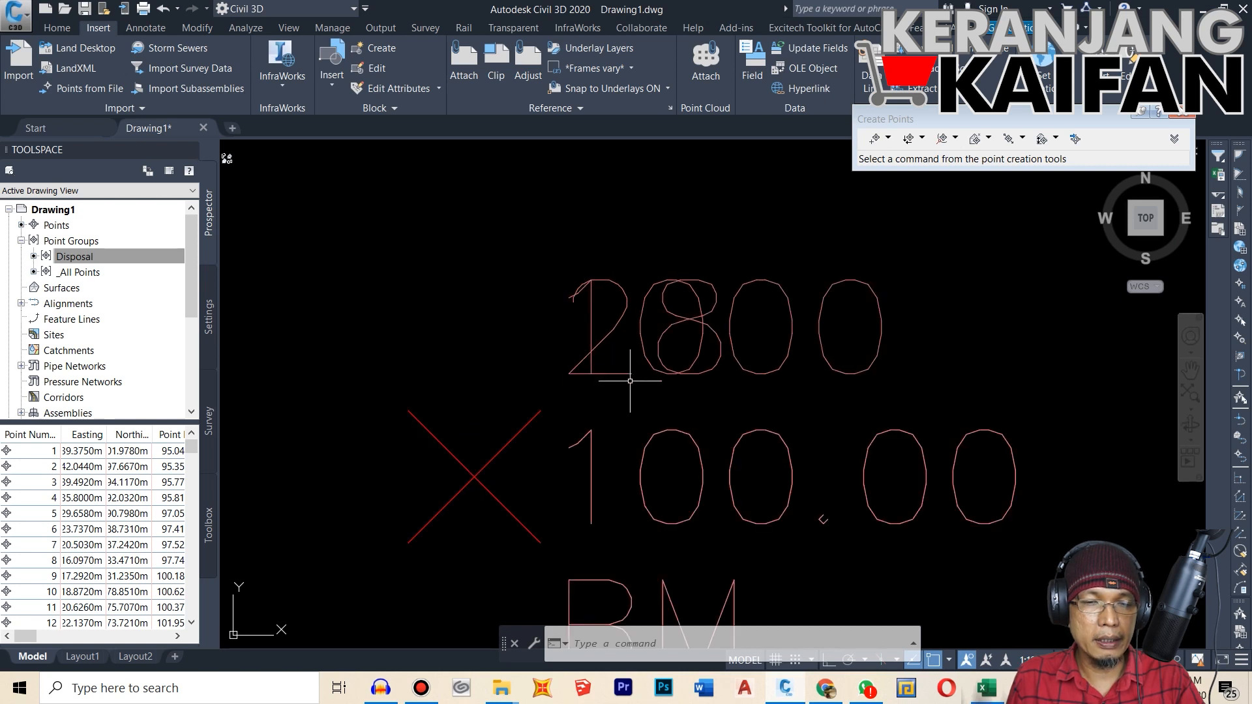
scroll(573, 350, "down", 7)
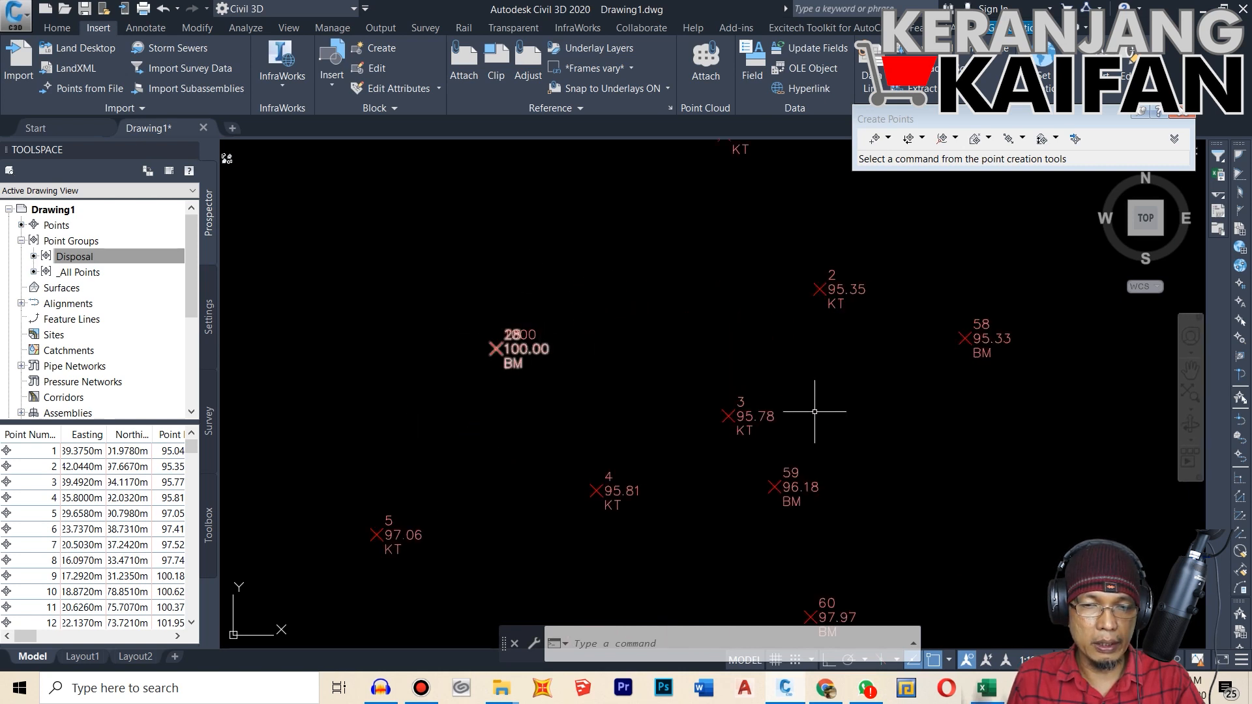
scroll(796, 418, "up", 4)
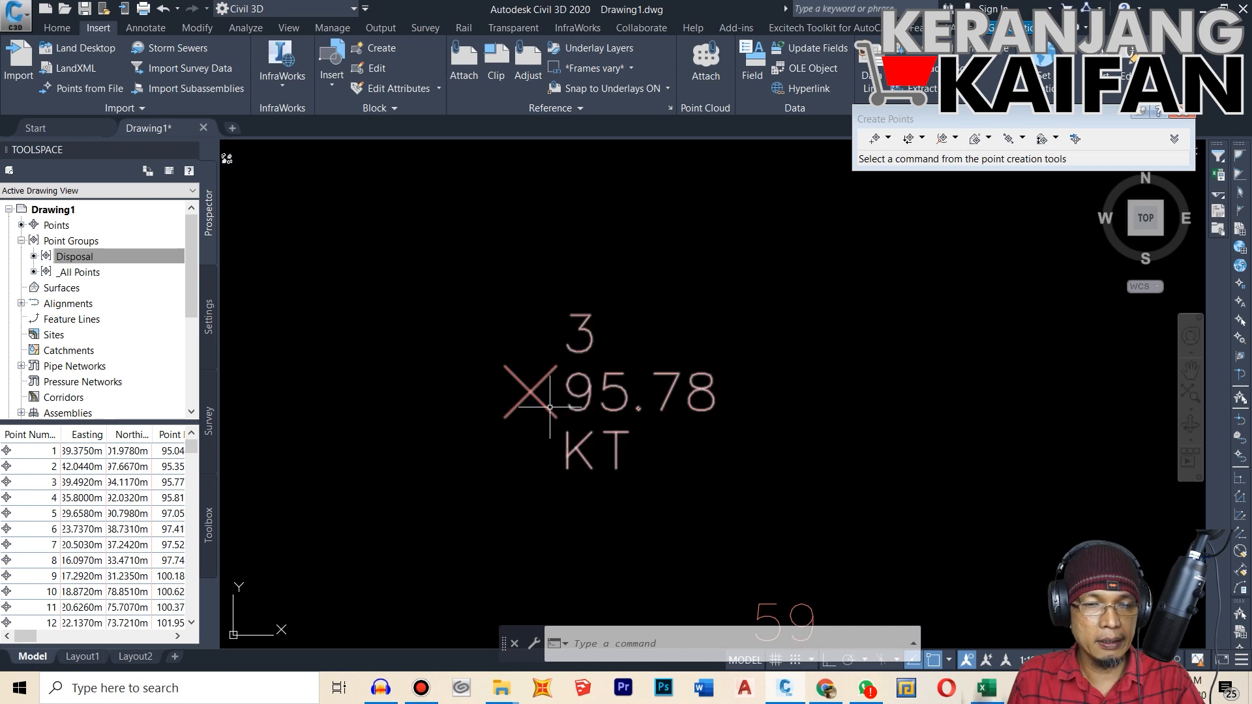
mouse_move(548, 405)
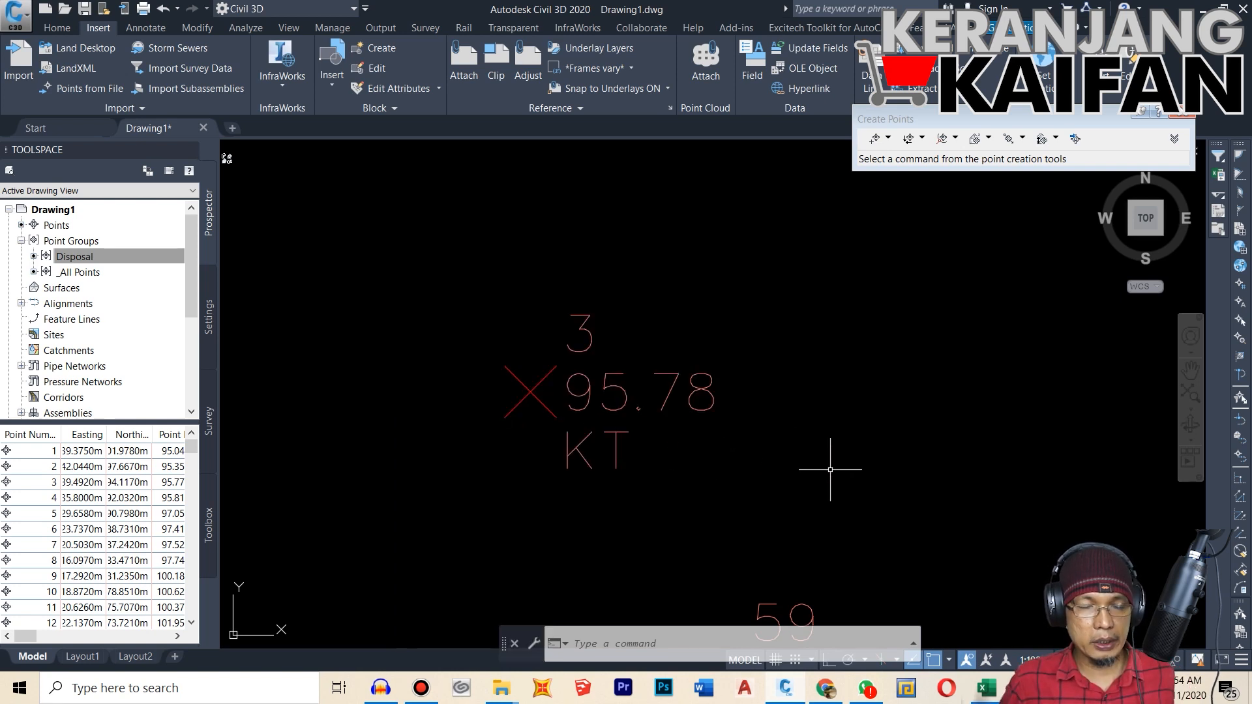
scroll(707, 354, "down", 5)
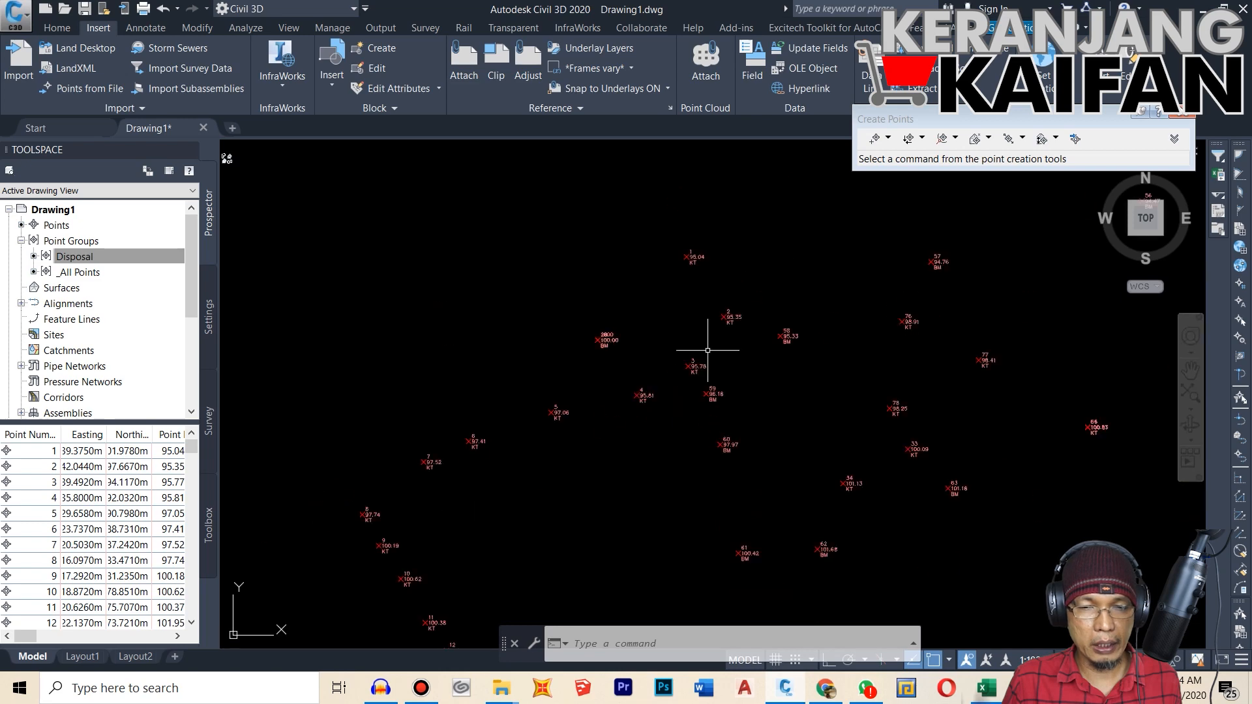
scroll(717, 362, "up", 3)
scroll(770, 446, "up", 5)
scroll(796, 462, "down", 5)
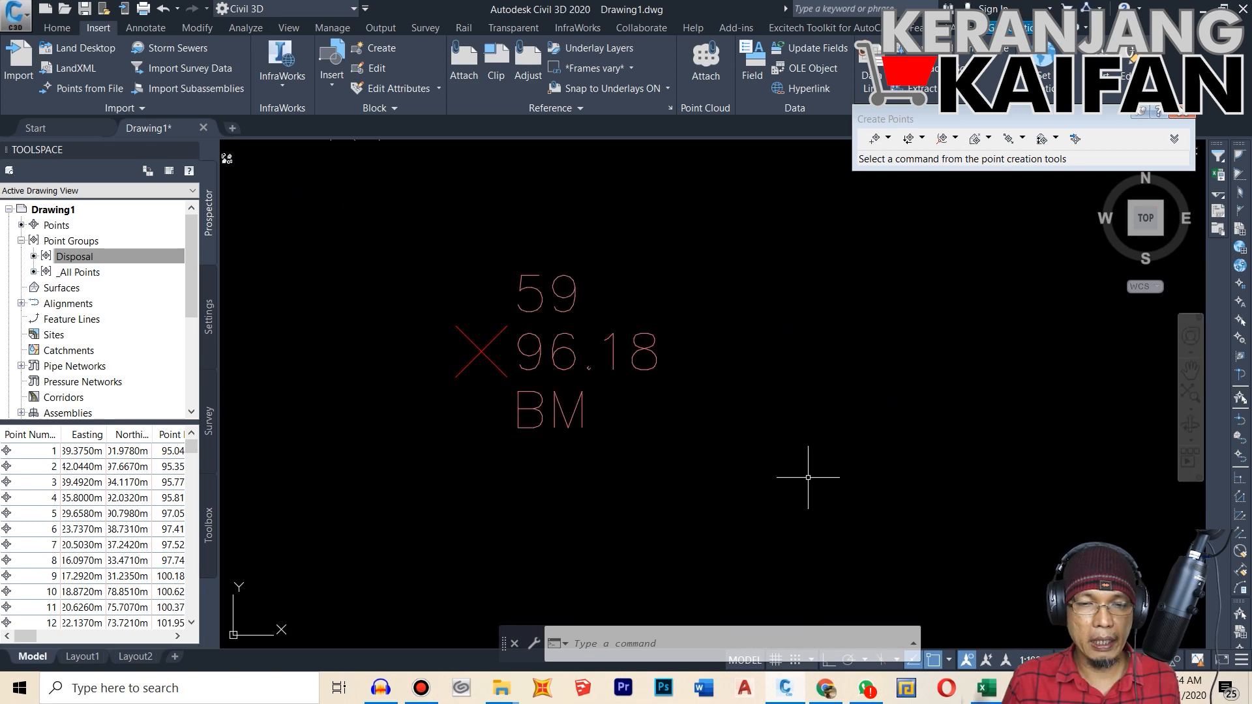
Step: Query the coordinates of survey point 4 with the ID command, snapping to its node
type("id")
key("Return")
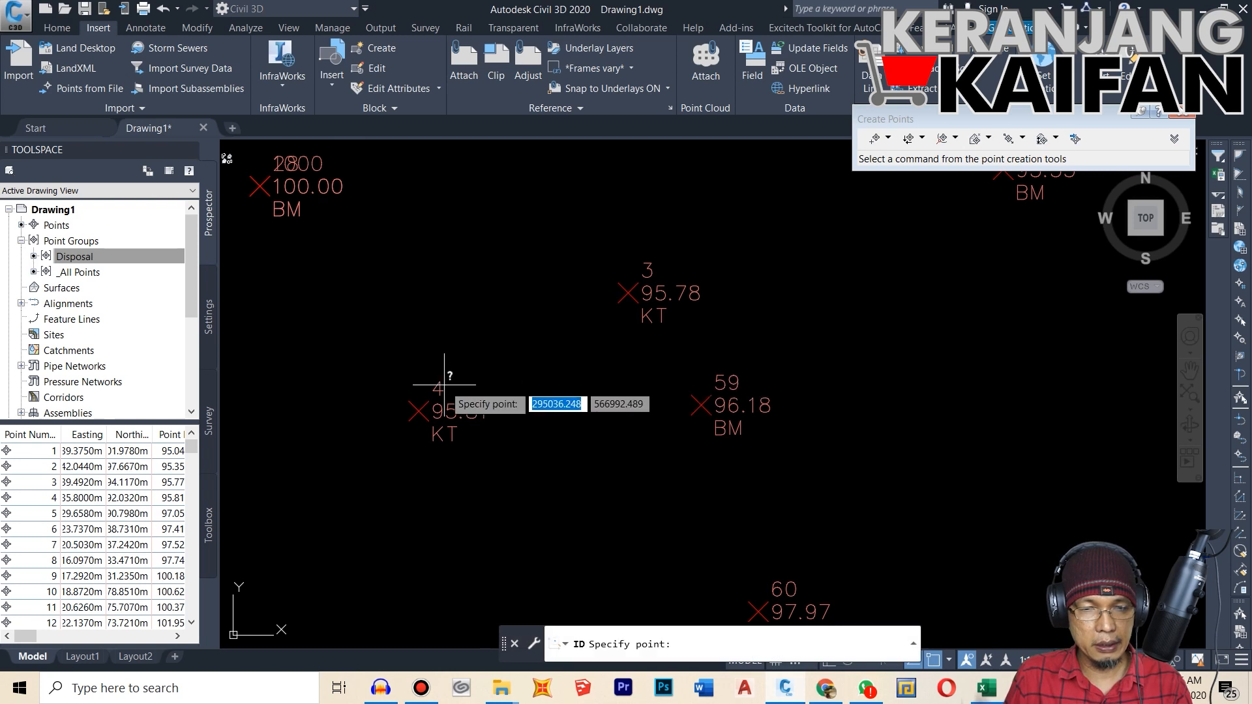
left_click(419, 411)
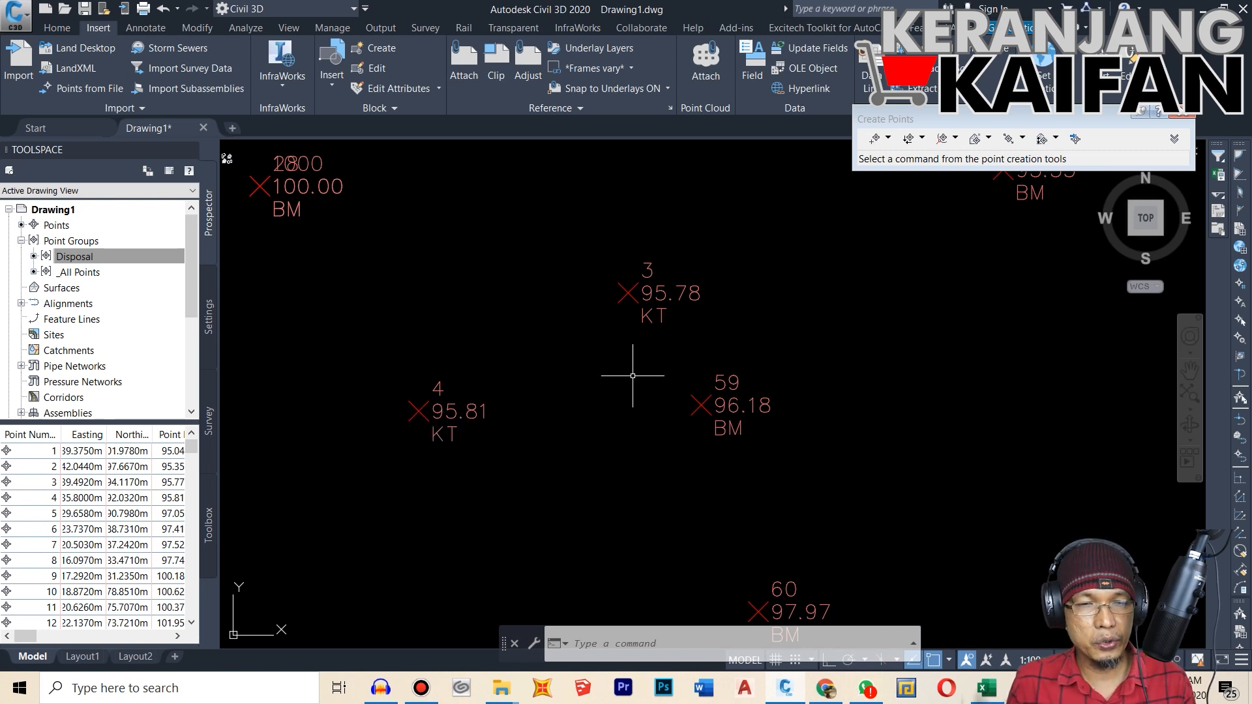
scroll(663, 338, "down", 6)
scroll(643, 336, "up", 4)
scroll(642, 336, "up", 4)
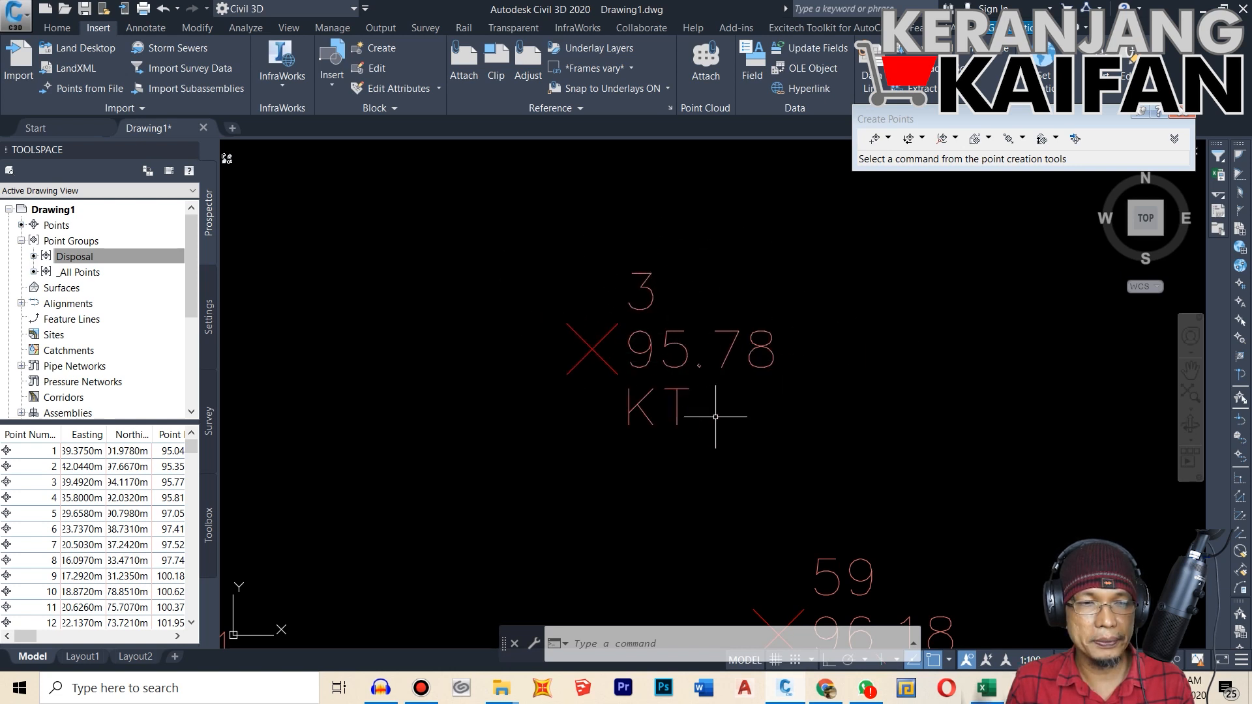
Step: Review the available point styles in the Disposal point group's properties and close them without changing the style
left_click(175, 261)
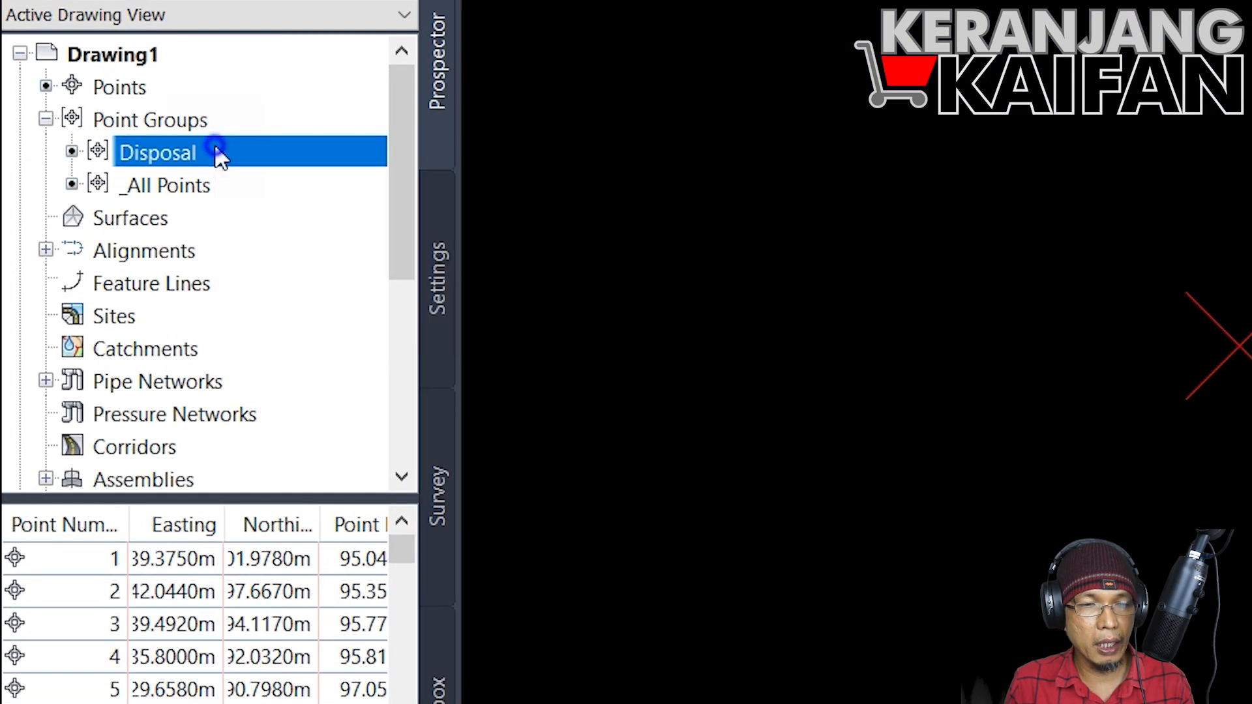
right_click(216, 150)
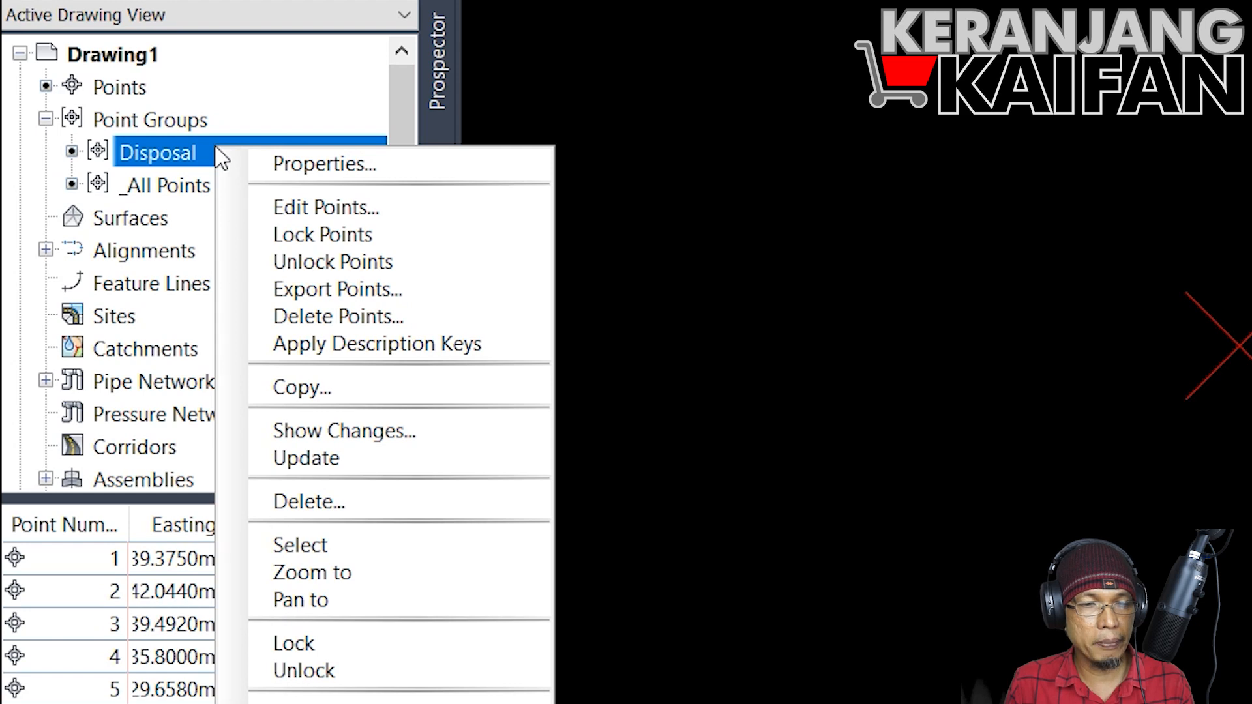
left_click(253, 163)
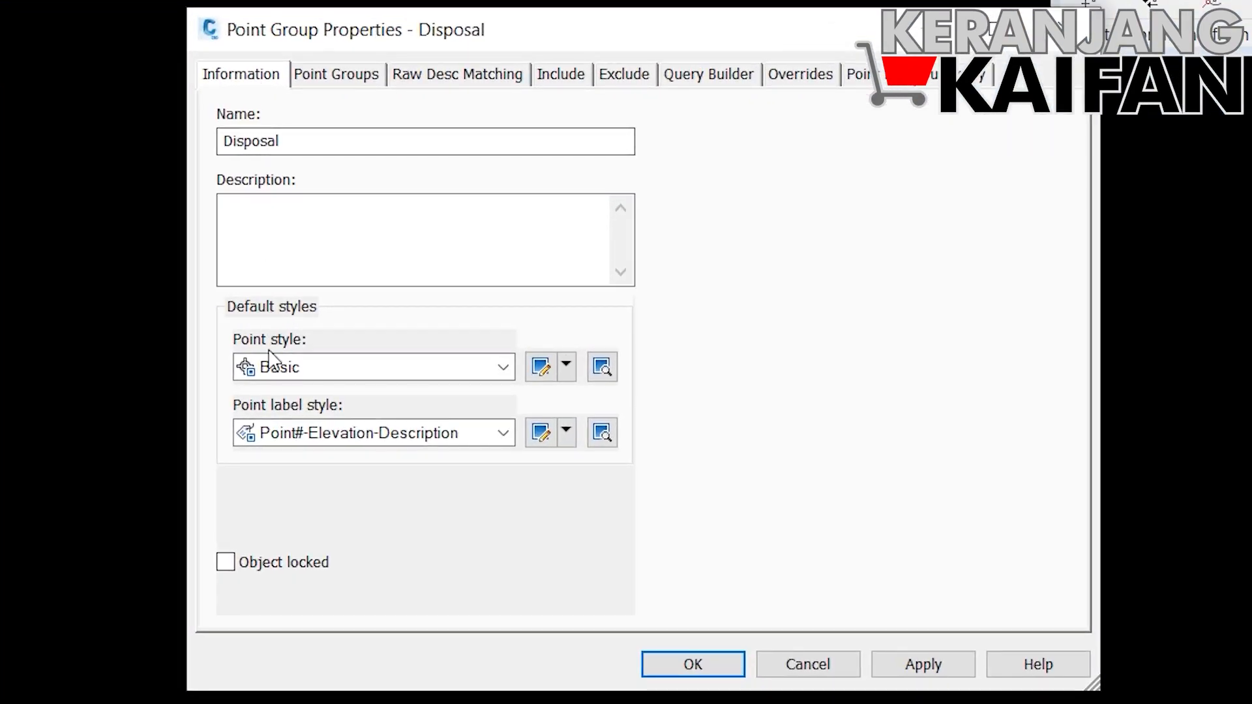
left_click(501, 368)
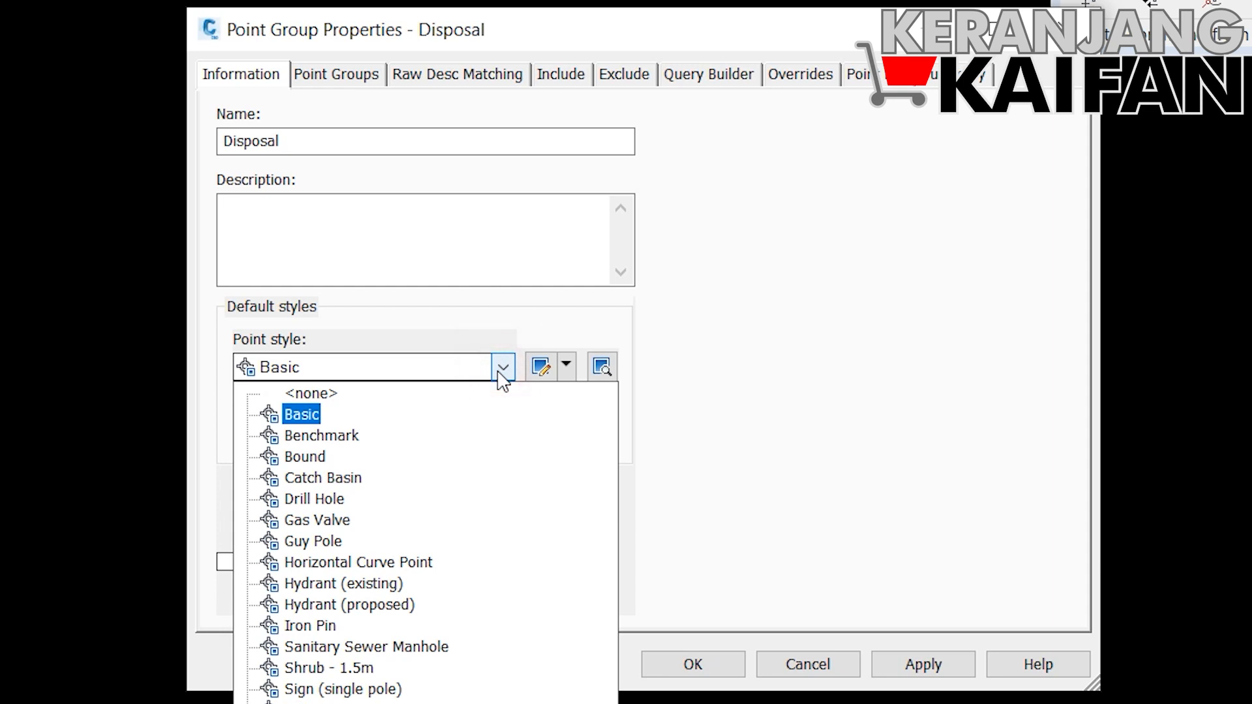
left_click(499, 373)
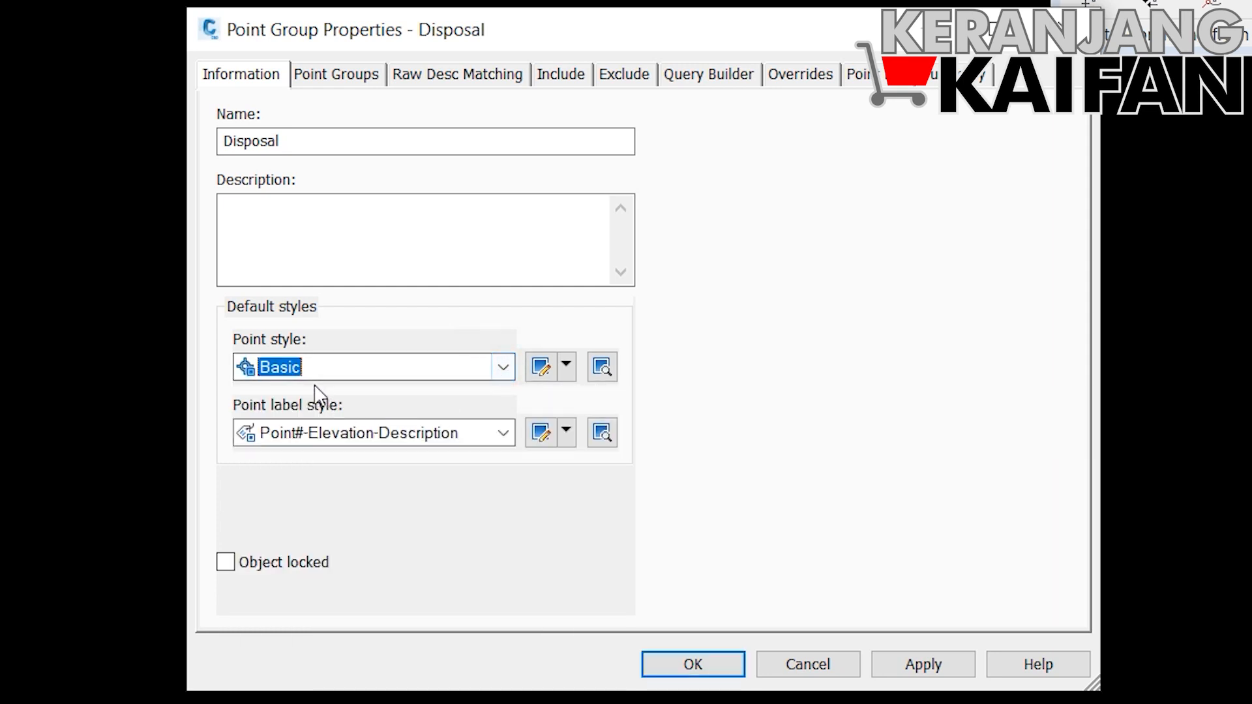
left_click(1062, 31)
scroll(683, 420, "up", 2)
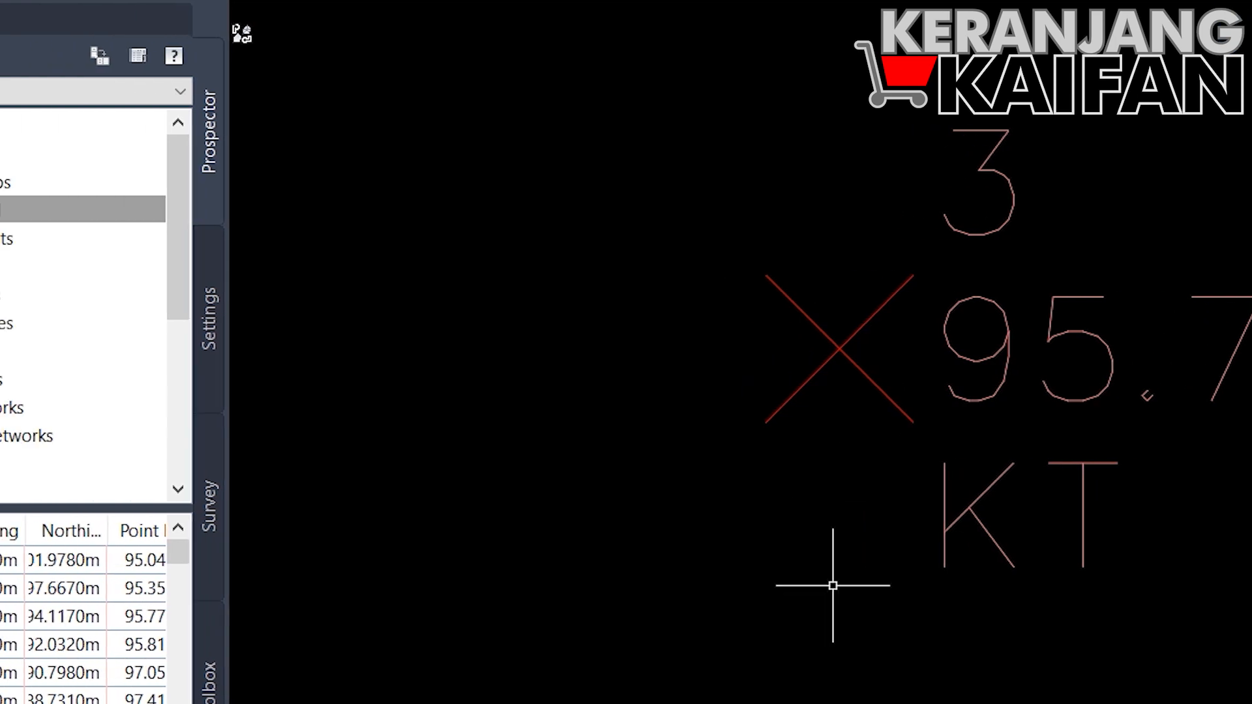
Step: Set the Disposal point group's point label style to Elevation Only and check the labels in the drawing
right_click(207, 217)
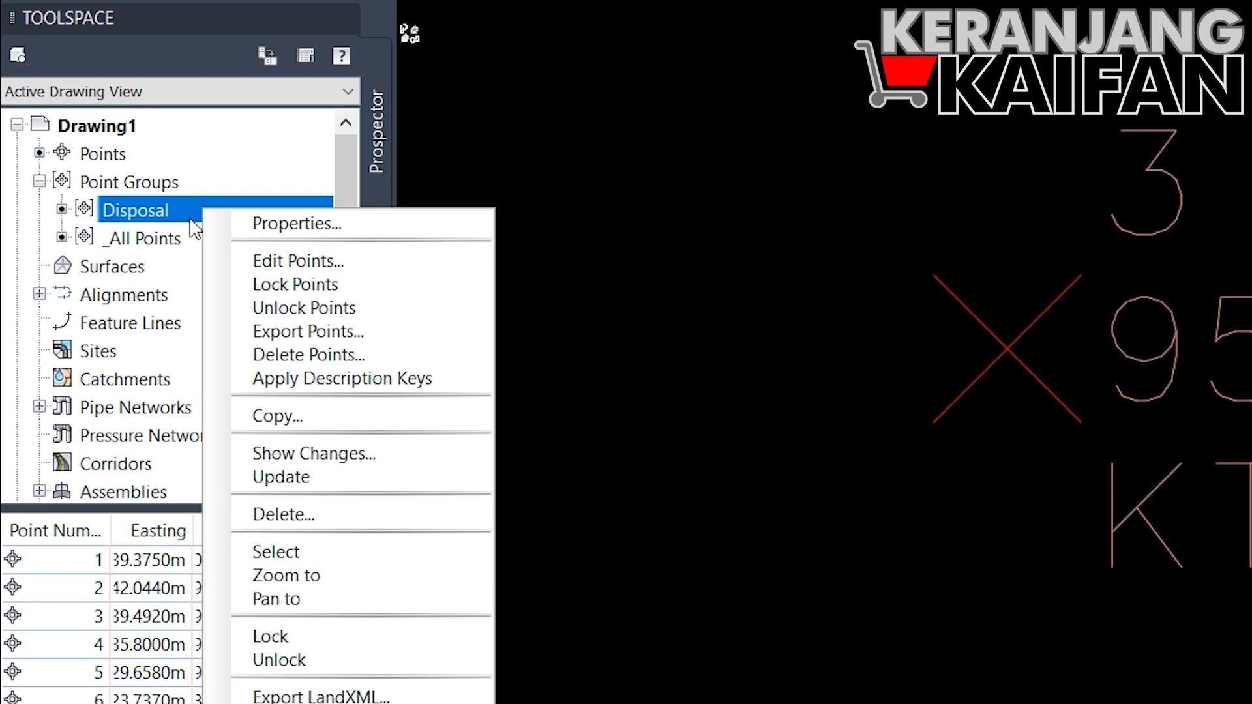
left_click(281, 226)
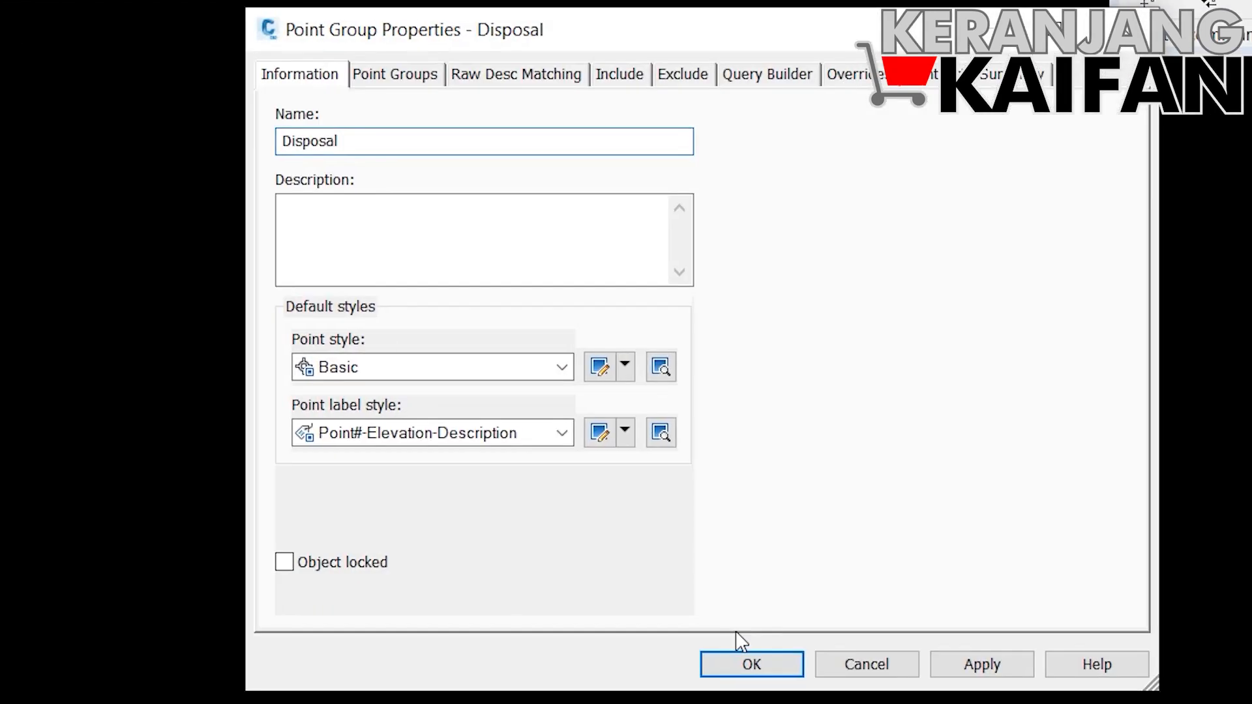
left_click(510, 442)
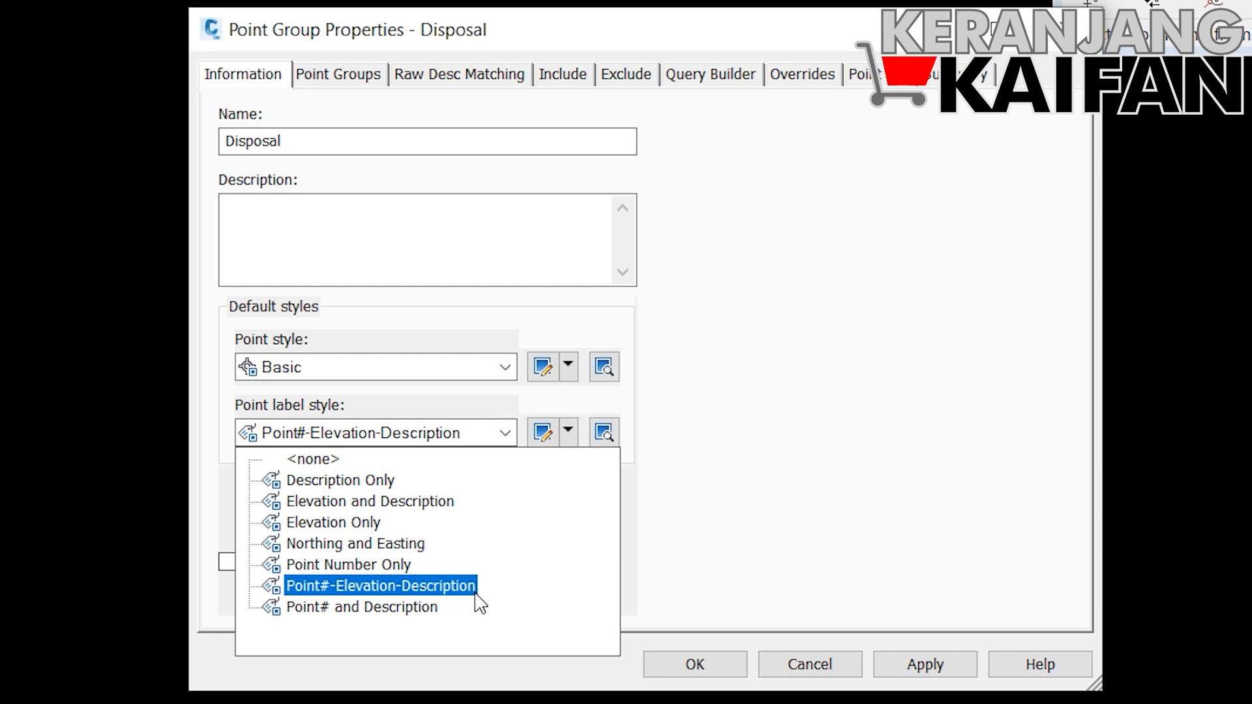
left_click(351, 522)
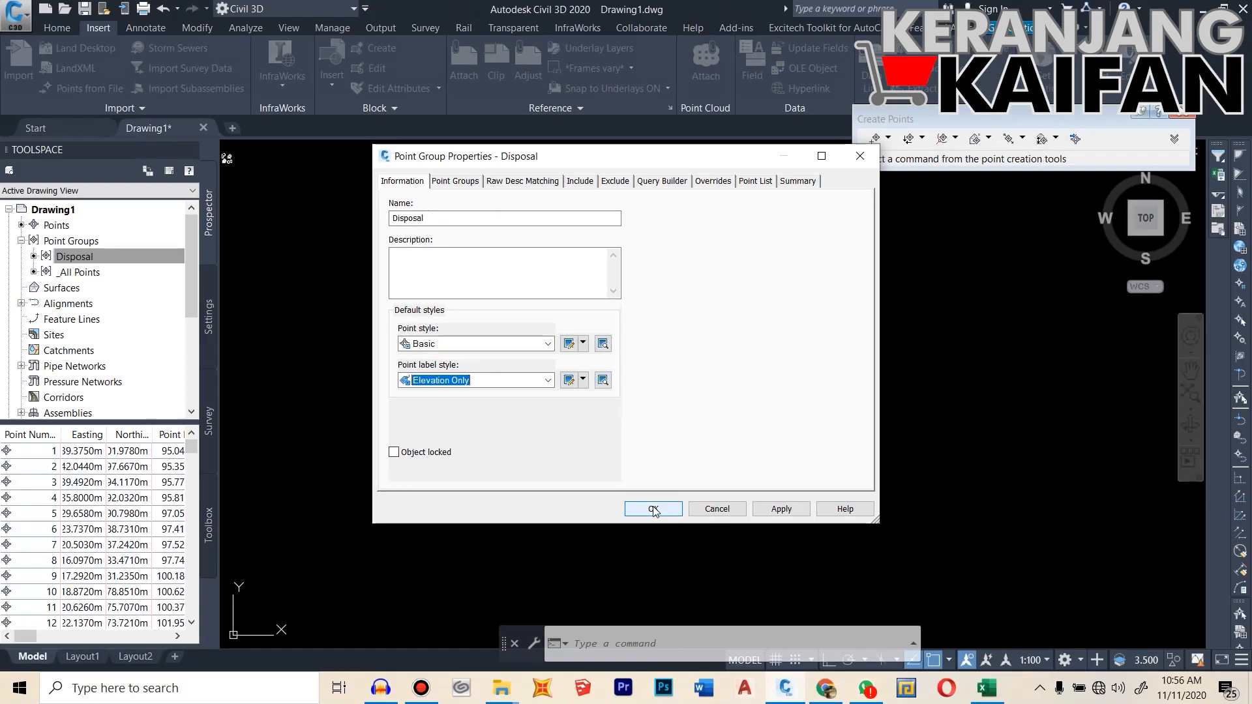
left_click(696, 655)
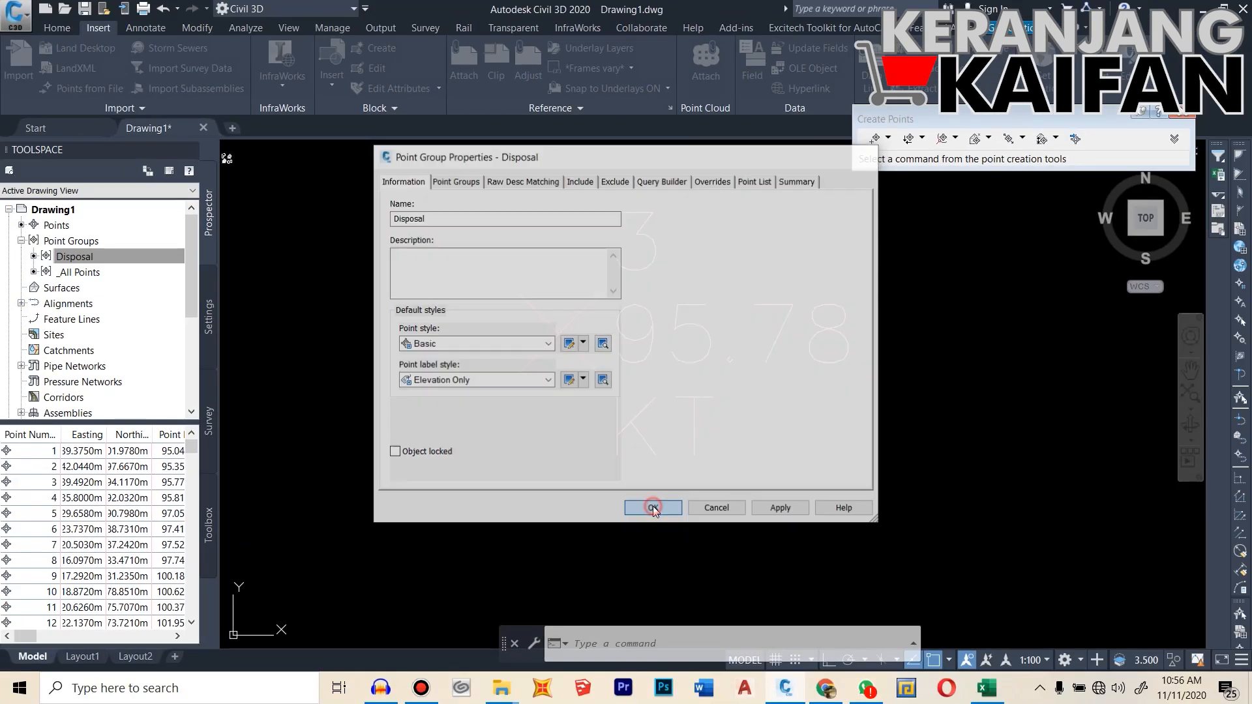
scroll(680, 329, "down", 4)
scroll(680, 329, "up", 2)
scroll(695, 351, "up", 2)
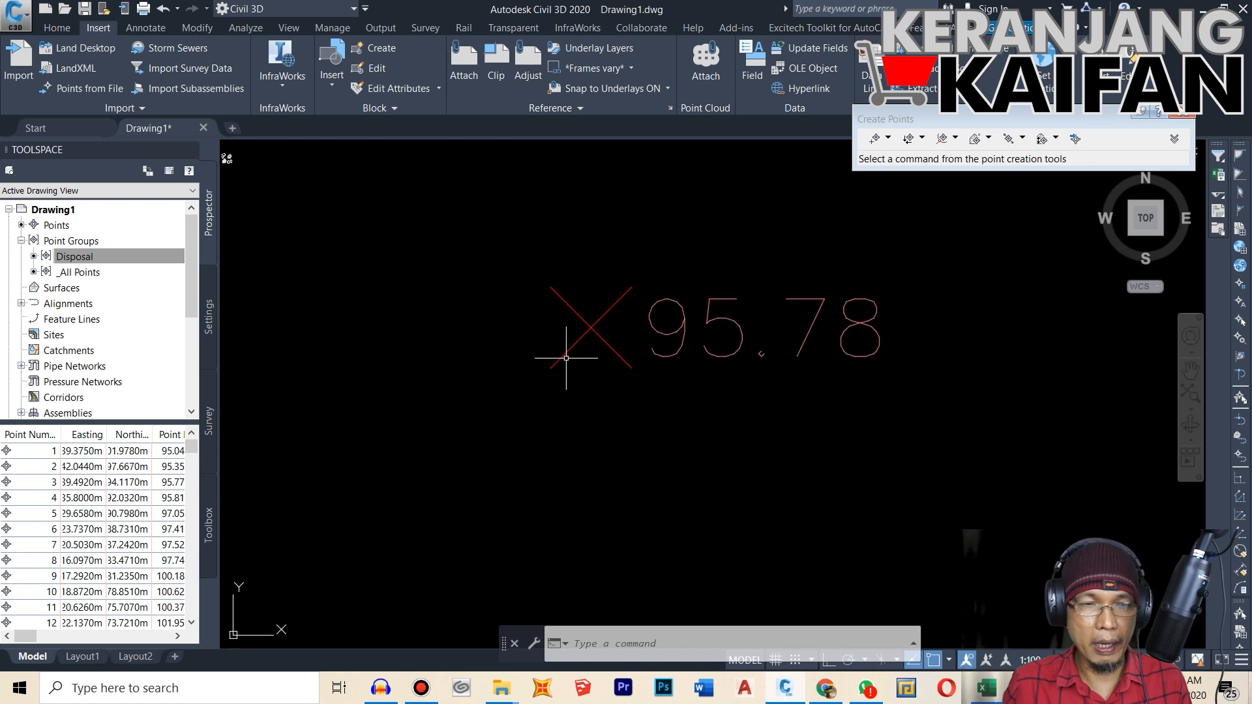
Step: Edit the Basic point style in the Disposal point group's properties so its custom marker is a circle without the cross
left_click(91, 258)
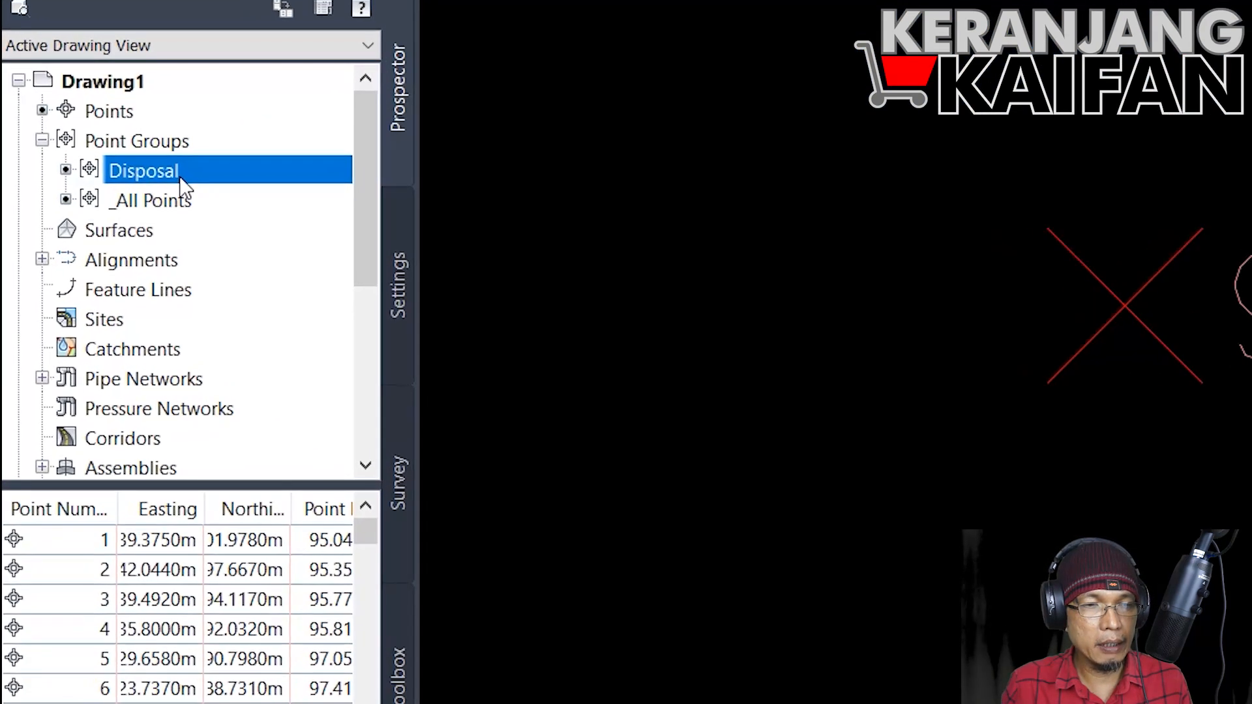
left_click(182, 166)
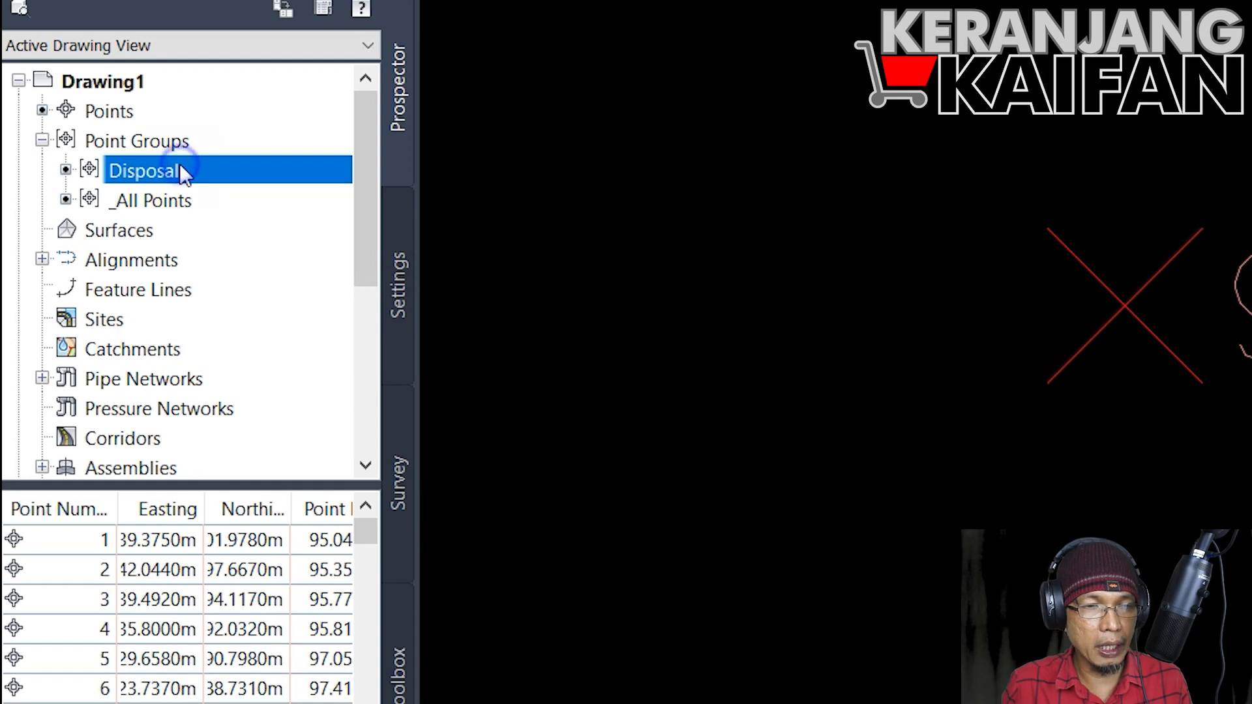
right_click(181, 167)
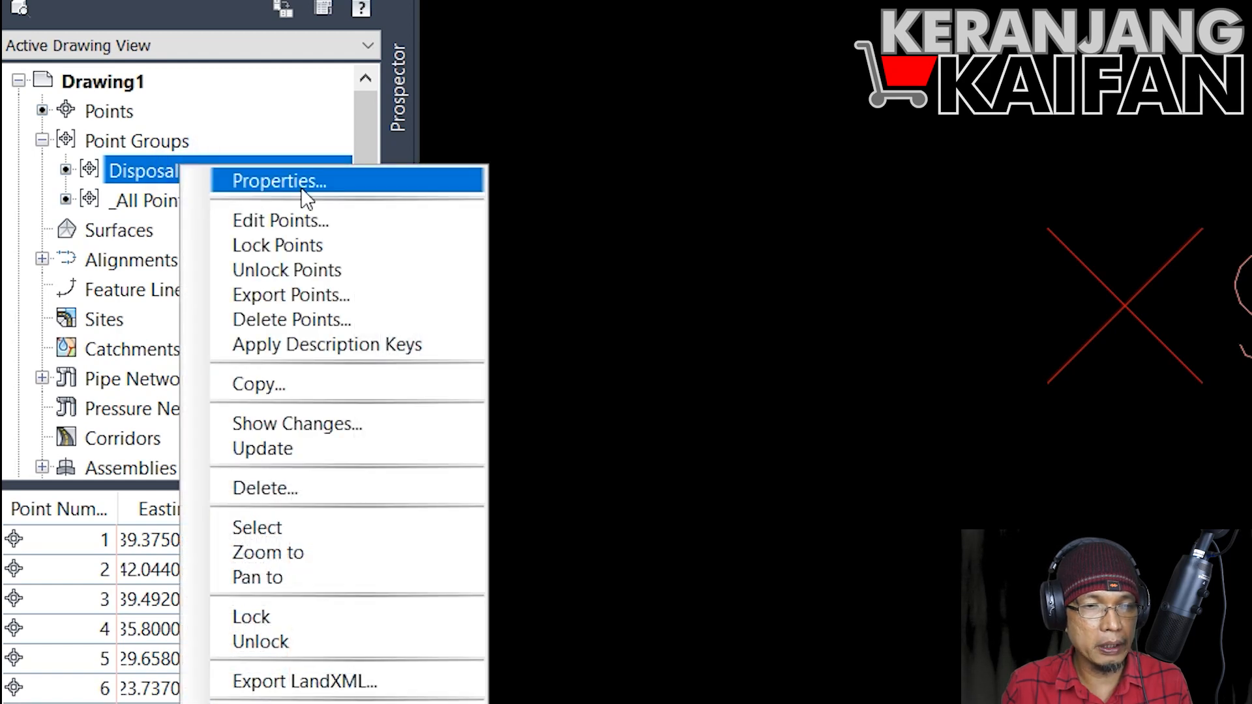
left_click(255, 182)
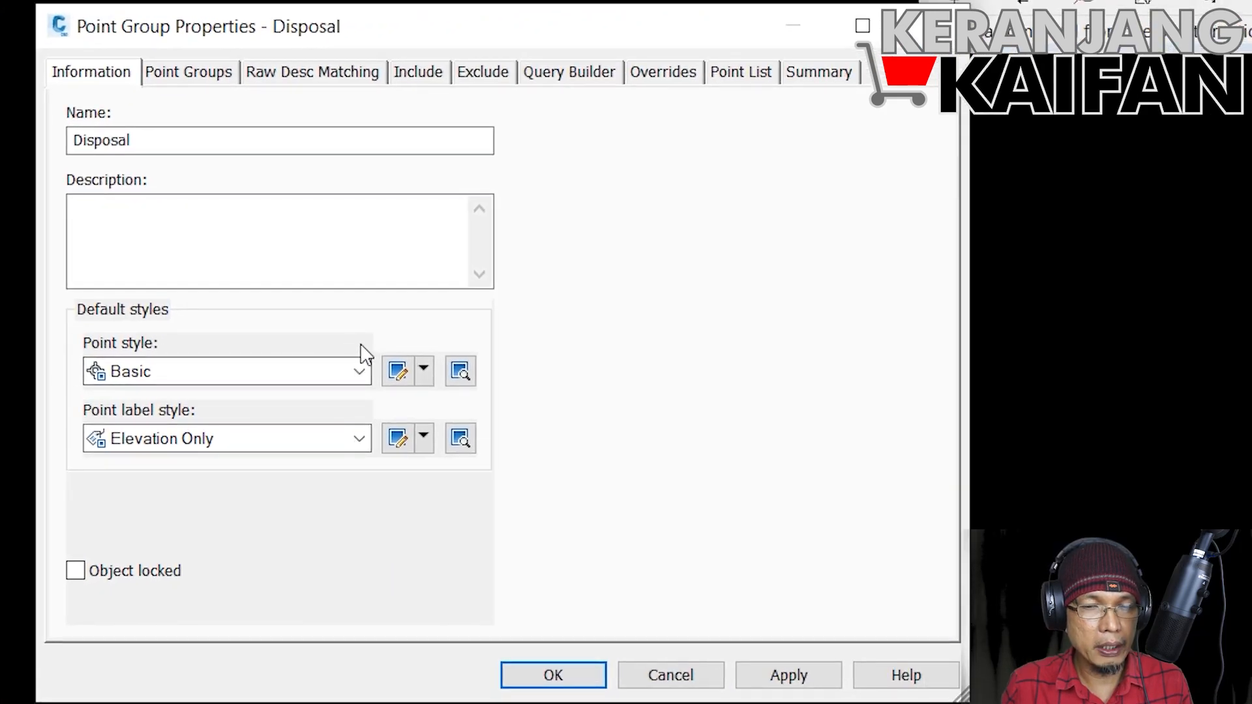
left_click(399, 373)
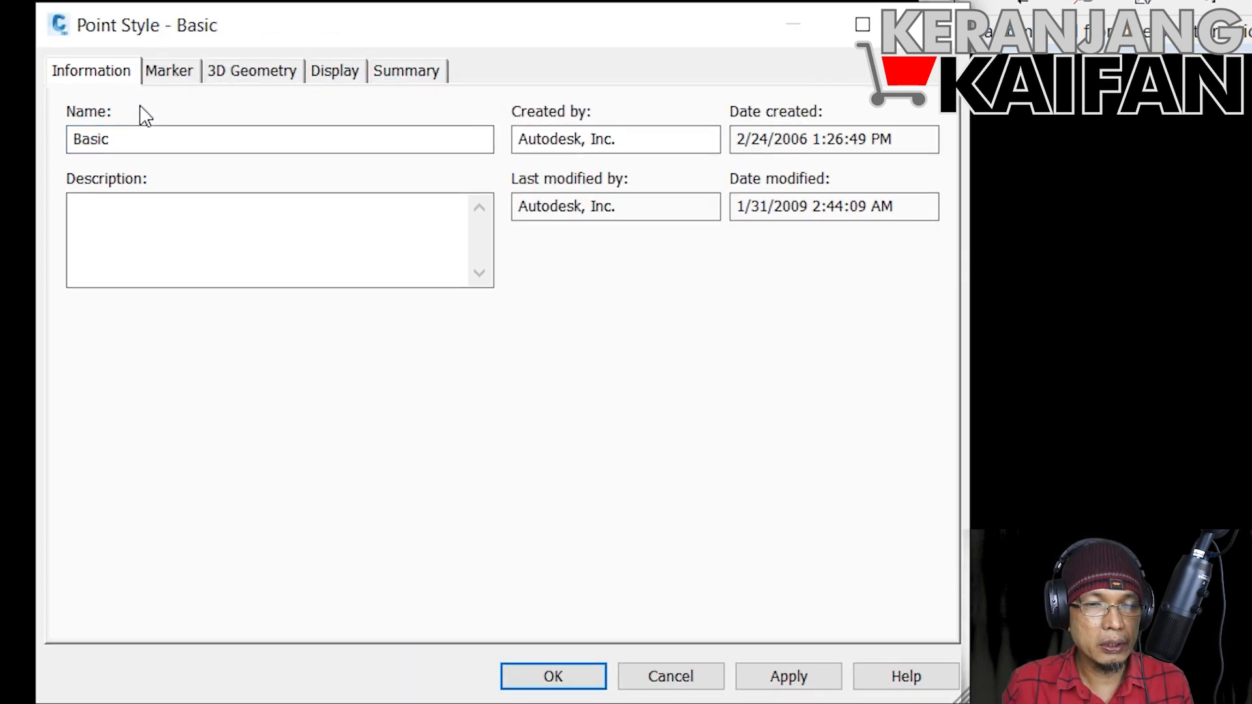
left_click(169, 77)
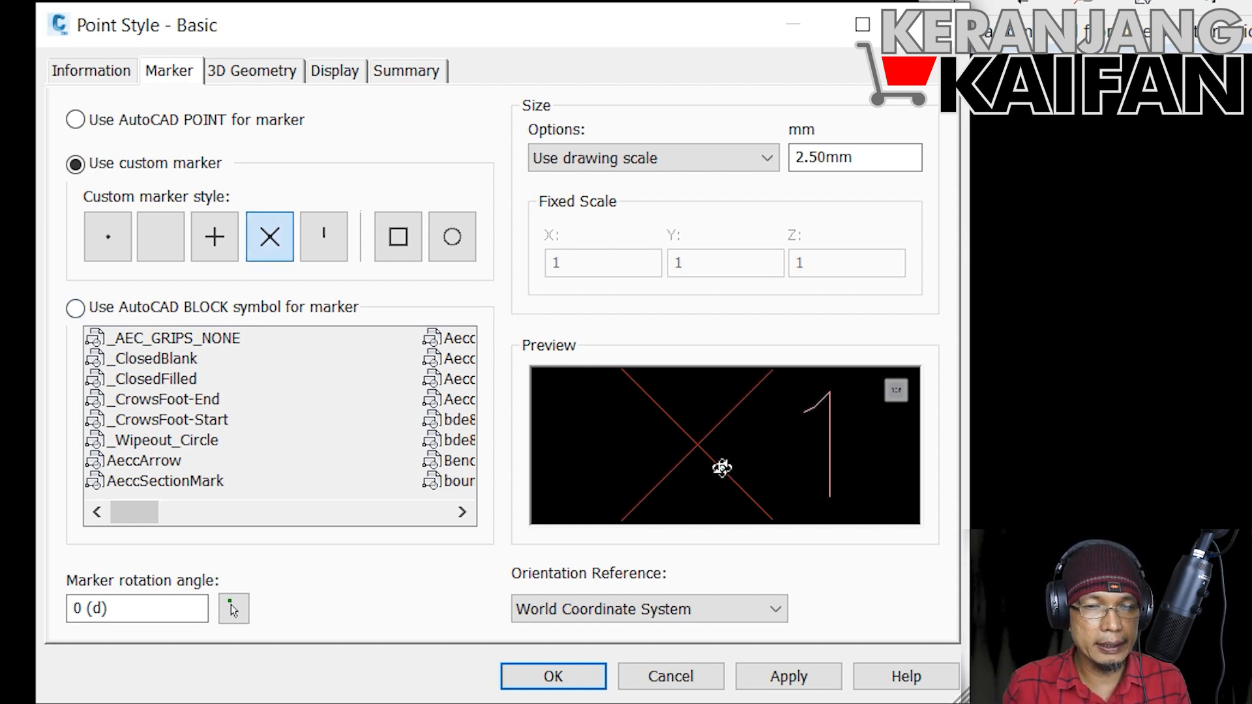
left_click(452, 237)
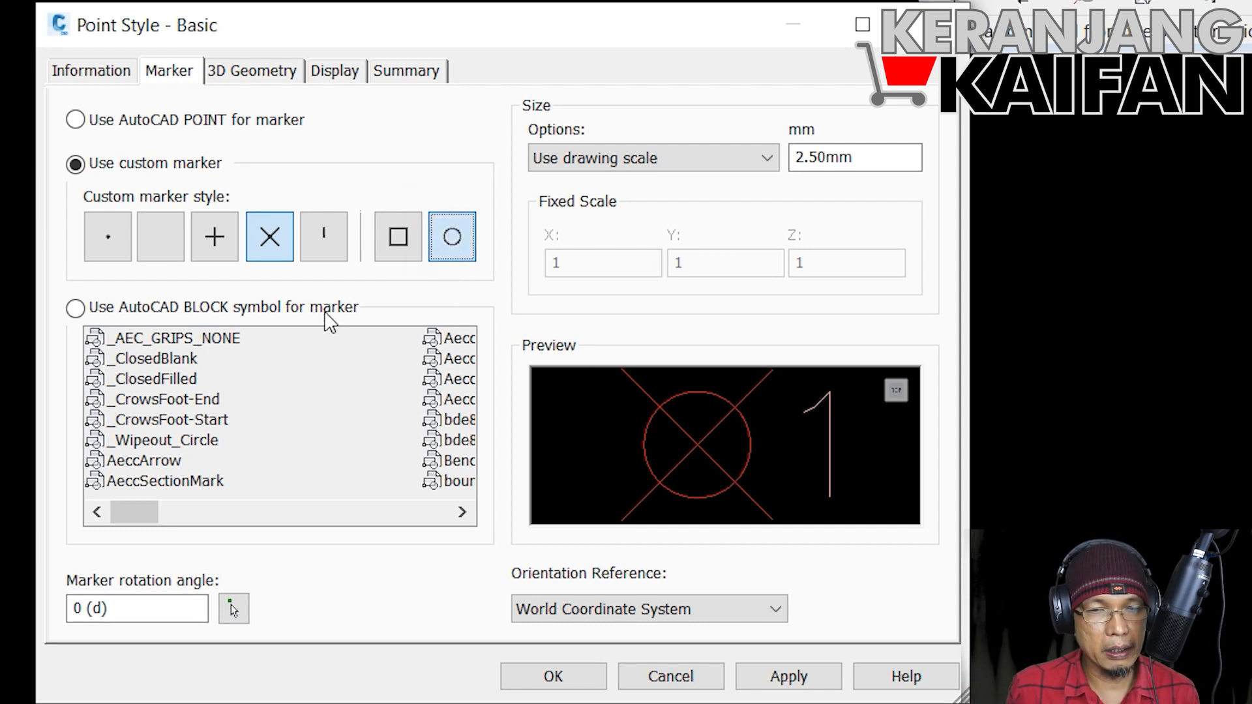
left_click(272, 240)
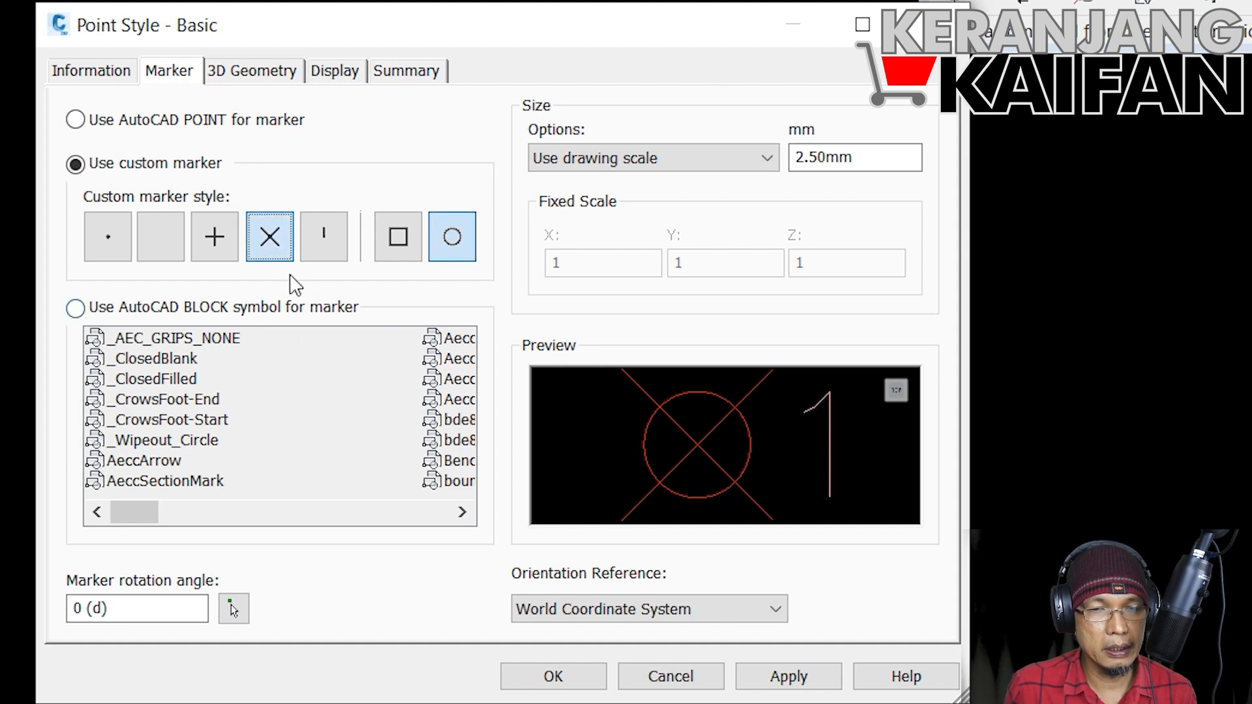
left_click(171, 255)
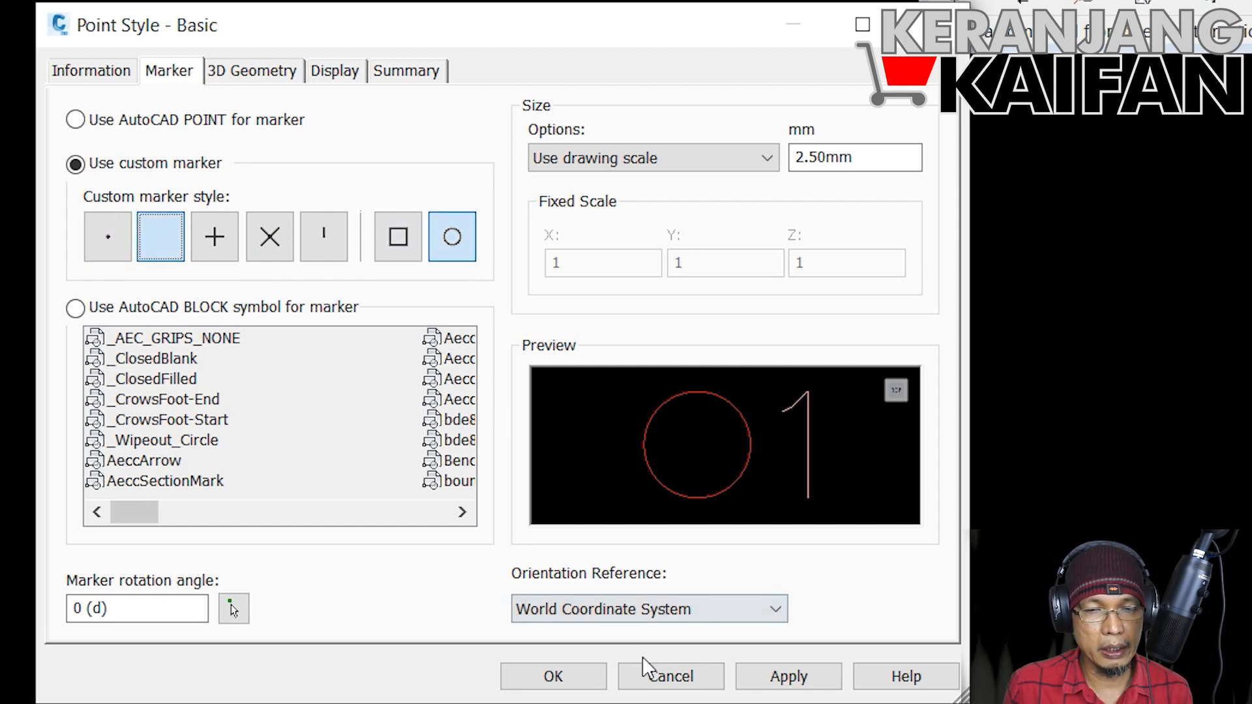
left_click(583, 686)
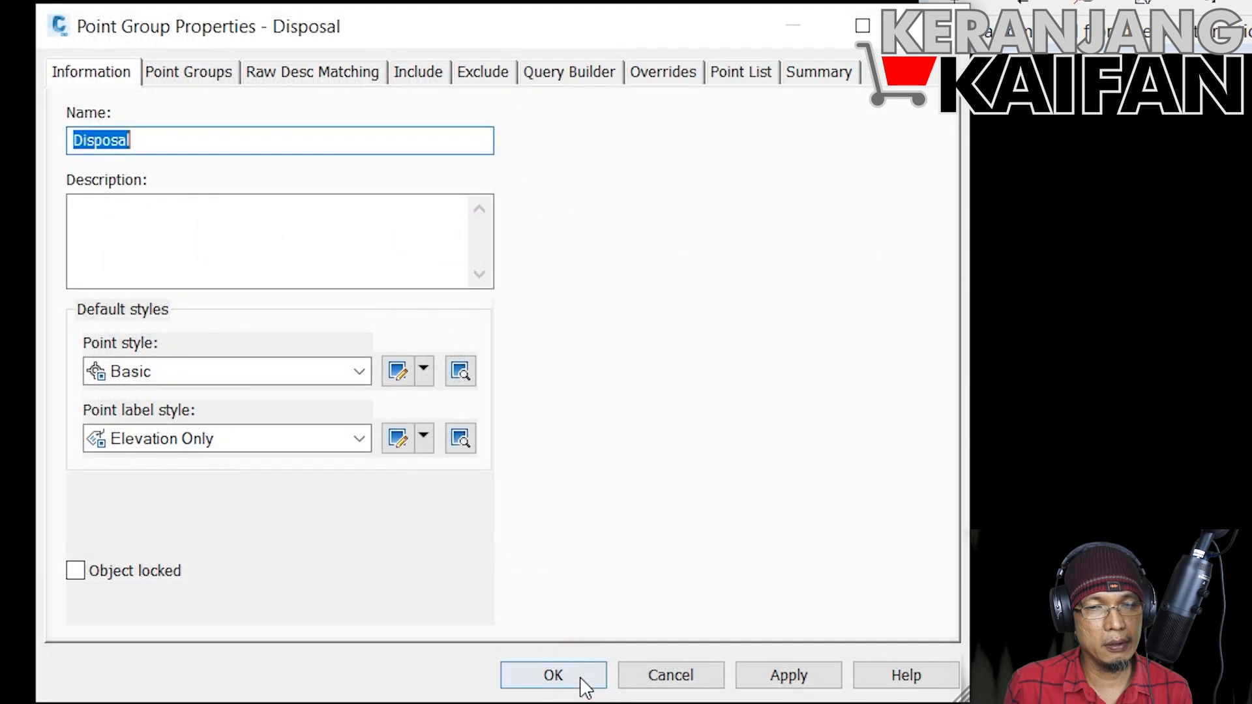
left_click(554, 675)
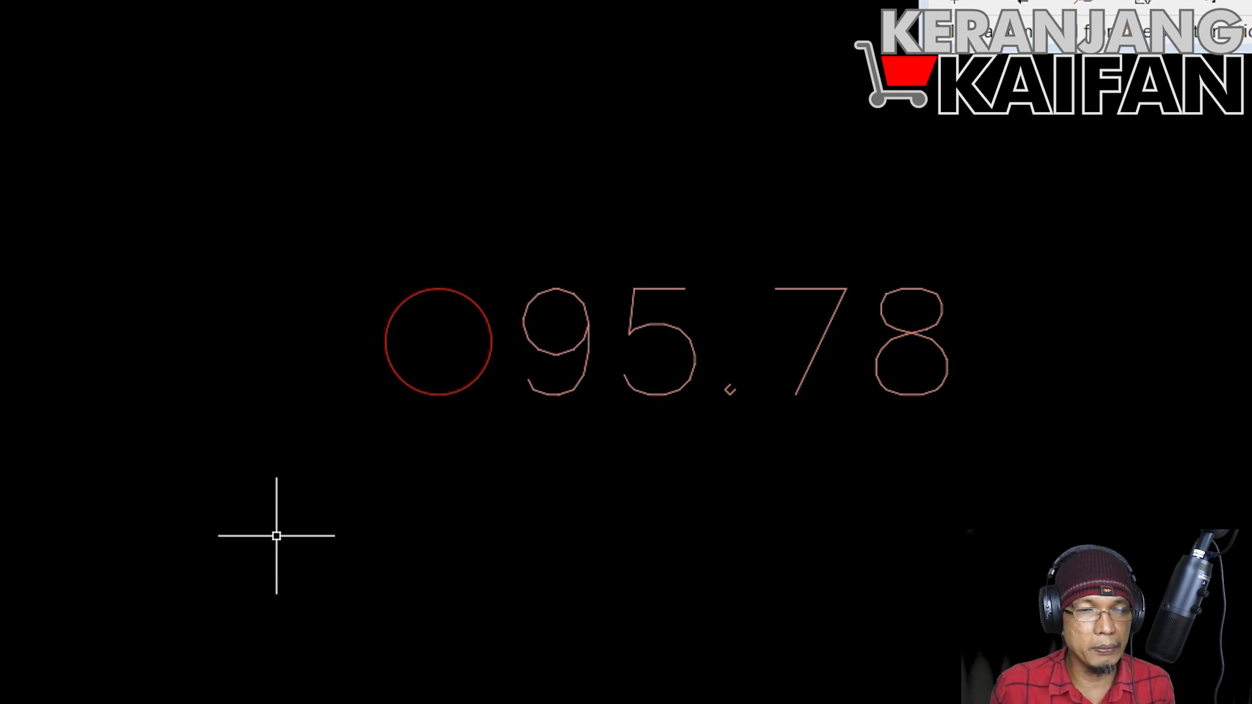
Step: Examine the circular point markers and elevation labels across the drawing, including the overlapping labels around 98.91
scroll(355, 410, "down", 13)
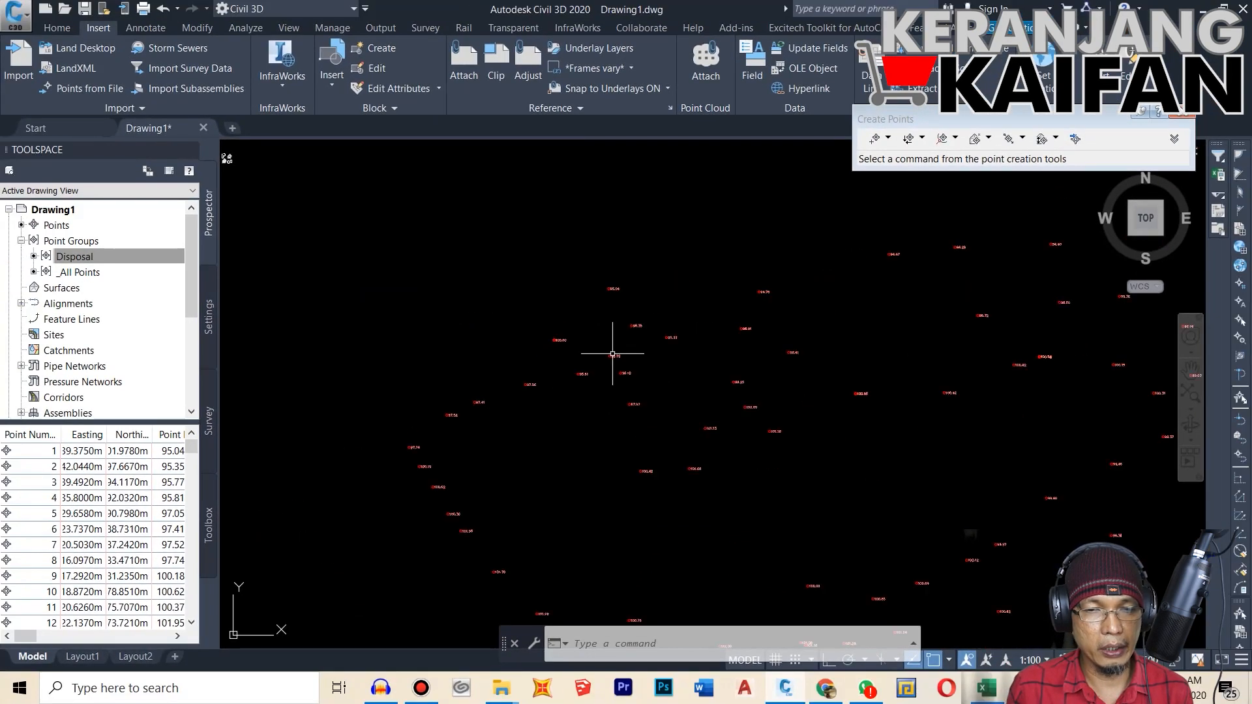
scroll(612, 353, "down", 4)
scroll(580, 288, "up", 6)
scroll(574, 221, "up", 5)
scroll(691, 332, "down", 4)
scroll(652, 313, "up", 2)
scroll(616, 297, "up", 8)
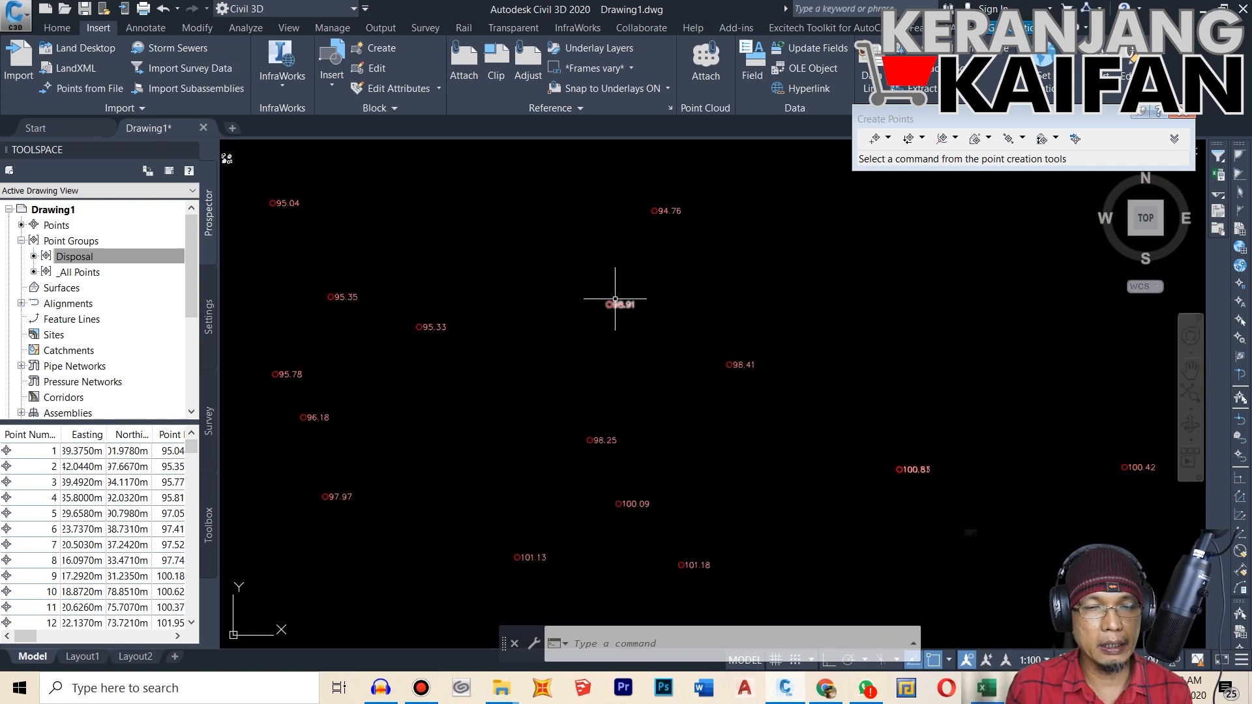
scroll(568, 294, "up", 3)
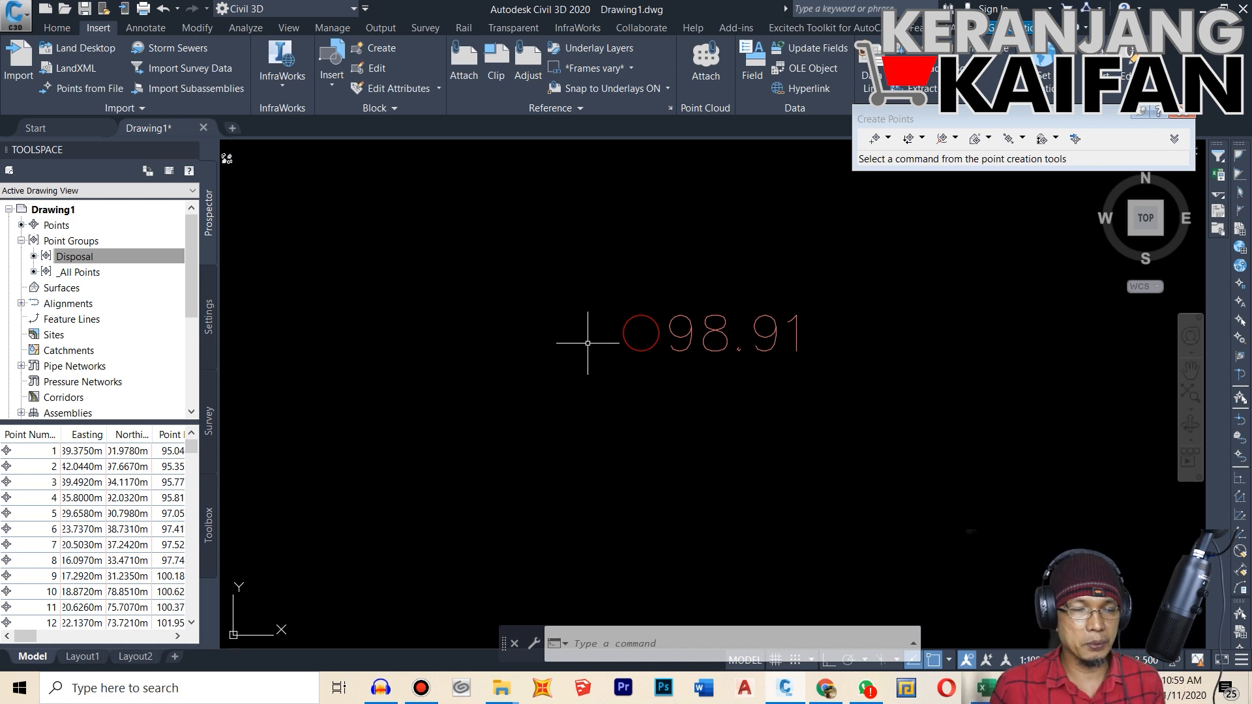
scroll(613, 348, "down", 2)
scroll(613, 348, "down", 4)
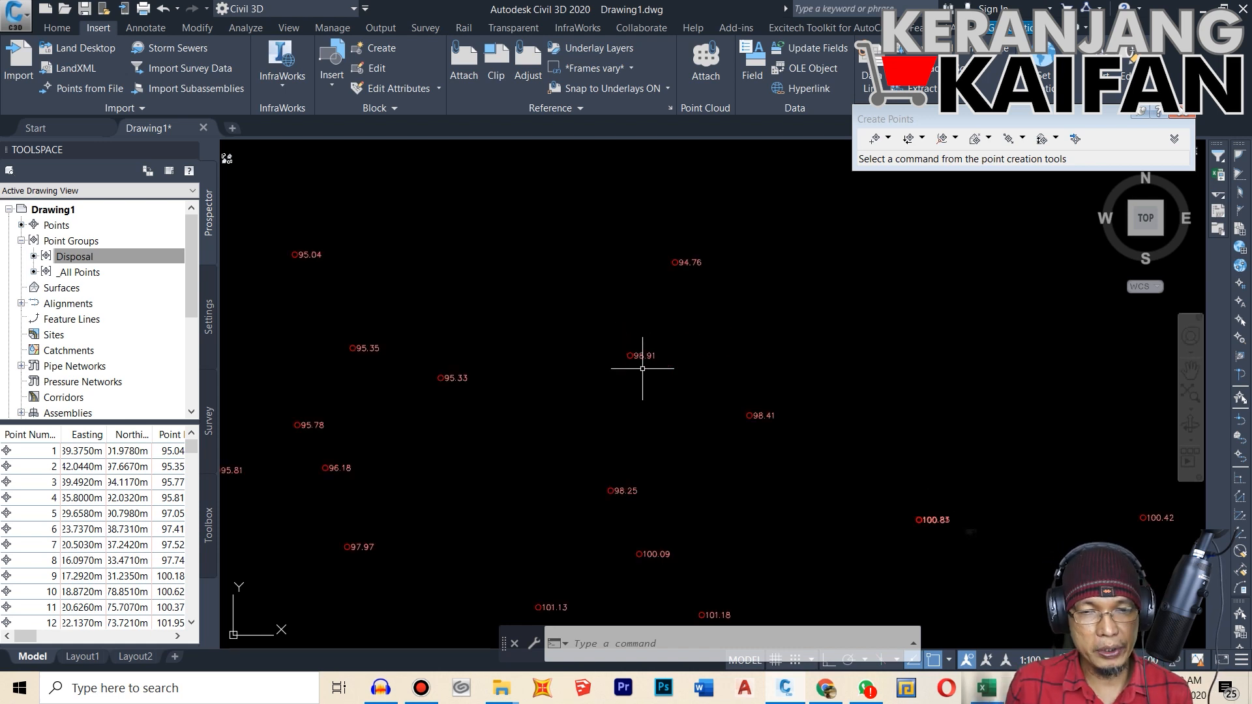
scroll(683, 283, "down", 6)
scroll(689, 320, "up", 4)
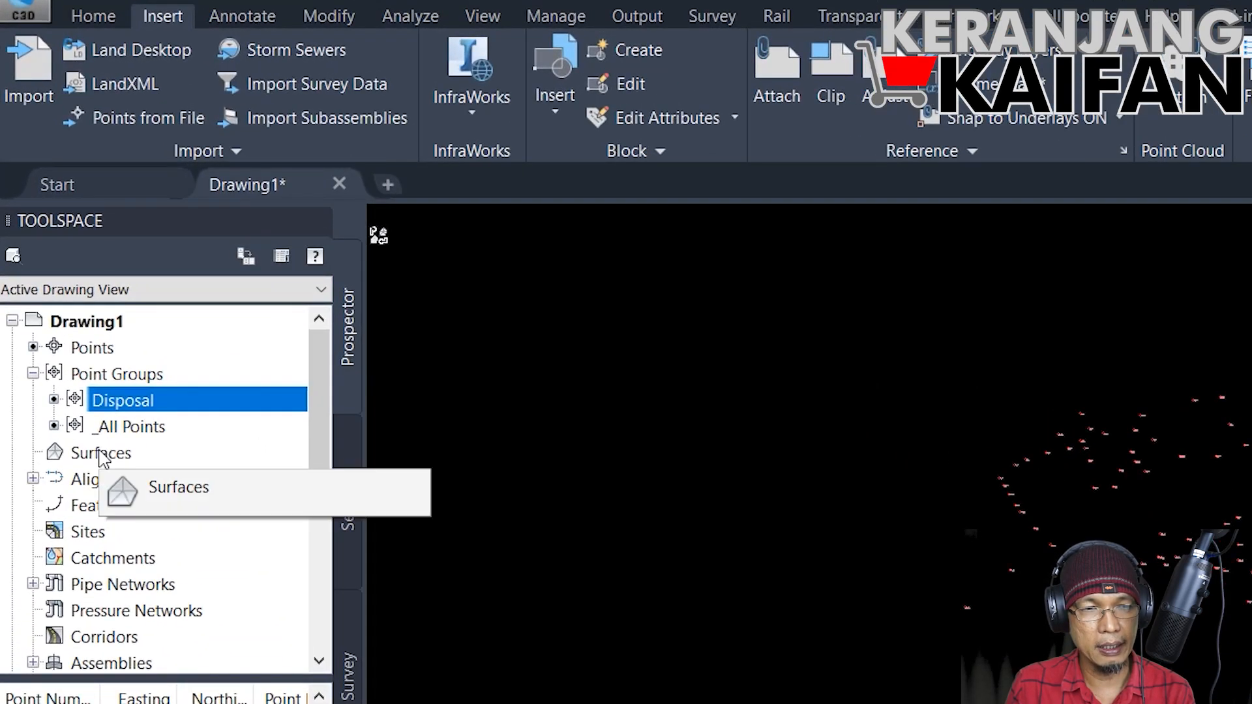
Step: Create a triangulation surface named Surface Disposal
left_click(101, 455)
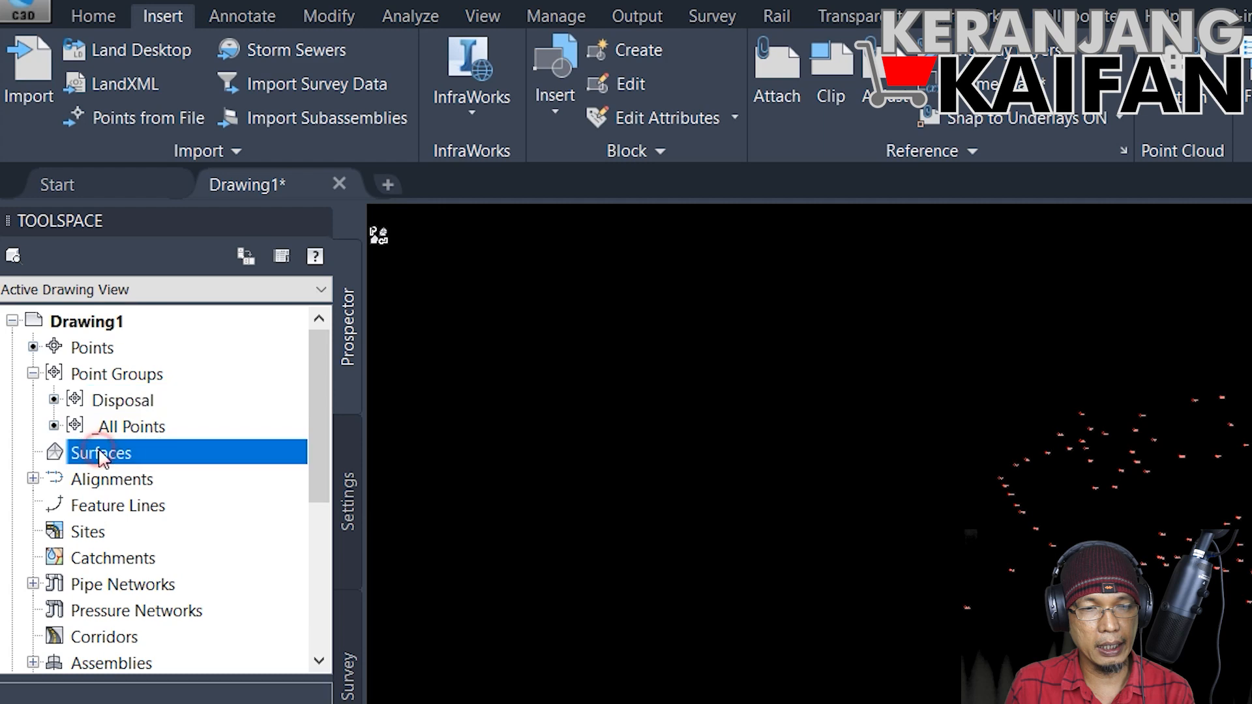
right_click(103, 457)
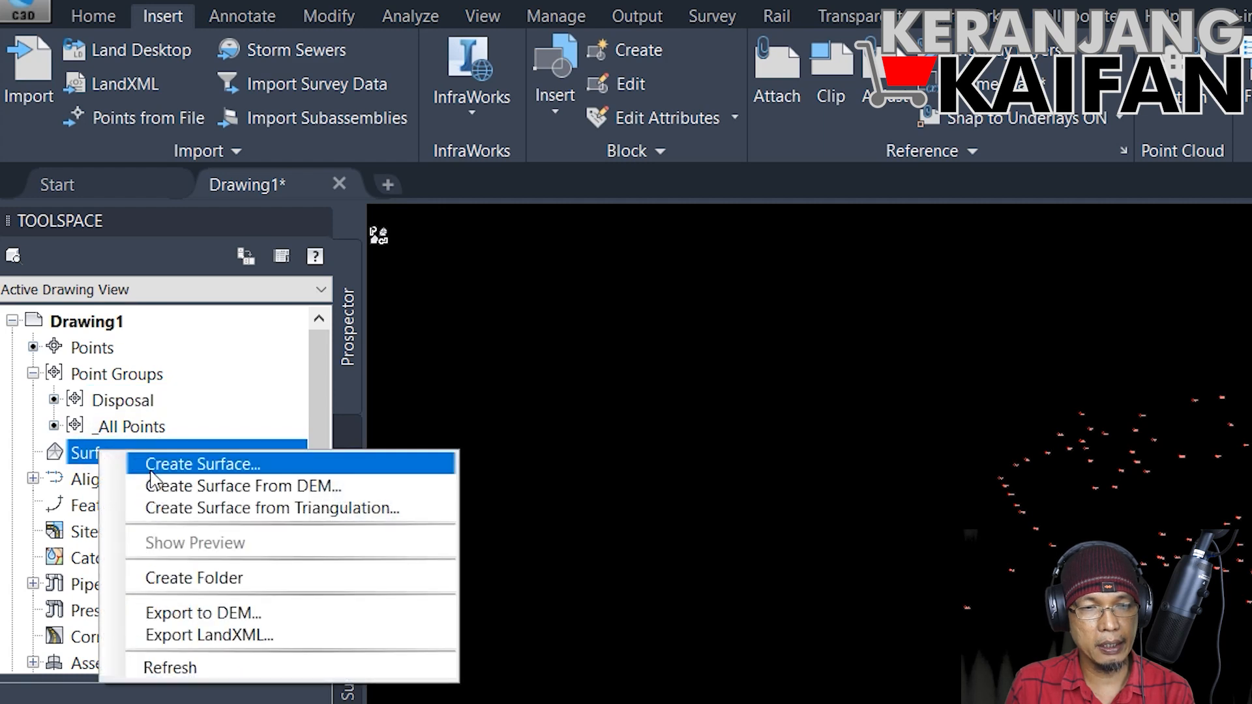
left_click(184, 465)
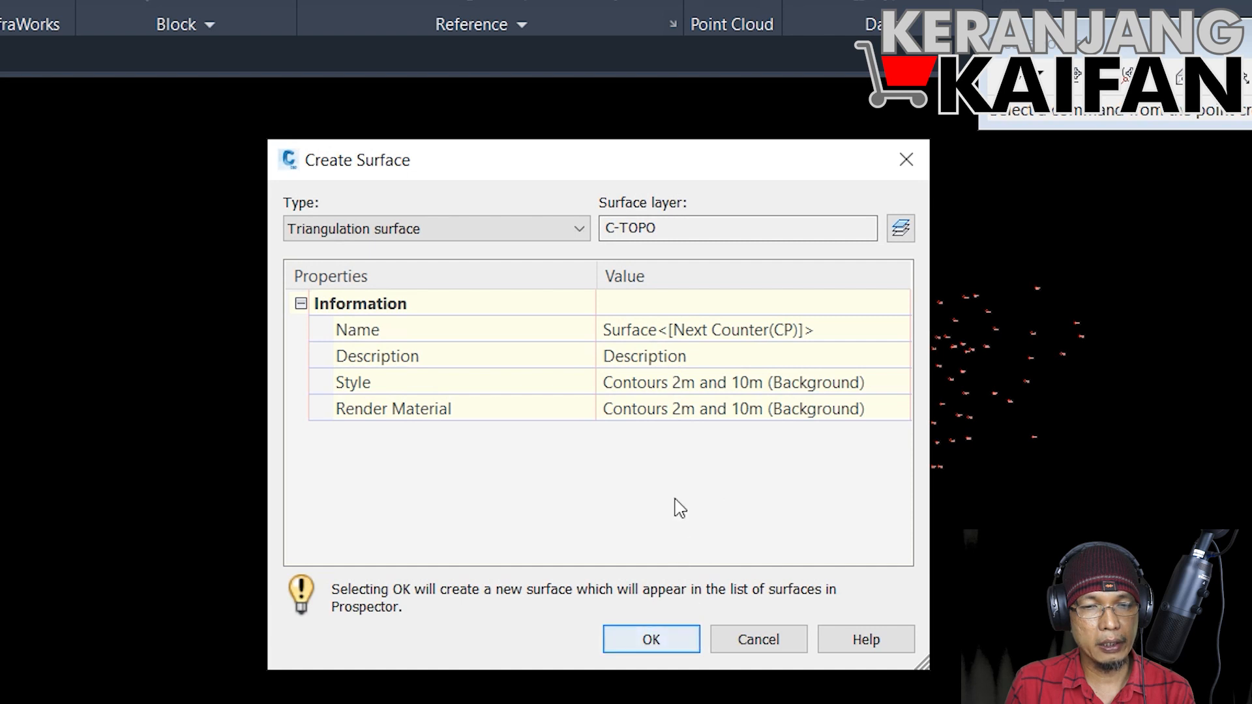
left_click(865, 335)
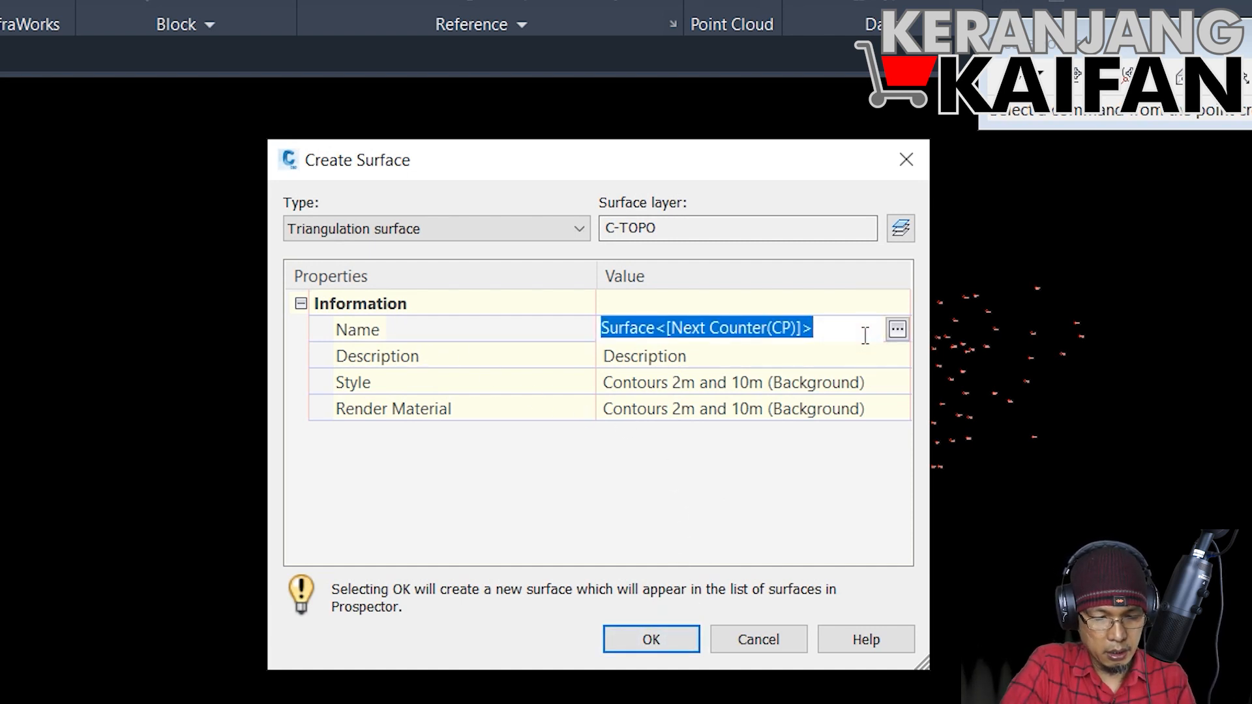
type("Surc")
key("BackSpace")
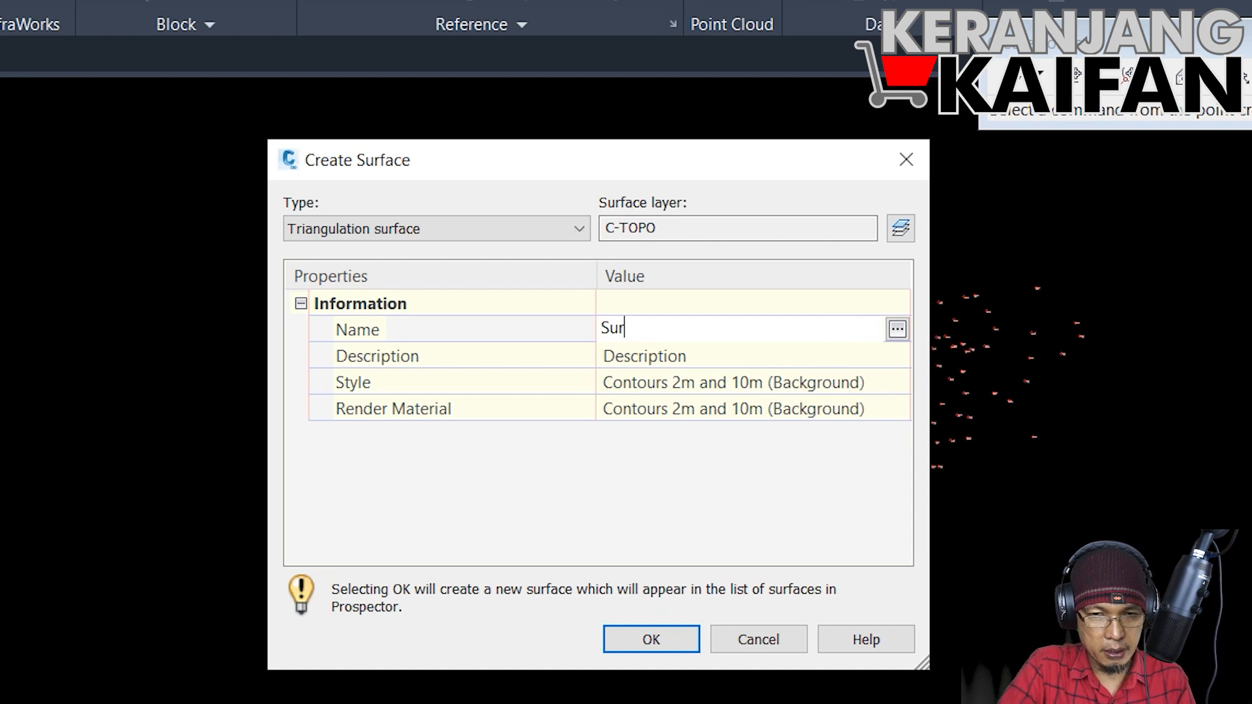
type("face Permuka")
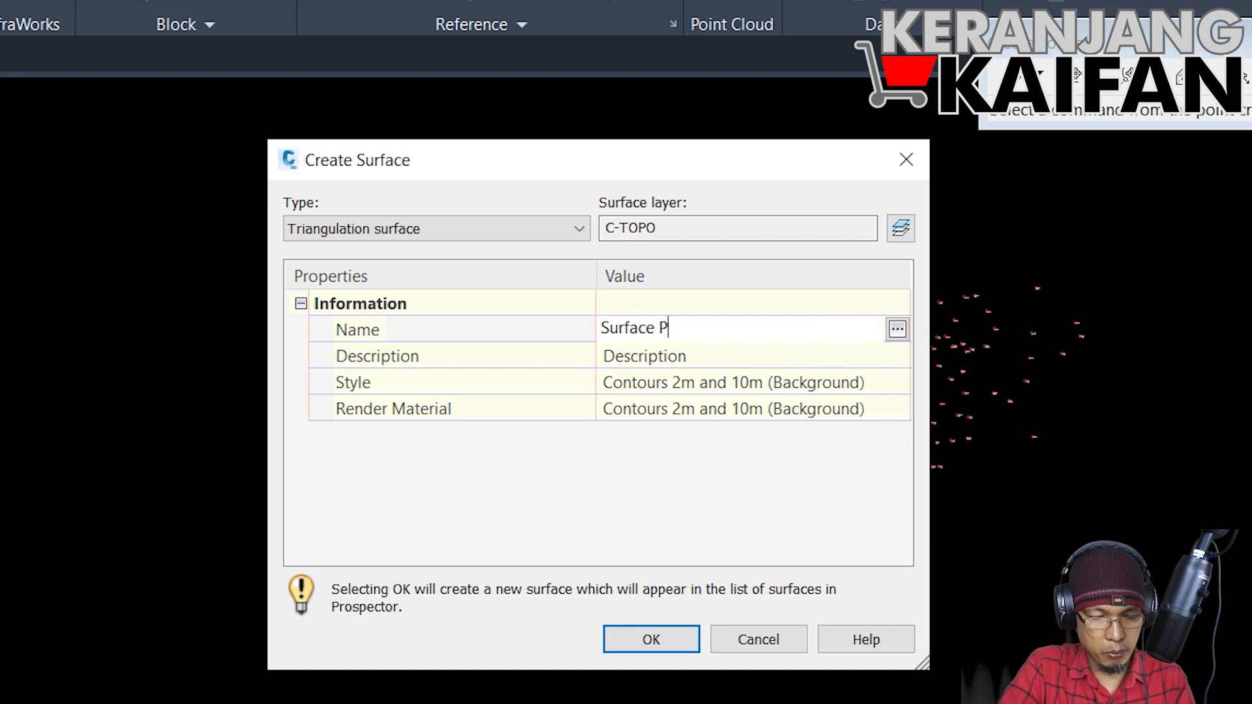
key("BackSpace")
key("BackSpace")
key("BackSpace")
key("BackSpace")
key("BackSpace")
key("BackSpace")
key("BackSpace")
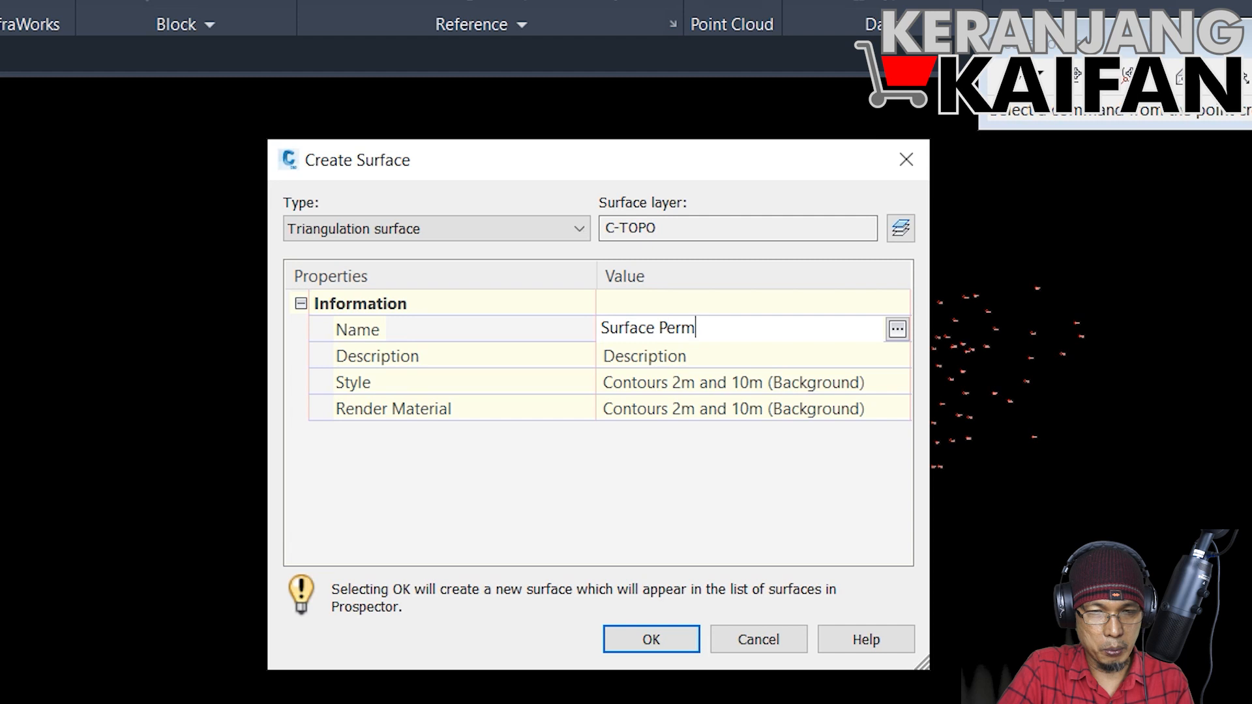
type("Disposal")
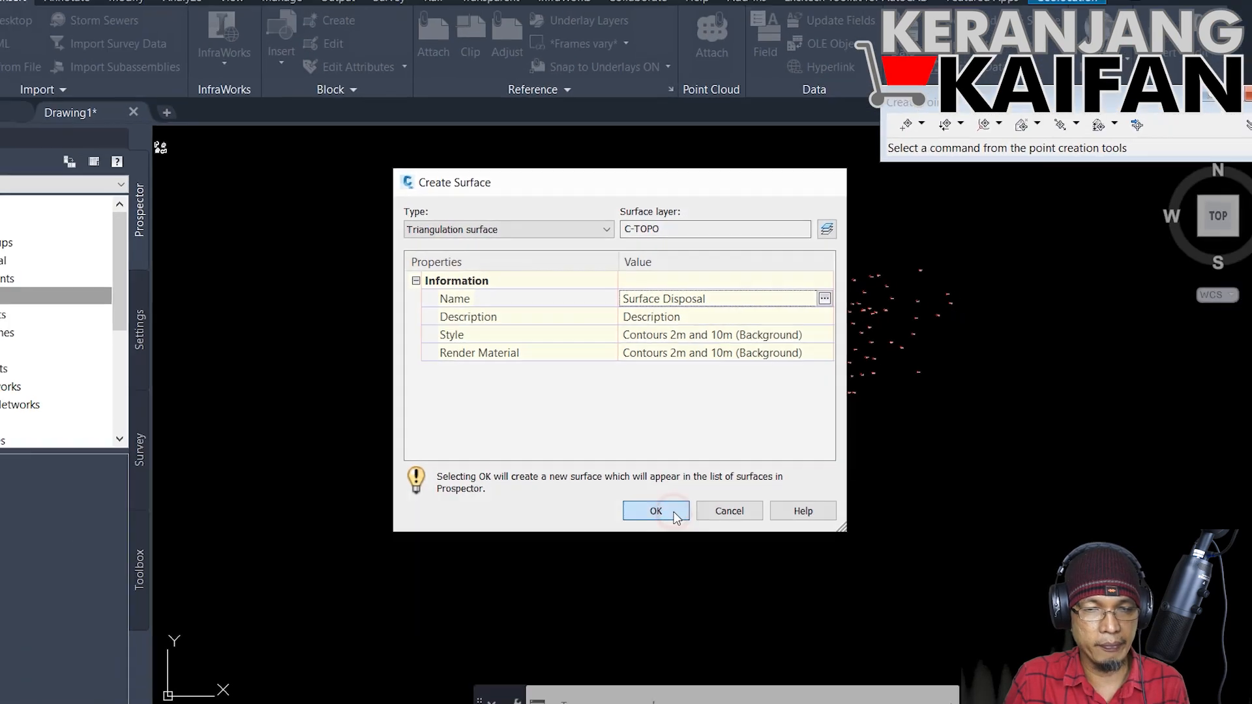
left_click(678, 648)
Step: Expand the Surfaces collection and the Surface Disposal entry down to its Masks, Watersheds and Definition items
left_click(62, 287)
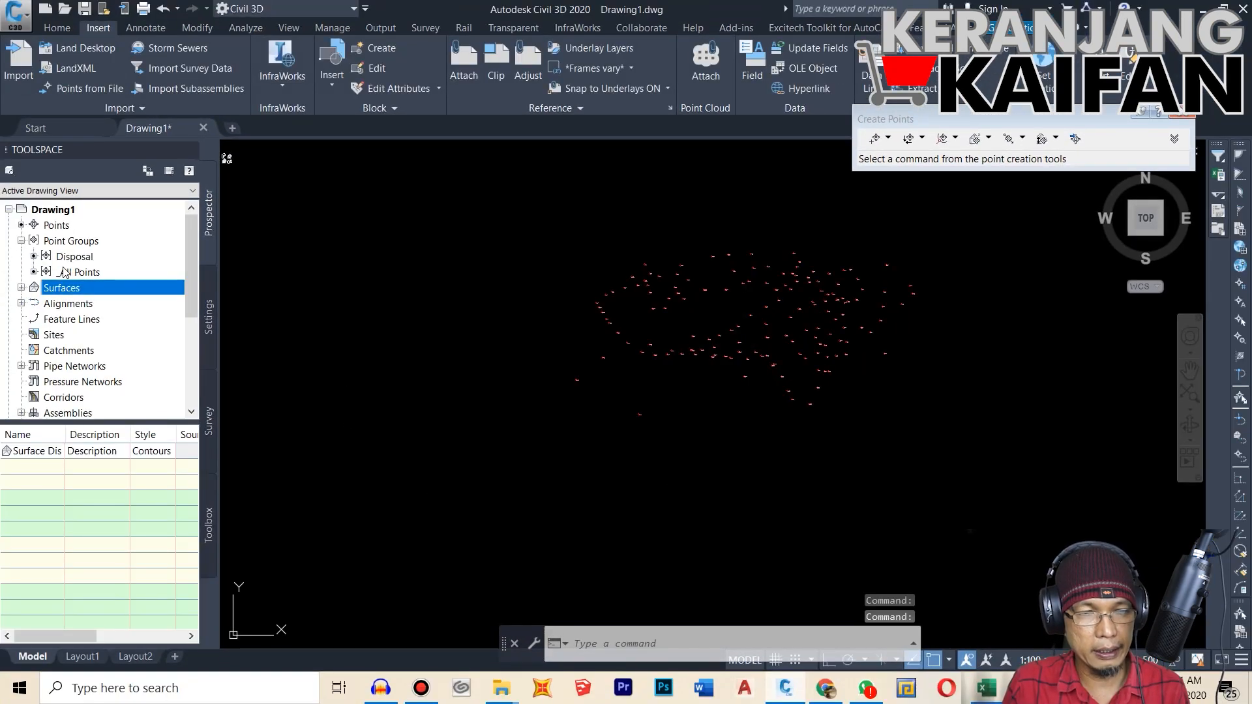
left_click(21, 289)
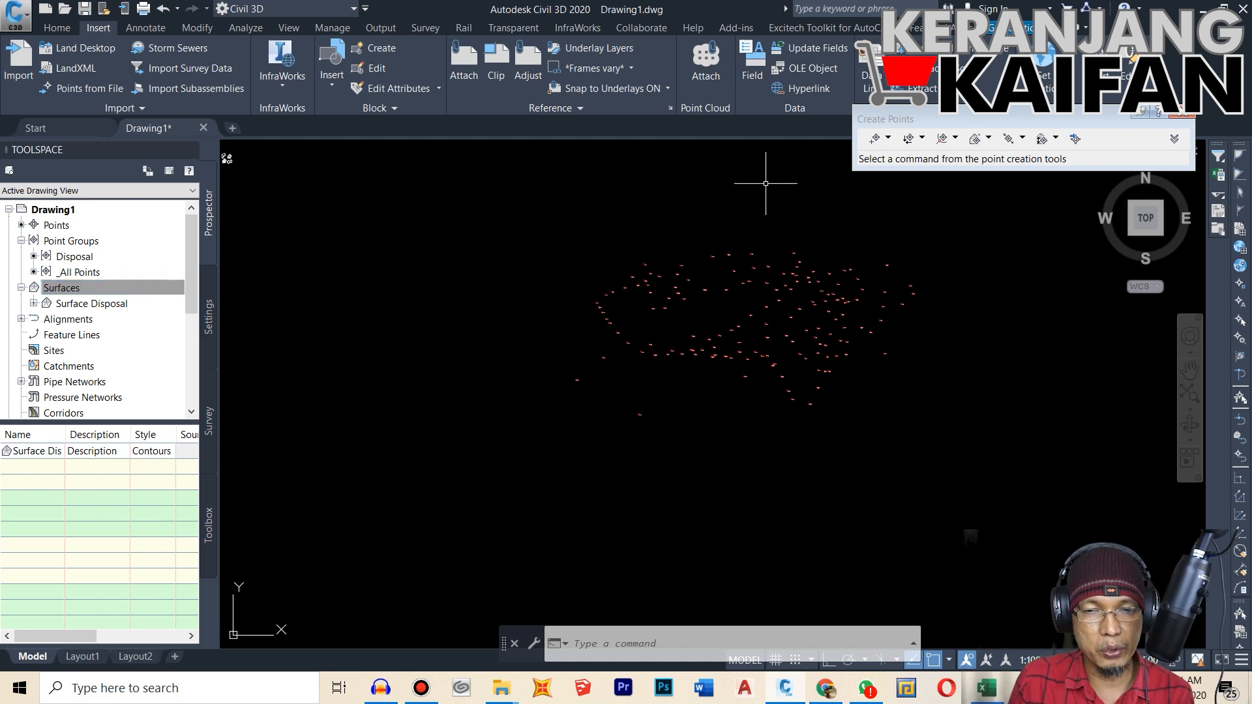
scroll(733, 276, "up", 3)
scroll(773, 283, "down", 3)
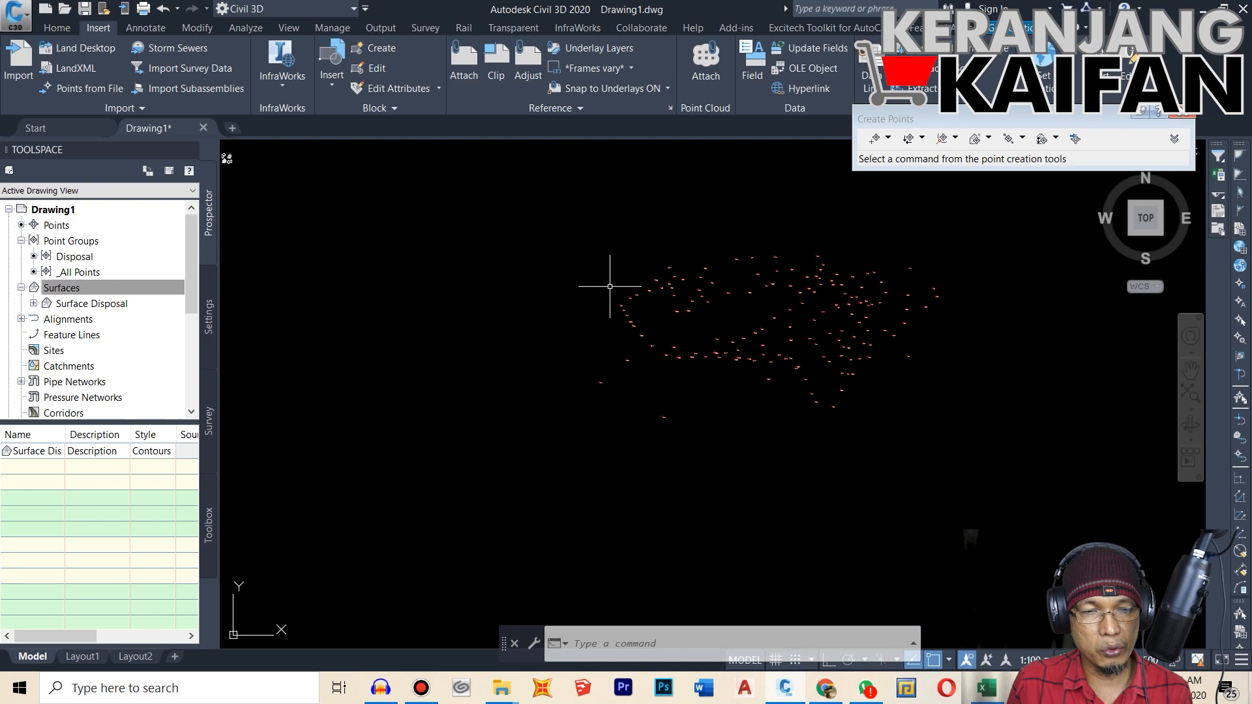
left_click(33, 304)
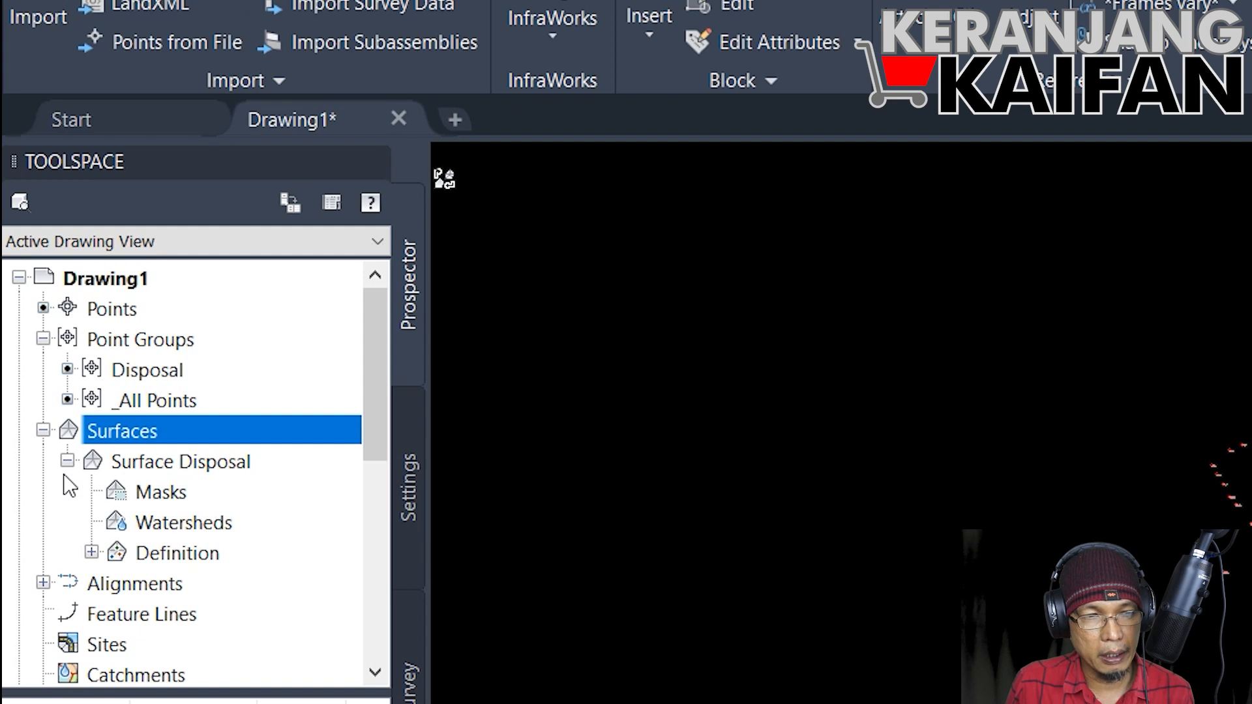
left_click(67, 461)
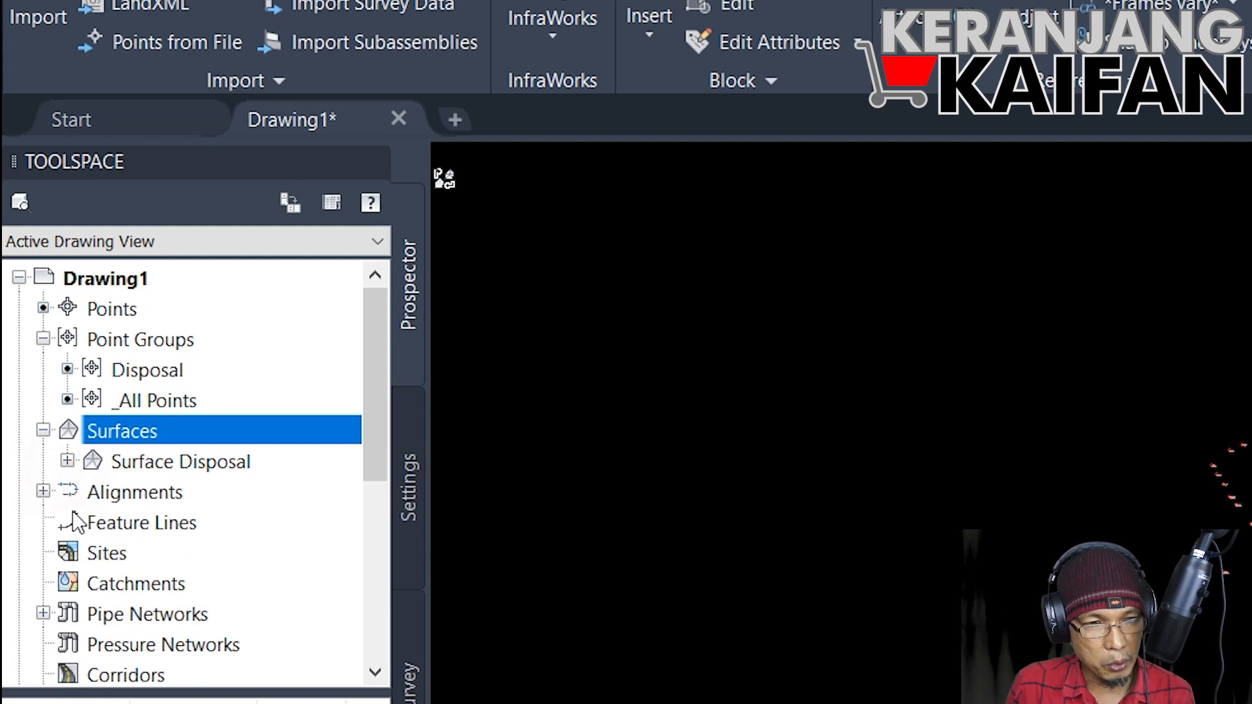
left_click(67, 461)
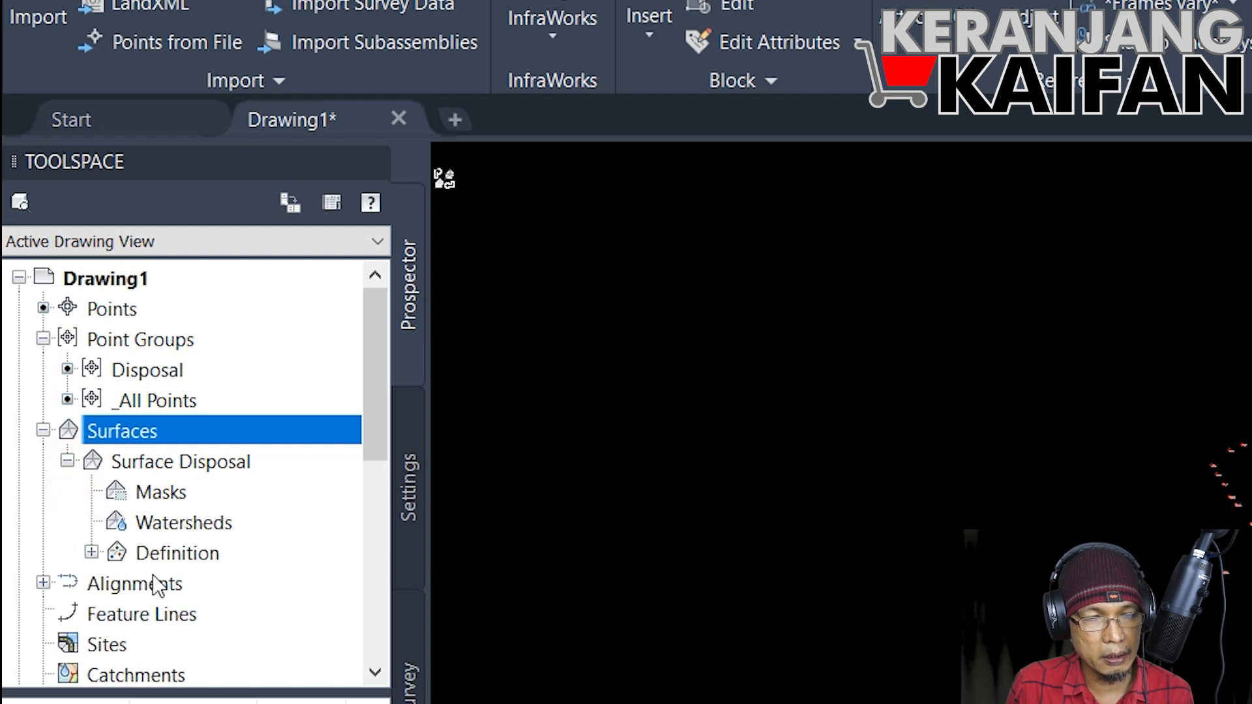
Step: Add the Disposal point group to the definition of the Surface Disposal surface
scroll(244, 568, "down", 1)
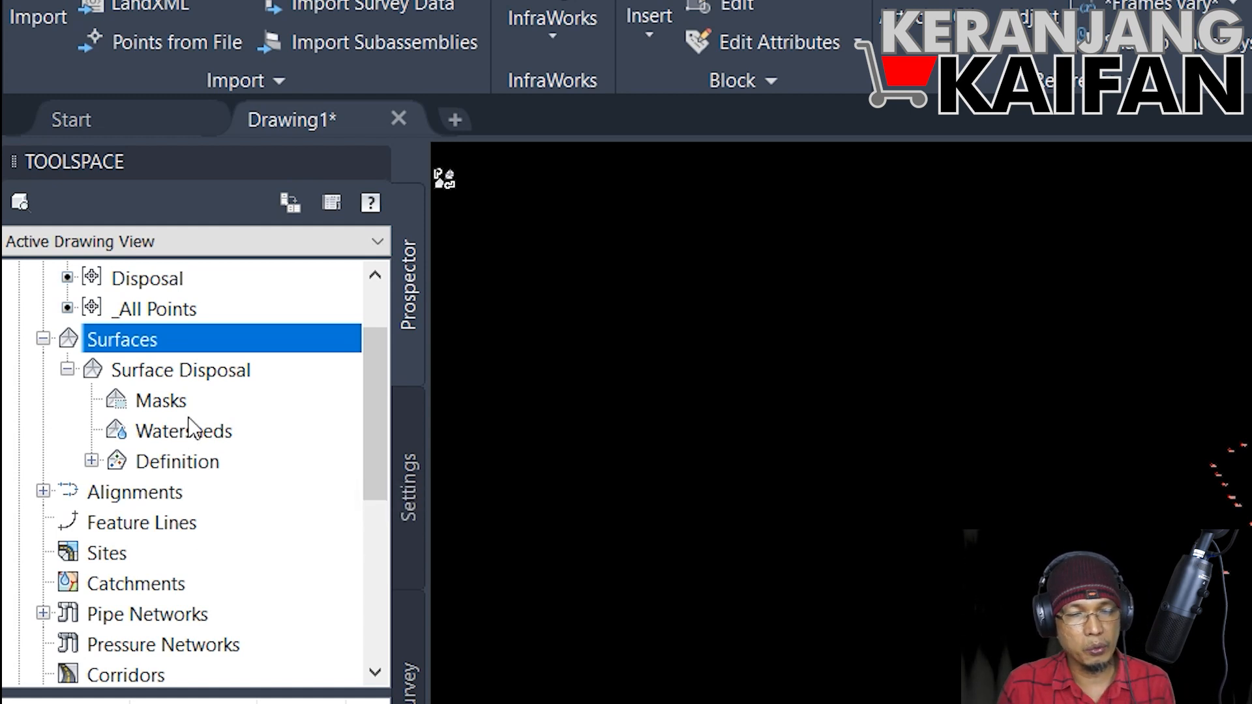
left_click(92, 461)
scroll(267, 532, "down", 1)
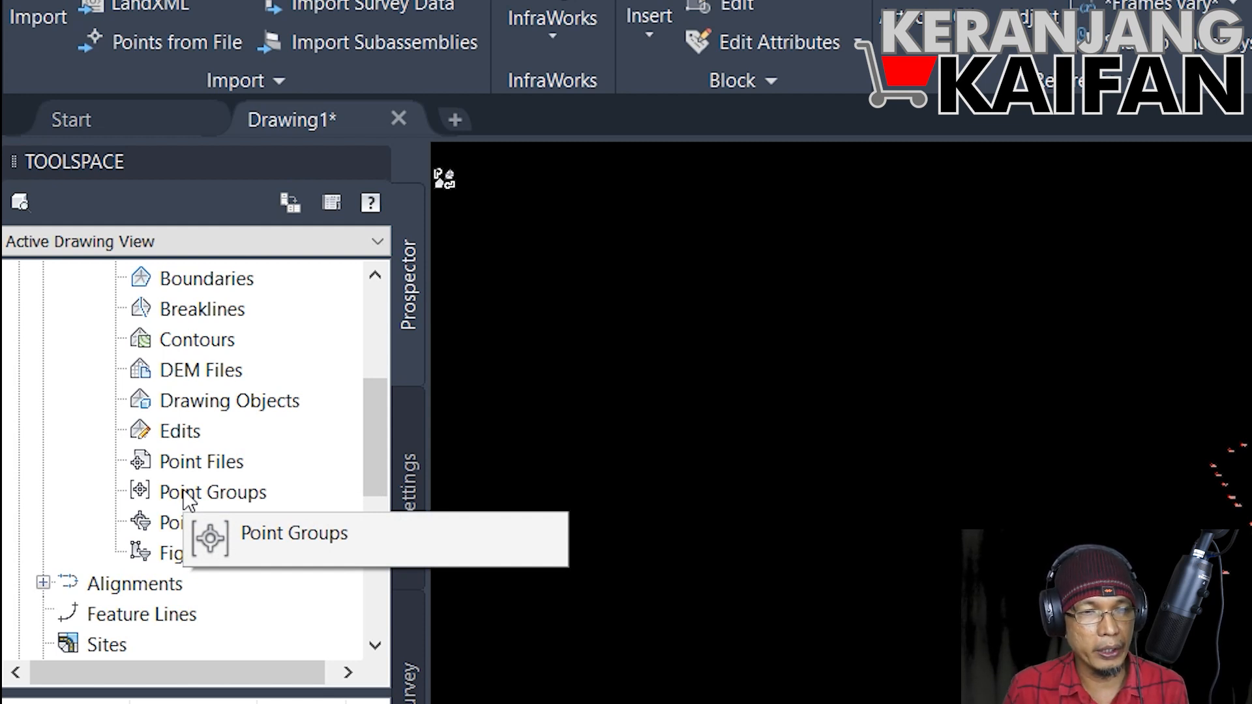
scroll(195, 496, "up", 2)
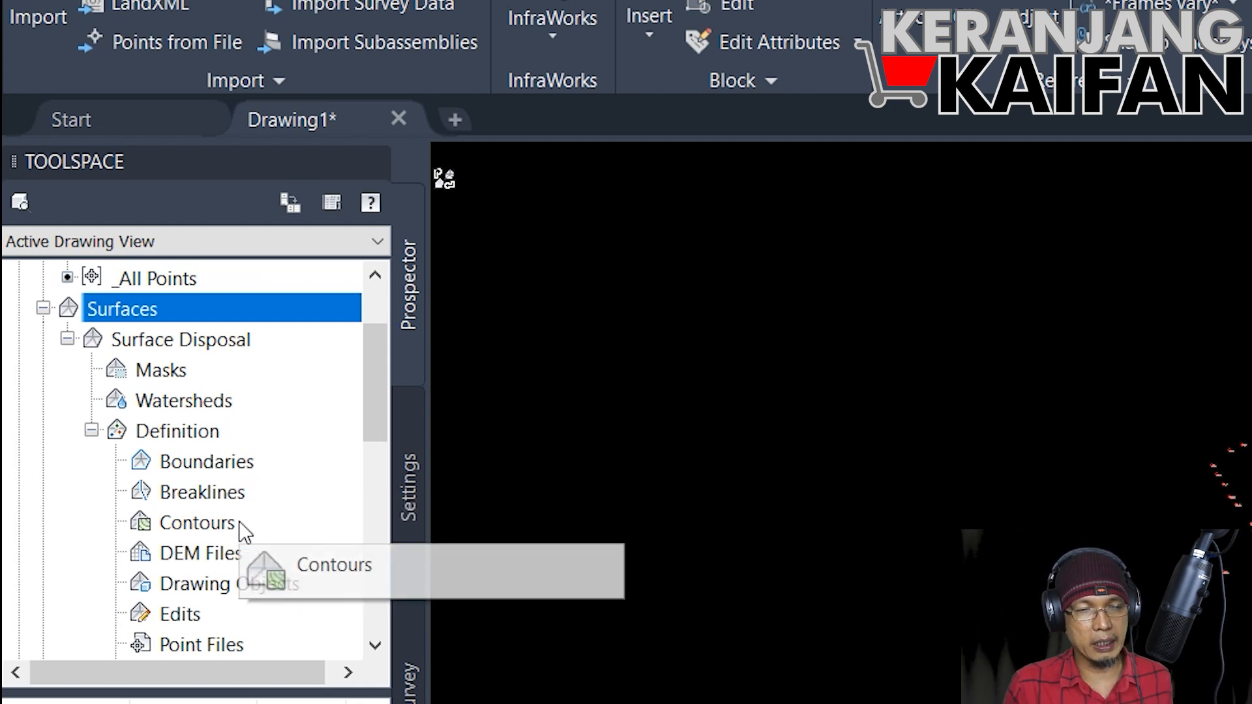
scroll(244, 532, "down", 3)
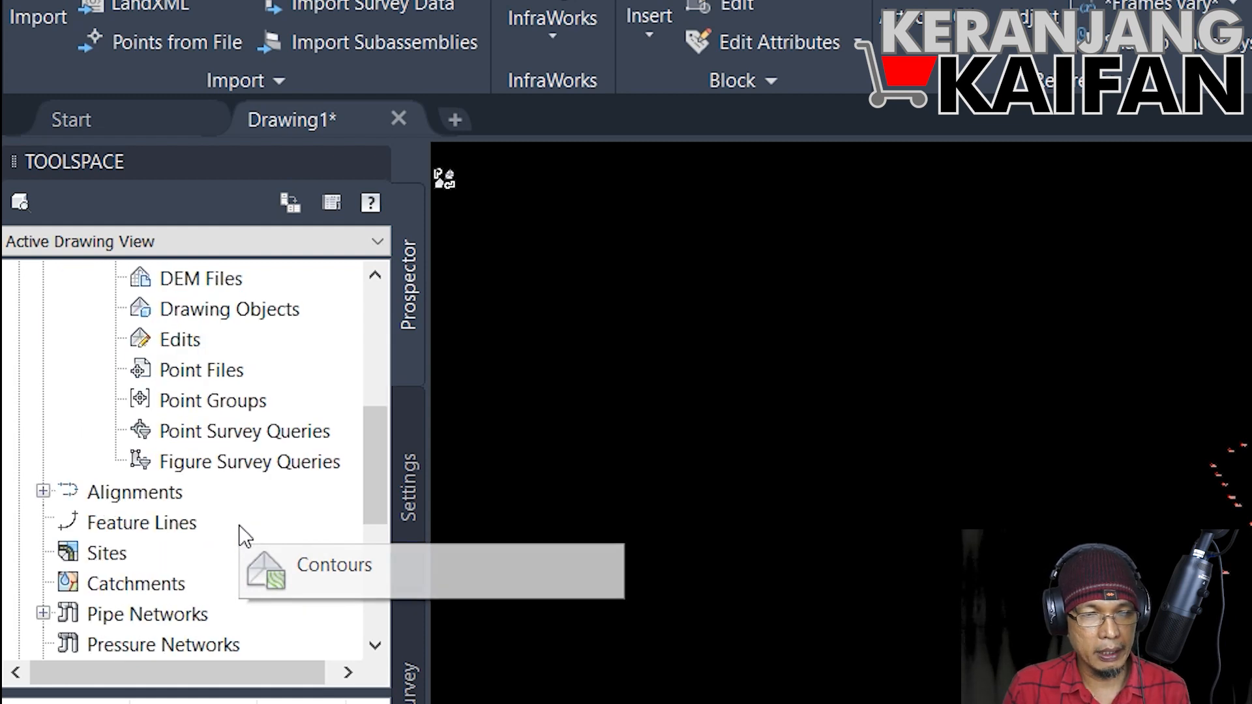
left_click(220, 401)
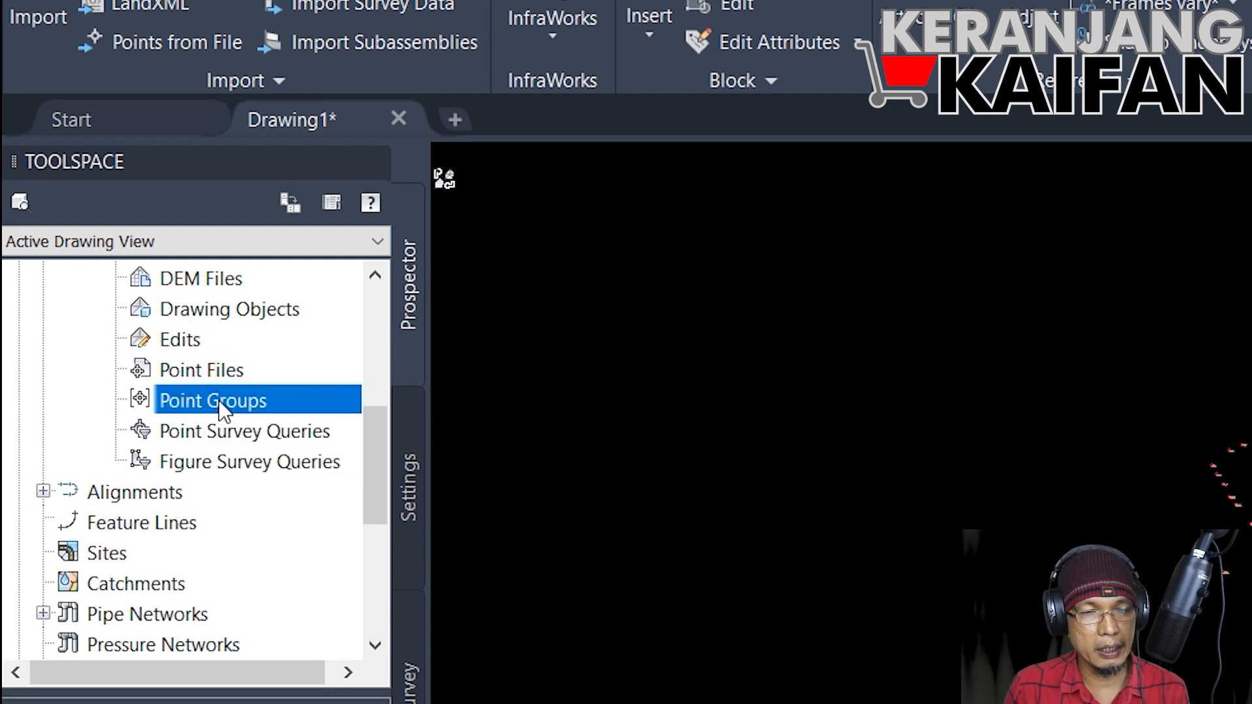
right_click(218, 400)
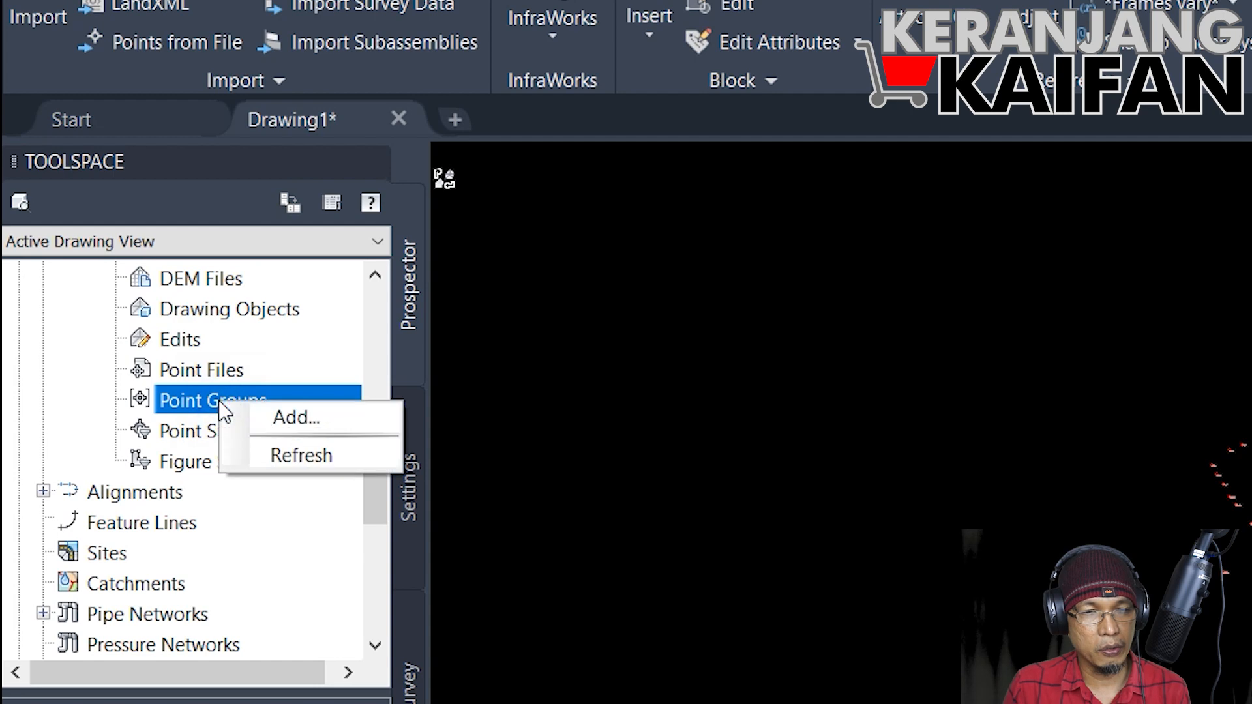
left_click(272, 417)
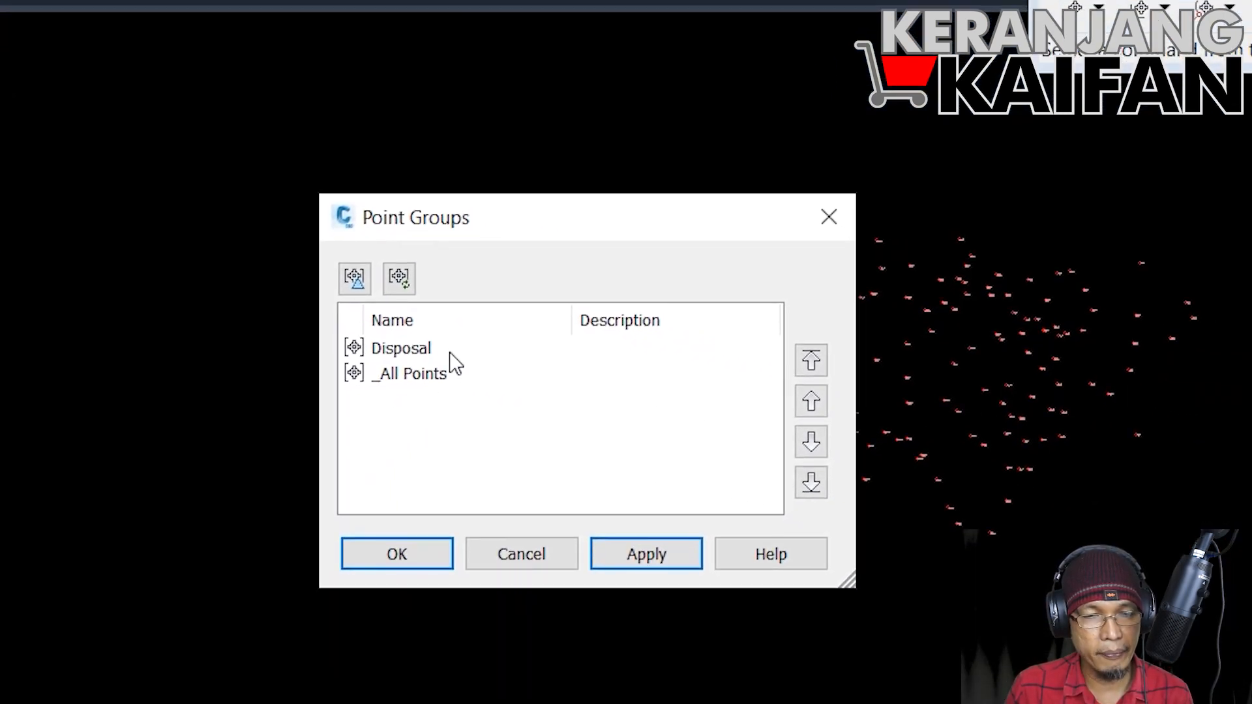
left_click(422, 353)
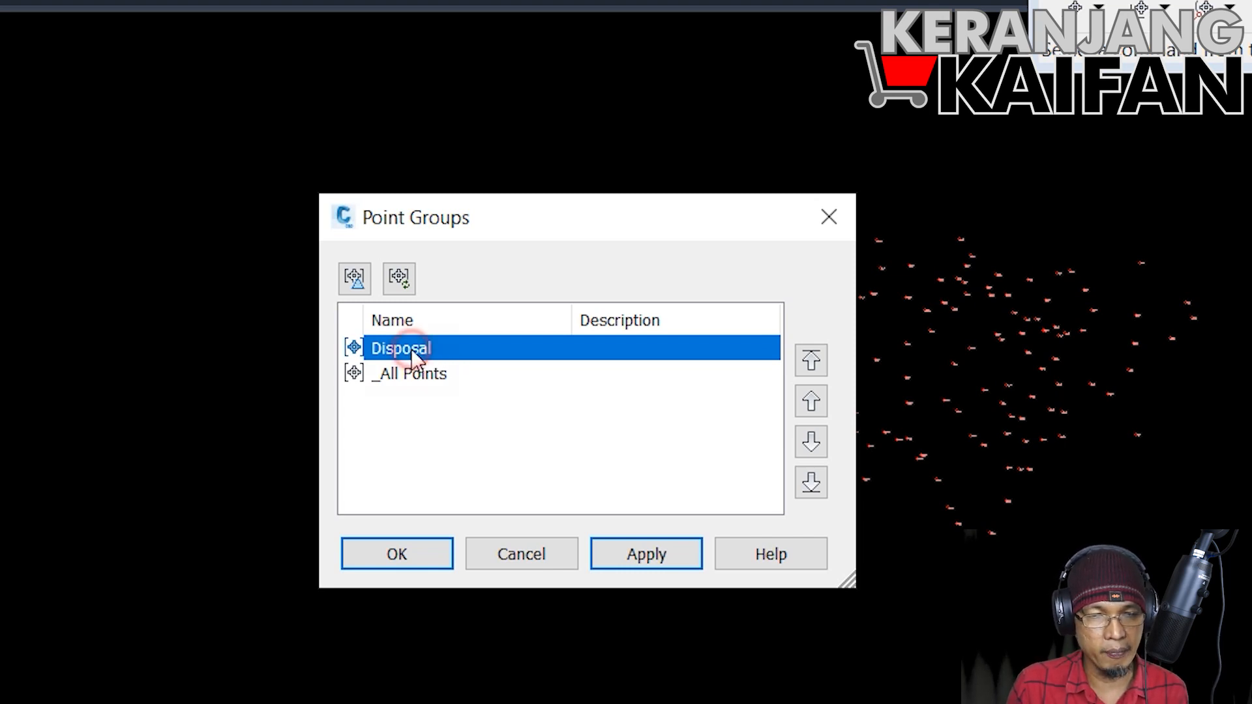
left_click(403, 557)
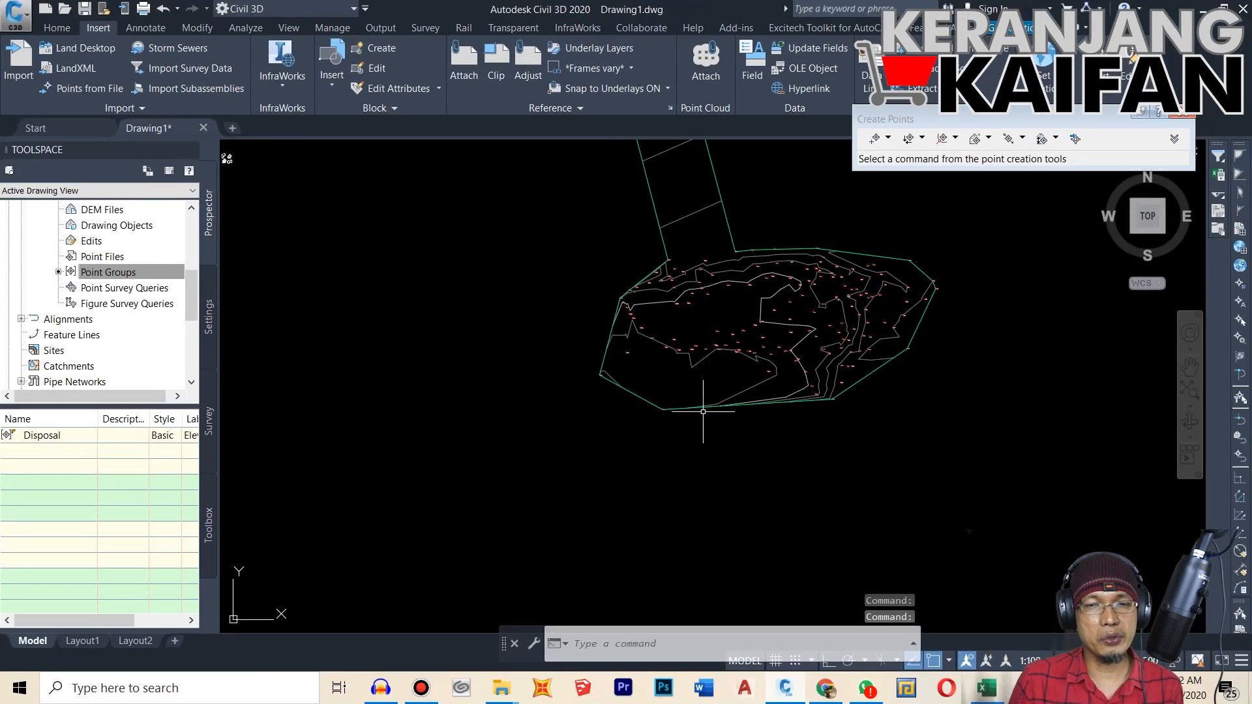
Step: Examine the surface's contours around the survey points and the long narrow strip extending away from its boundary
scroll(703, 411, "down", 5)
scroll(700, 345, "up", 2)
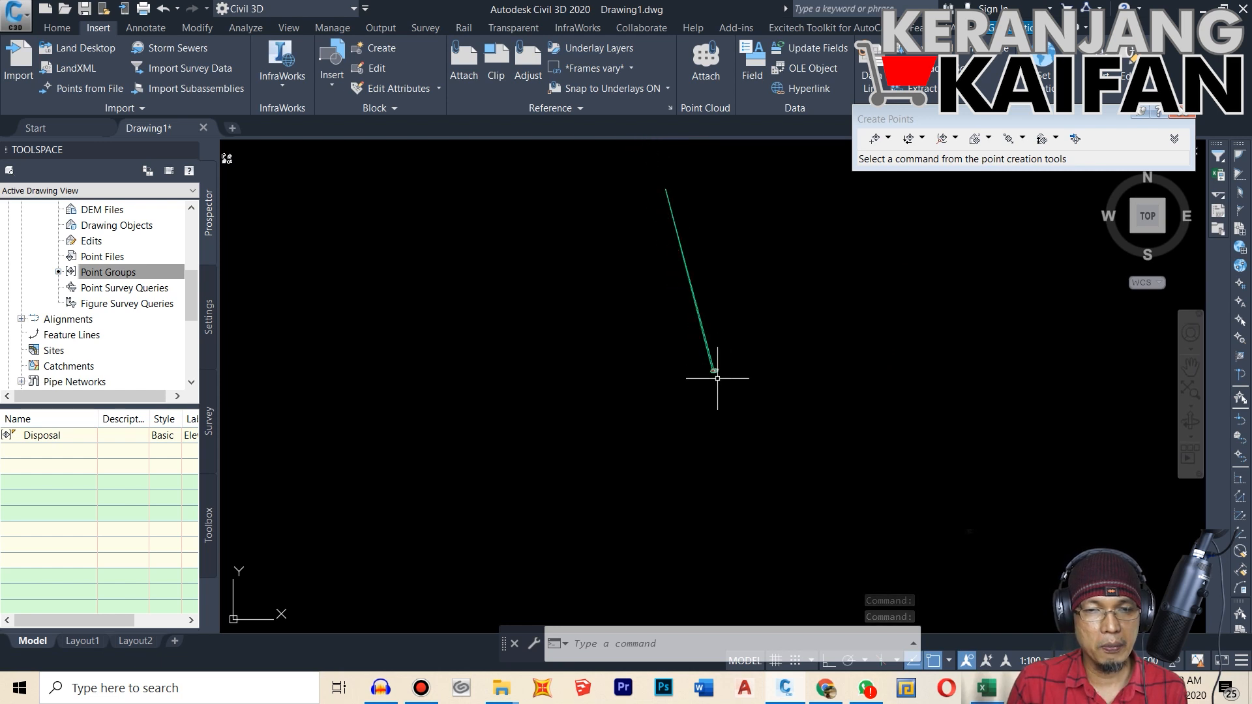
scroll(685, 337, "down", 3)
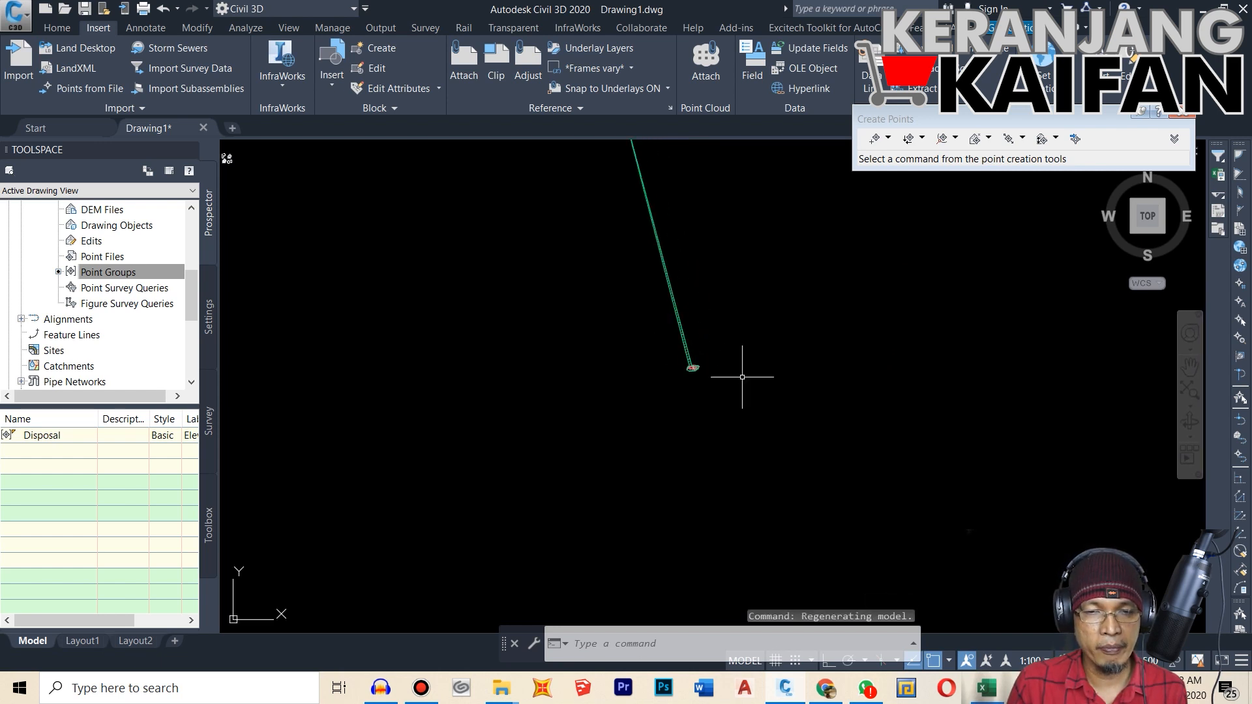
scroll(731, 362, "up", 3)
scroll(701, 355, "up", 6)
scroll(704, 355, "down", 5)
scroll(722, 358, "up", 3)
scroll(731, 373, "down", 3)
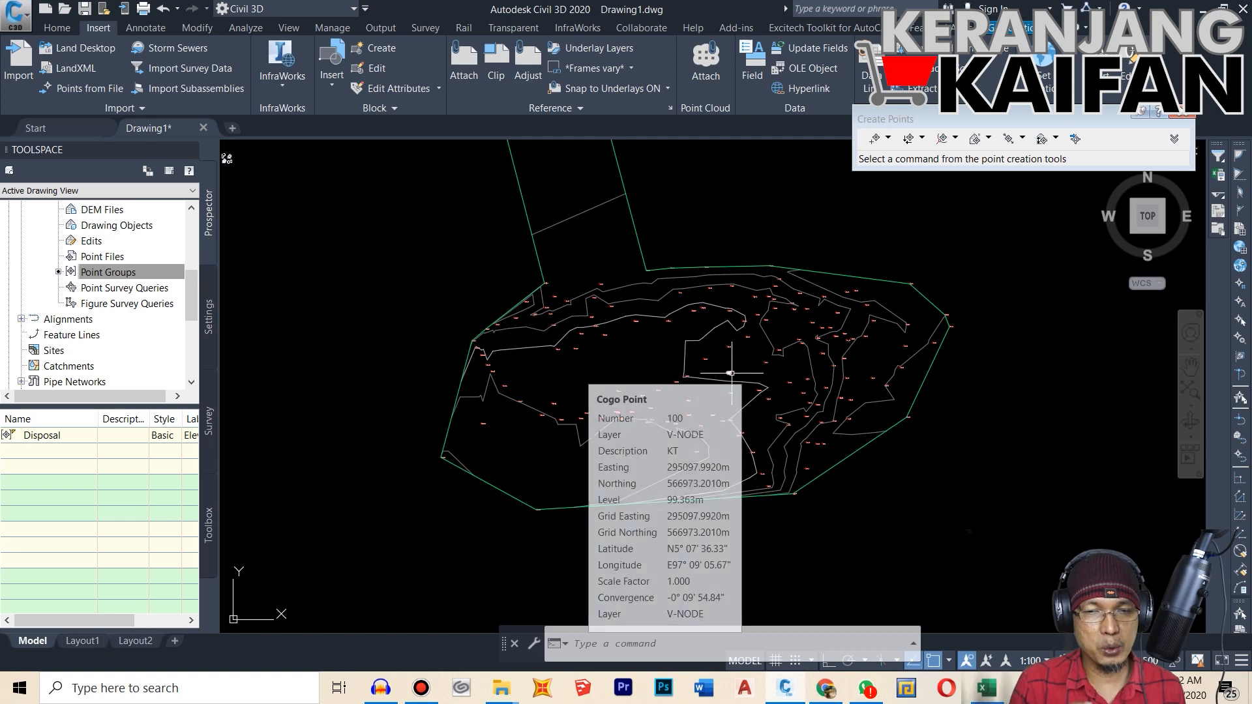
scroll(773, 416, "down", 5)
scroll(773, 416, "down", 5)
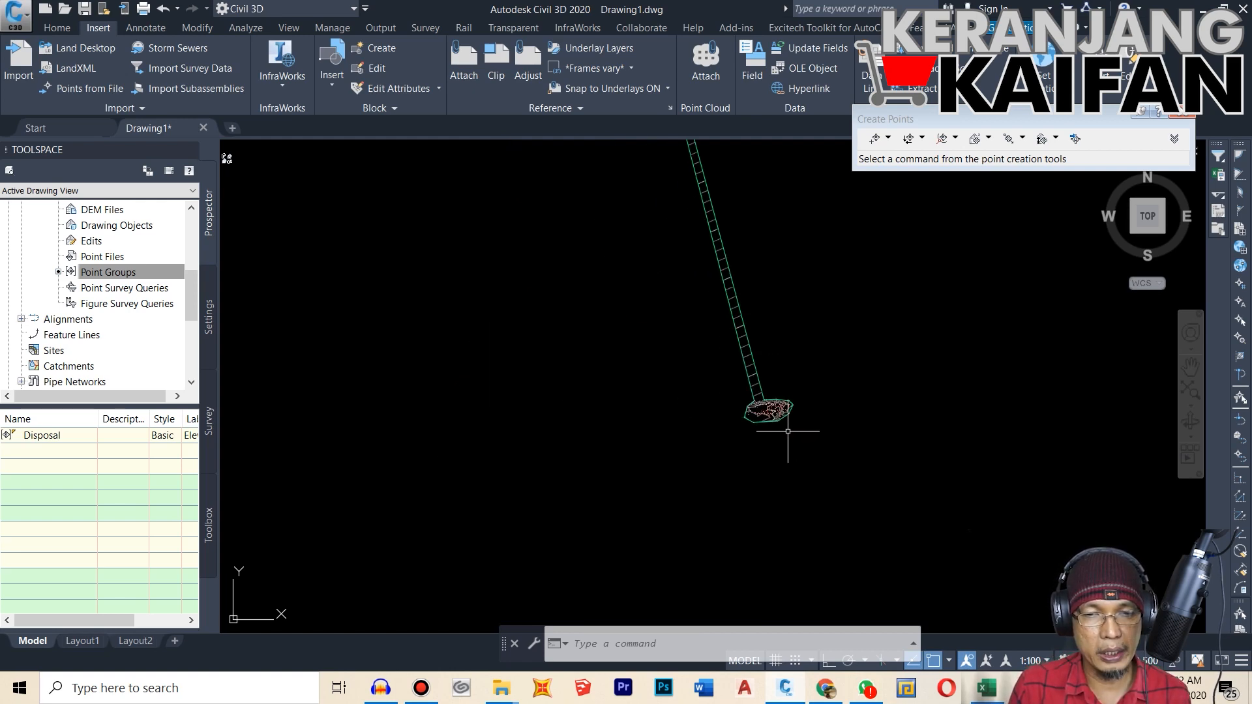
Step: Delete the stray survey point labelled 325.56 at the far end of the long narrow strip
scroll(740, 195, "up", 5)
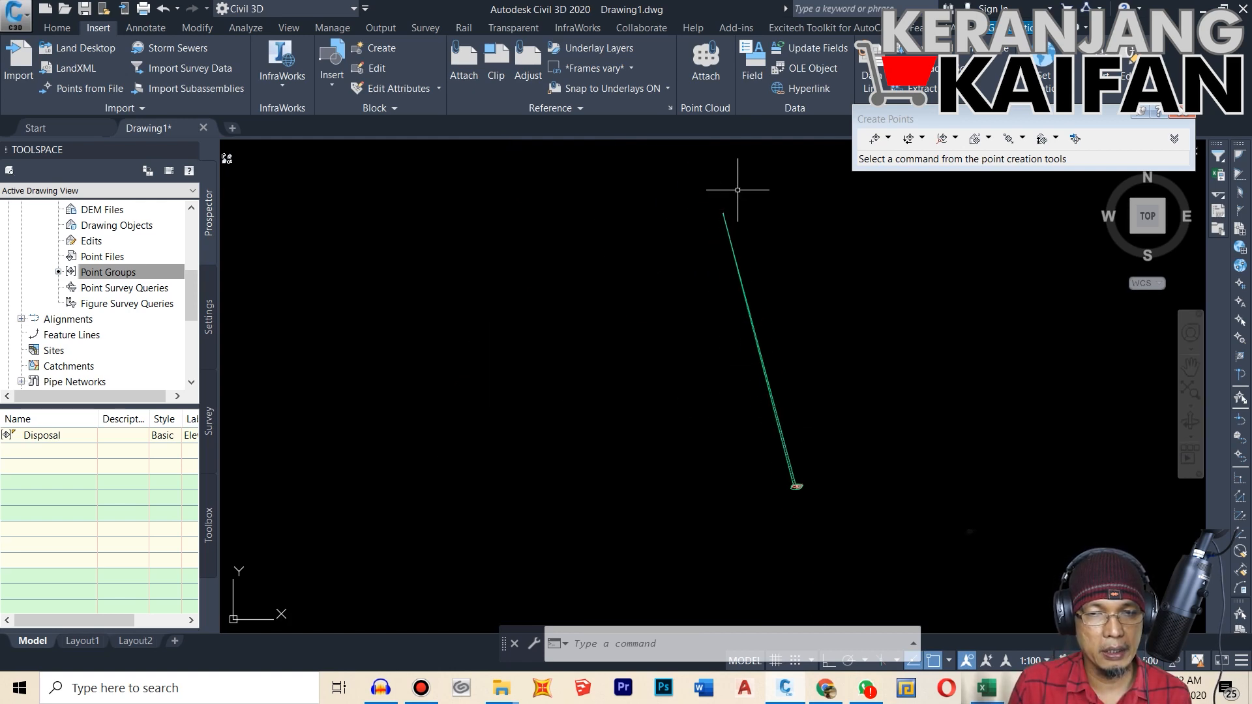
scroll(689, 218, "up", 7)
scroll(656, 295, "up", 2)
scroll(672, 306, "up", 4)
scroll(718, 320, "down", 2)
left_click(465, 213)
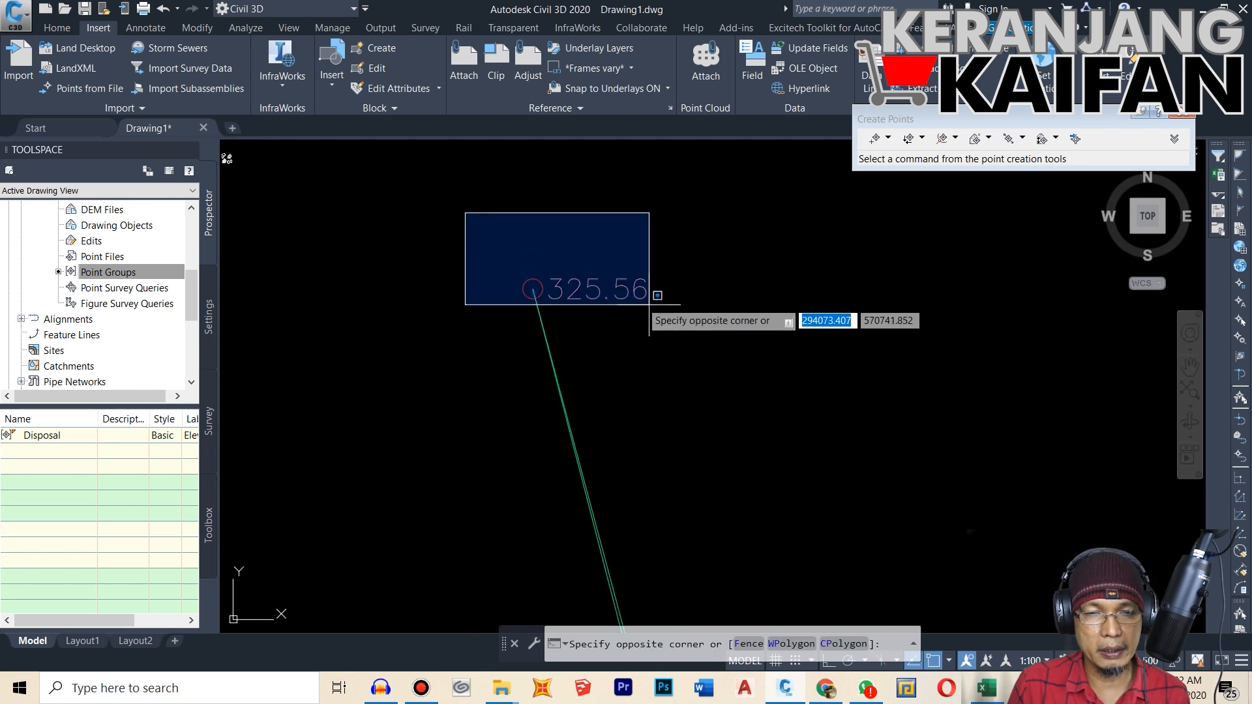
left_click(737, 352)
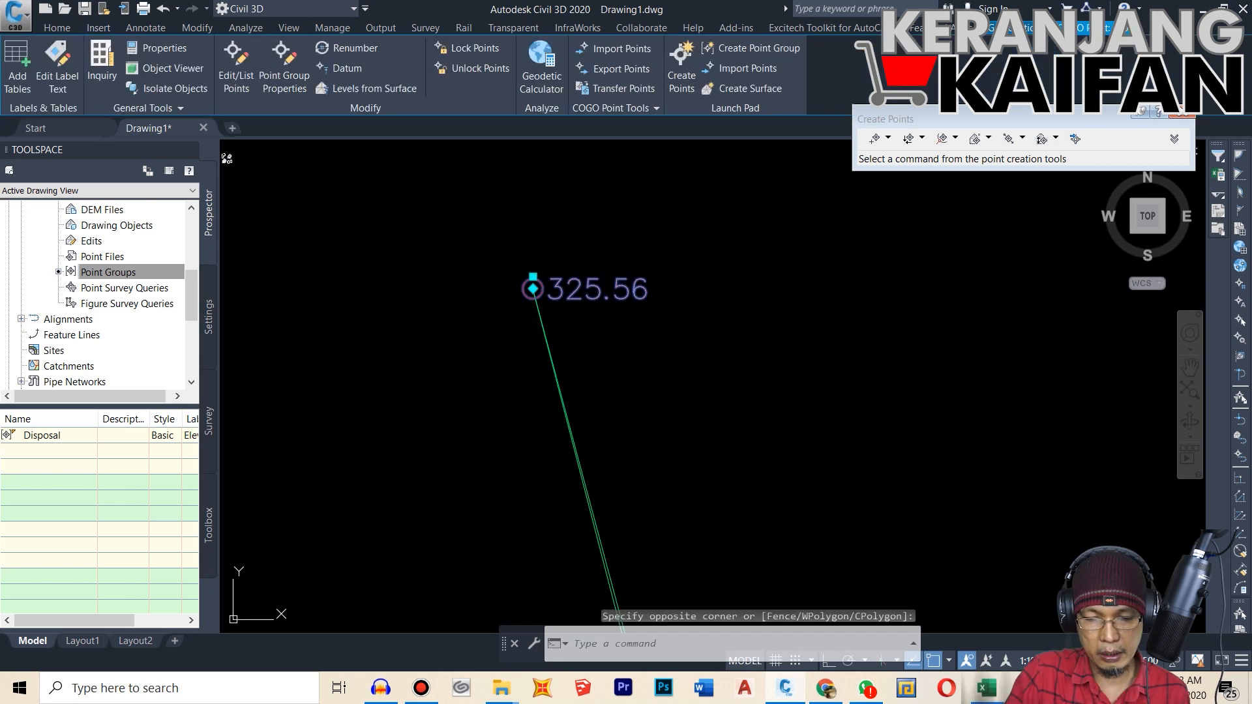
key("Delete")
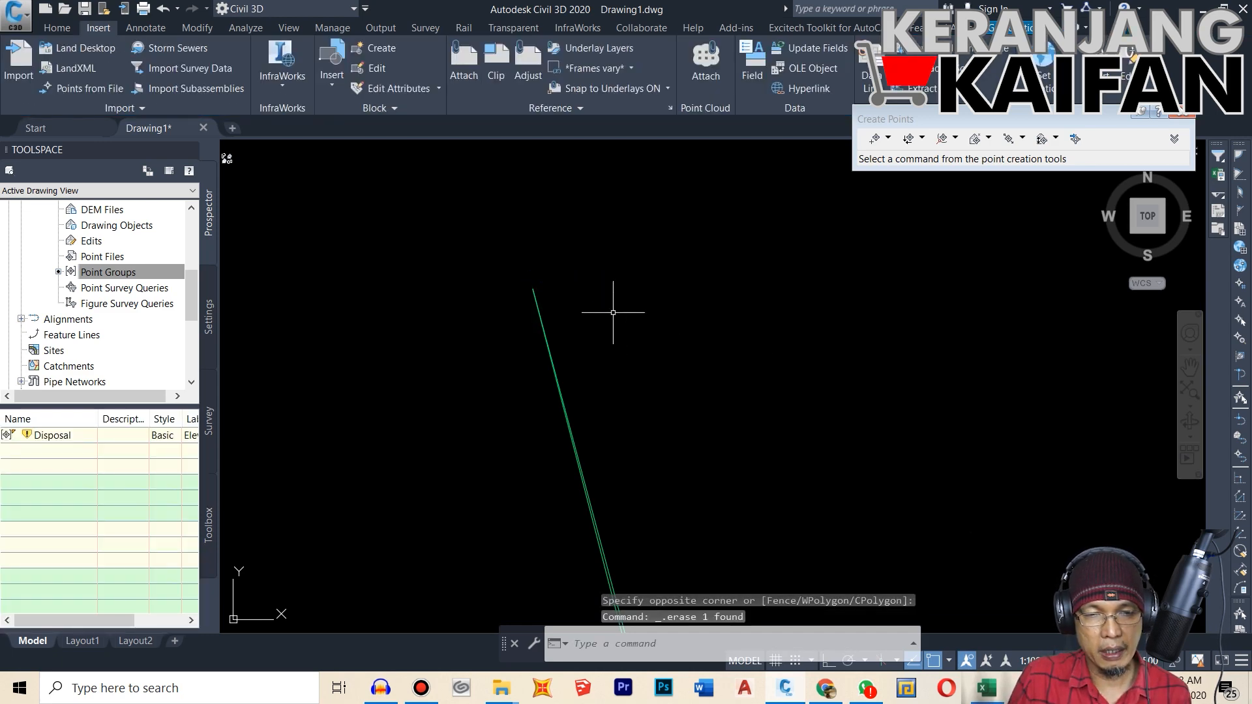
Step: Rebuild the Surface Disposal surface
scroll(535, 261, "down", 5)
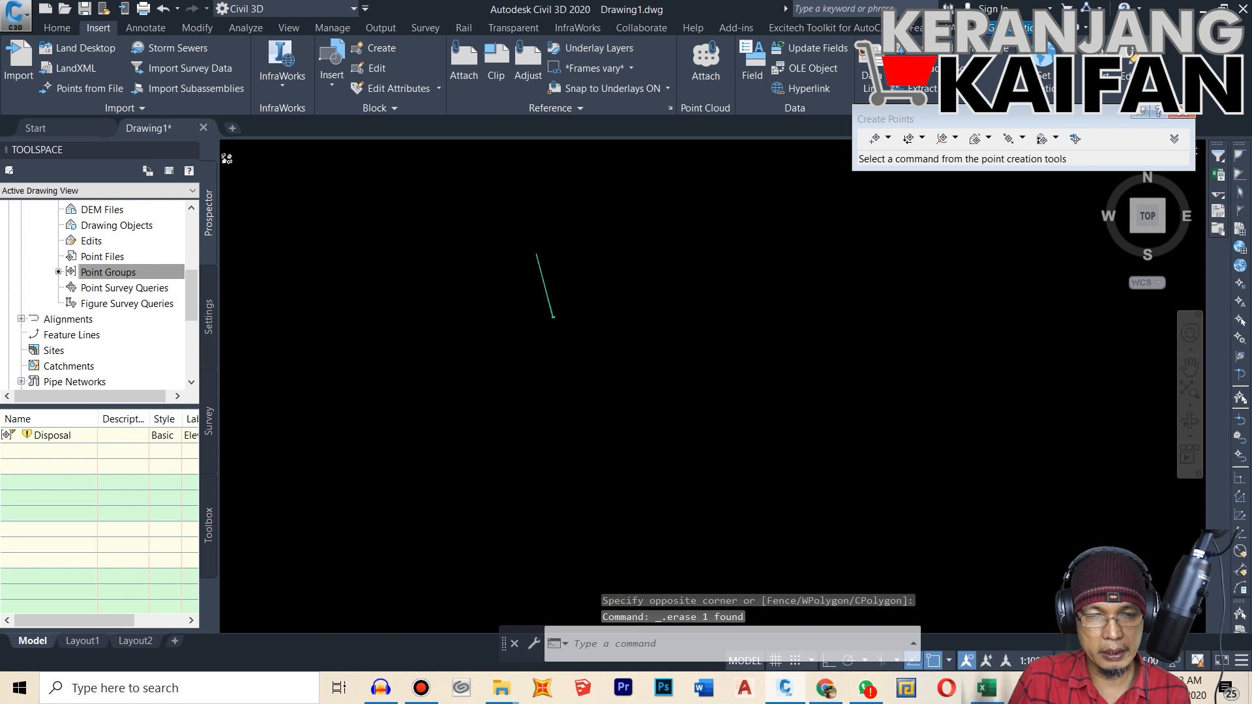
scroll(540, 273, "up", 2)
scroll(567, 372, "up", 3)
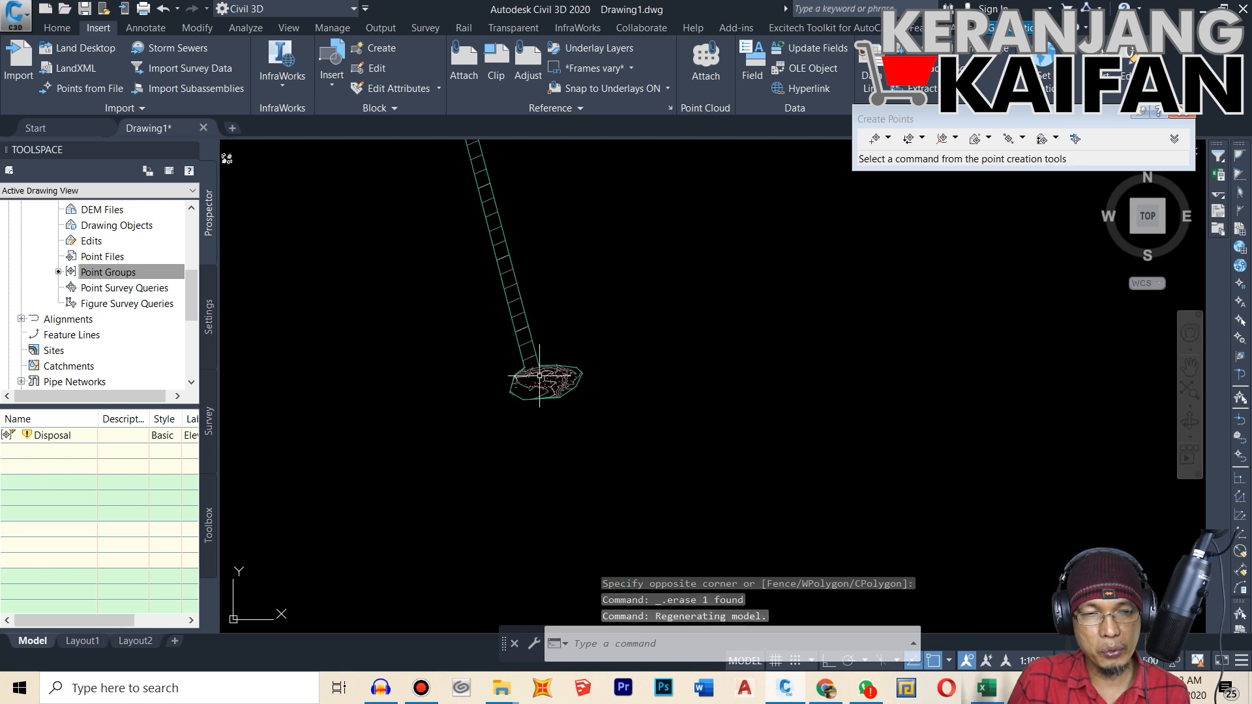
left_click_drag(194, 282, 194, 249)
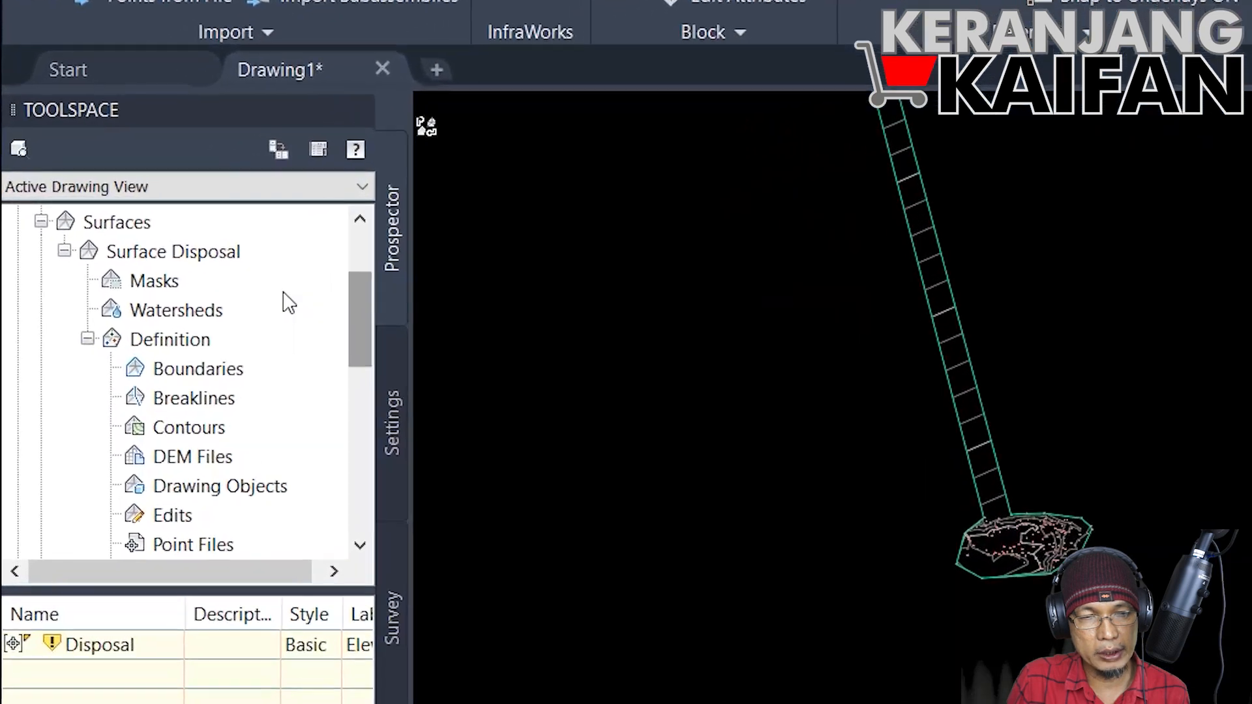
left_click(215, 260)
right_click(216, 261)
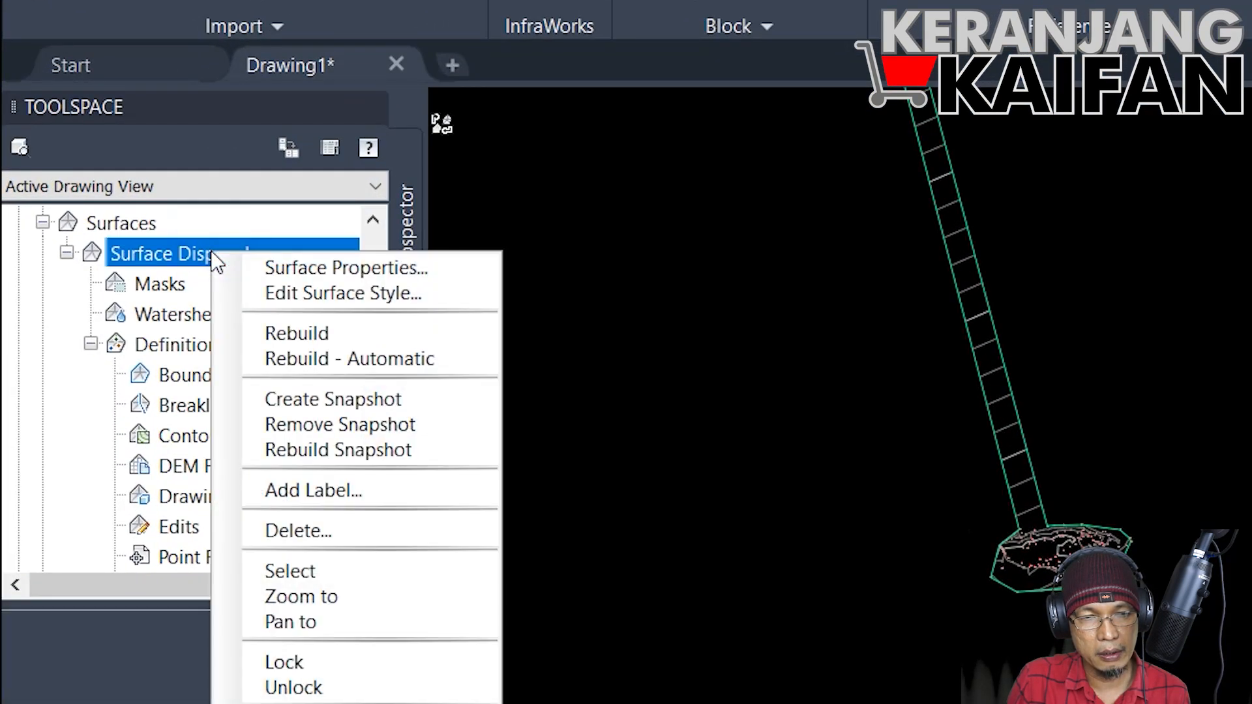
left_click(300, 333)
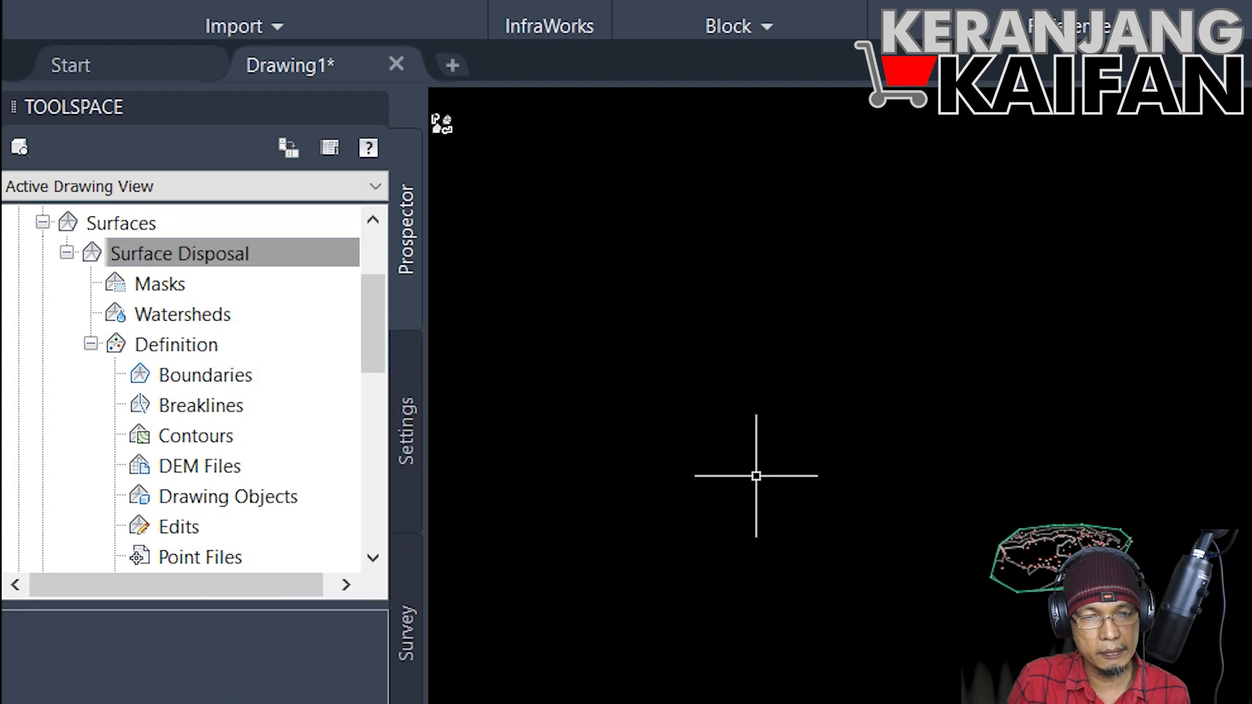
Step: Examine the rebuilt surface's boundary, its contour lines and the elevation labels of the points between them
scroll(1043, 555, "up", 6)
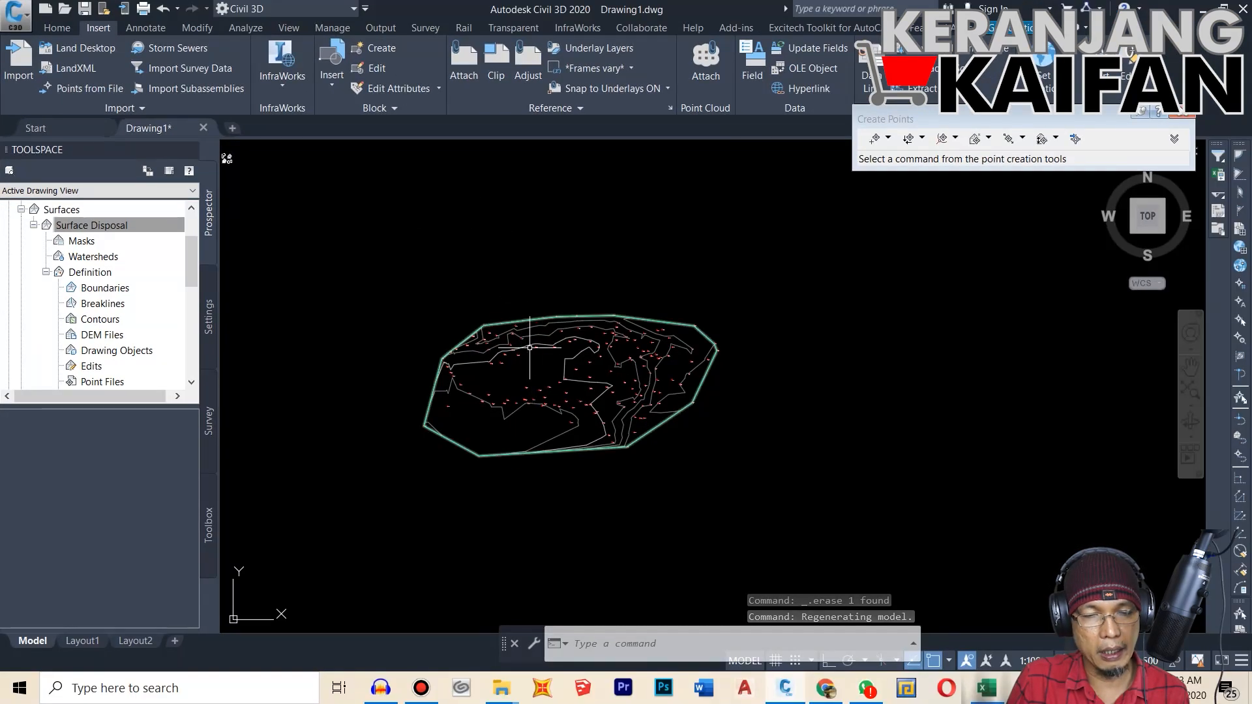
mouse_move(566, 362)
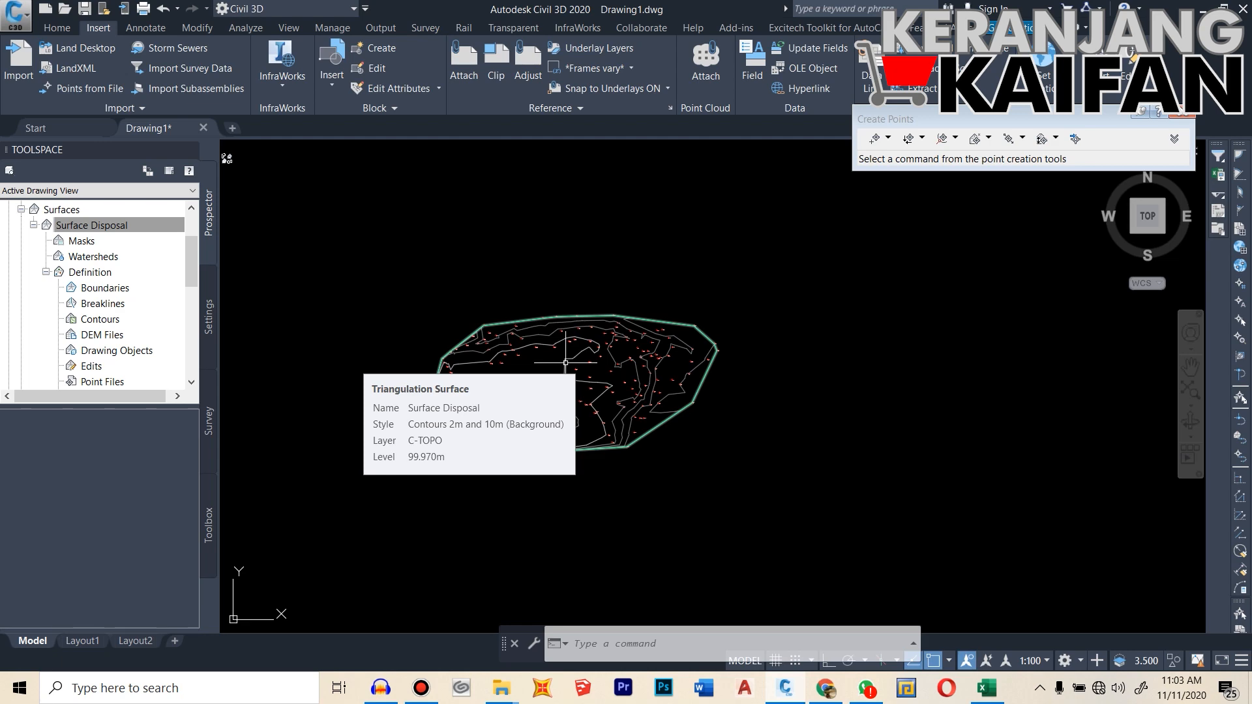
scroll(565, 363, "up", 5)
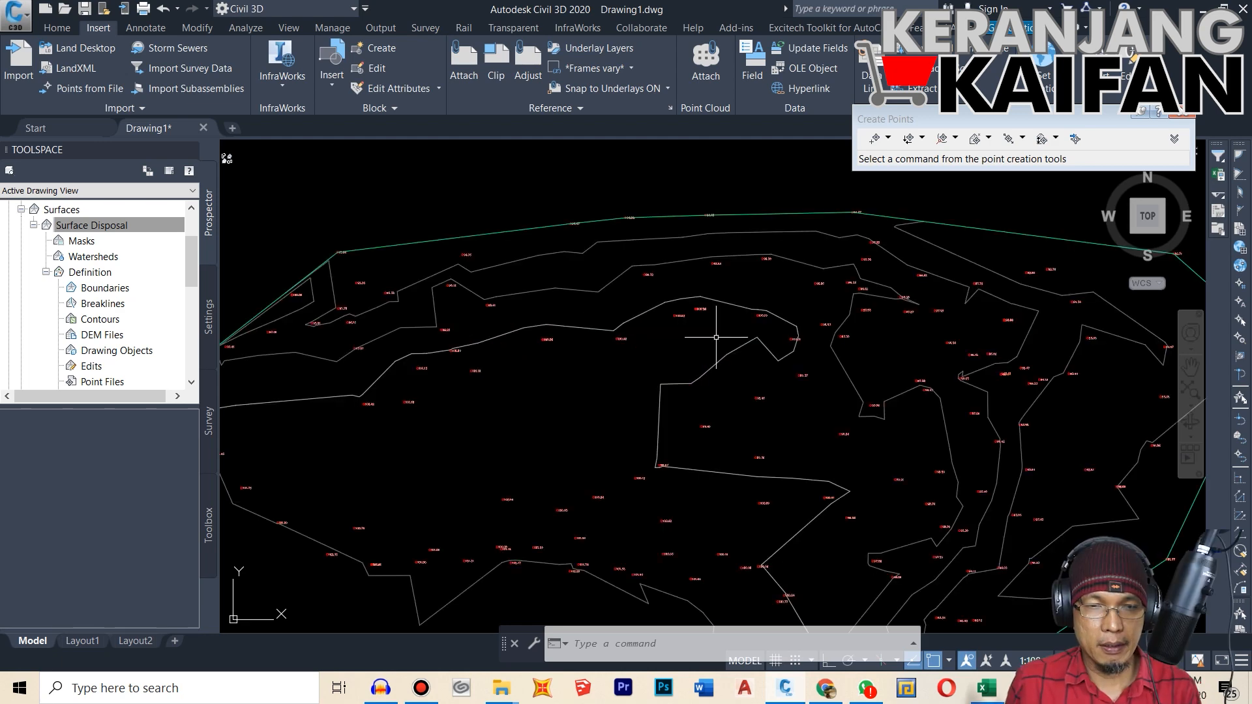
scroll(581, 297, "down", 5)
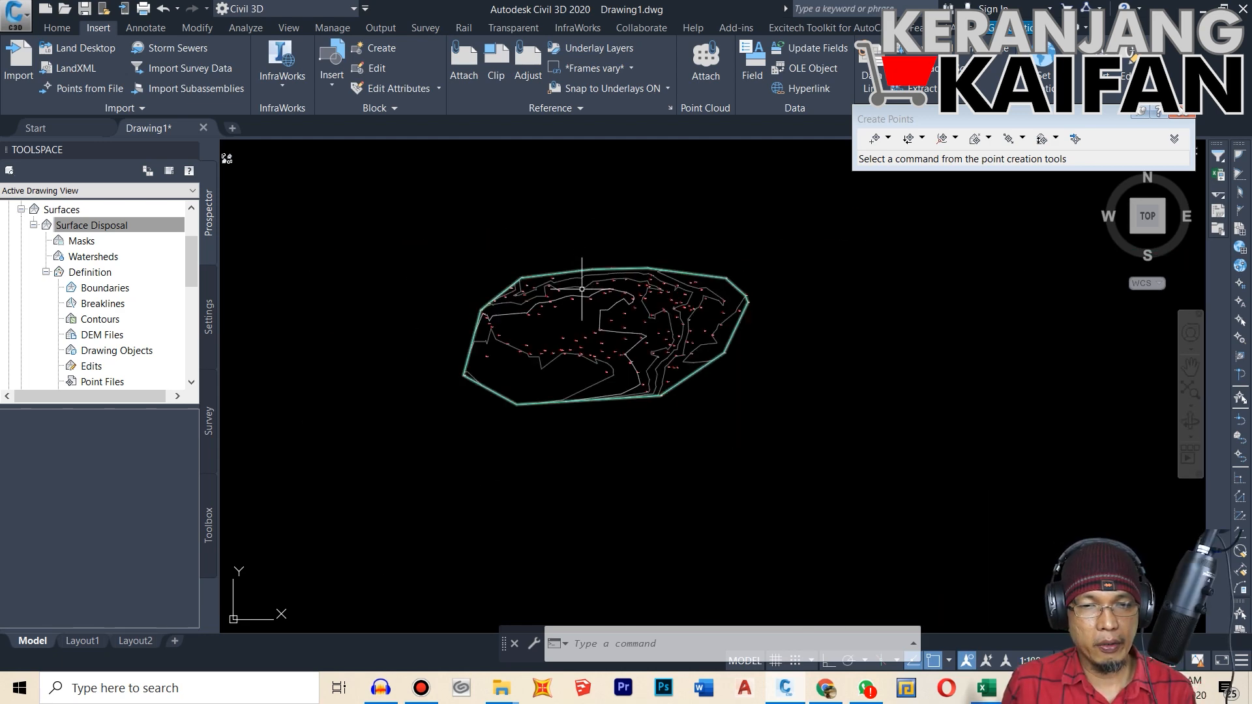
scroll(581, 298, "up", 3)
scroll(609, 288, "up", 5)
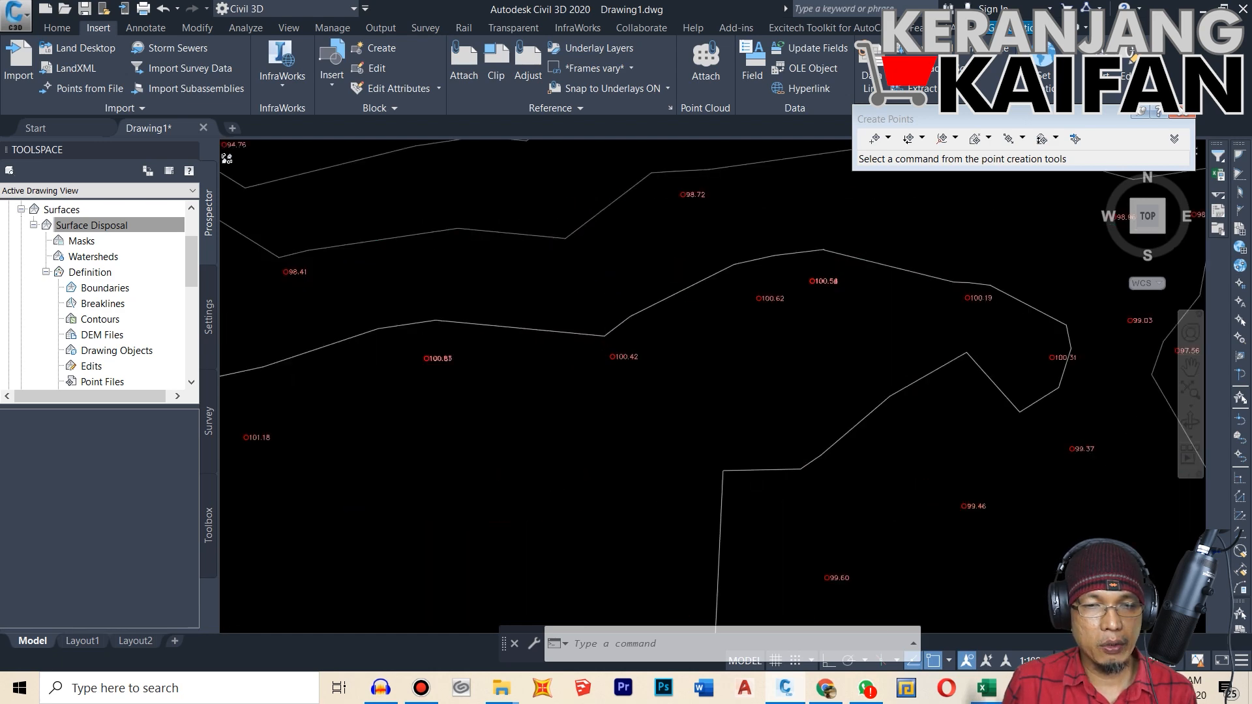
scroll(694, 424, "down", 3)
scroll(696, 419, "up", 3)
mouse_move(693, 409)
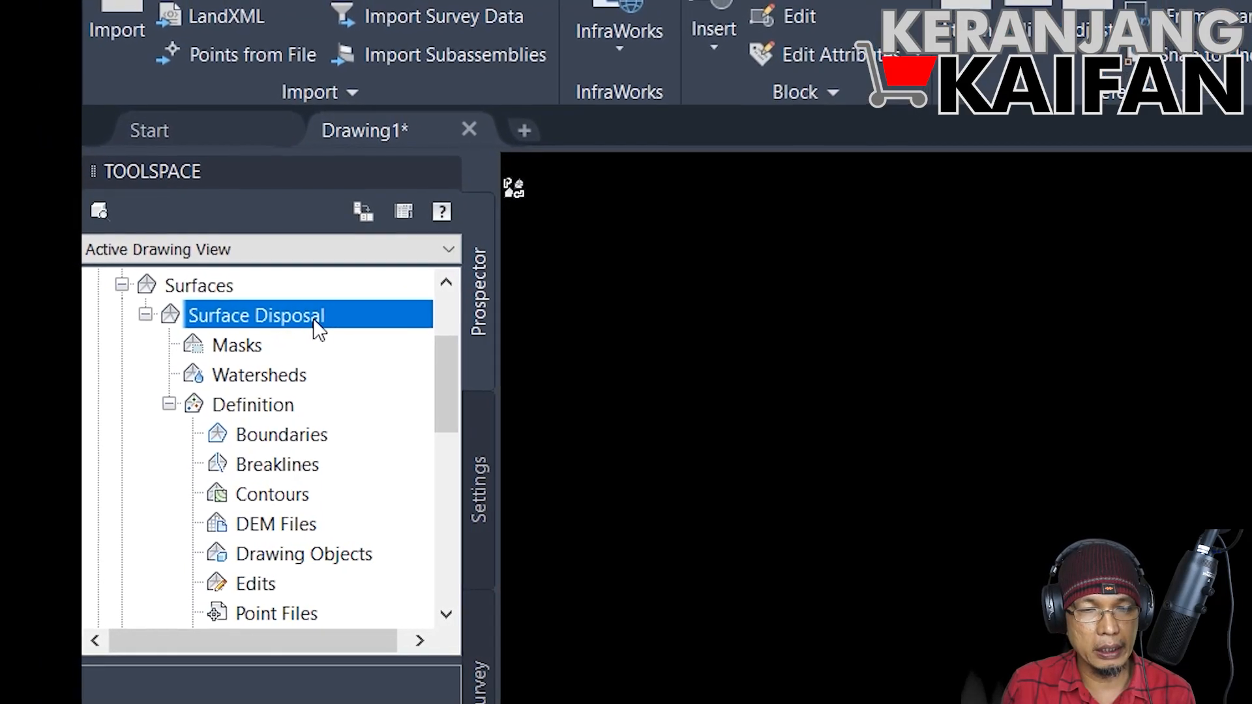
Step: Open the style of Surface Disposal for editing and expand the Contour Smoothing properties of its contours
right_click(304, 318)
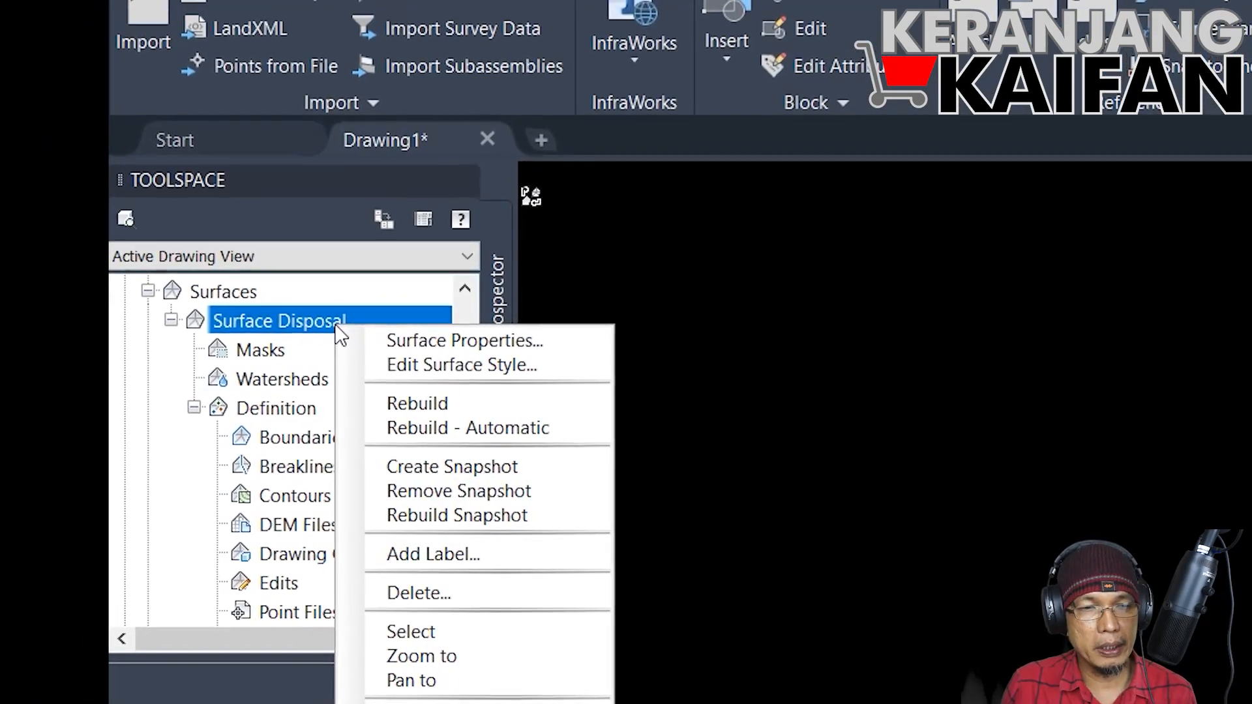
left_click(442, 368)
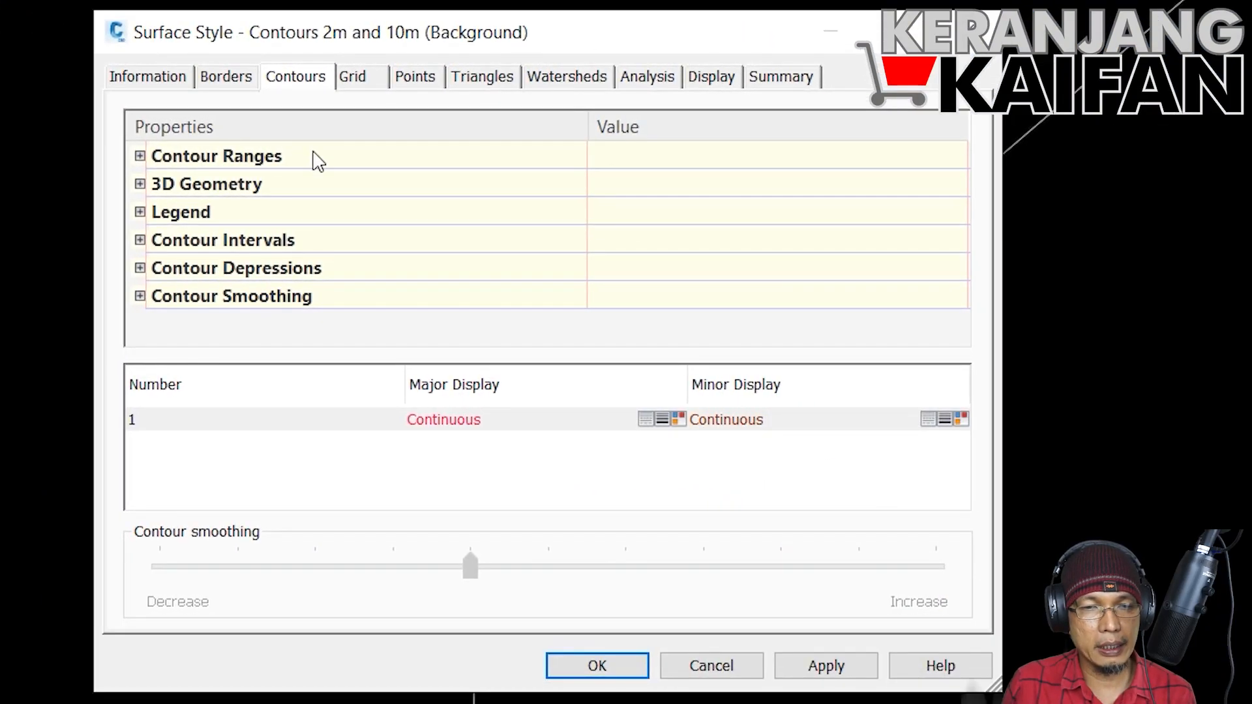
left_click(247, 83)
left_click(288, 82)
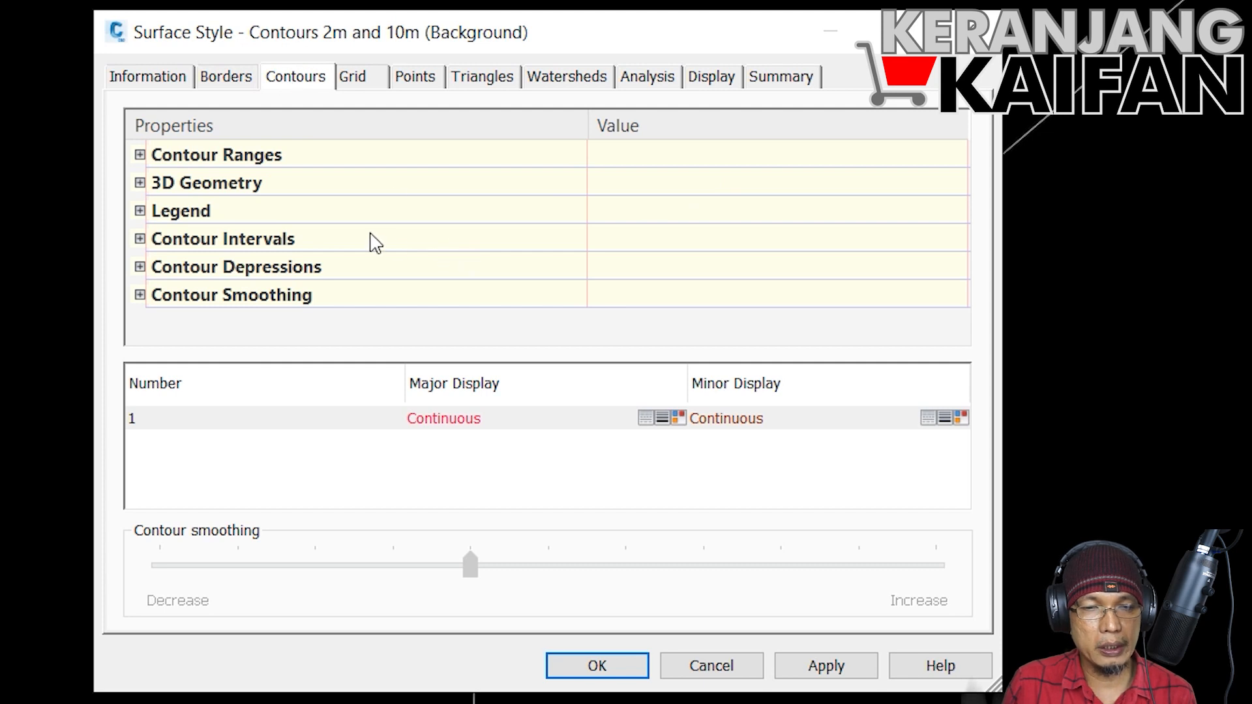
left_click(143, 294)
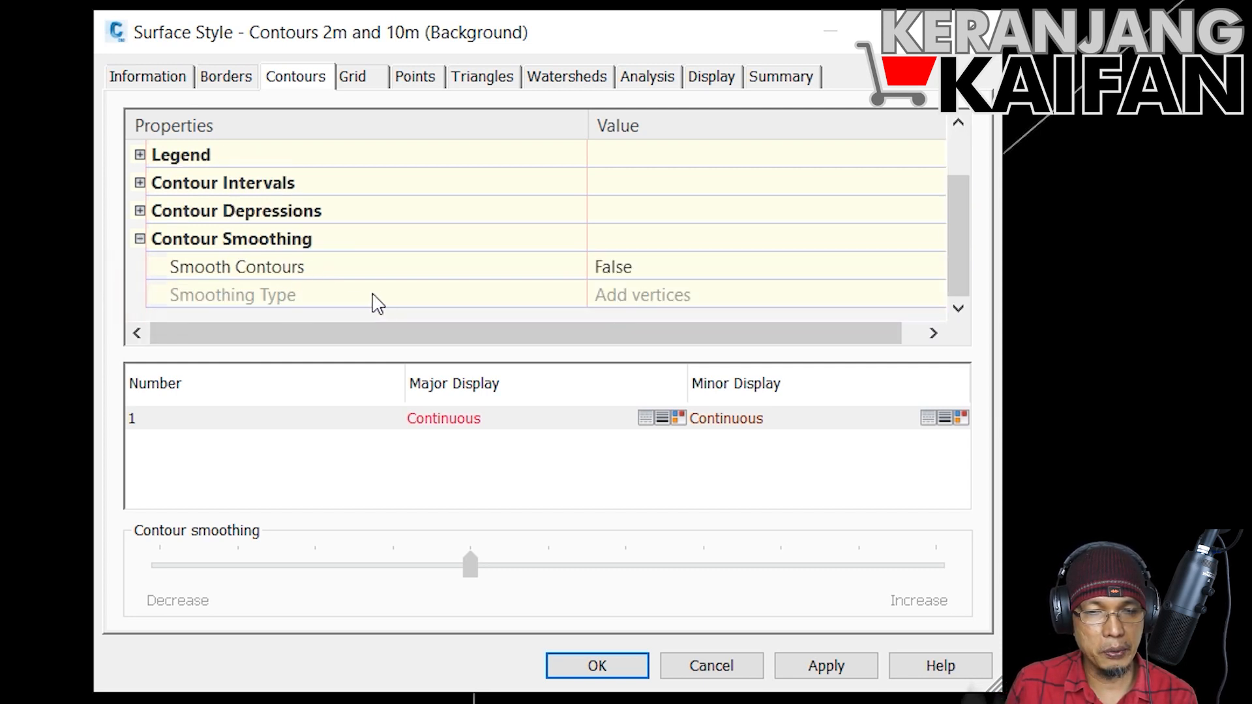
Step: Set Smooth Contours to True in the Contours 2m and 10m (Background) surface style
left_click(630, 272)
left_click(627, 270)
left_click(629, 311)
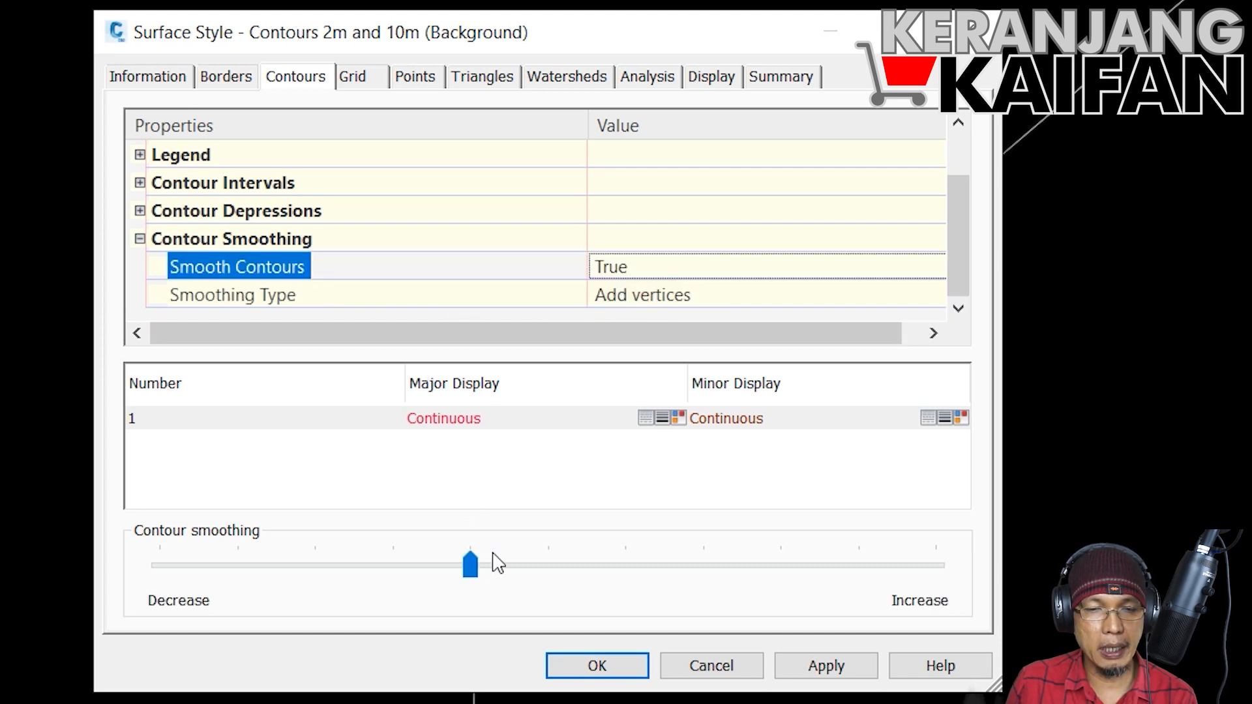
Step: Switch Smooth Contours back to False in the surface style
left_click(652, 269)
left_click(651, 271)
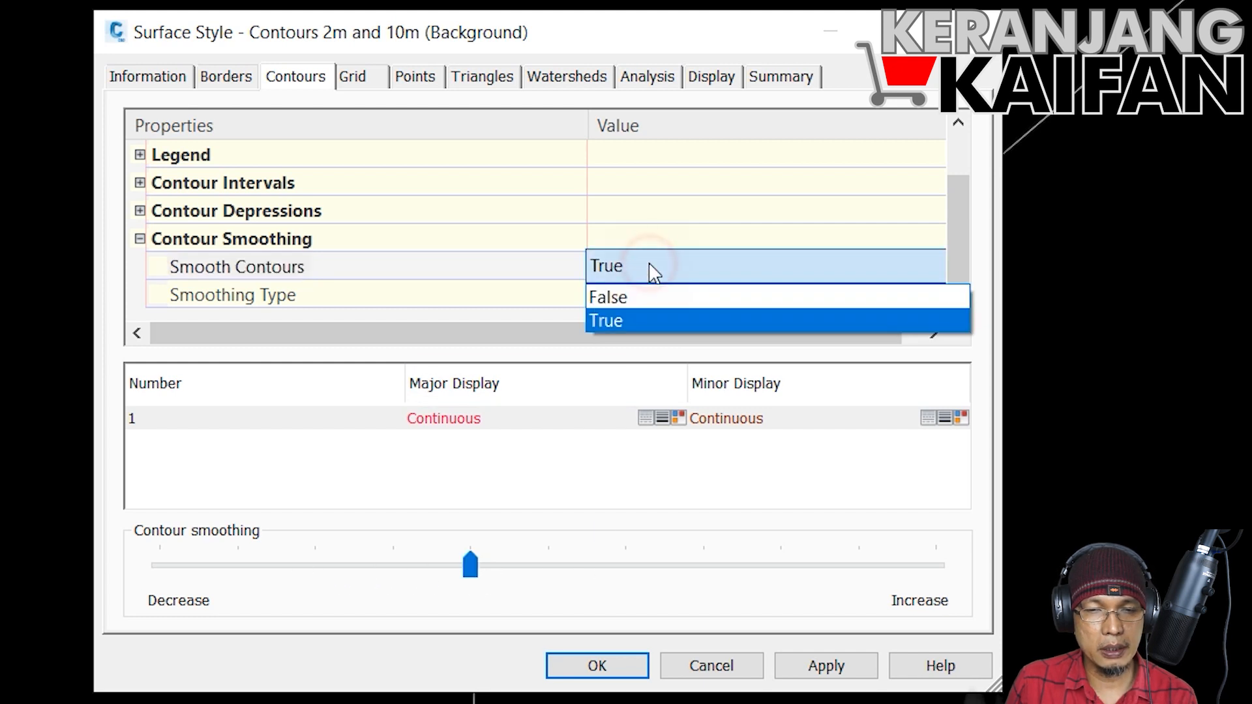
left_click(647, 297)
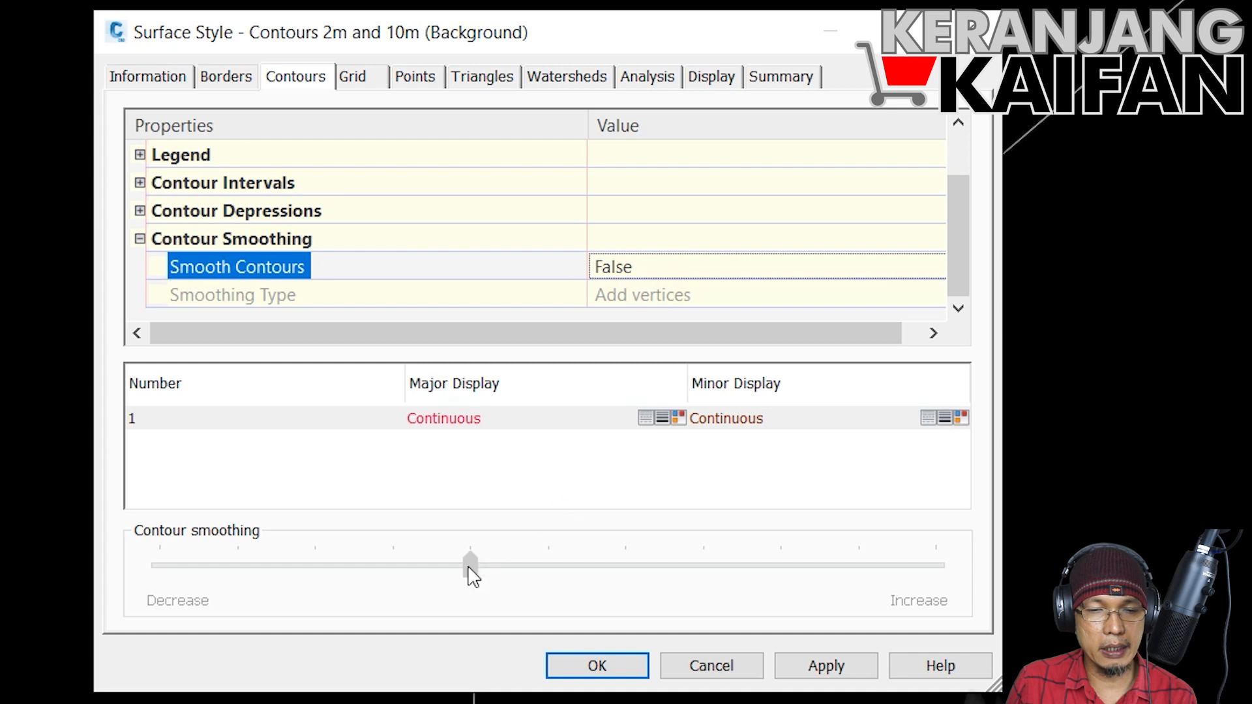
Step: Set Smooth Contours to True in the surface style and raise the contour smoothing to three notches below the maximum
left_click(645, 268)
left_click(646, 268)
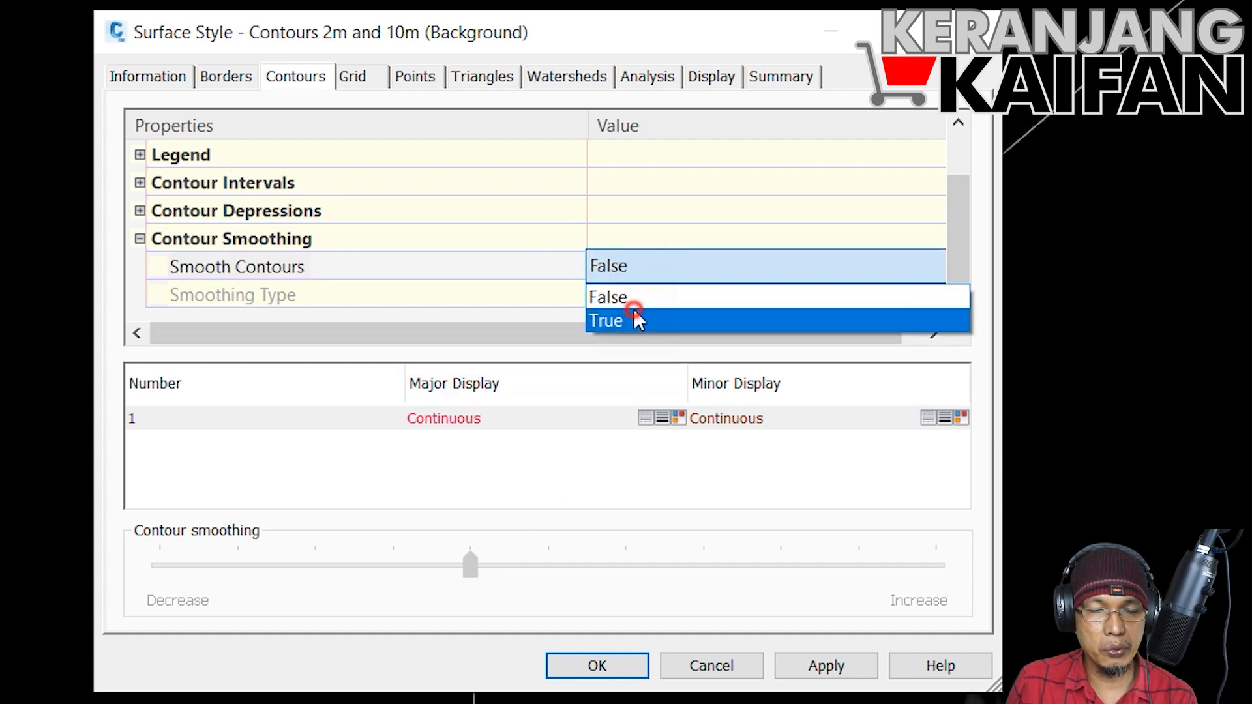
left_click(631, 319)
left_click(474, 569)
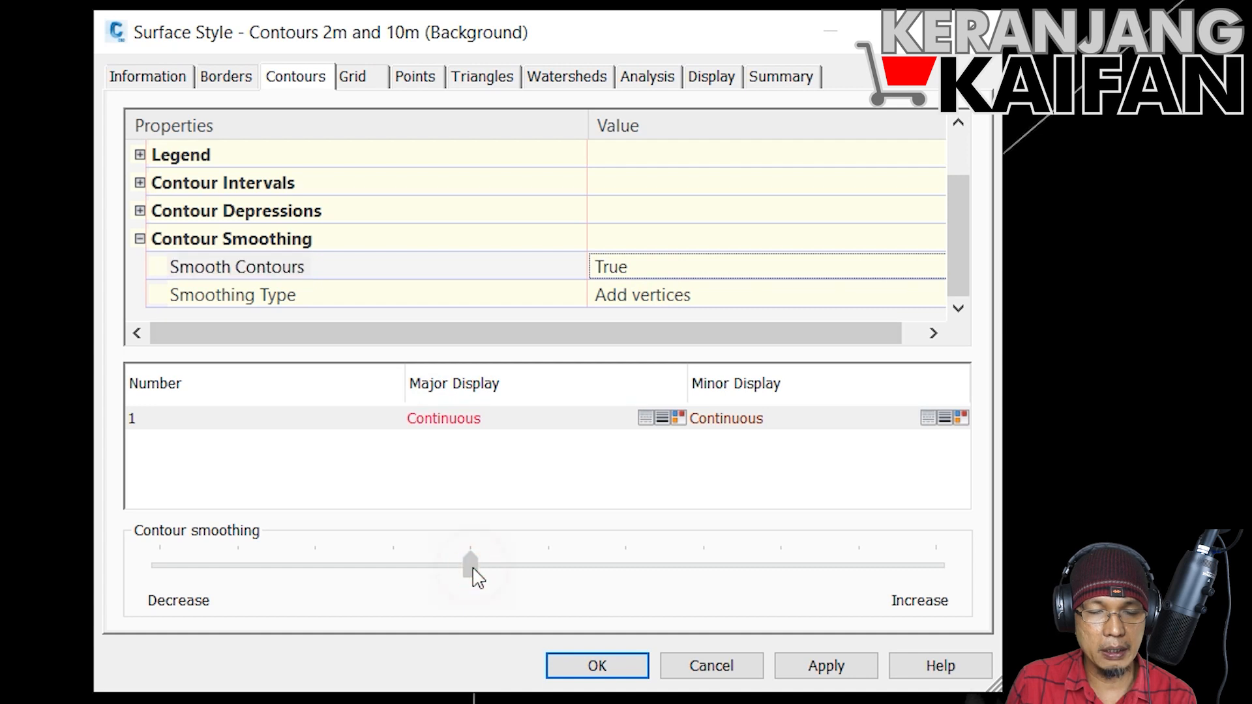
left_click_drag(473, 570, 689, 584)
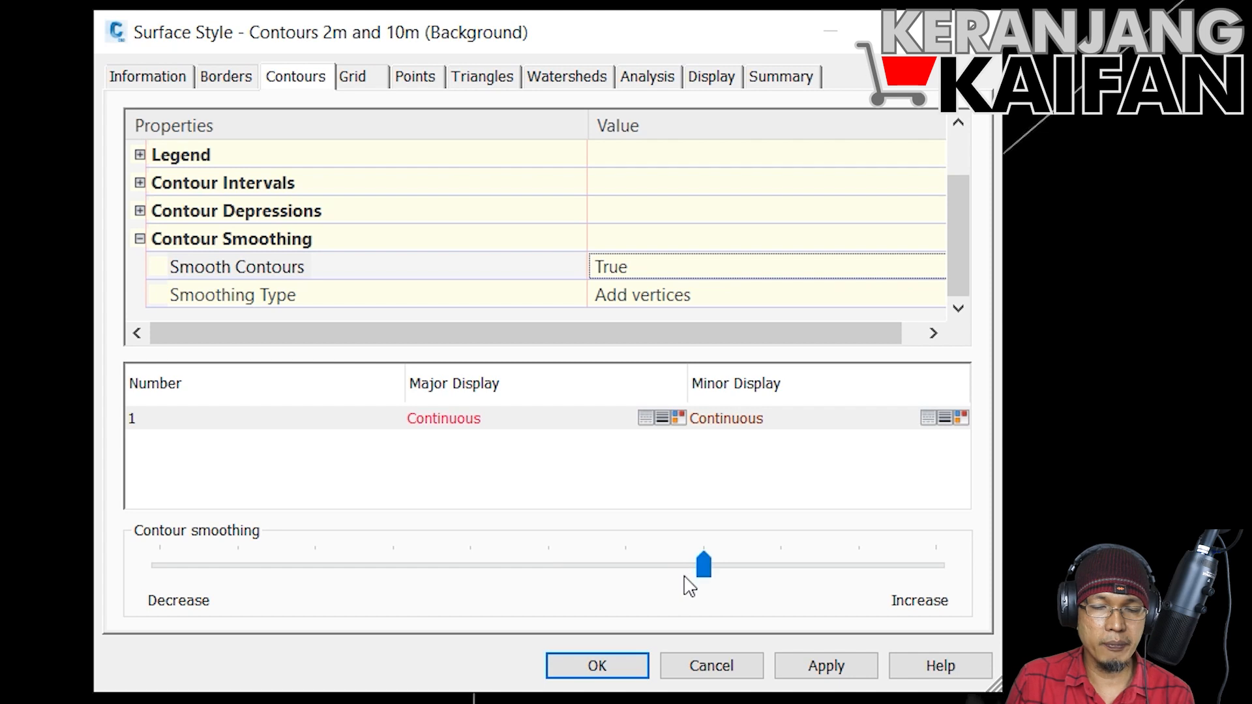
left_click(630, 668)
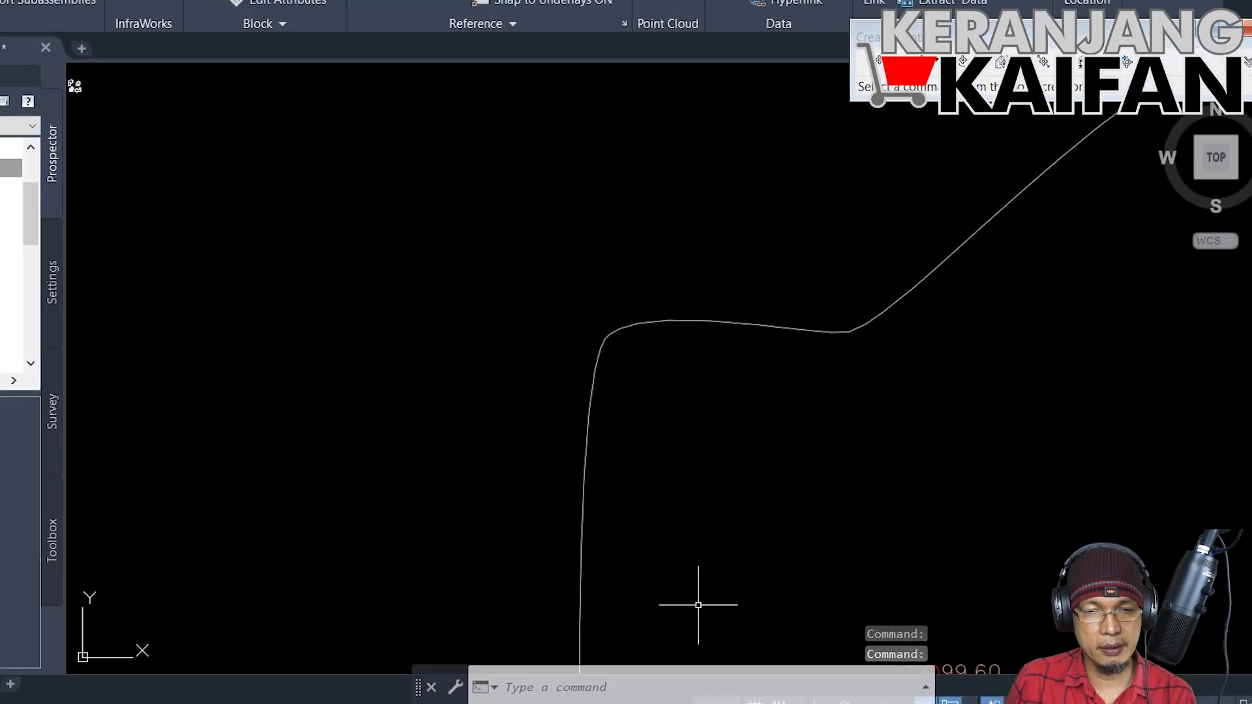
scroll(785, 352, "up", 5)
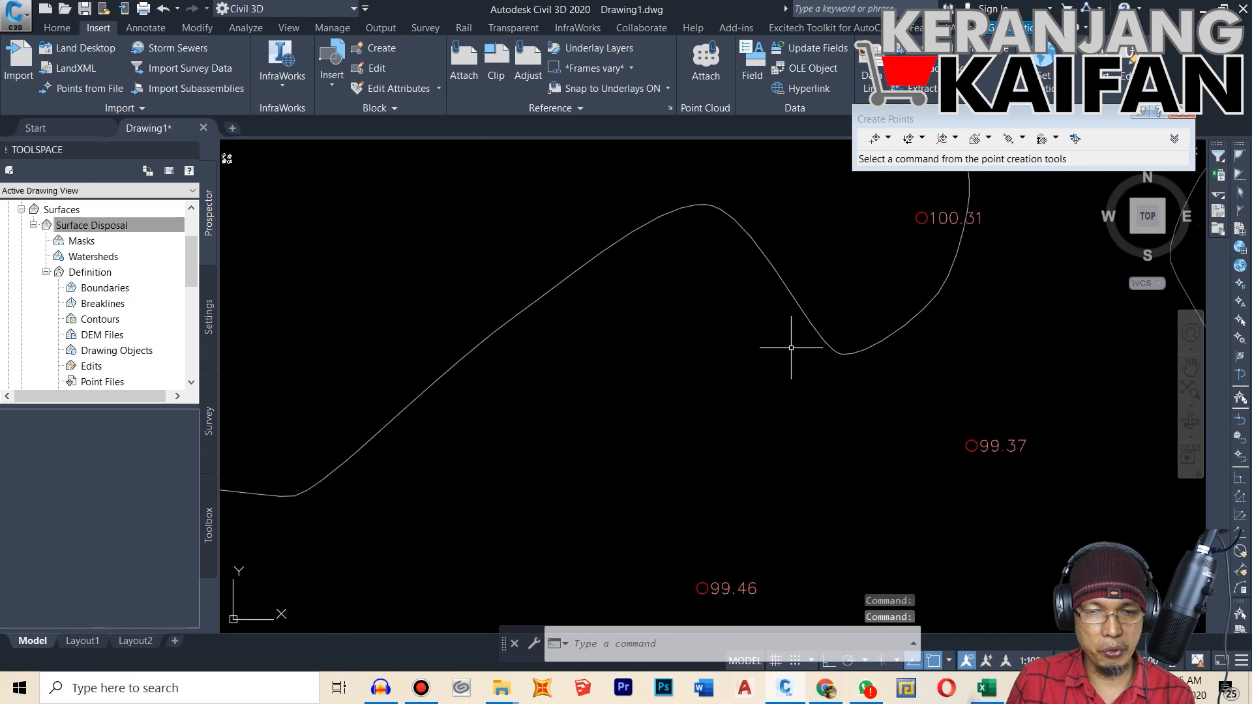
scroll(791, 348, "down", 3)
Step: Reopen the style of Surface Disposal for editing and apply the maximum contour smoothing
left_click(107, 225)
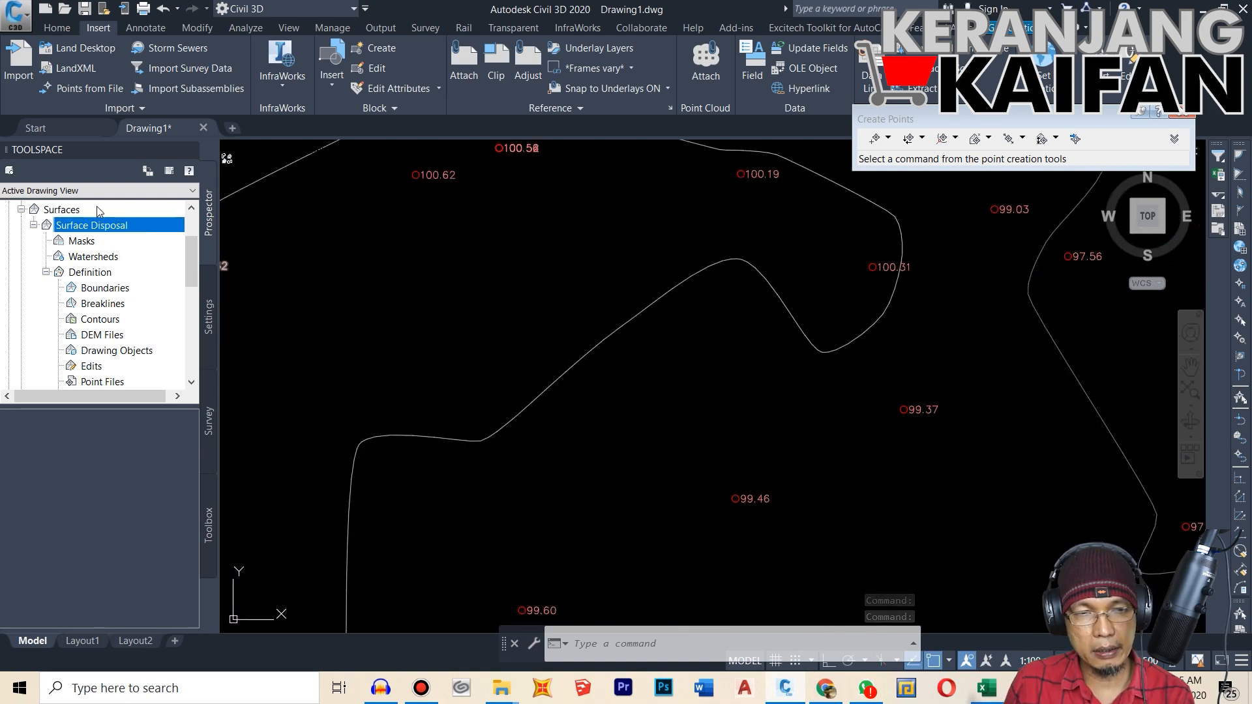
right_click(108, 223)
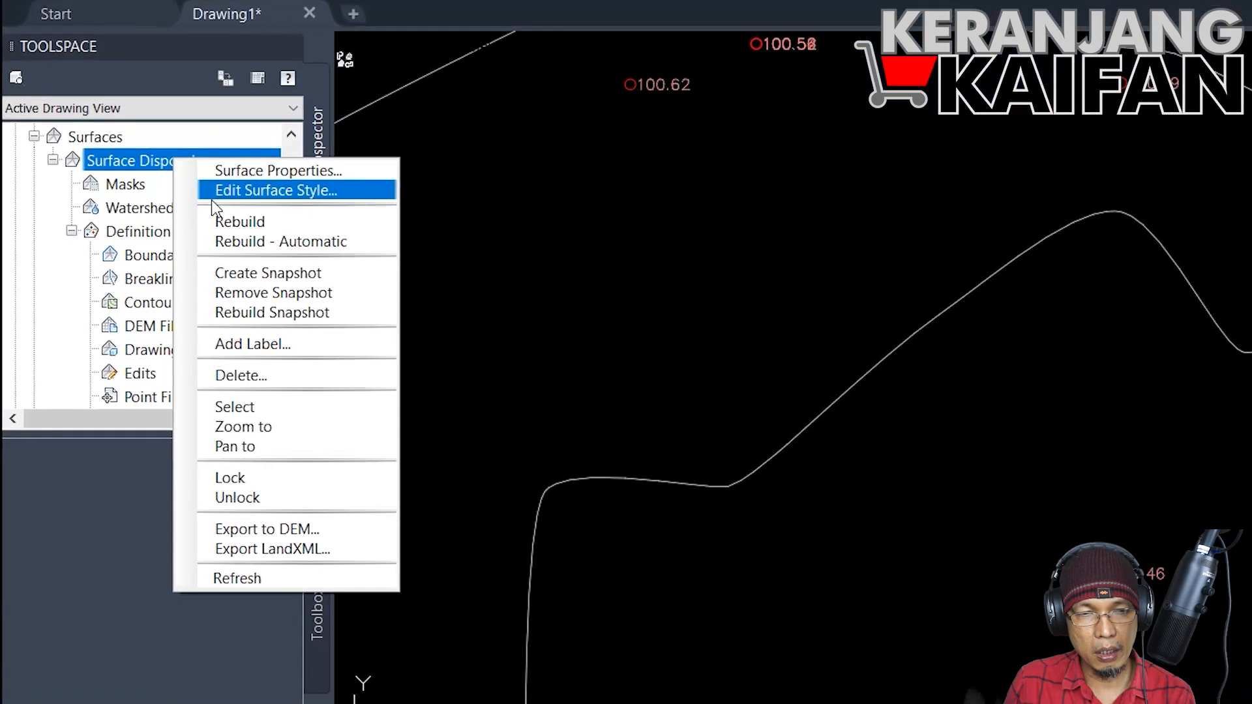
left_click(267, 178)
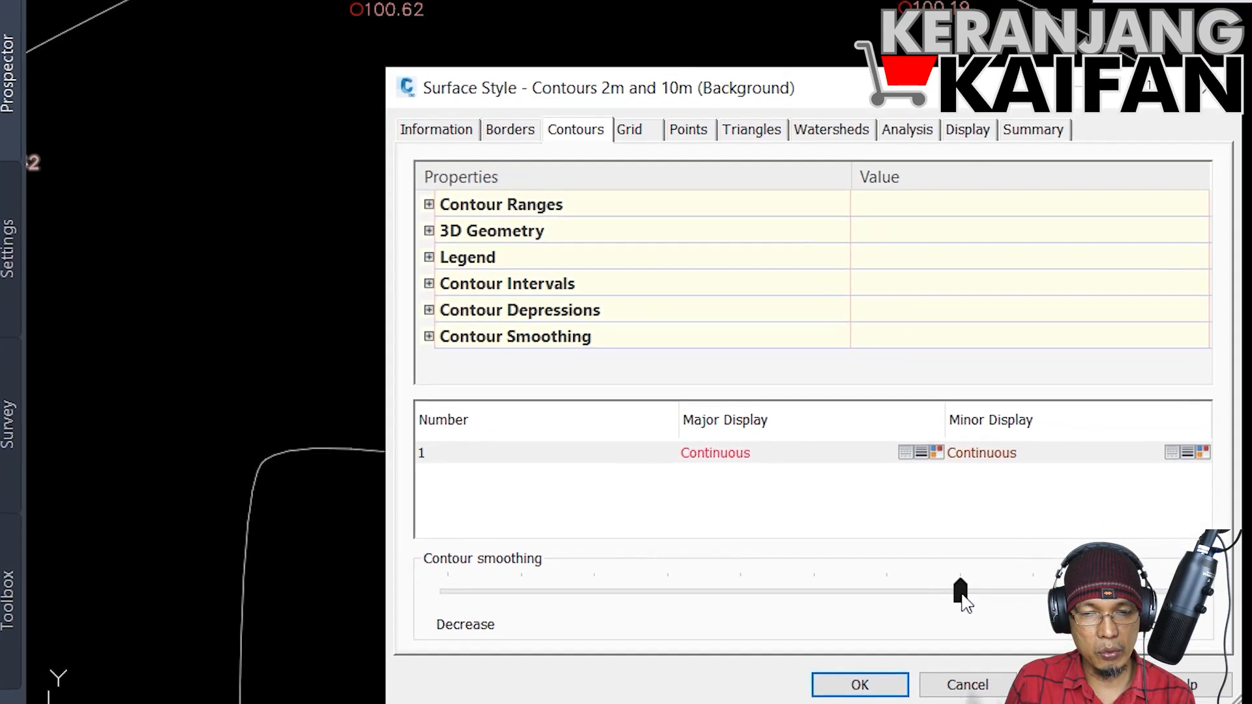
left_click_drag(1251, 626, 1251, 652)
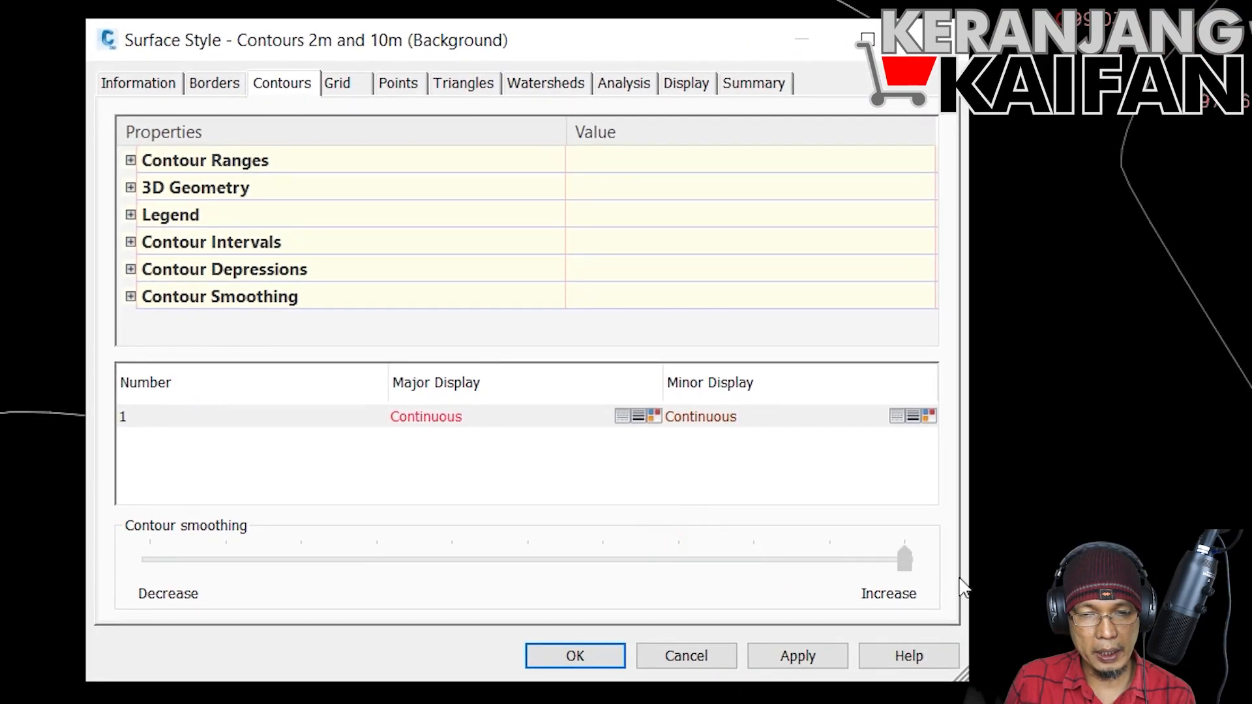
left_click(576, 656)
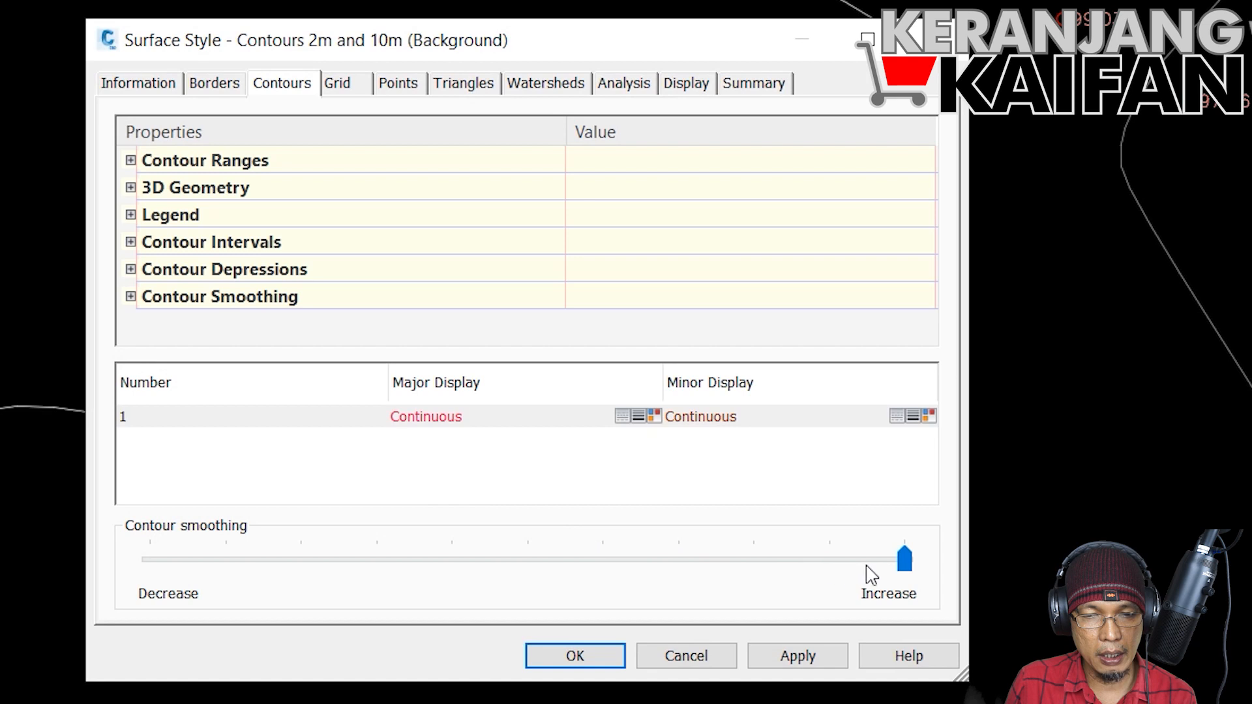
Step: Lower the contour smoothing to three notches below the maximum, apply it and check the shape of the contour lines
left_click(892, 561)
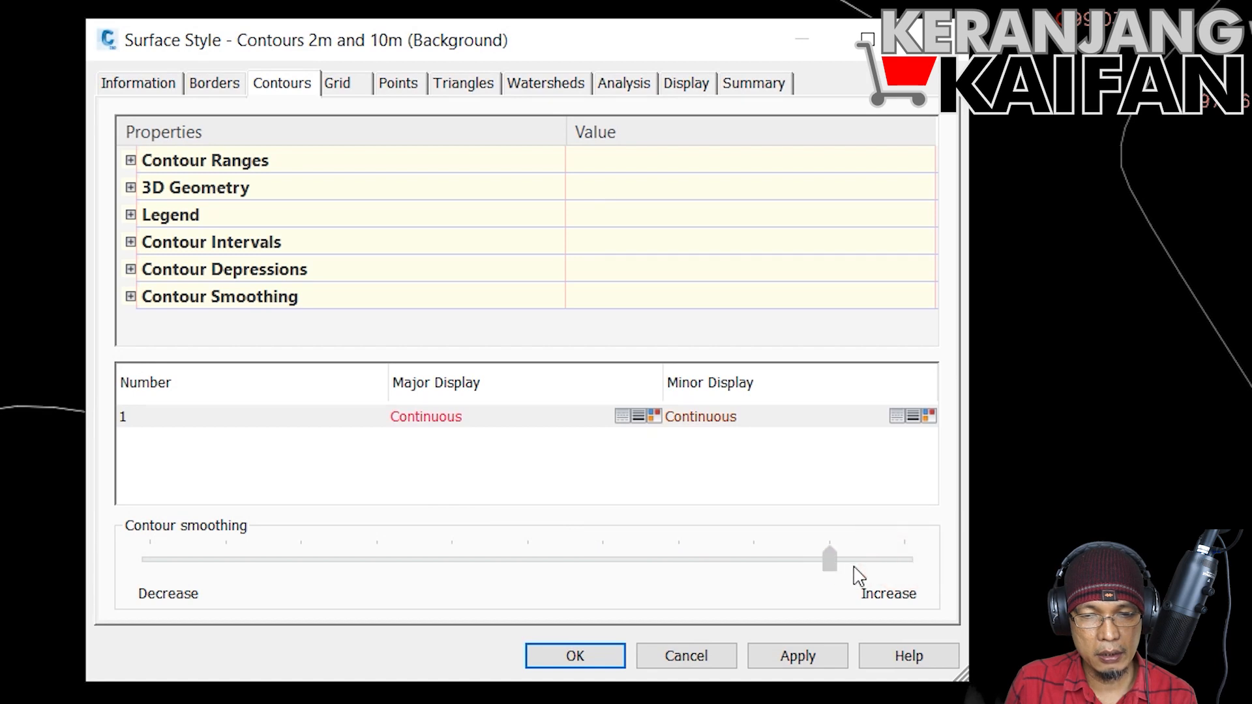
left_click(760, 574)
left_click(711, 577)
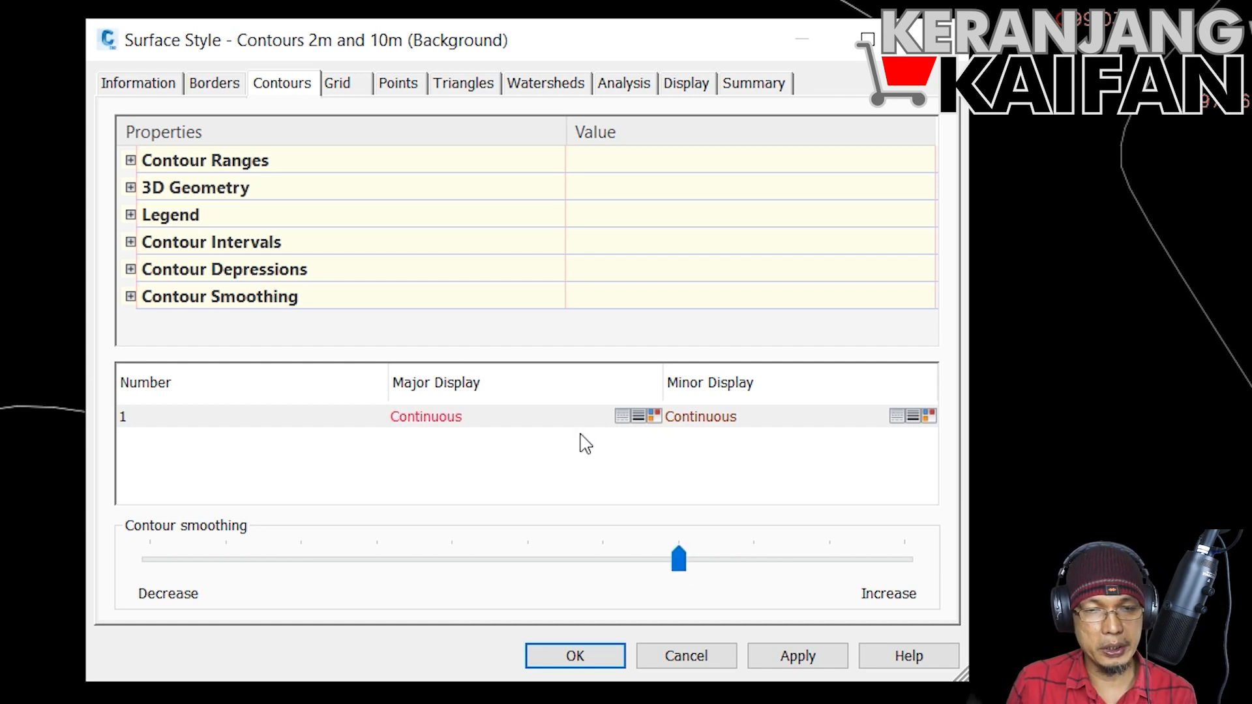
left_click(593, 656)
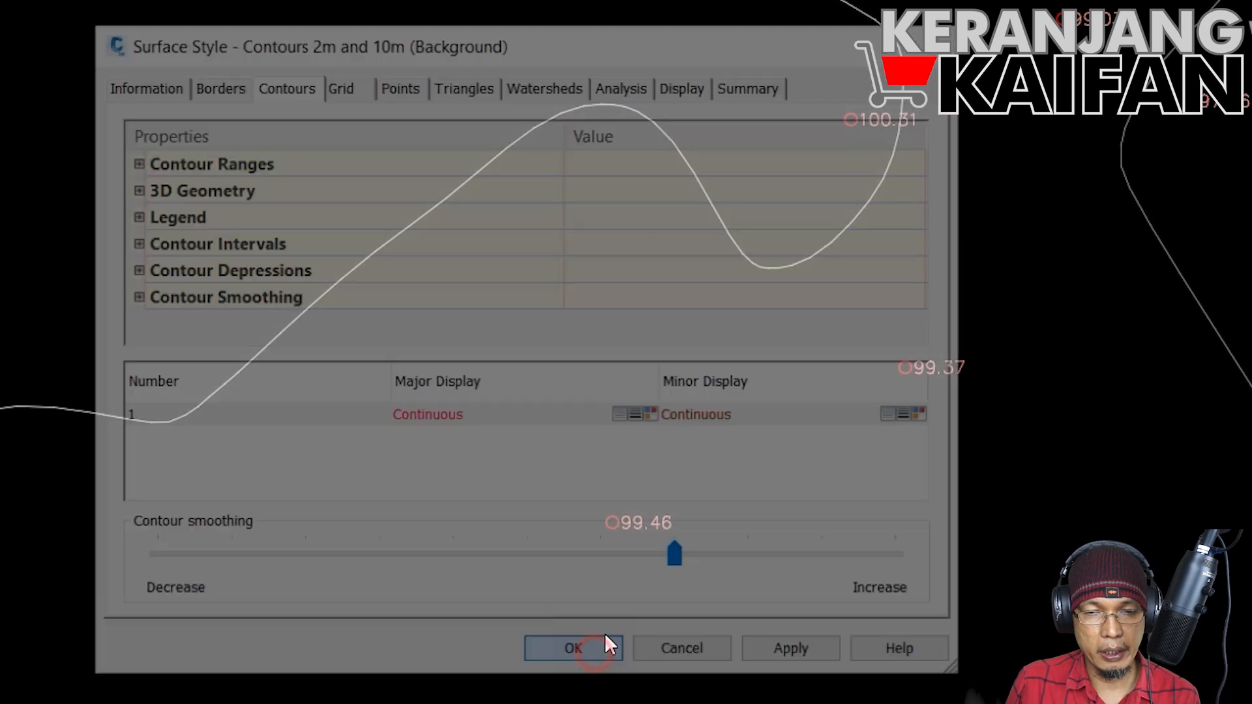
scroll(672, 343, "down", 7)
scroll(671, 351, "up", 5)
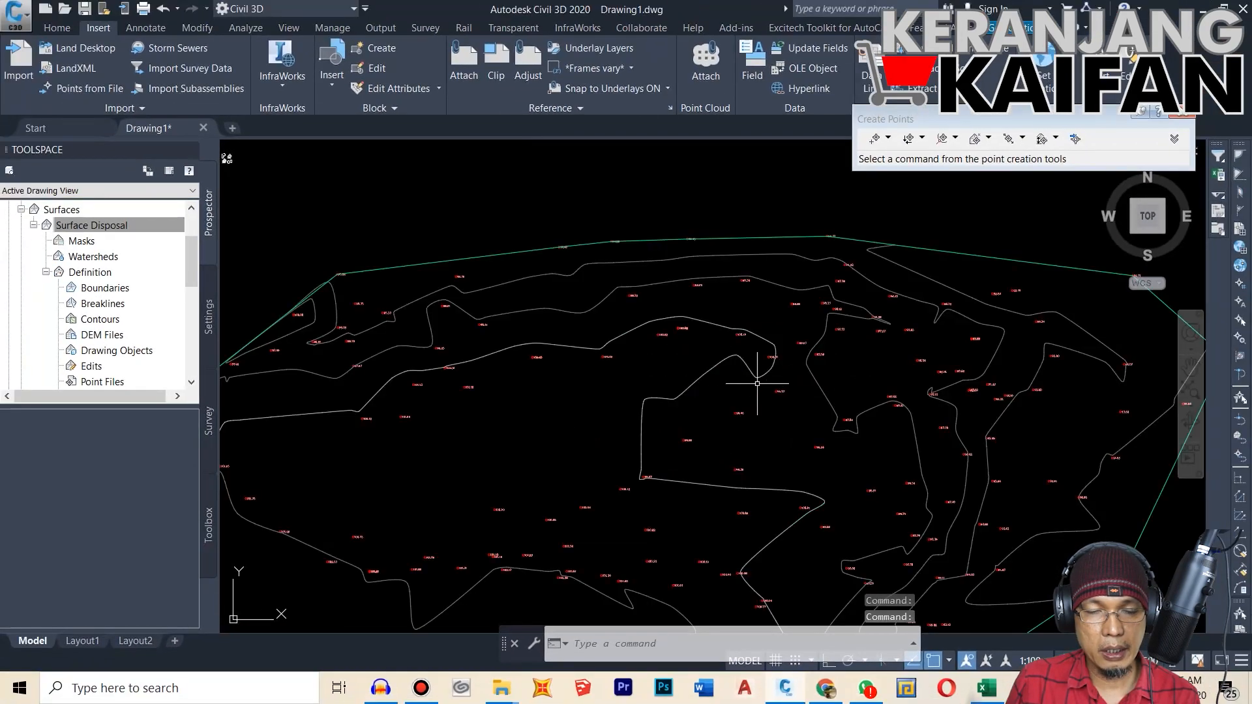
scroll(691, 184, "up", 4)
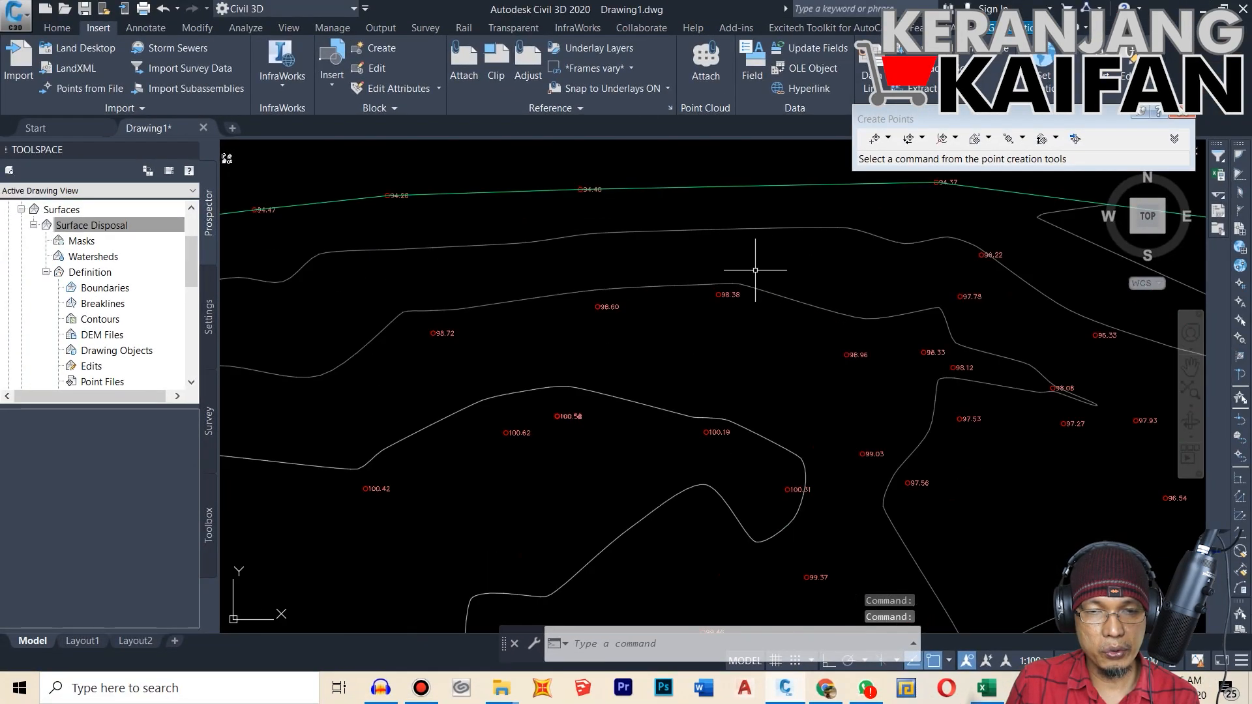
scroll(756, 270, "down", 5)
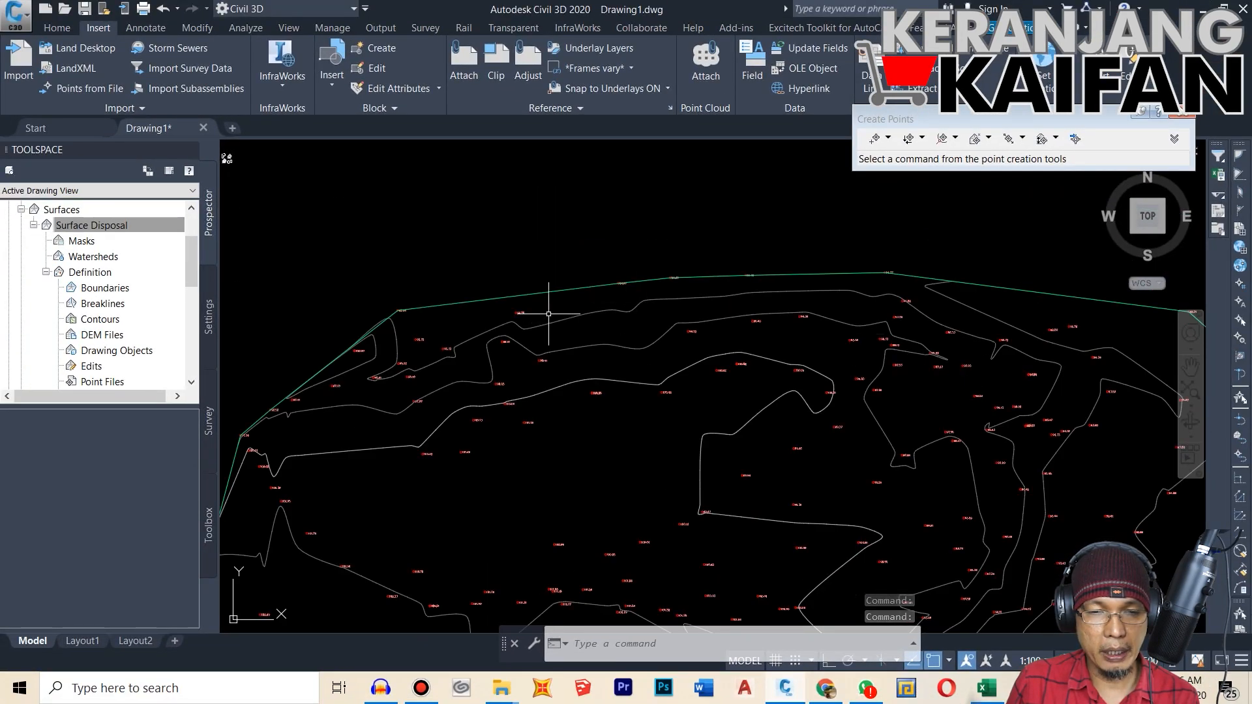
scroll(753, 400, "up", 4)
Step: Open the style of Surface Disposal for editing and expand the Contour Intervals properties of its contours
left_click(96, 230)
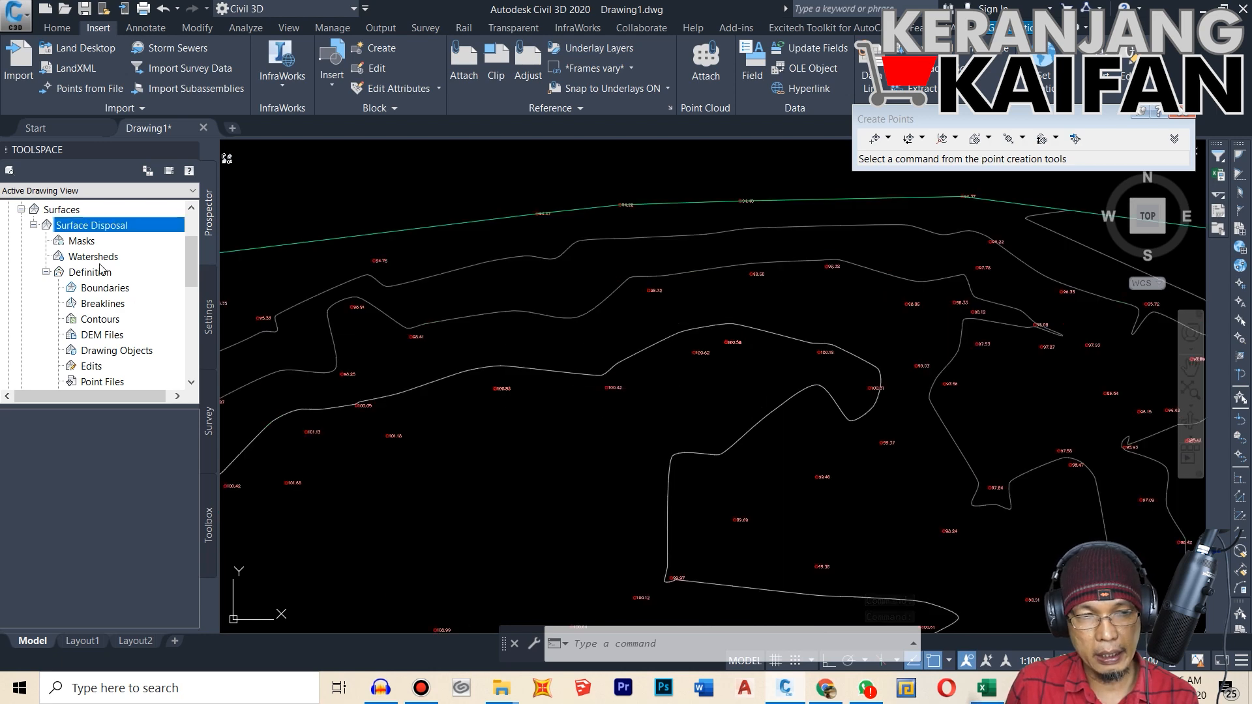
right_click(99, 232)
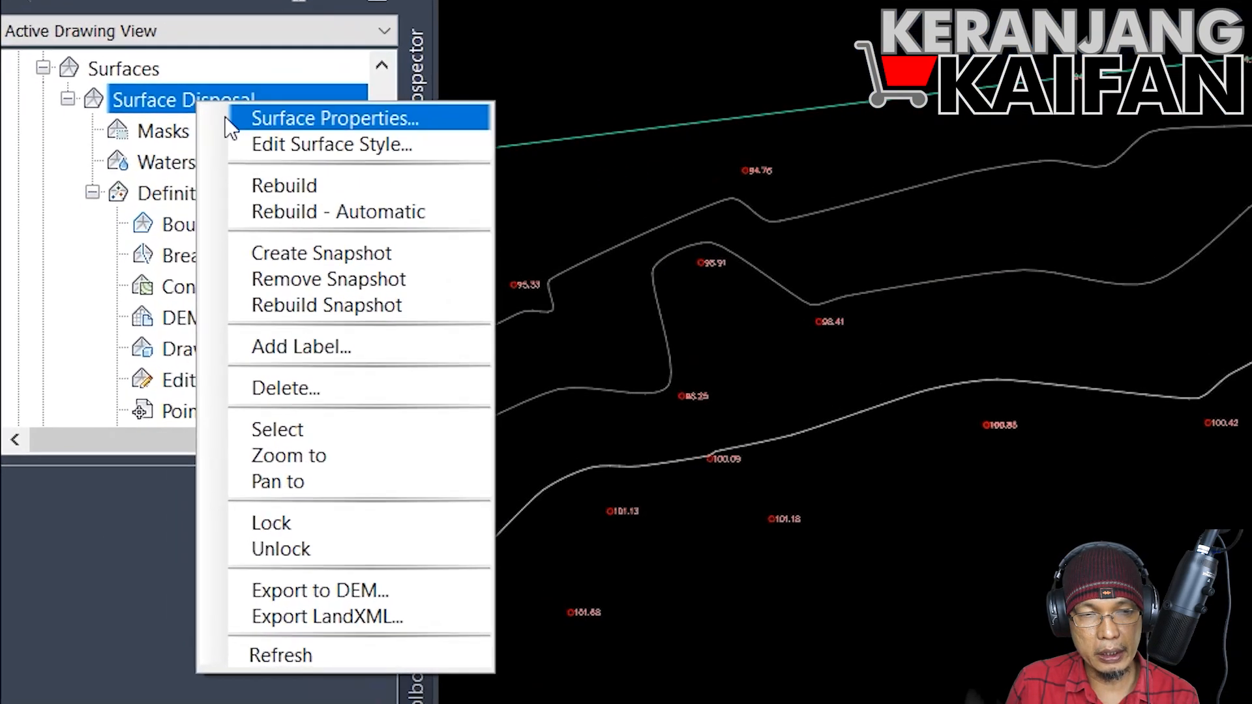
left_click(136, 242)
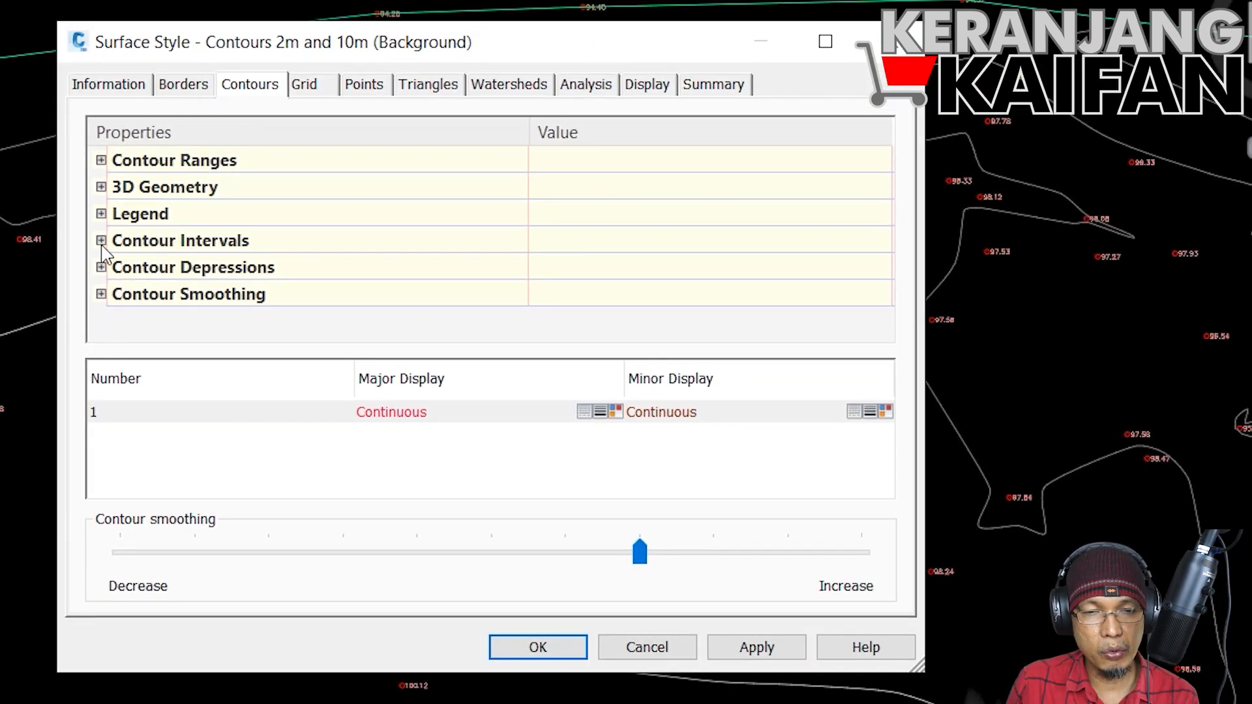
left_click(101, 240)
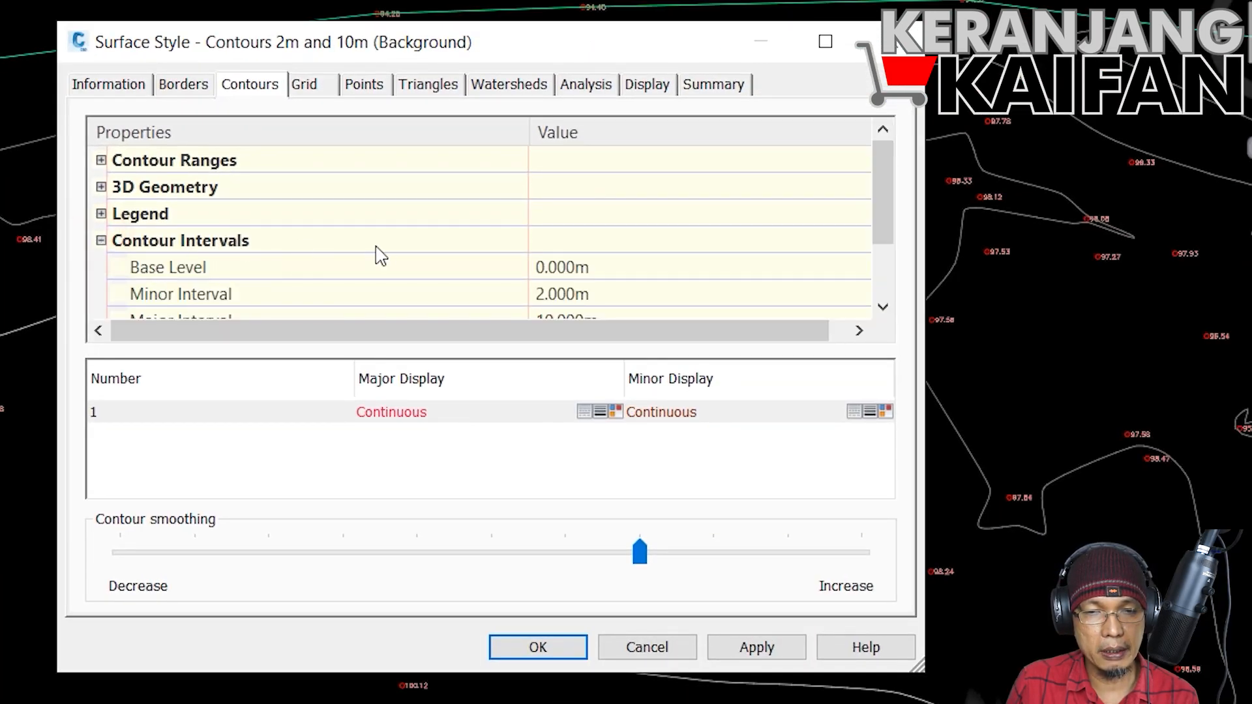
scroll(358, 277, "down", 1)
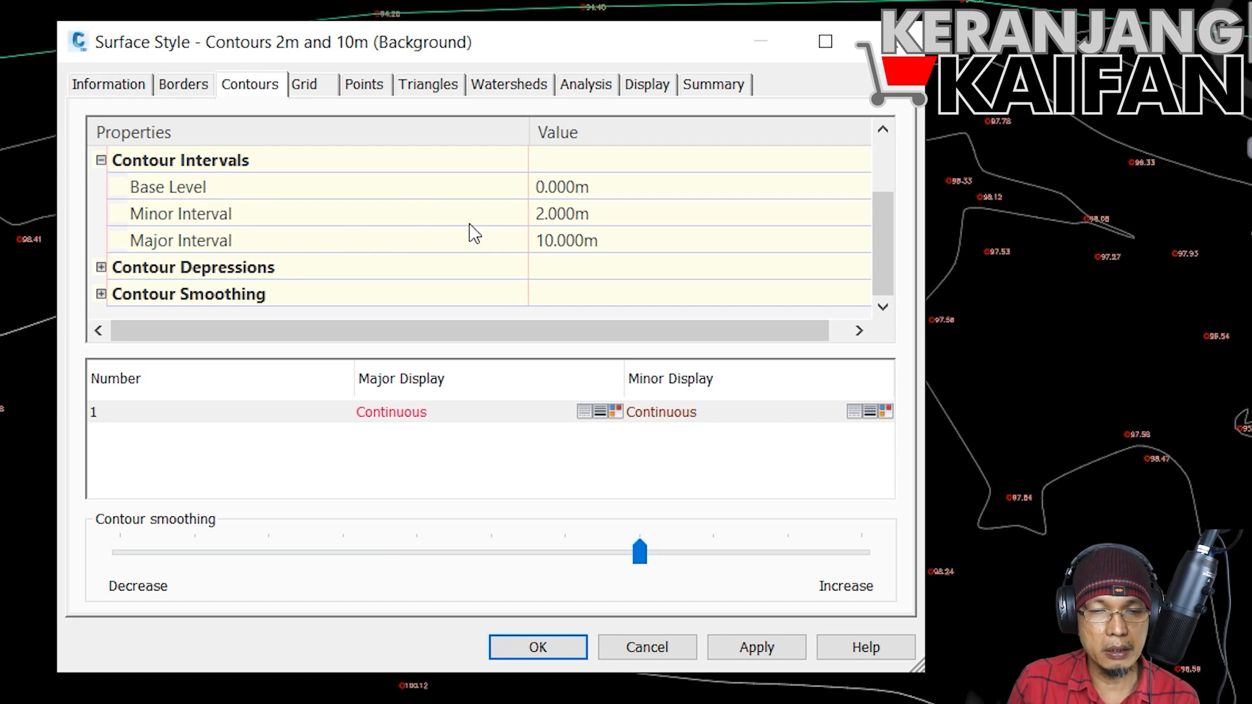
Step: Set the contours' Minor Interval to 0.5 m and Major Interval to 1 m, and apply the style
left_click(567, 214)
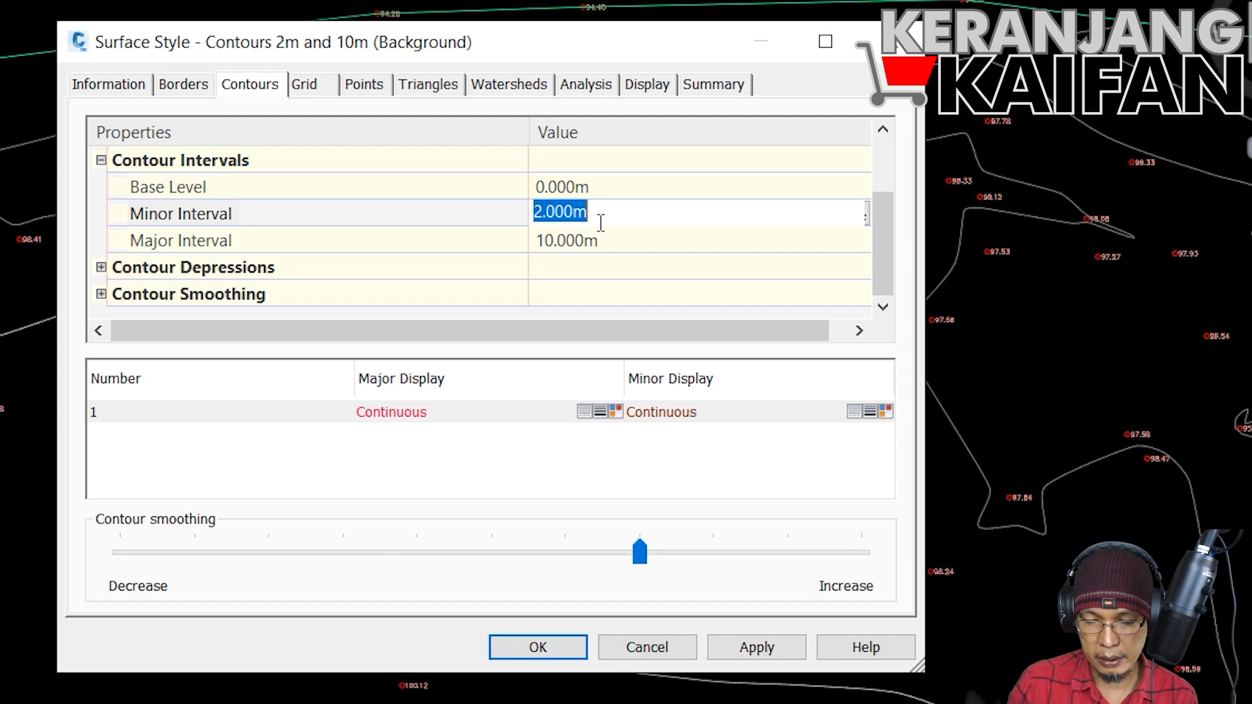
type("0.5")
key("Return")
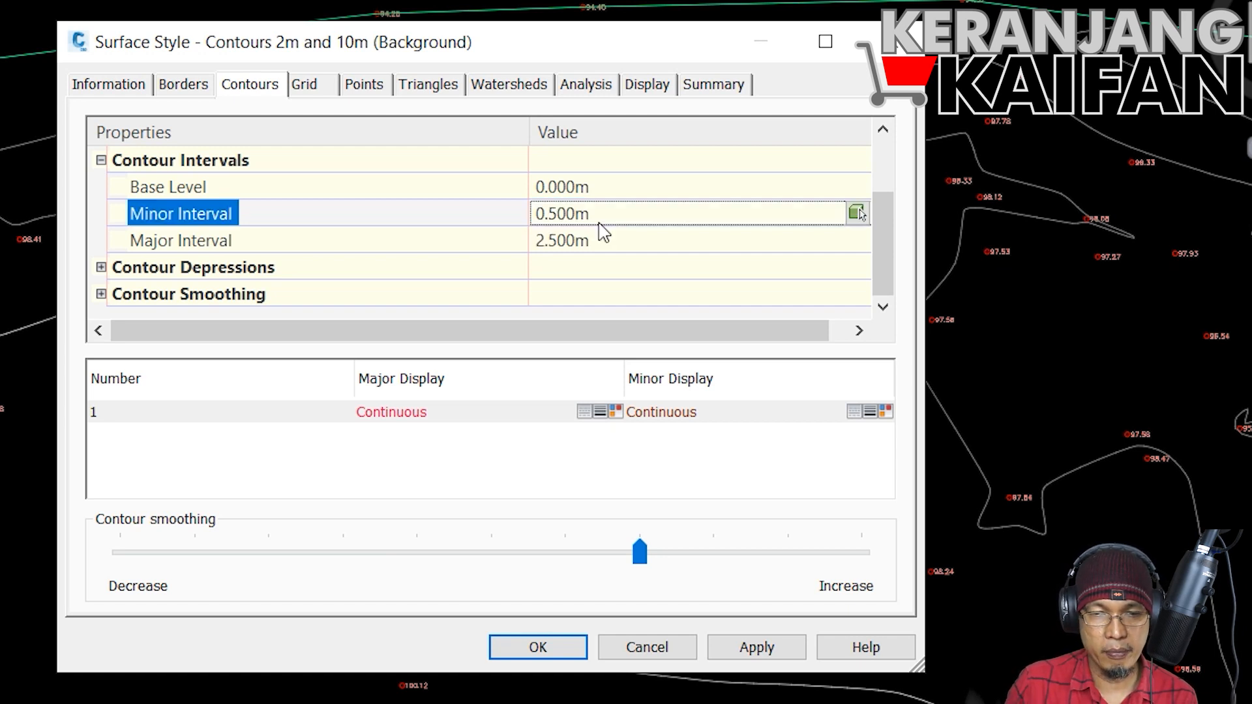
left_click(571, 243)
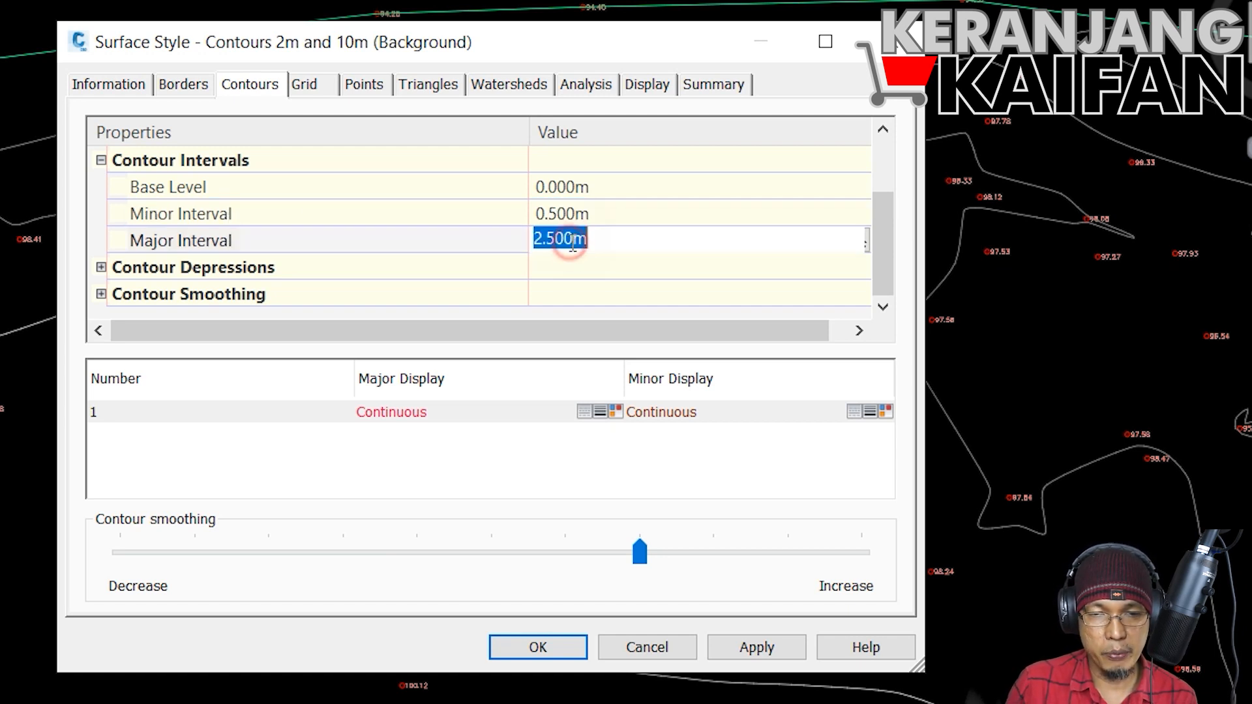
type("1")
key("Return")
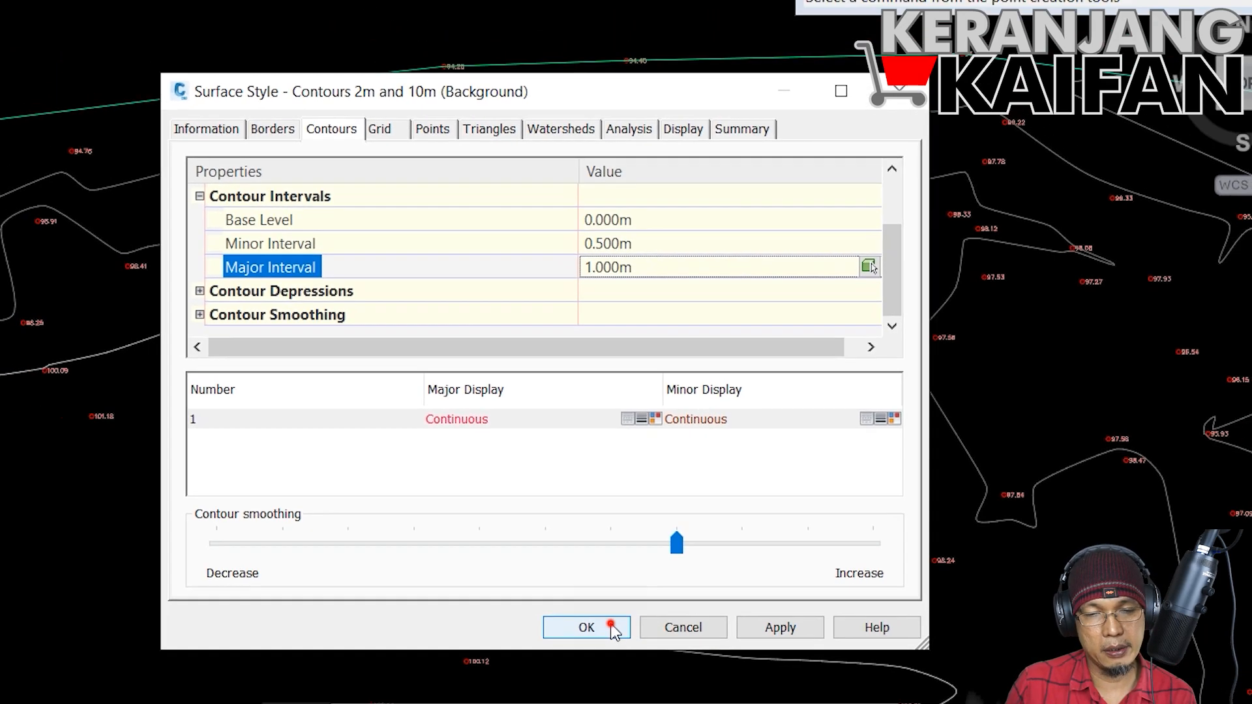
left_click(569, 651)
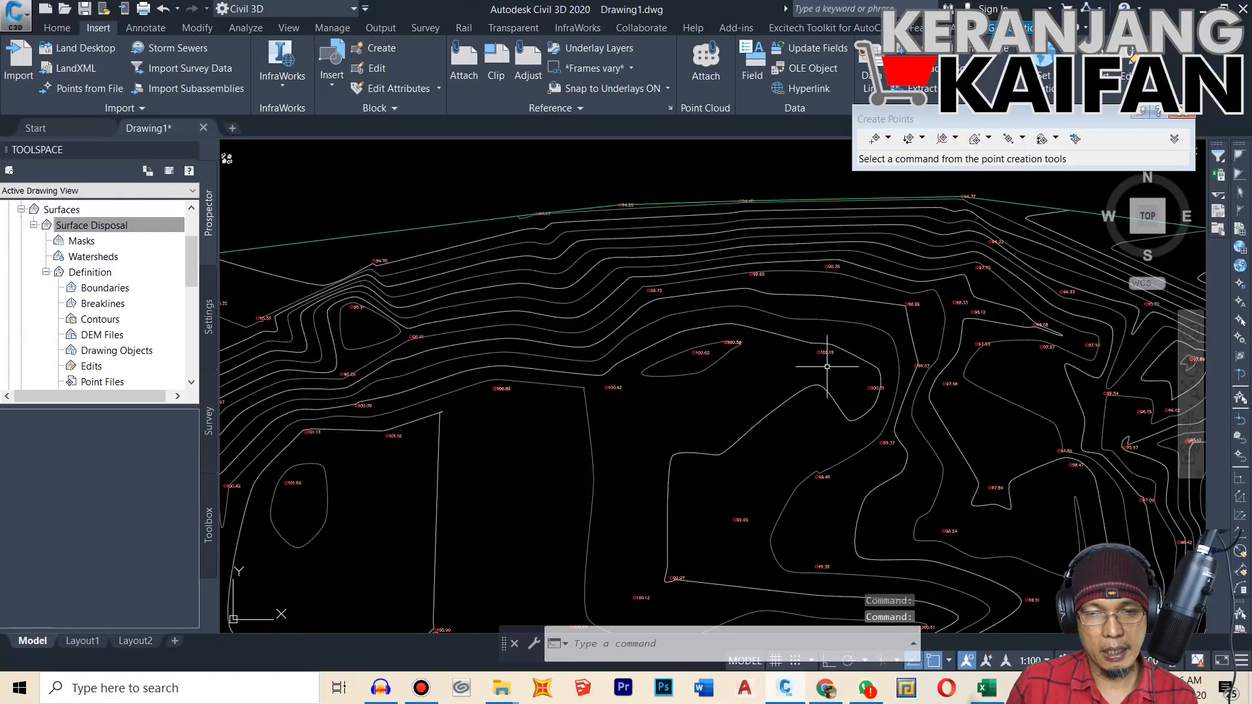
Step: Examine the contour lines across the whole surface and the elevation of a contour near its upper boundary
scroll(827, 366, "down", 6)
scroll(978, 476, "up", 5)
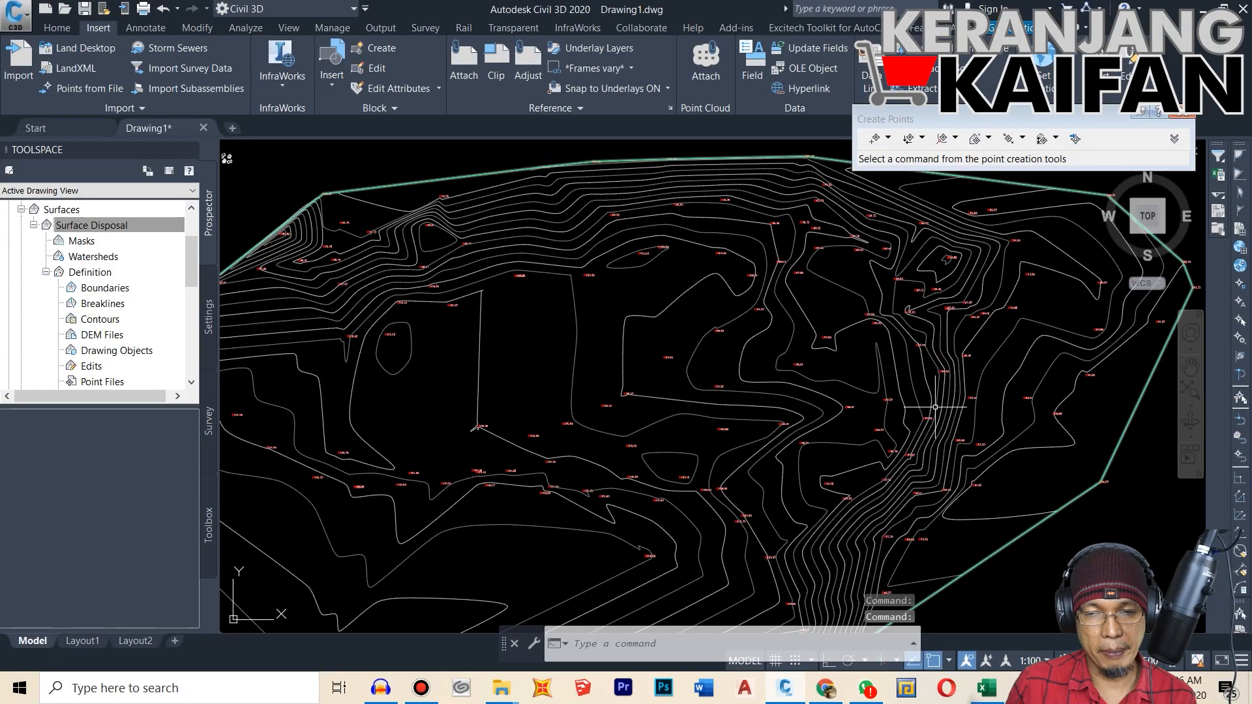
scroll(936, 407, "down", 3)
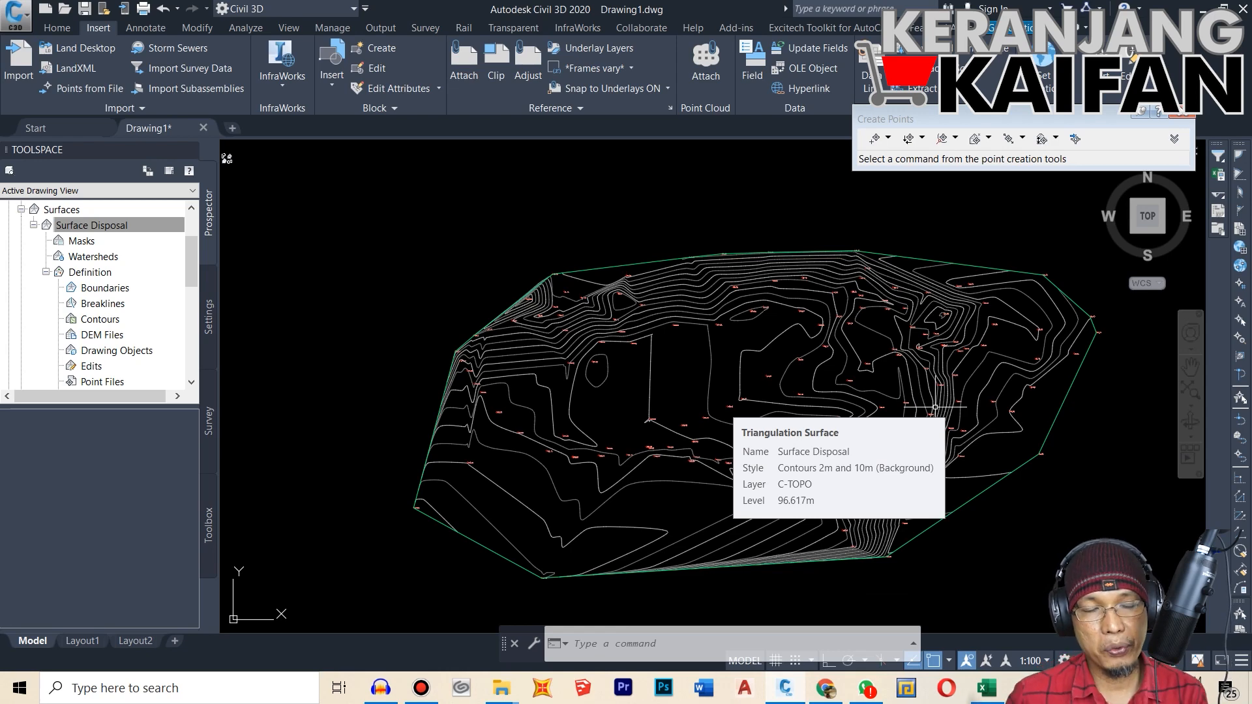
scroll(770, 300, "up", 5)
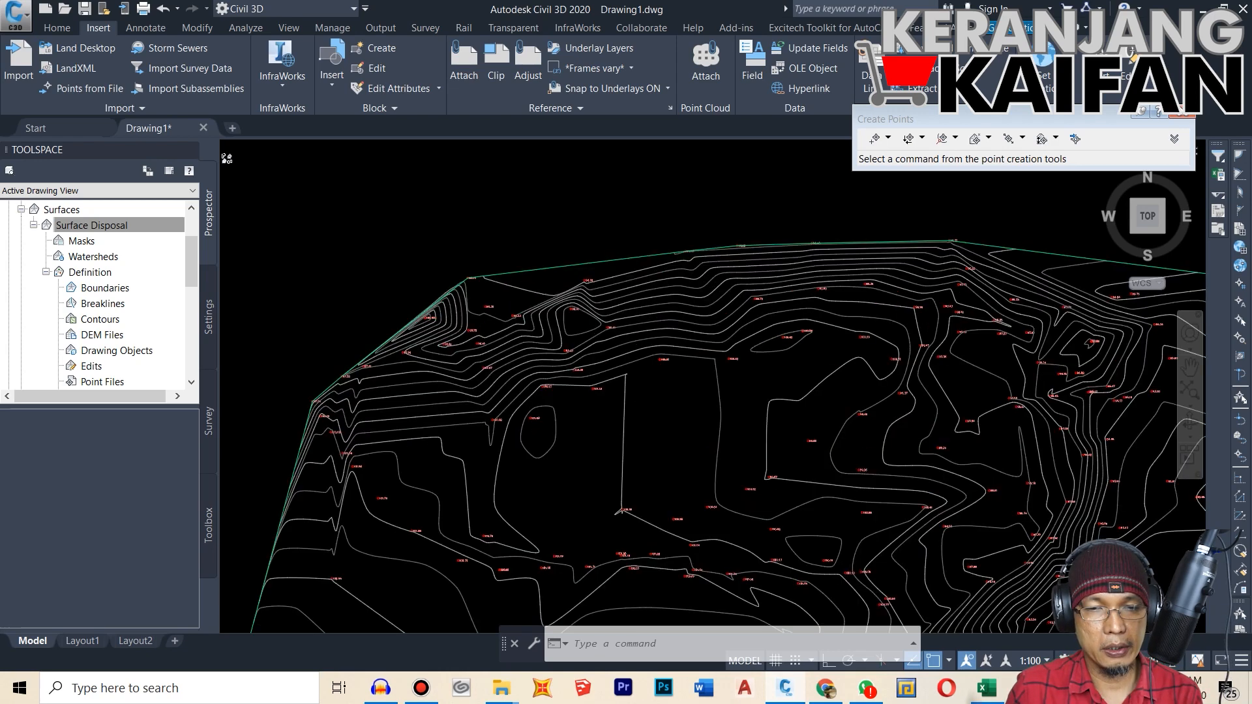
scroll(867, 314, "up", 1)
scroll(689, 287, "up", 2)
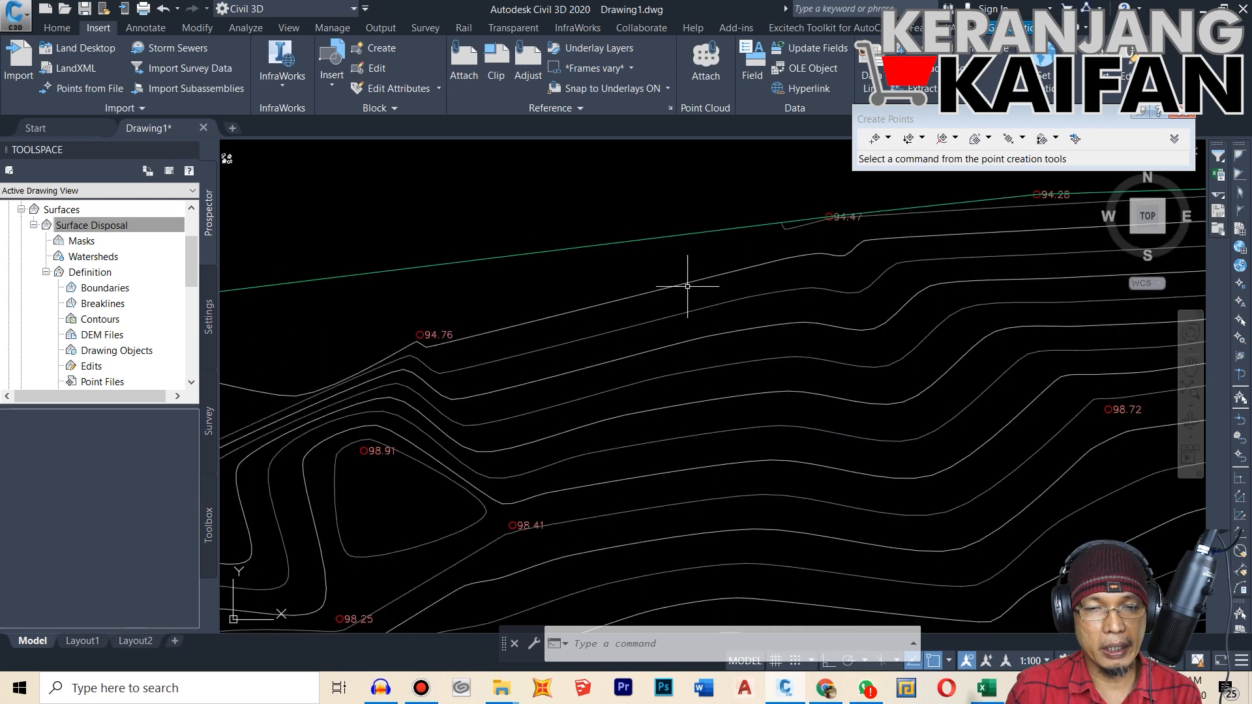
scroll(661, 272, "up", 2)
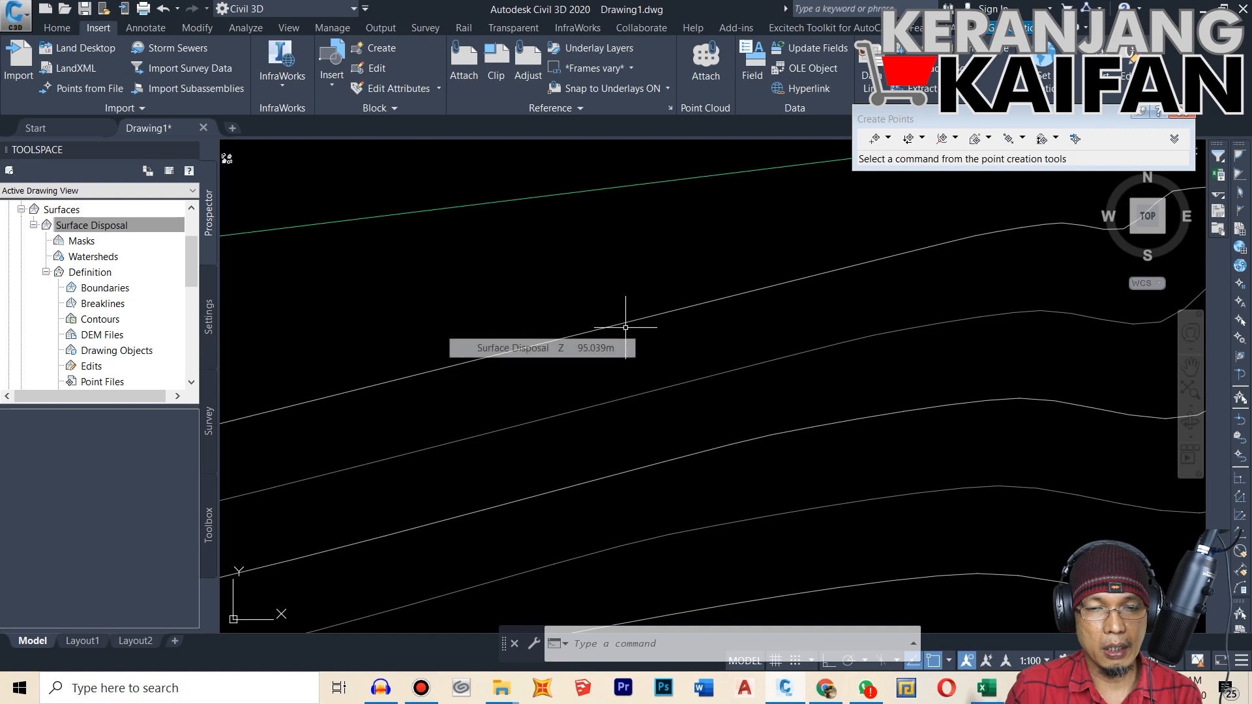
scroll(754, 303, "down", 4)
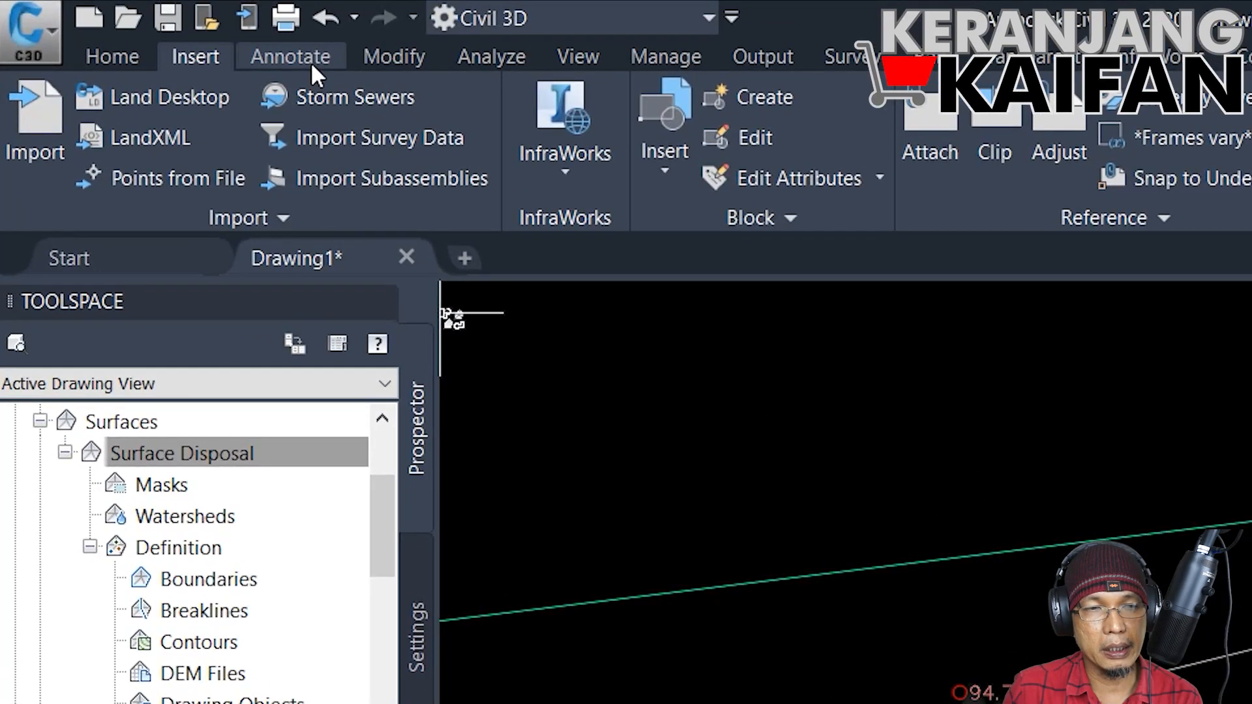
Step: Add single contour labels to the 95, 95.5, 96, 96.5, 97.5 and 98 m contours below the surface's upper boundary
left_click(310, 65)
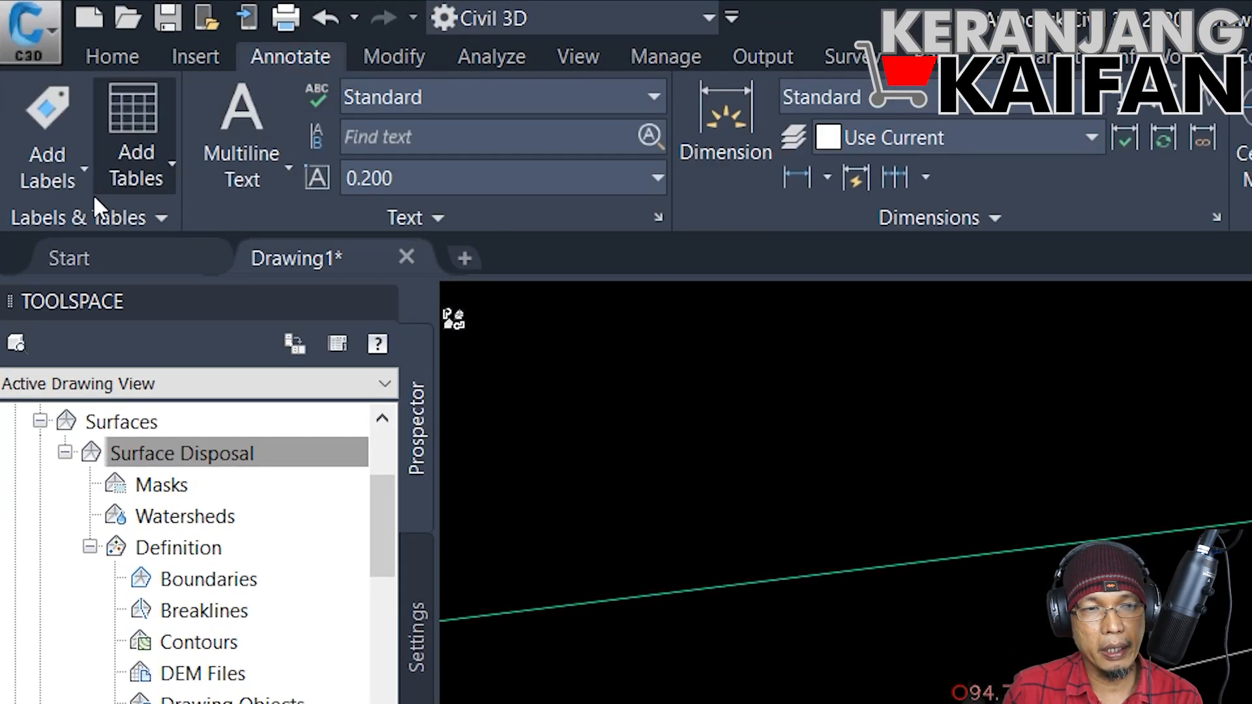
left_click(82, 172)
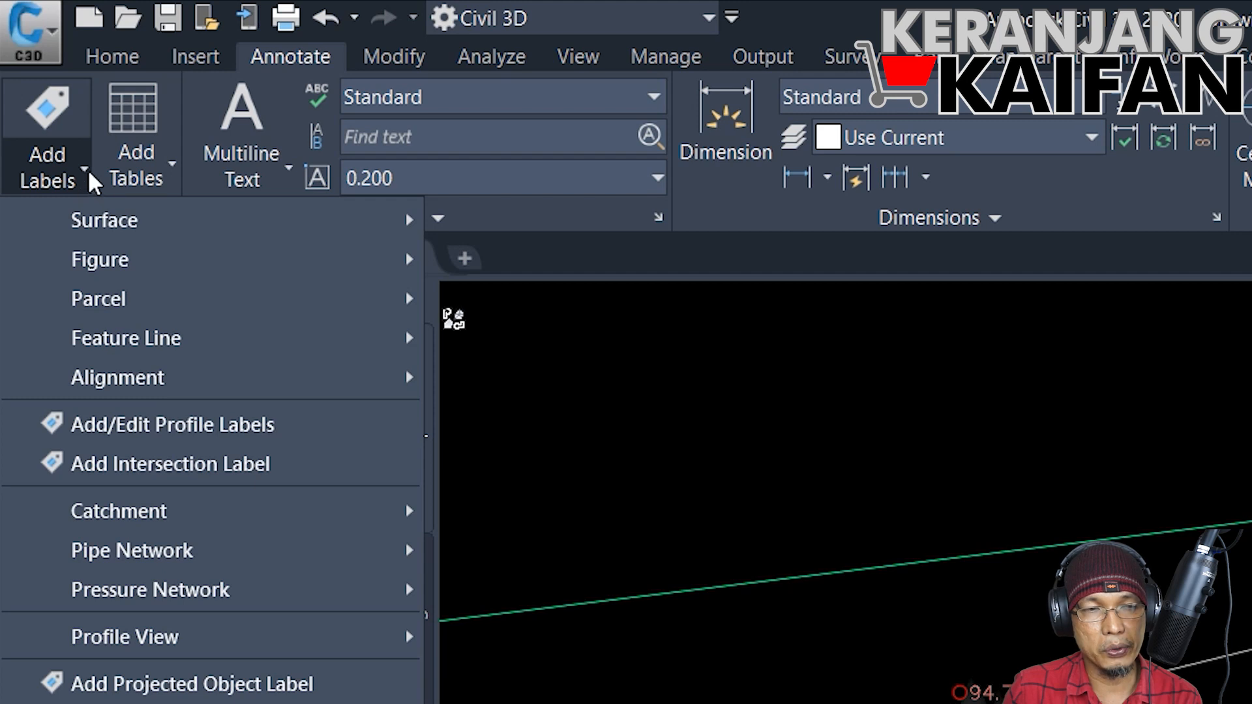
mouse_move(81, 209)
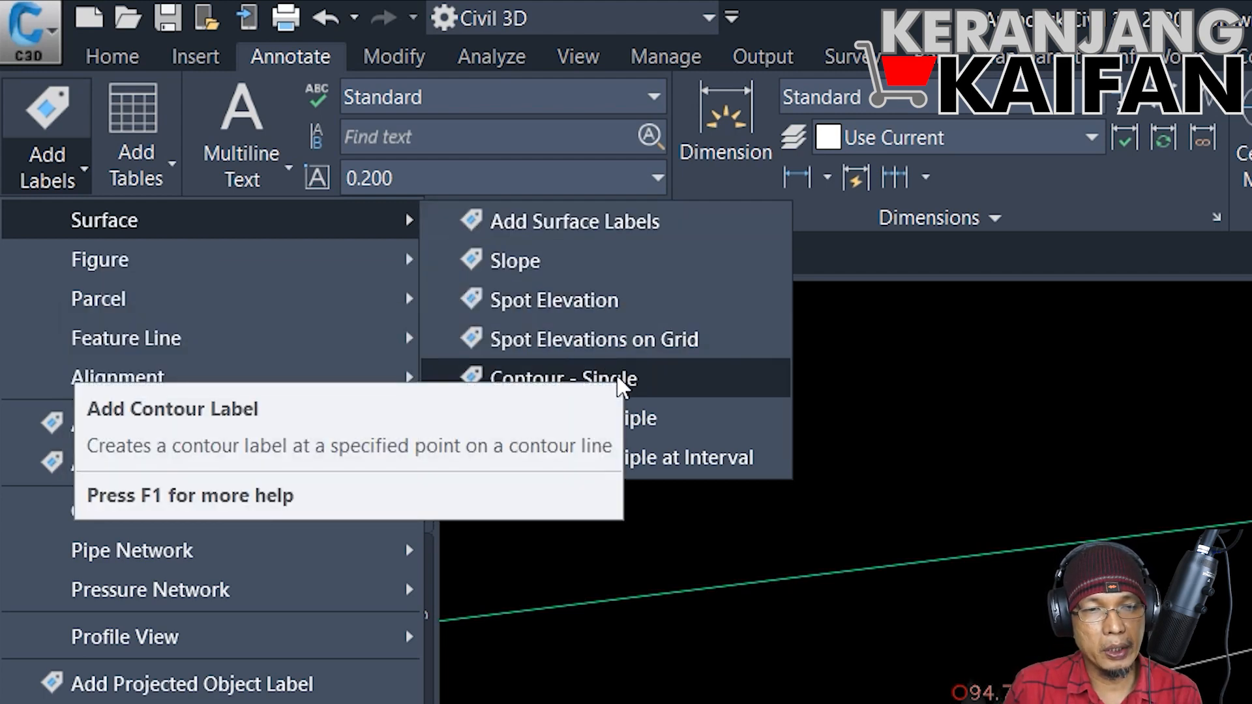
left_click(672, 386)
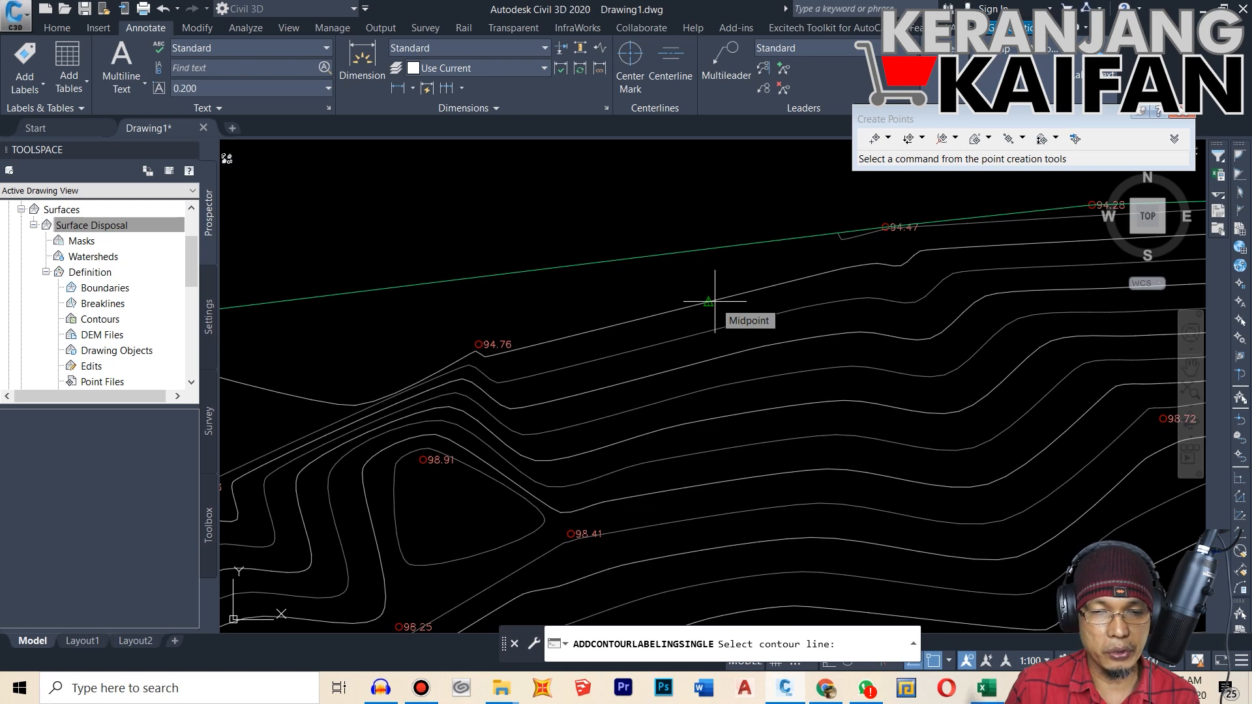
left_click(715, 302)
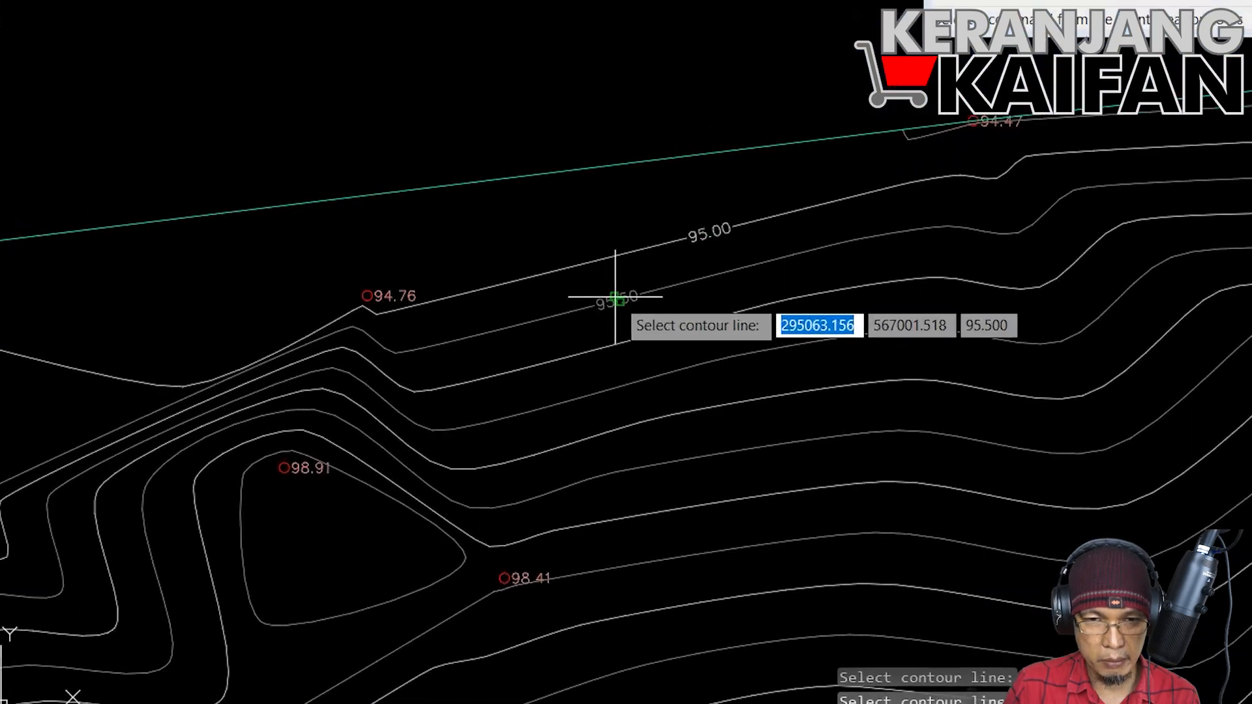
left_click(648, 347)
left_click(793, 240)
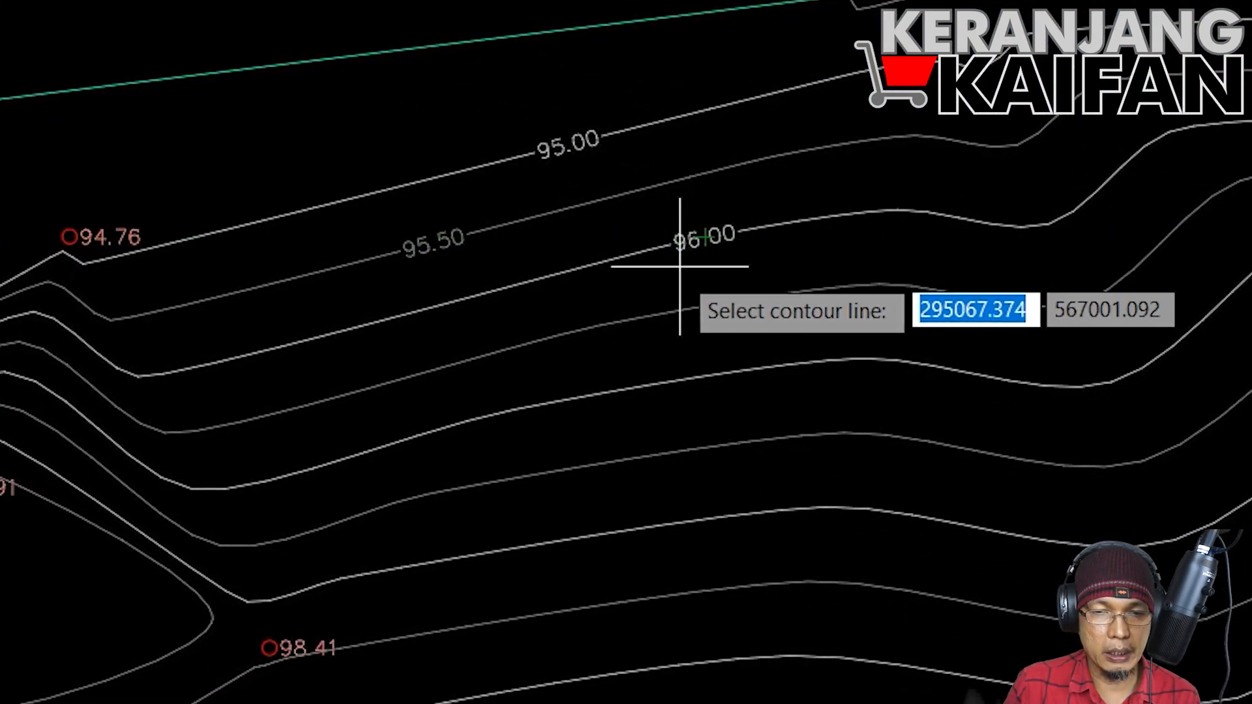
left_click(616, 325)
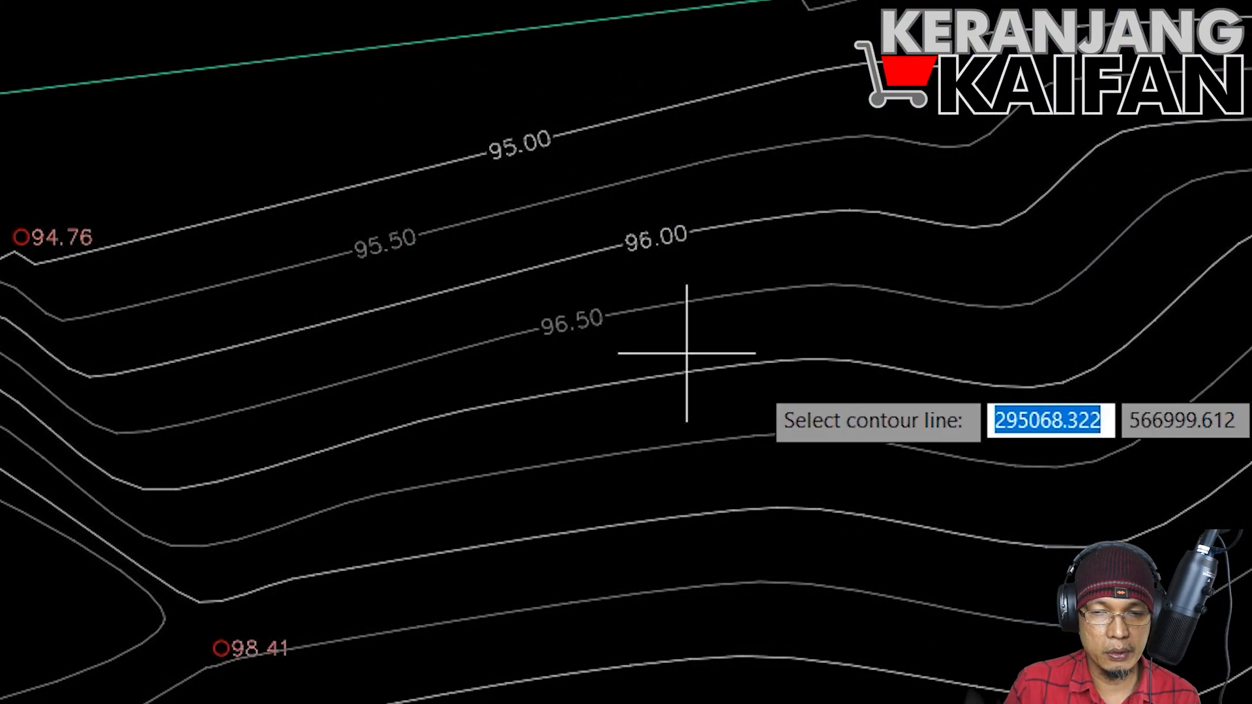
left_click(1206, 350)
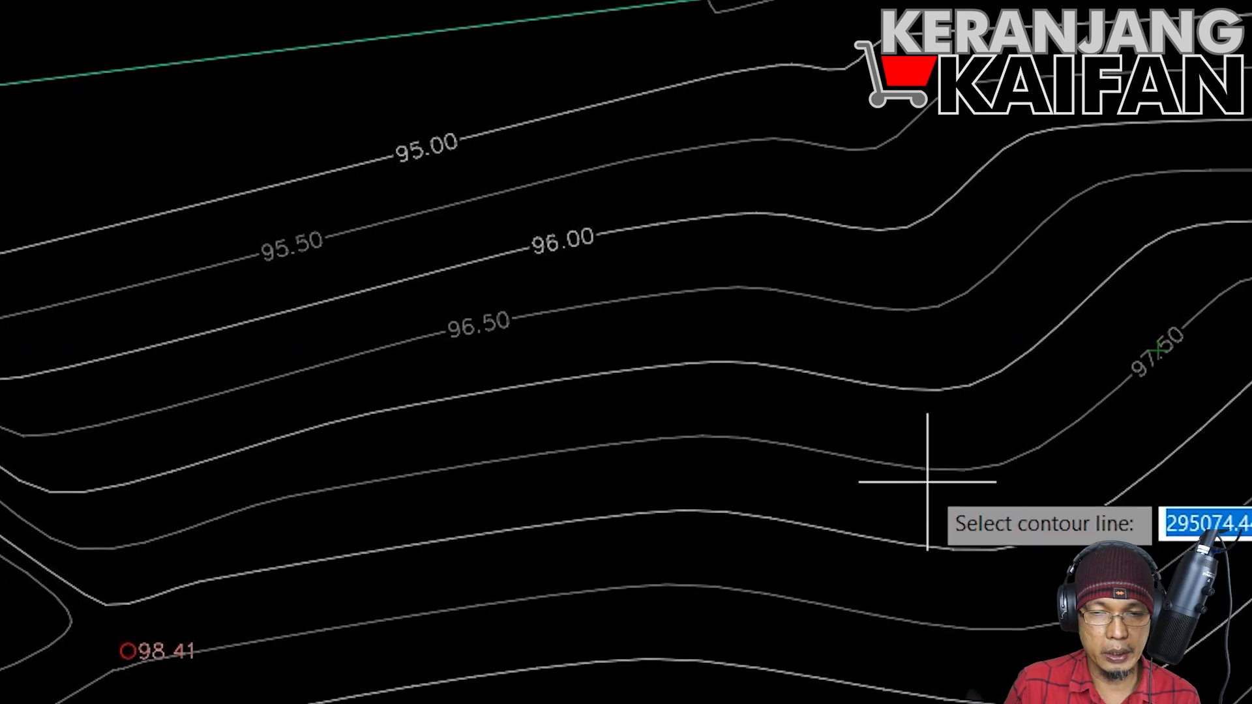
left_click(661, 513)
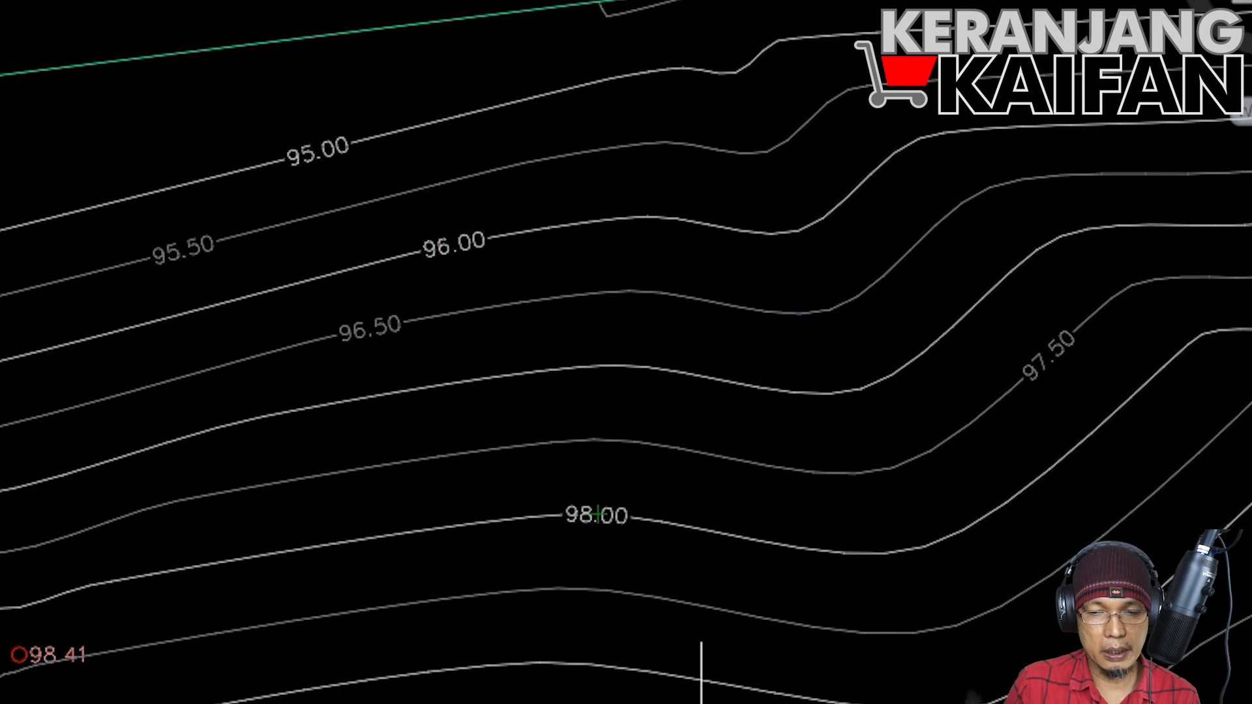
key("Escape")
Step: Set the annotation scale of the drawing to 1:150
left_click(1032, 660)
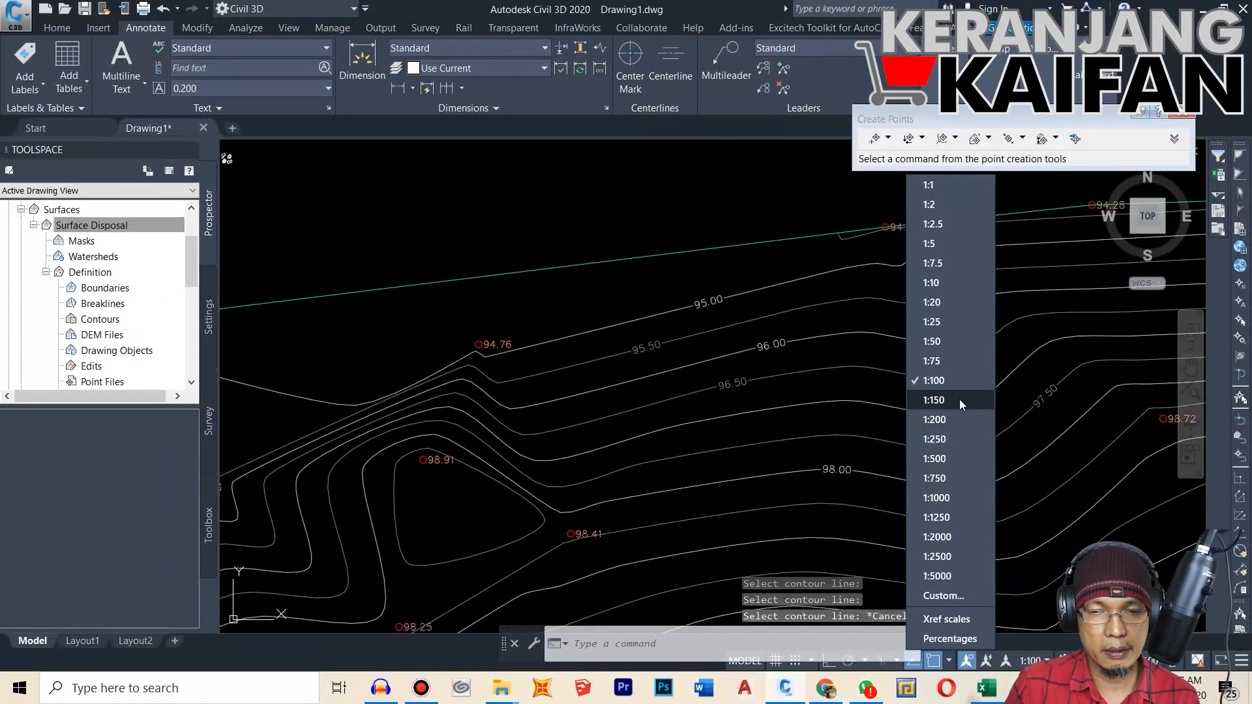
left_click(960, 400)
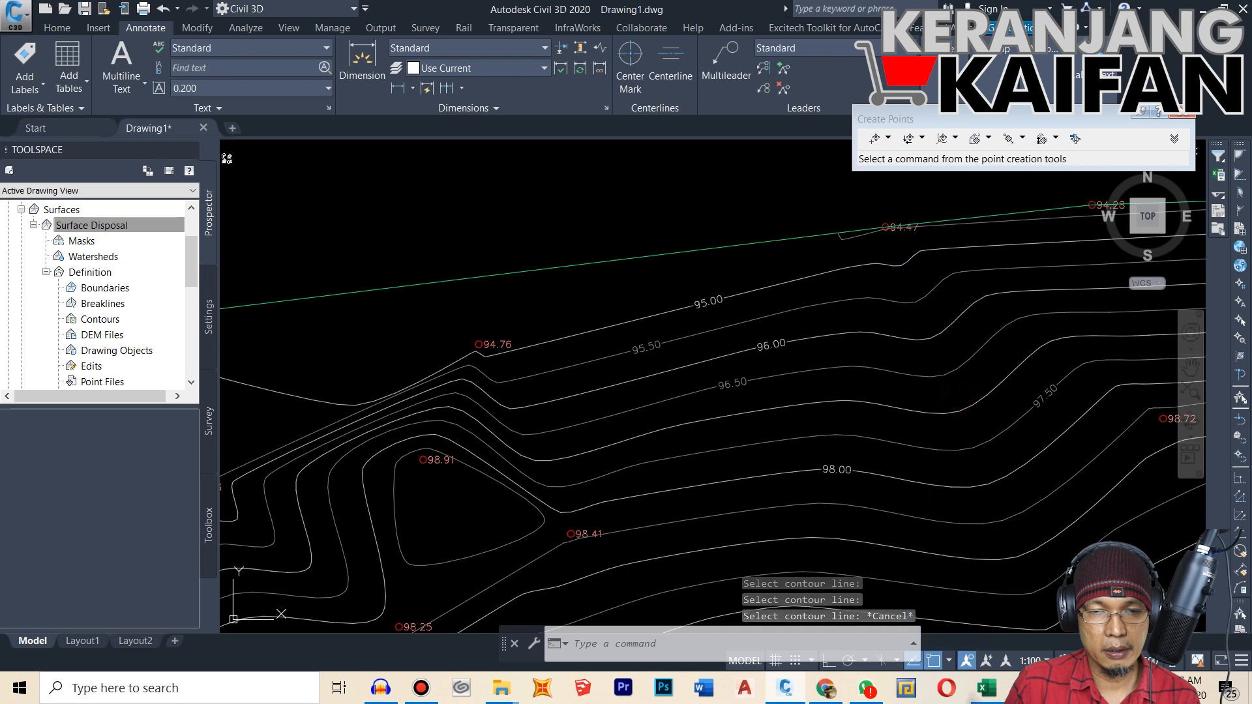
mouse_move(763, 367)
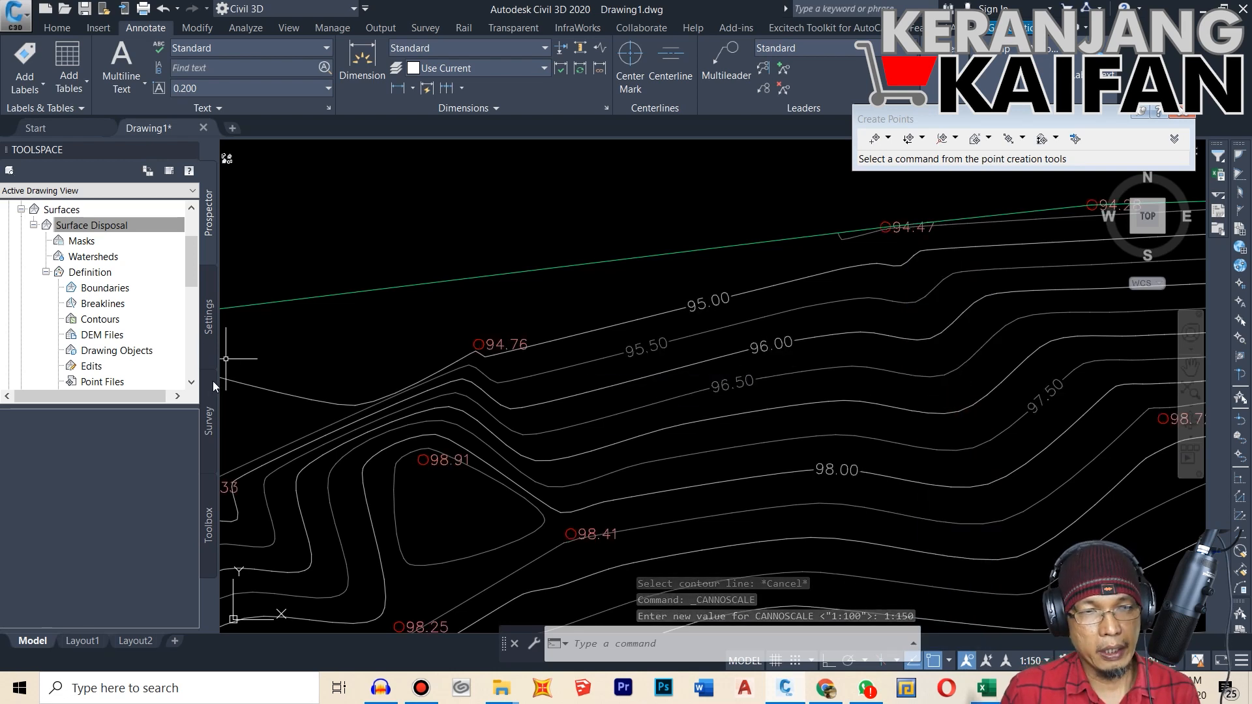
Step: Add multiple contour labels along a line across the dense southeastern slope, from outside the 92.5 m contour to past the 100 m contour
mouse_move(230, 409)
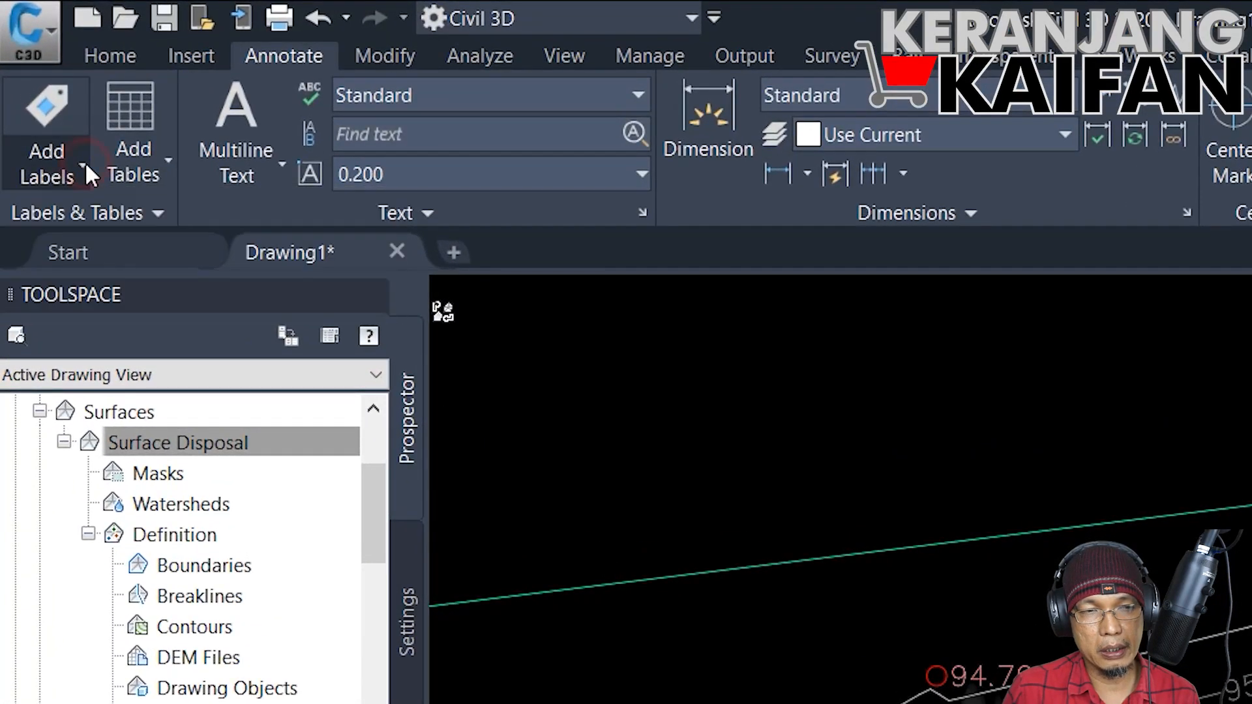
left_click(85, 166)
mouse_move(362, 221)
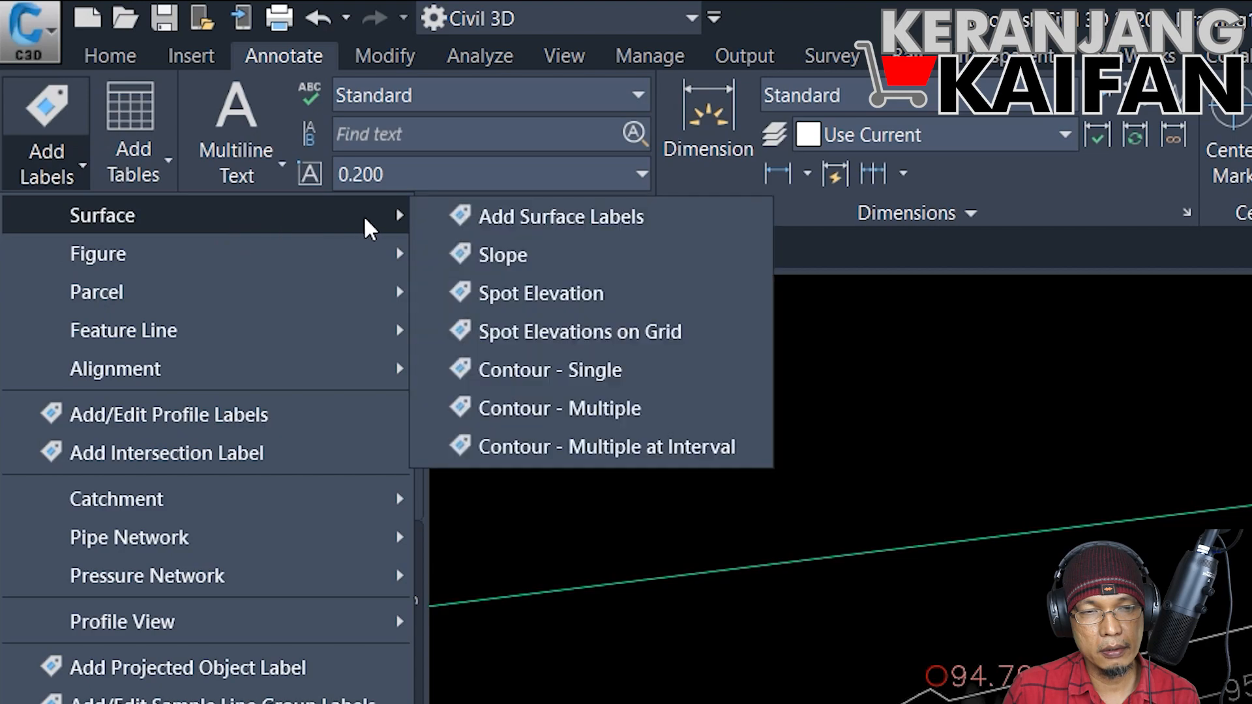
left_click(613, 410)
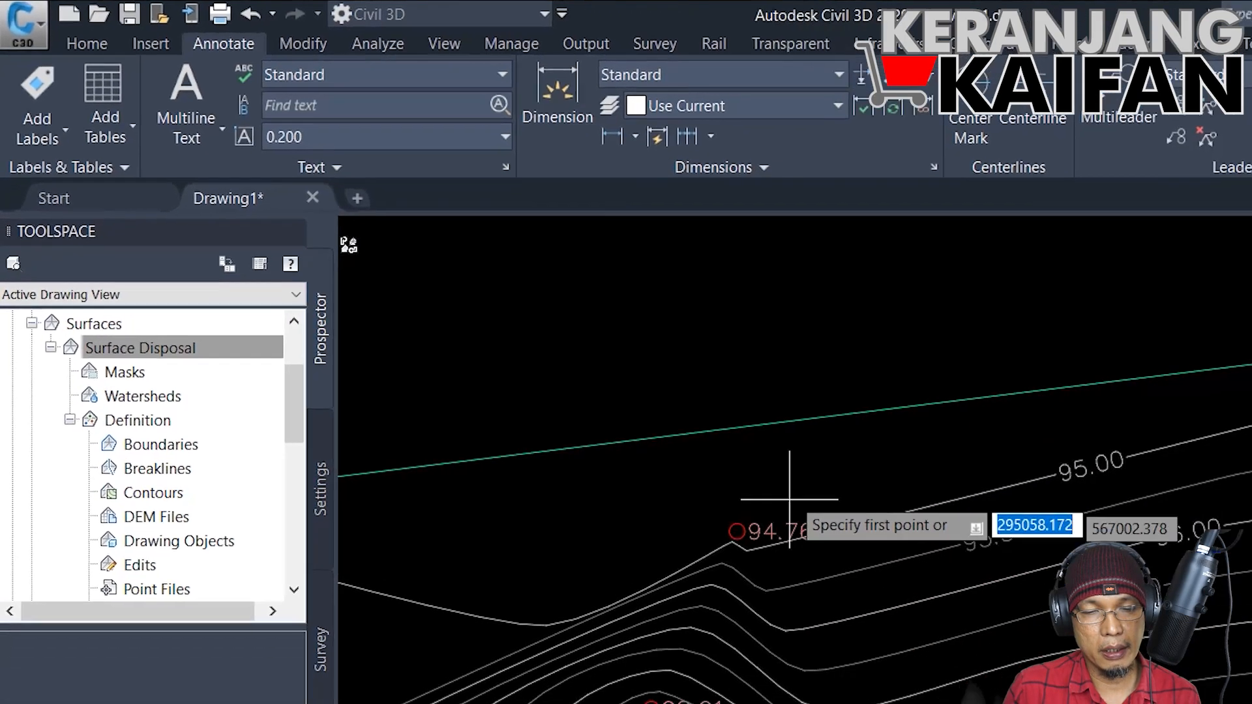
scroll(624, 367, "down", 5)
scroll(1022, 617, "down", 2)
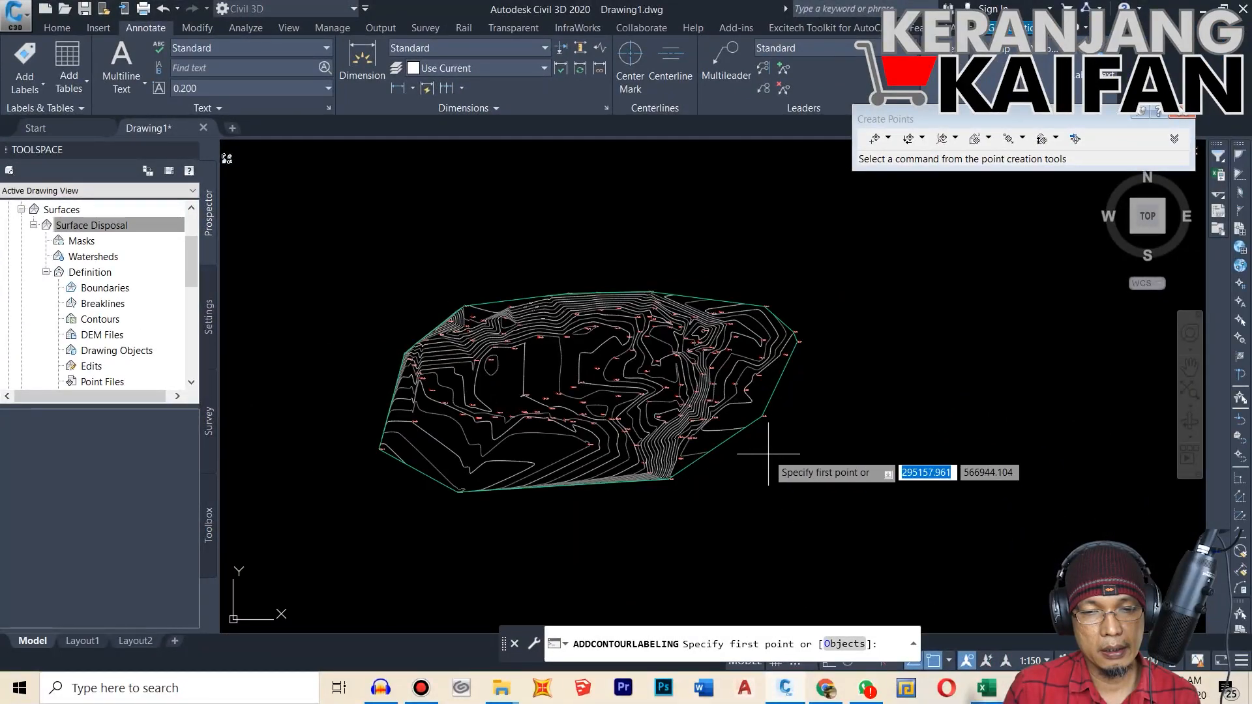
scroll(948, 559, "up", 8)
scroll(591, 418, "down", 3)
scroll(561, 450, "up", 8)
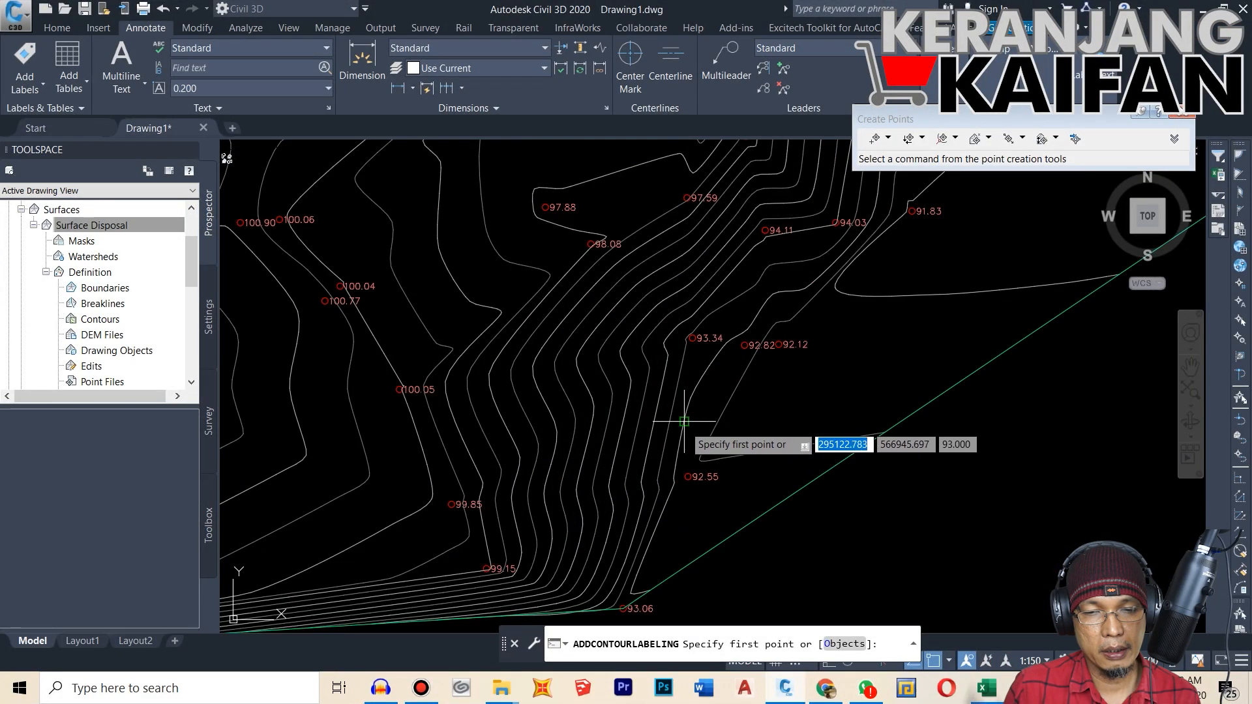
left_click(804, 398)
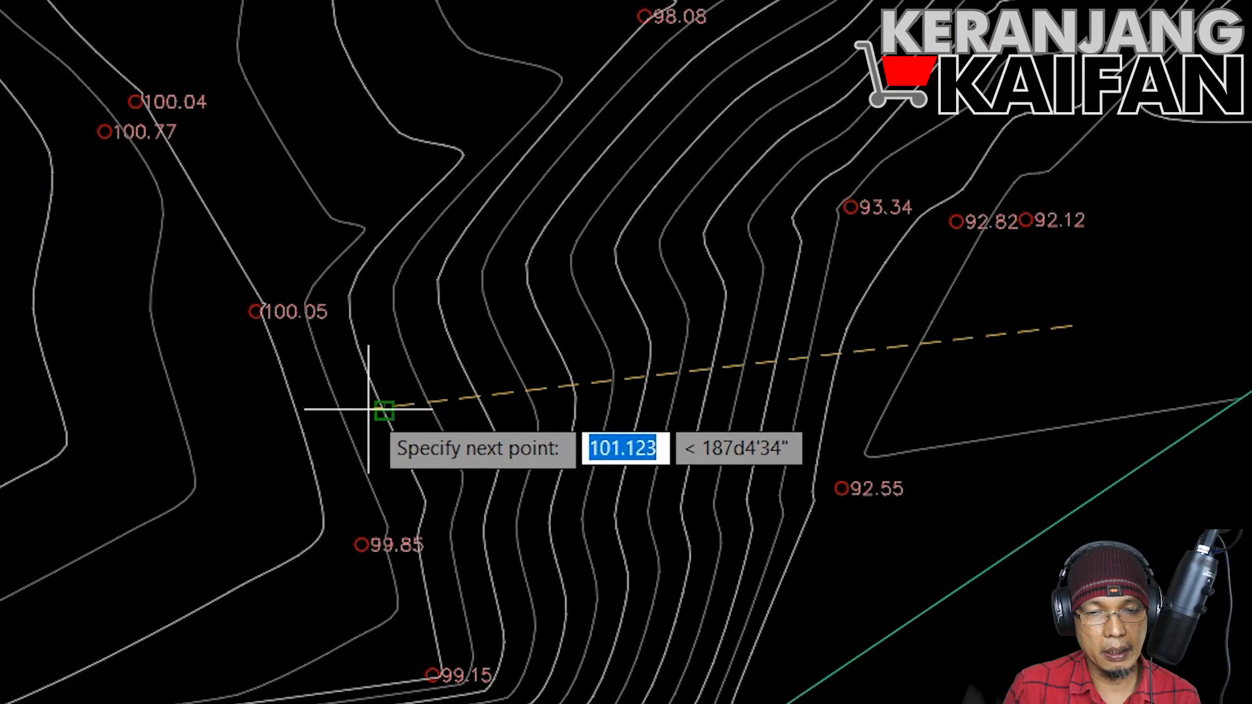
scroll(363, 410, "up", 2)
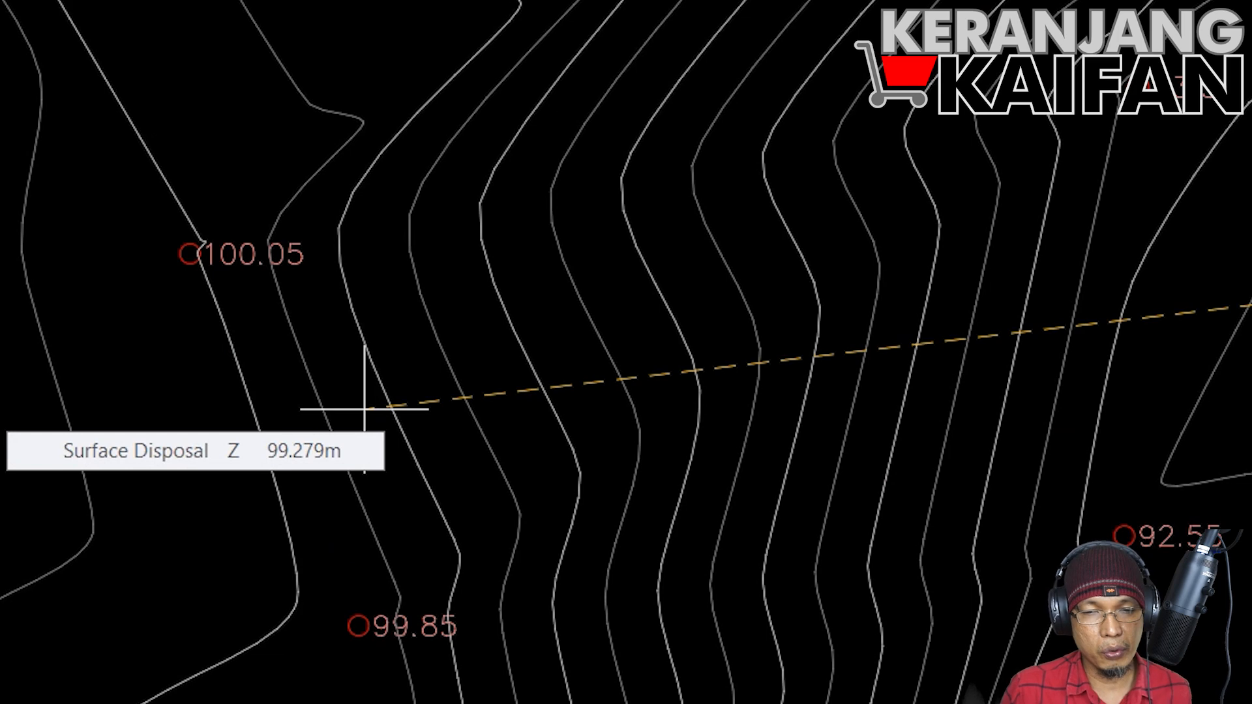
left_click(175, 446)
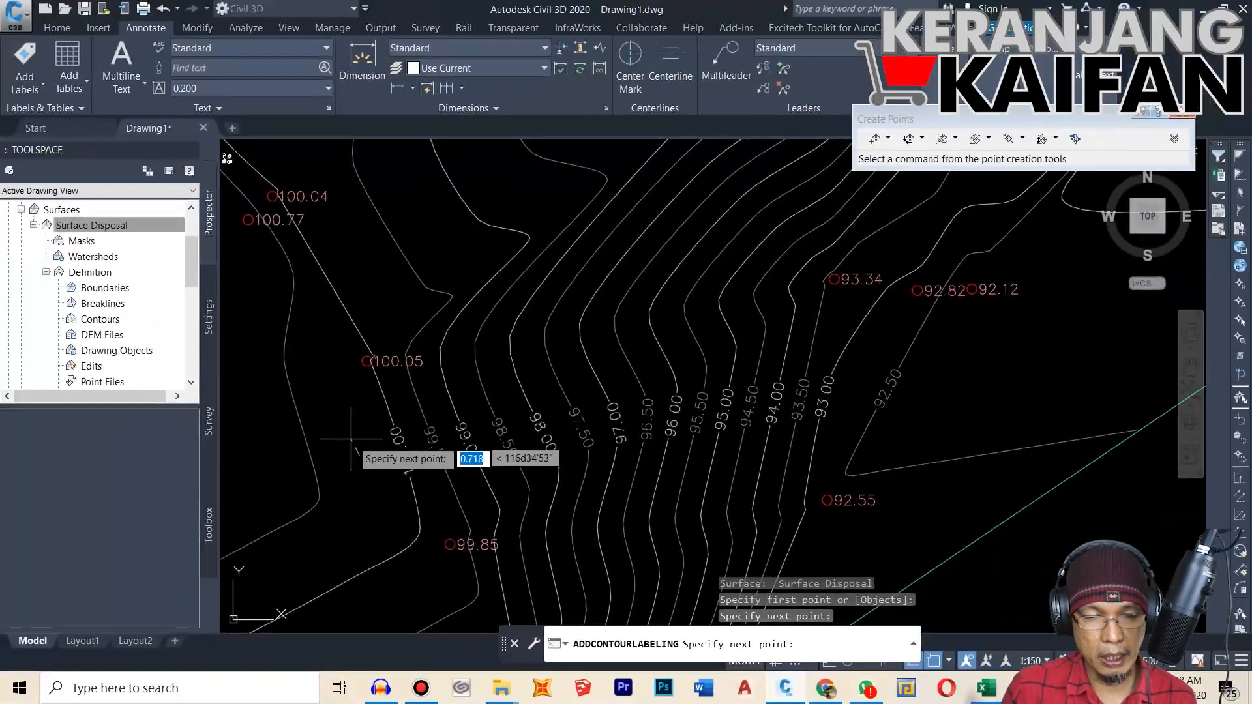
left_click(352, 440)
scroll(585, 361, "down", 2)
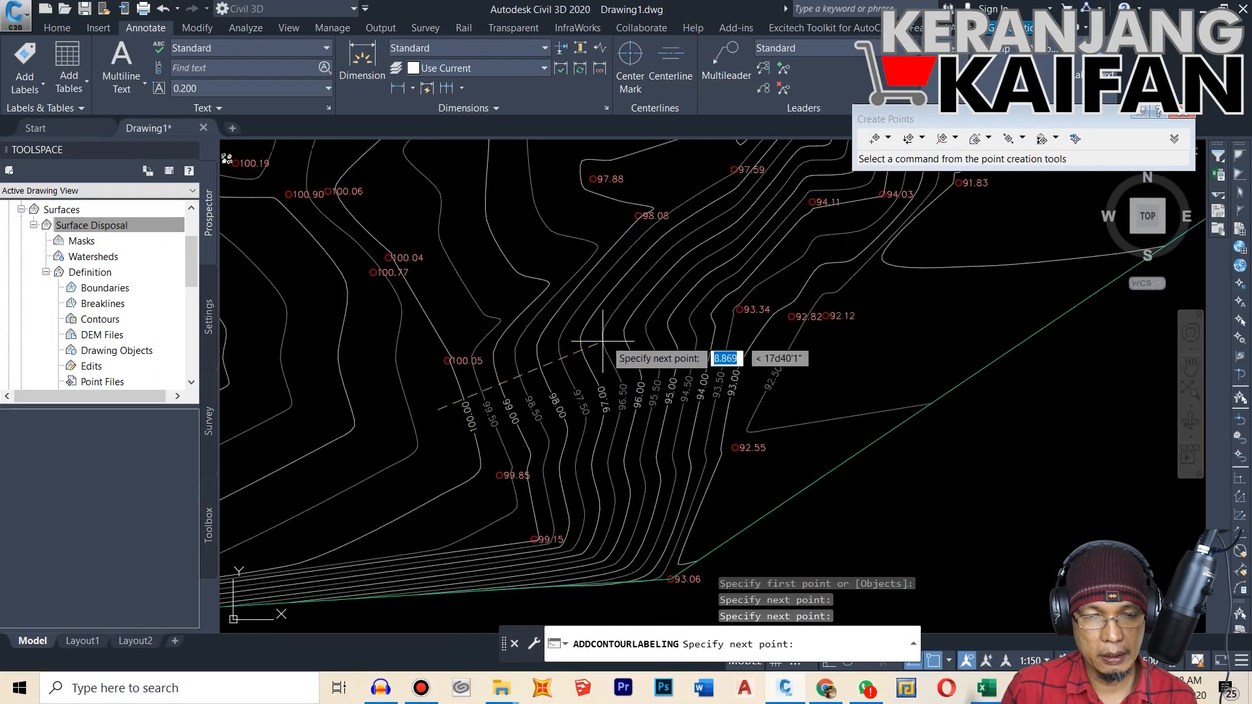
scroll(565, 343, "down", 3)
scroll(498, 391, "up", 2)
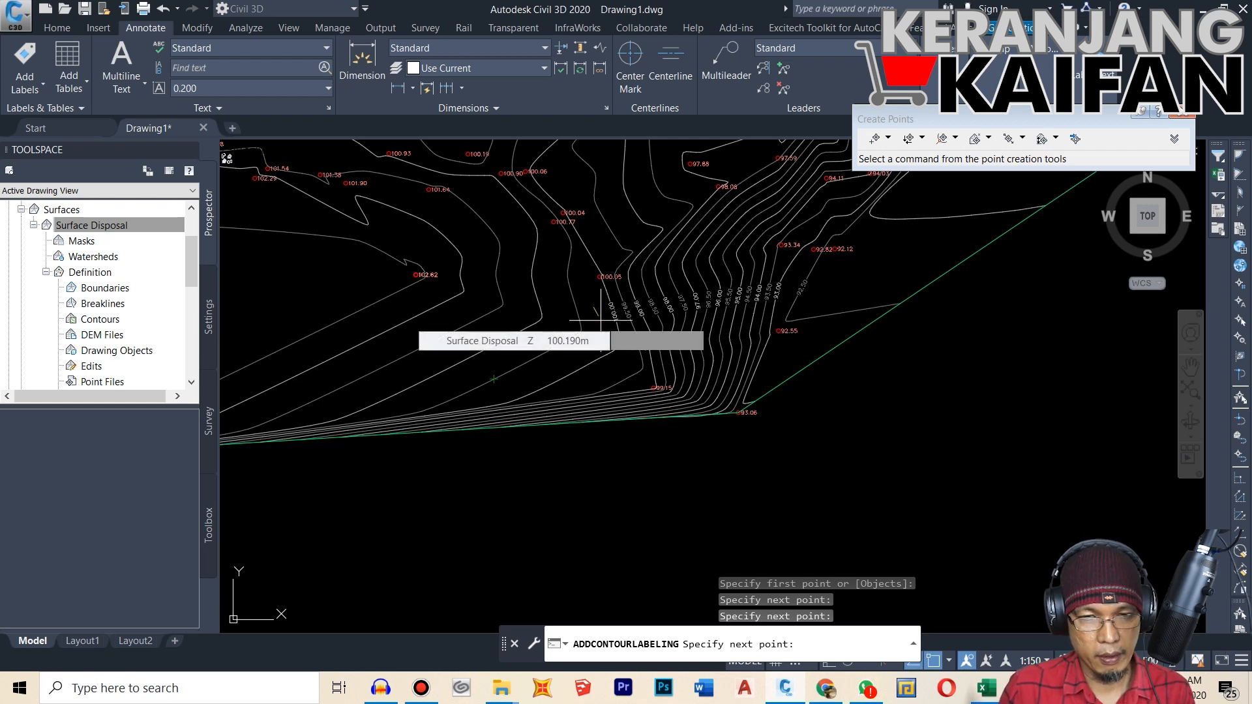
key("Return")
key("Return")
Step: Add another multiple contour label line across the tightly spaced contours along the surface's lower boundary
left_click(599, 447)
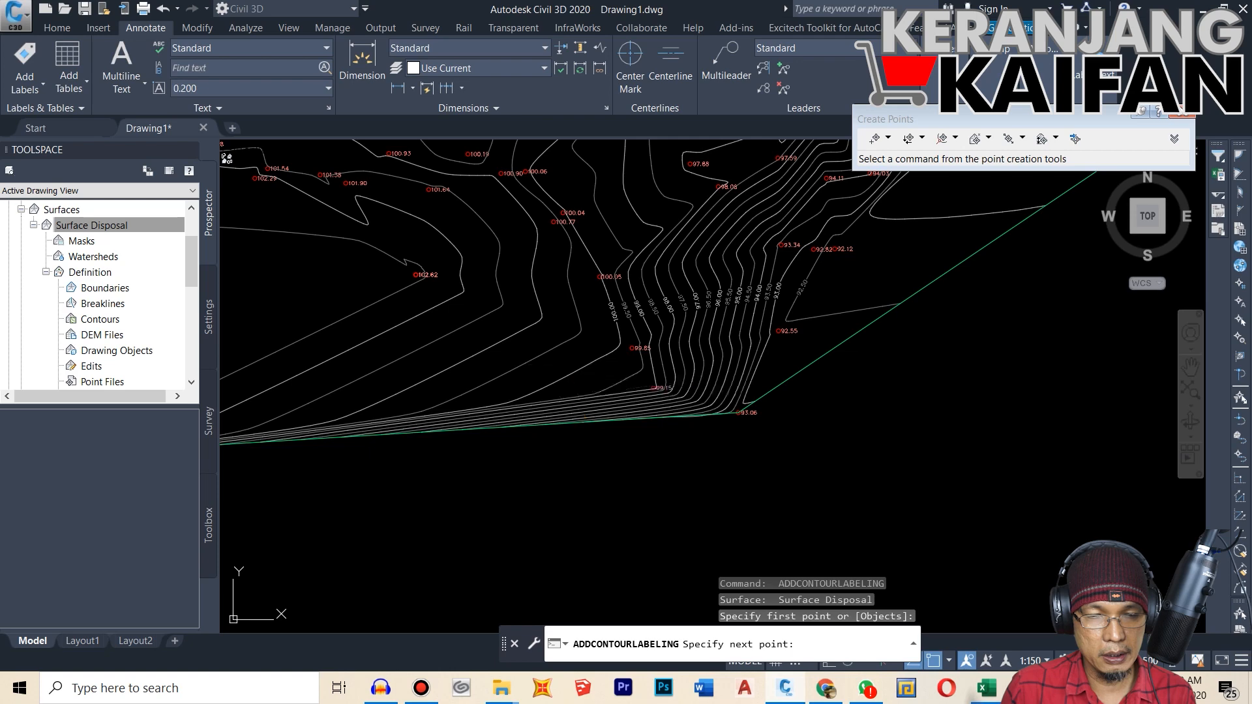
left_click(559, 363)
key("Return")
scroll(816, 441, "down", 3)
scroll(693, 441, "up", 2)
scroll(478, 430, "down", 2)
scroll(478, 431, "up", 3)
left_click(442, 447)
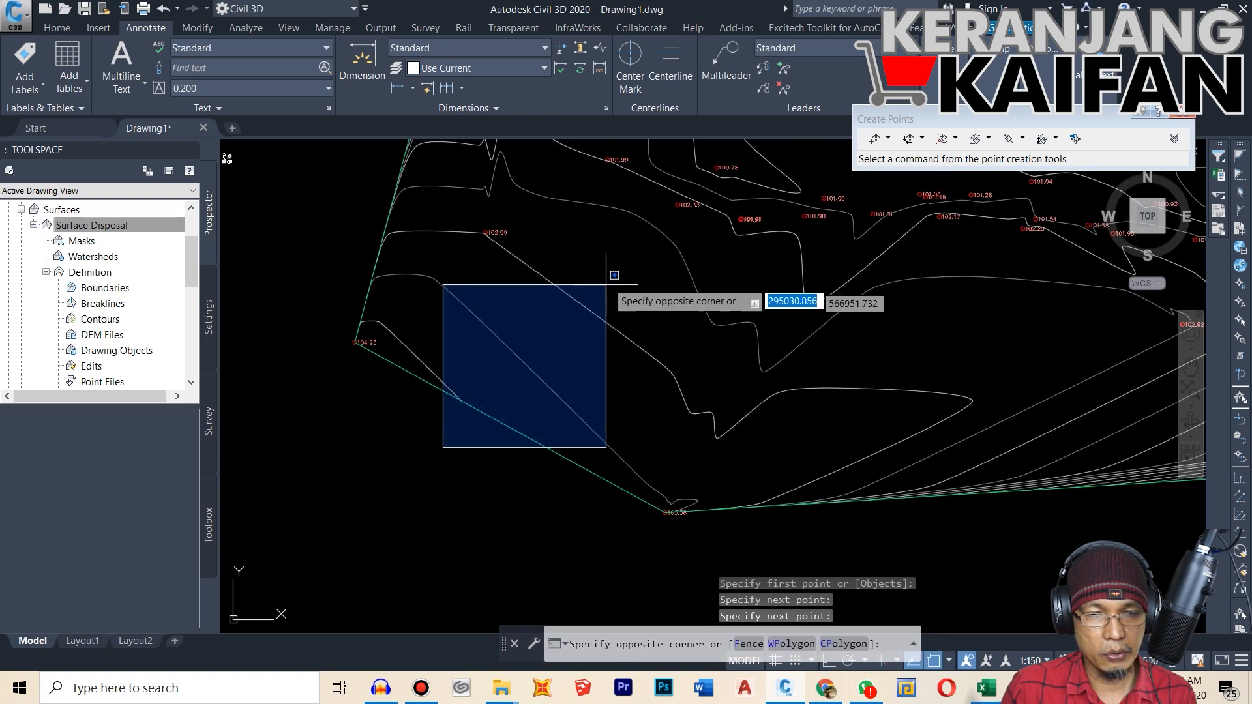
left_click(449, 443)
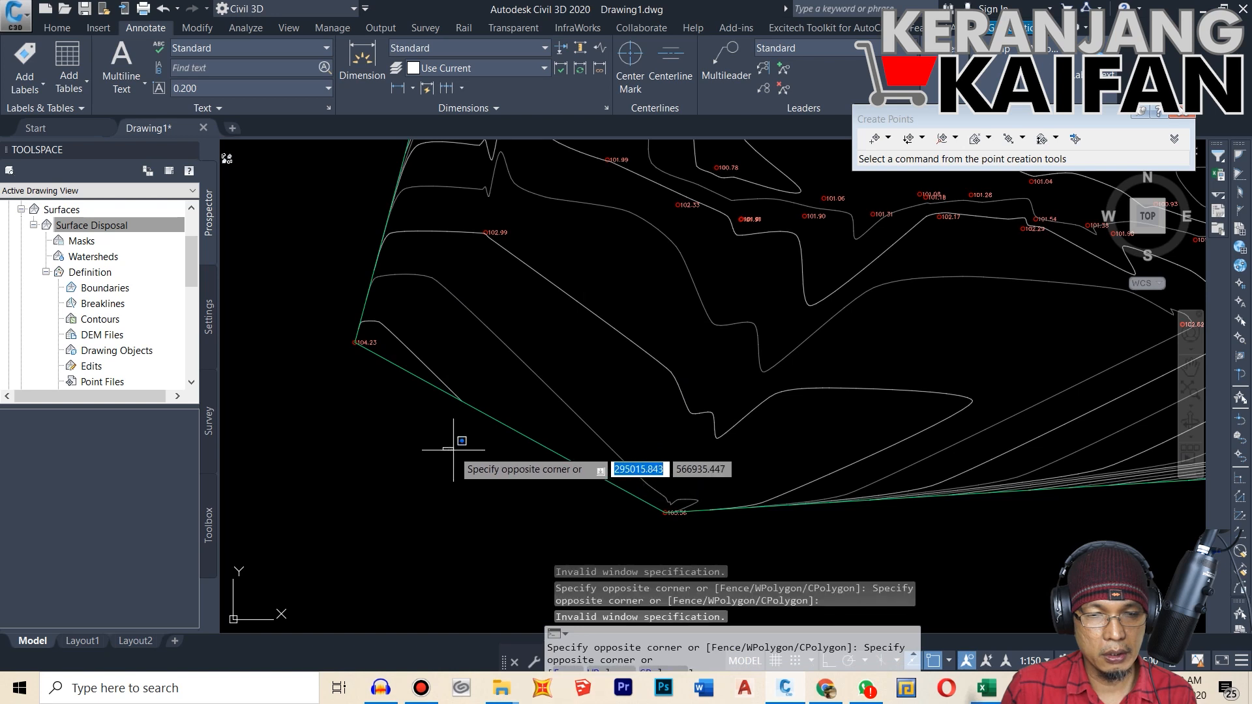
left_click(458, 441)
left_click(446, 455)
left_click(531, 361)
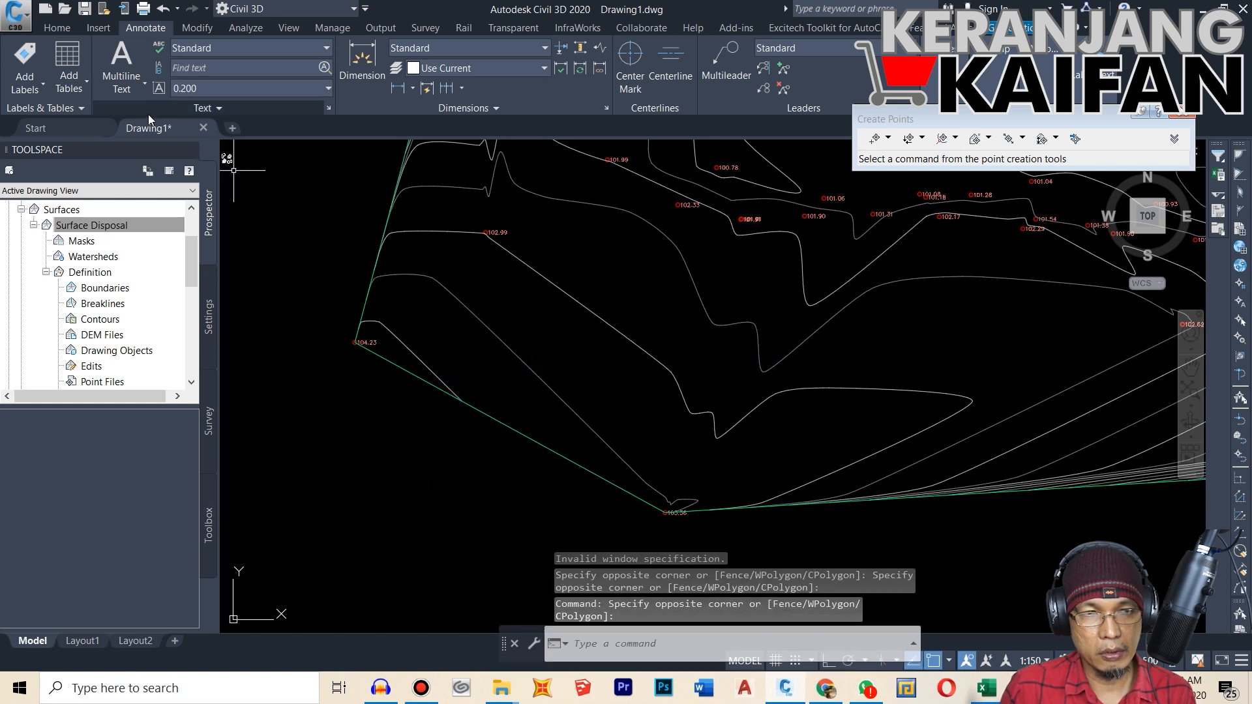
Step: Add multiple contour labels along a diagonal line from outside the southwestern boundary across the 103.5 and 103 m contours
left_click(41, 87)
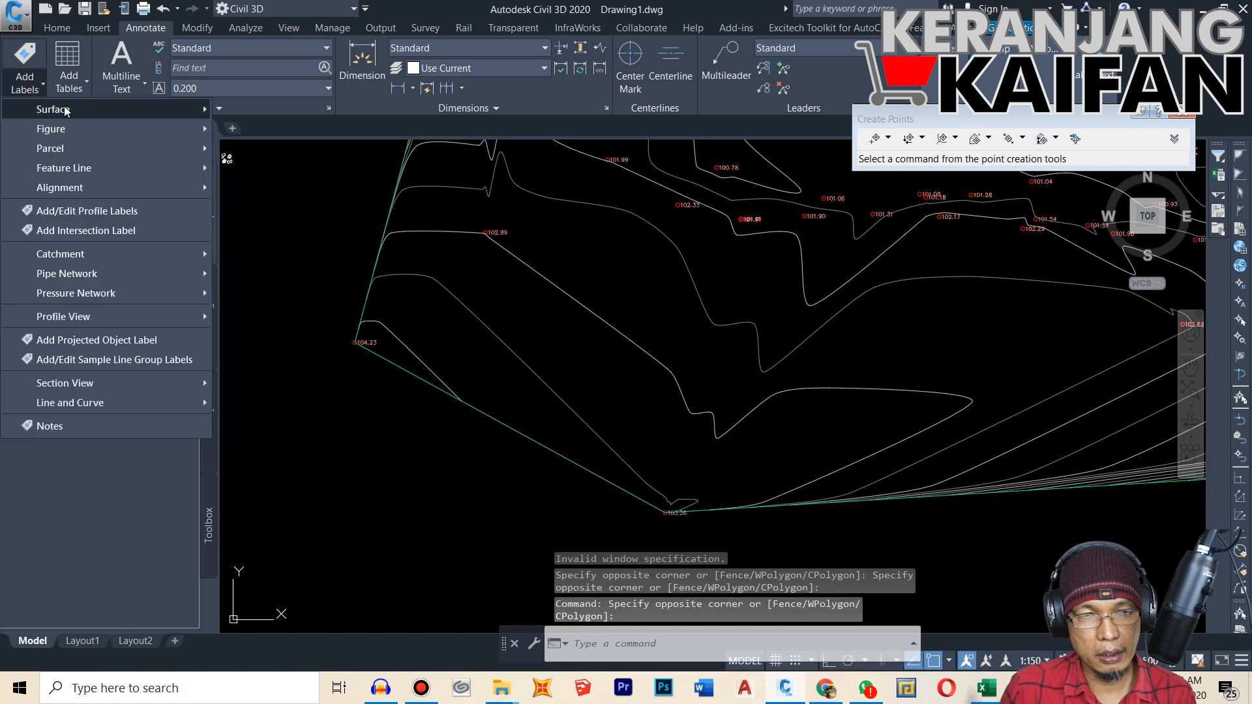
mouse_move(68, 111)
left_click(293, 207)
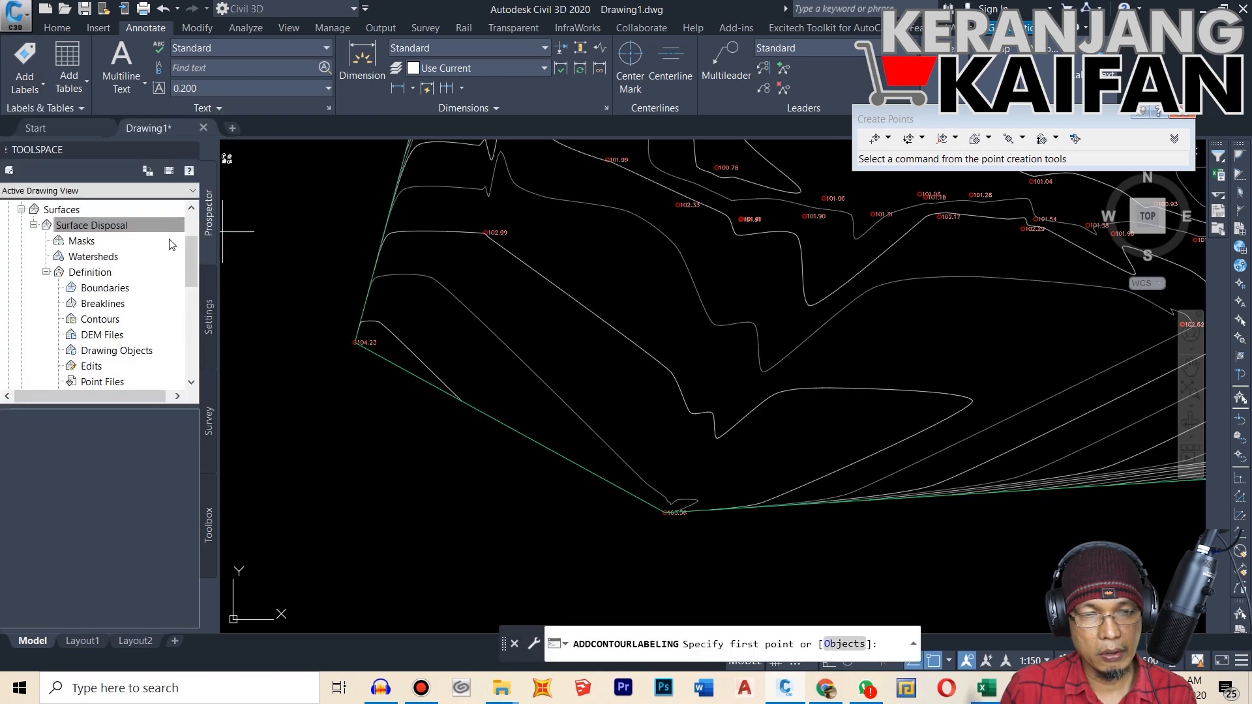
left_click(435, 442)
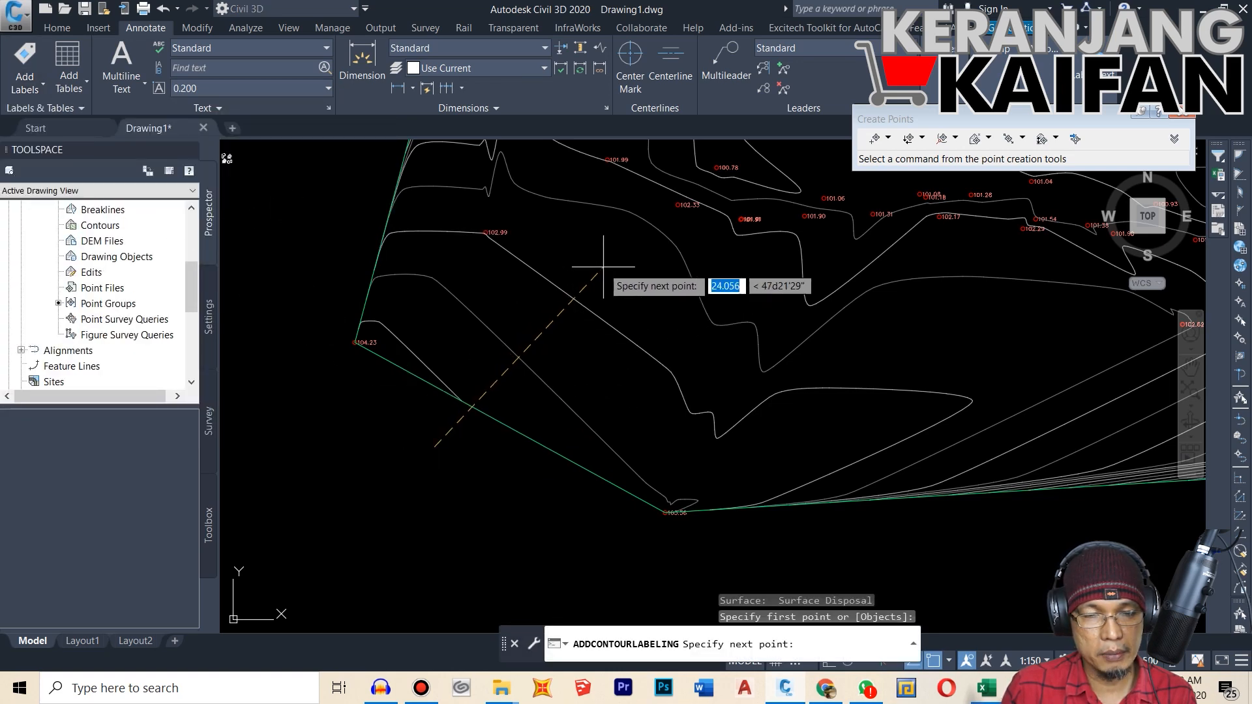
scroll(465, 375, "up", 4)
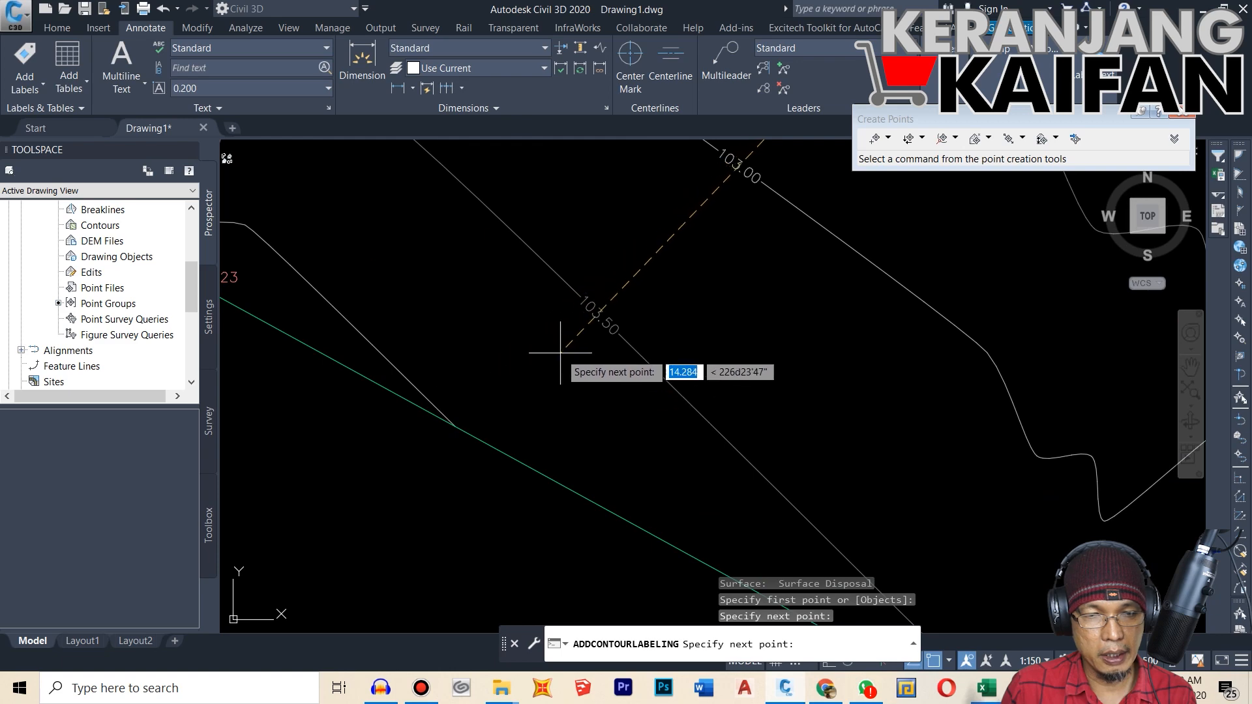
left_click(679, 259)
key("Return")
scroll(442, 355, "down", 10)
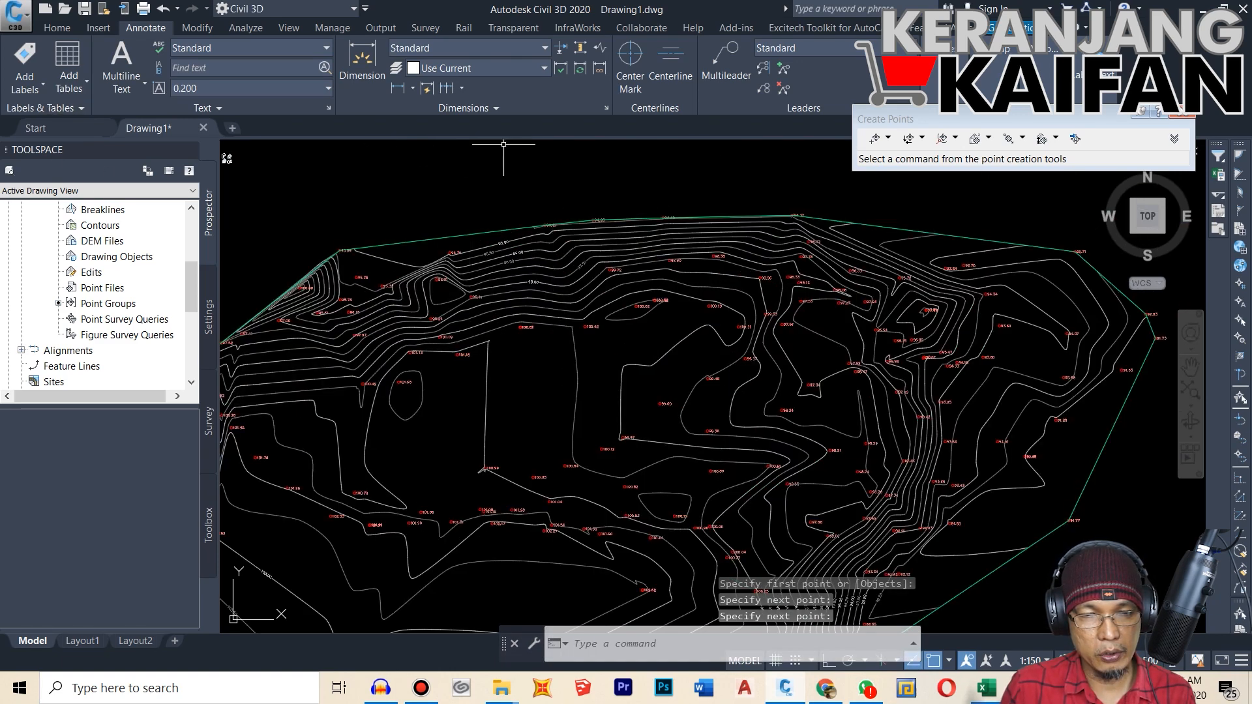
key("Return")
scroll(551, 203, "up", 2)
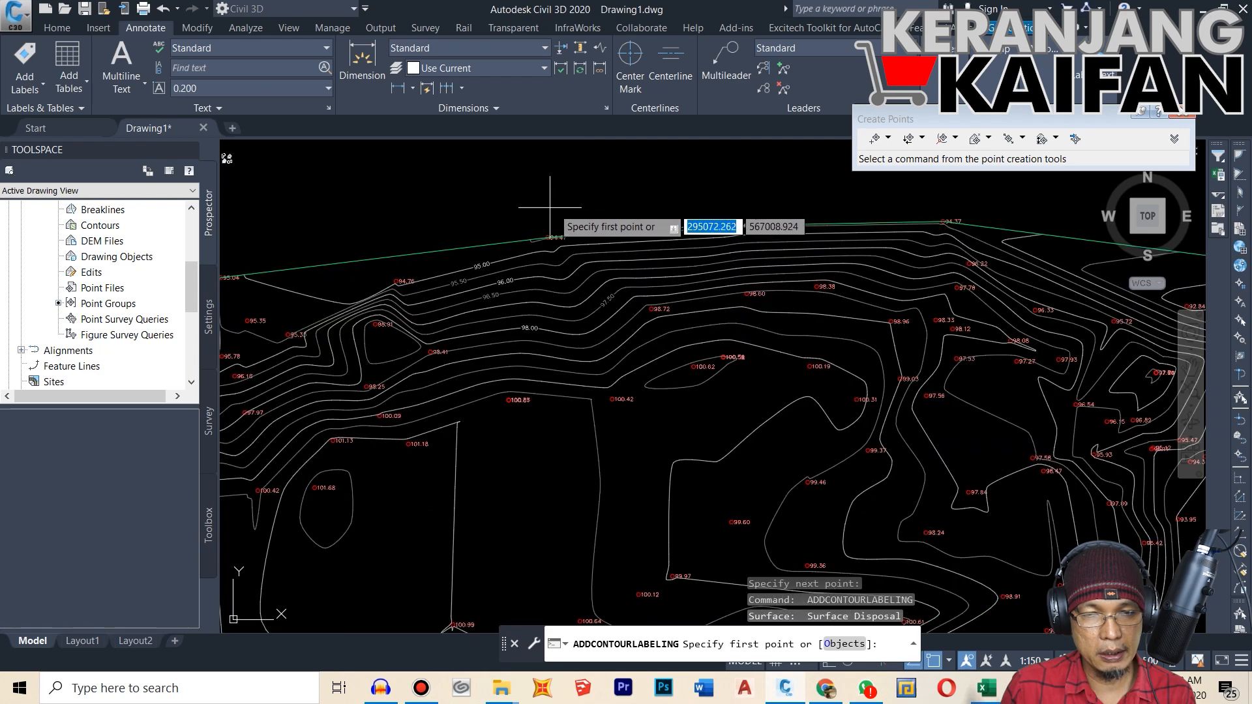
scroll(600, 180, "down", 2)
scroll(715, 187, "down", 3)
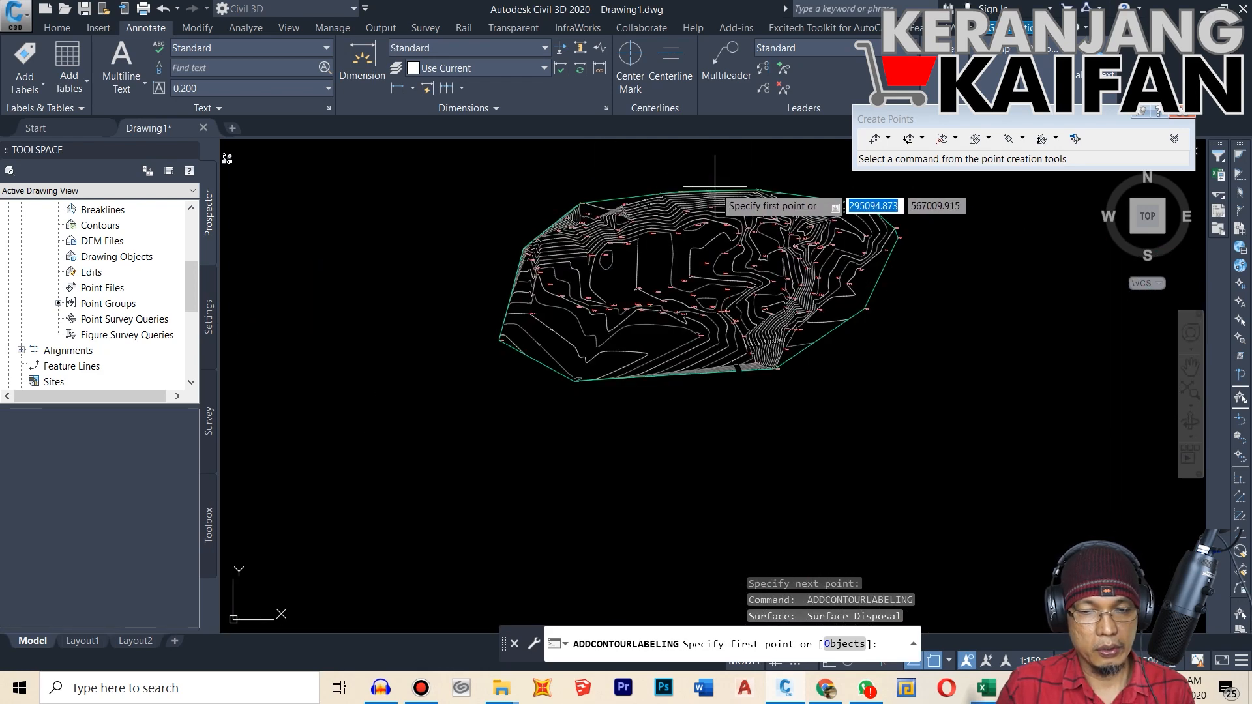
left_click(715, 187)
key("Escape")
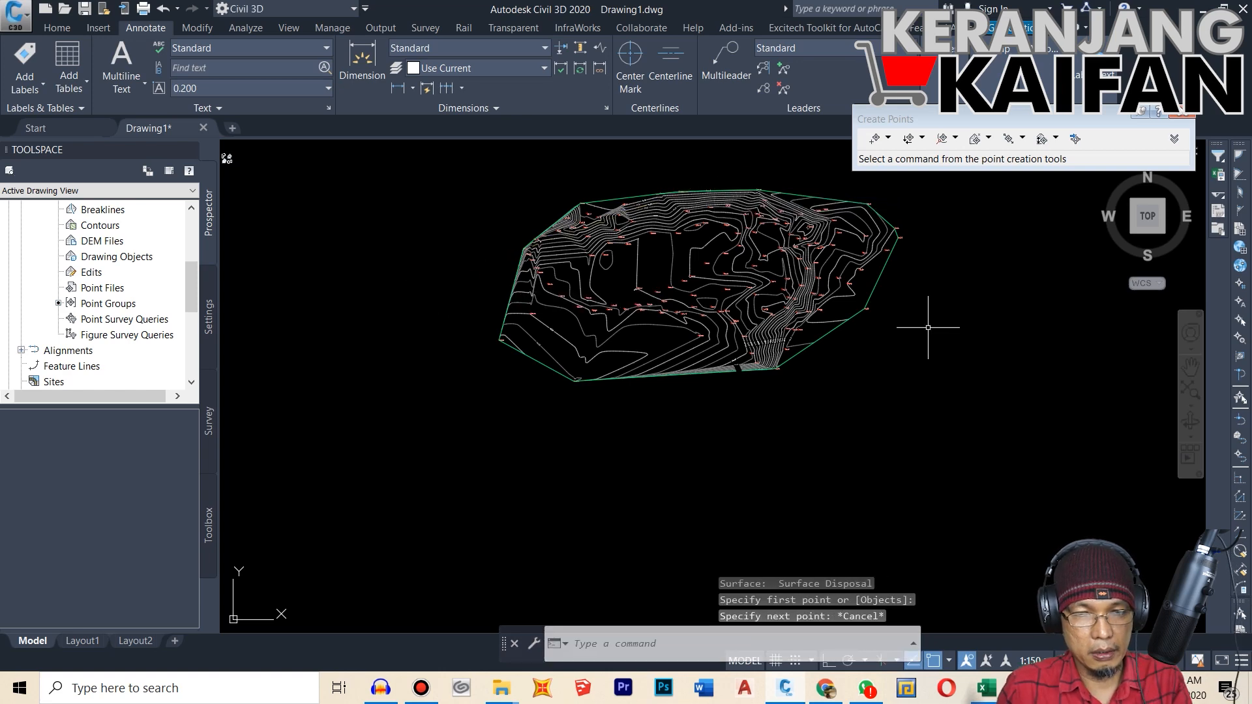
Step: Add multiple contour labels along a line from the northeastern boundary inward across the 92.5, 93, 93.5 and 94 m contours
key("Return")
scroll(887, 242, "up", 4)
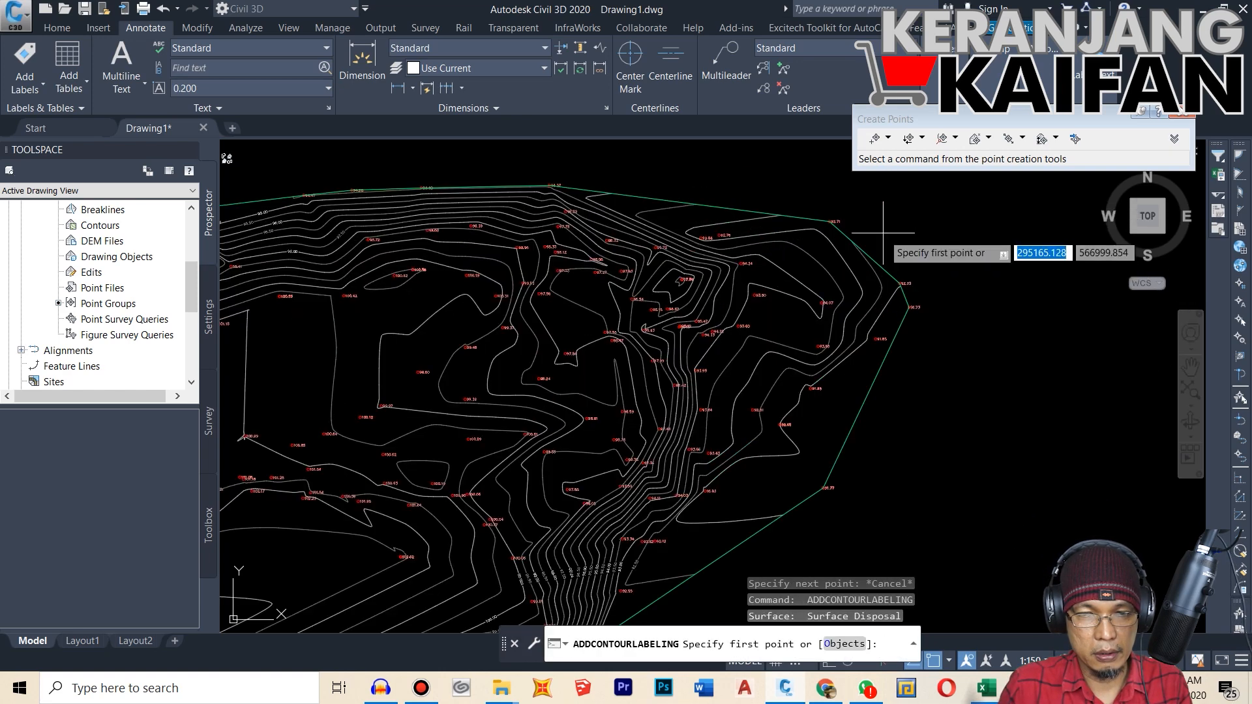
scroll(791, 277, "up", 3)
left_click(743, 277)
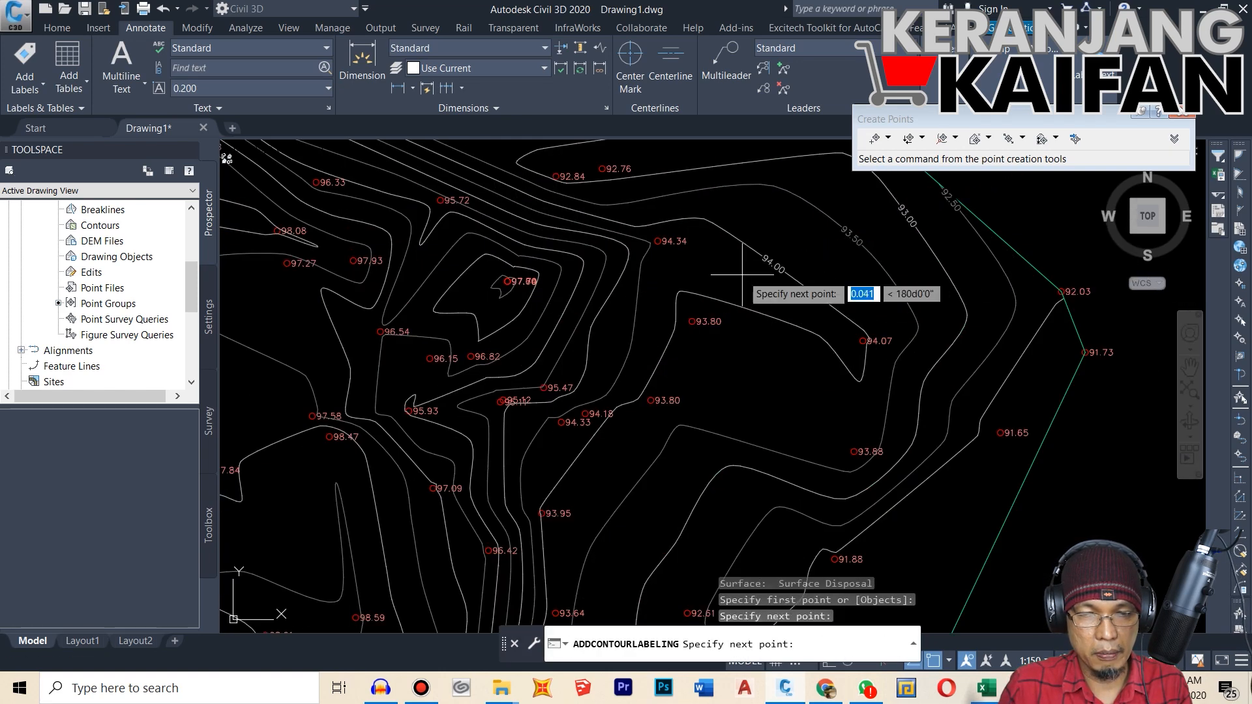
left_click(830, 359)
scroll(296, 219, "down", 5)
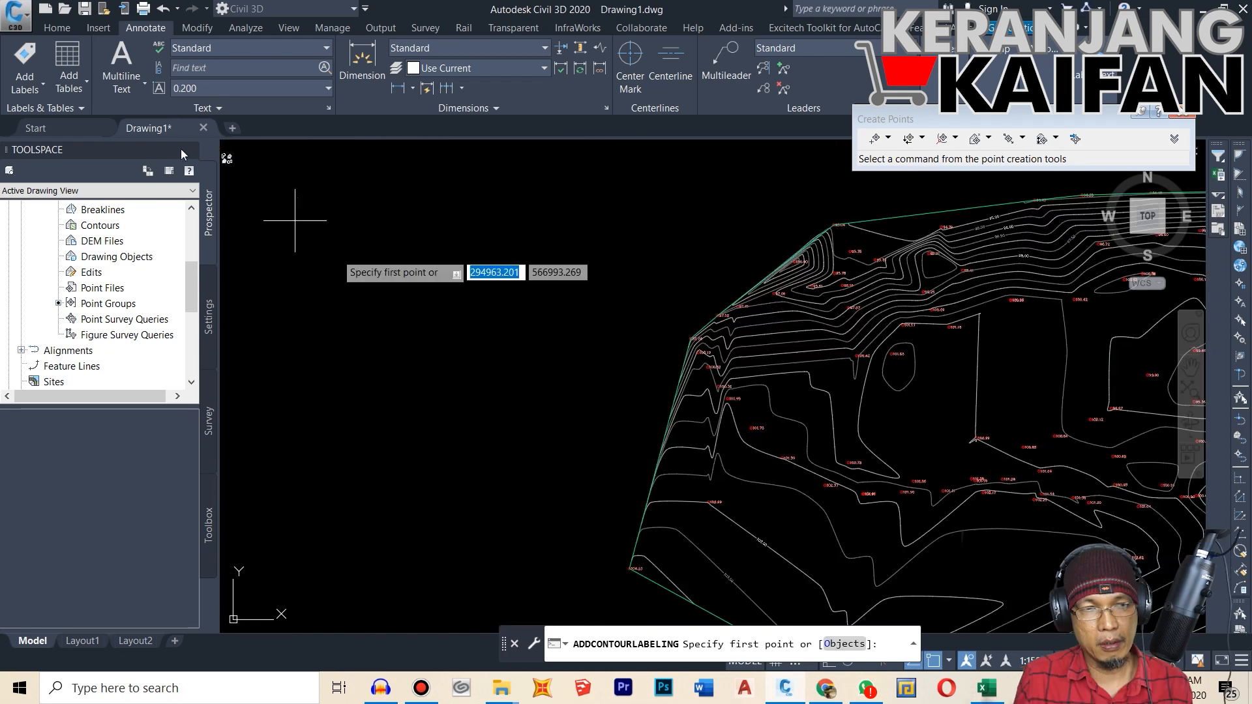
Step: Add multiple contour labels along a line on the eastern slope, from outside the 92 m contour to past the 93.5 m contour
left_click(45, 80)
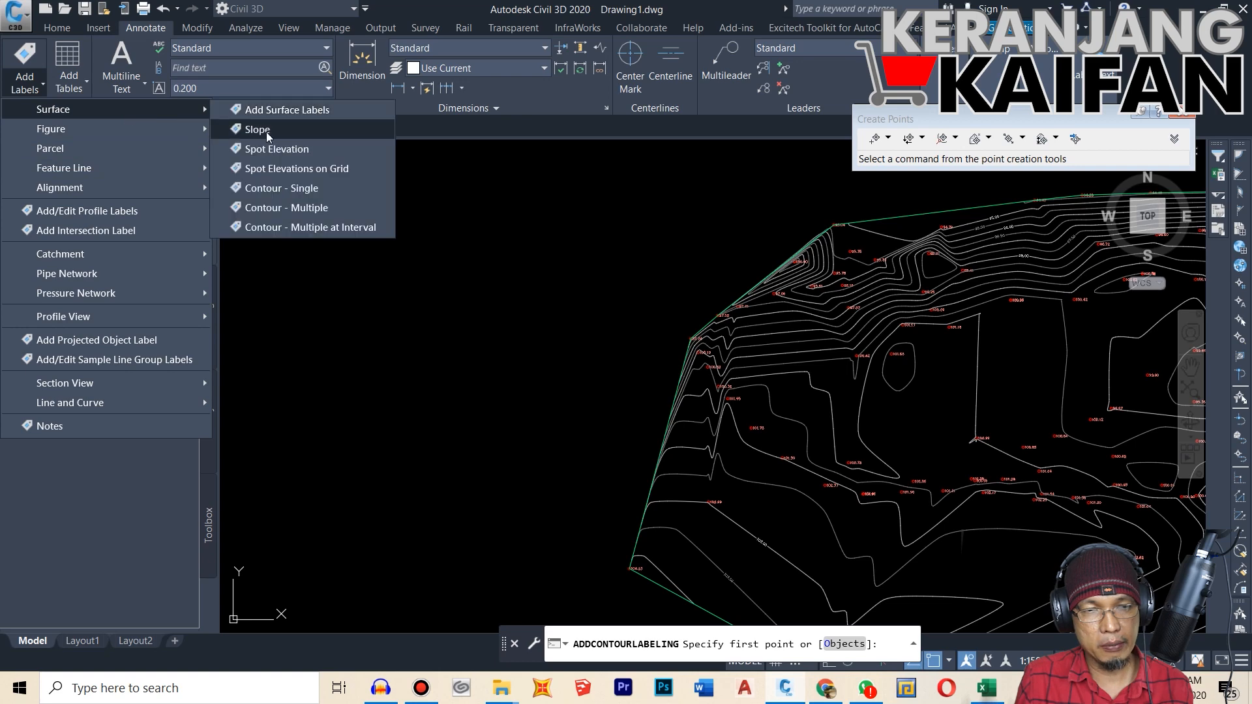
left_click(291, 207)
scroll(445, 337, "down", 4)
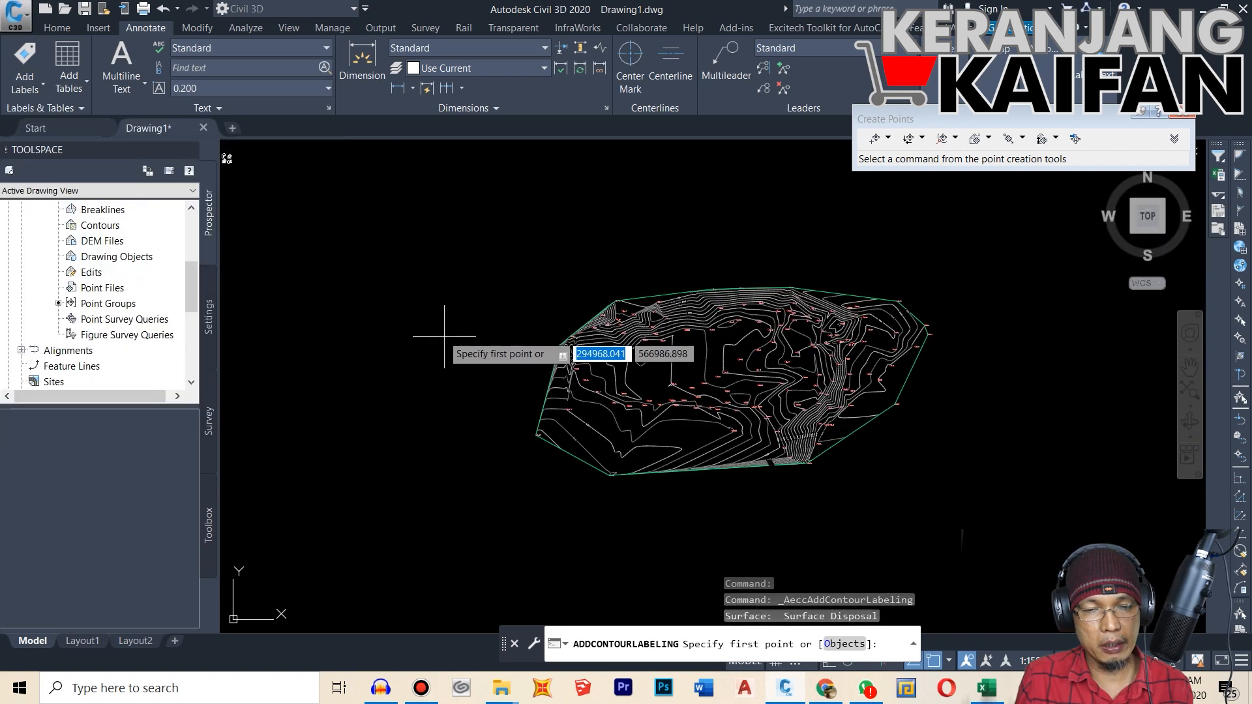
scroll(444, 337, "down", 2)
scroll(825, 350, "up", 1)
scroll(655, 346, "up", 1)
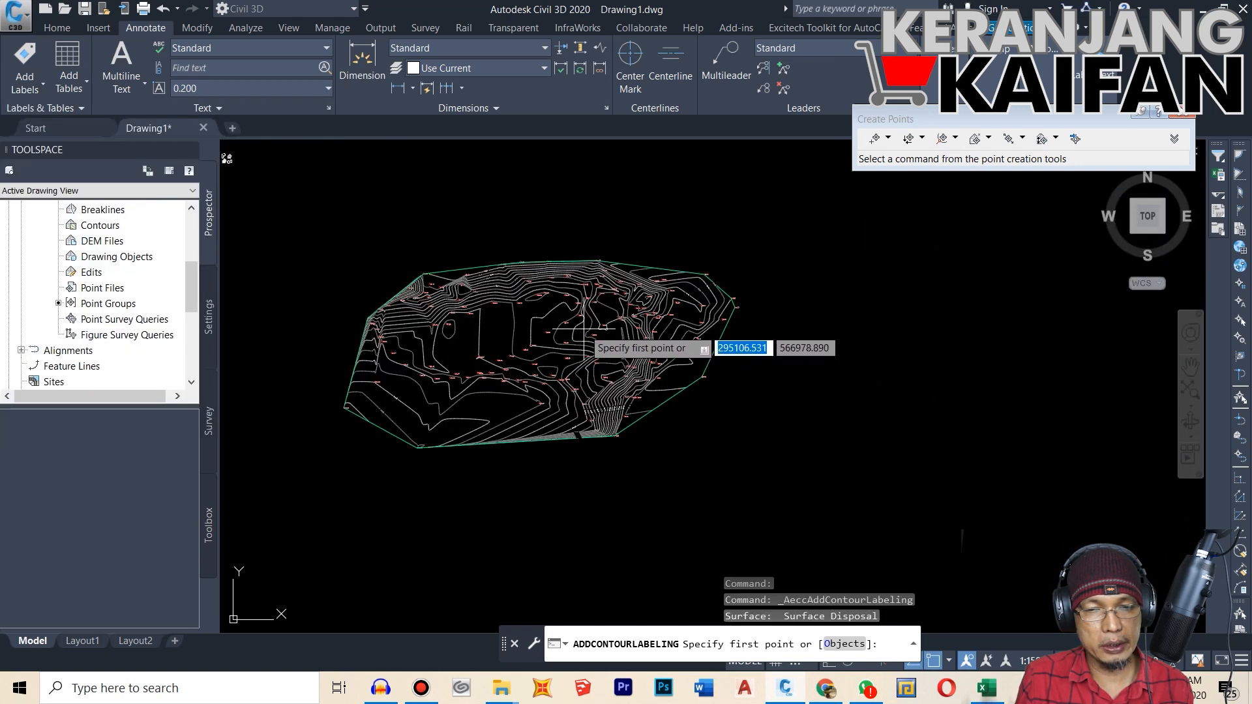
scroll(583, 333, "up", 2)
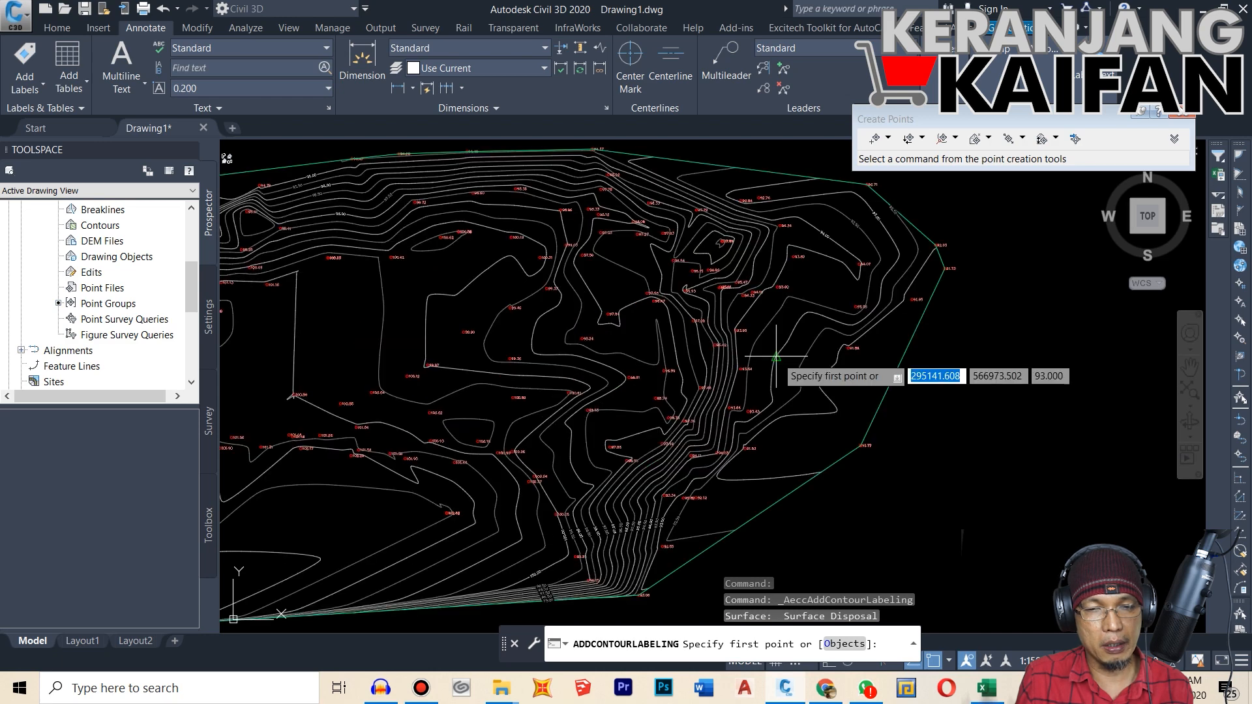
scroll(903, 329, "up", 2)
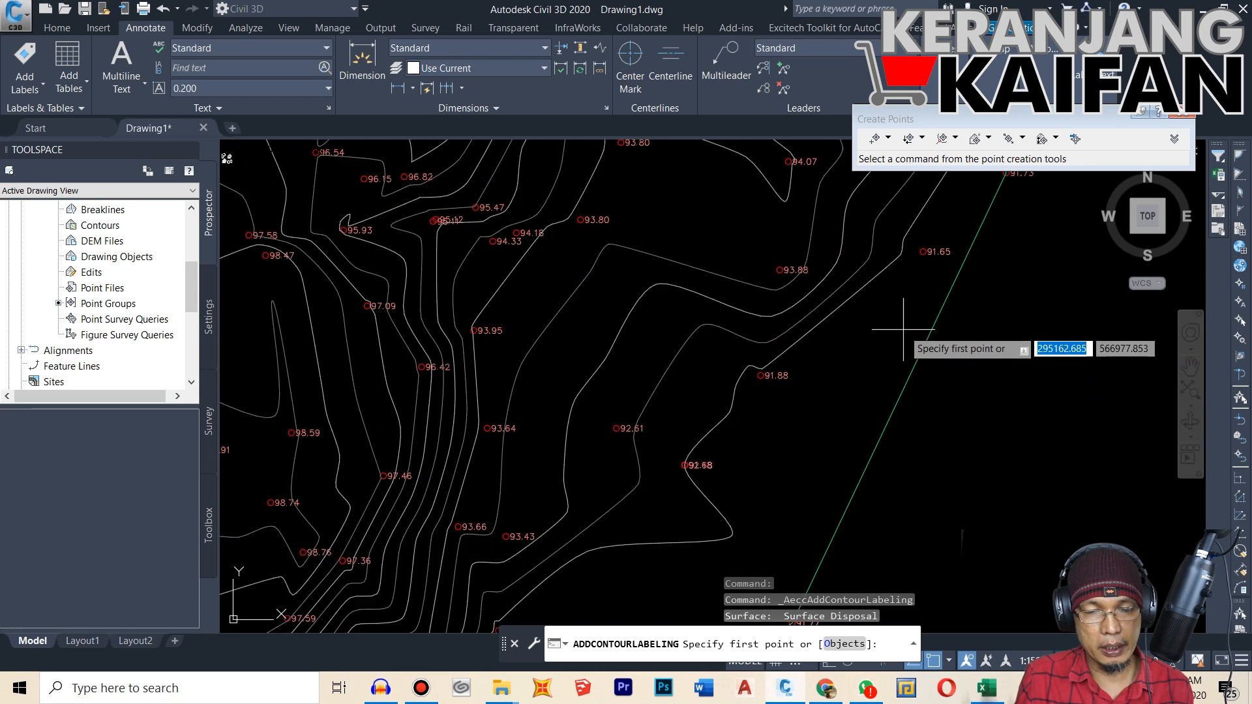
left_click(870, 357)
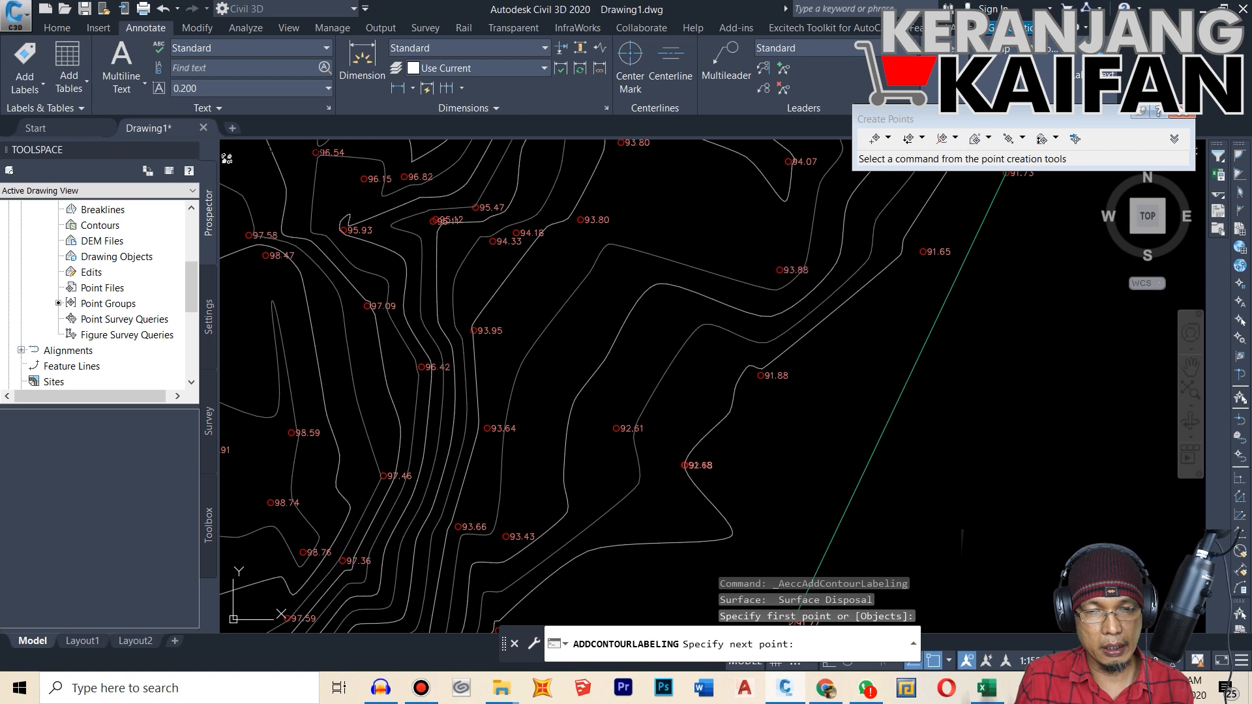
left_click(757, 258)
scroll(793, 280, "up", 3)
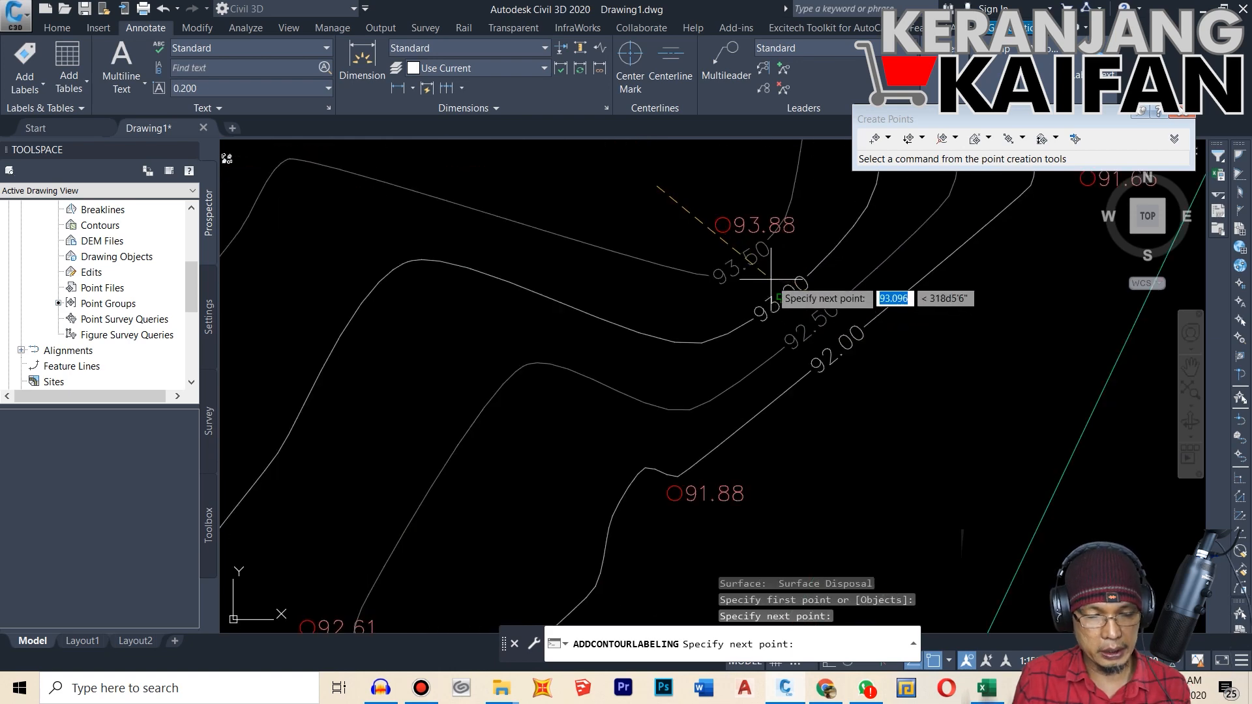
key("Return")
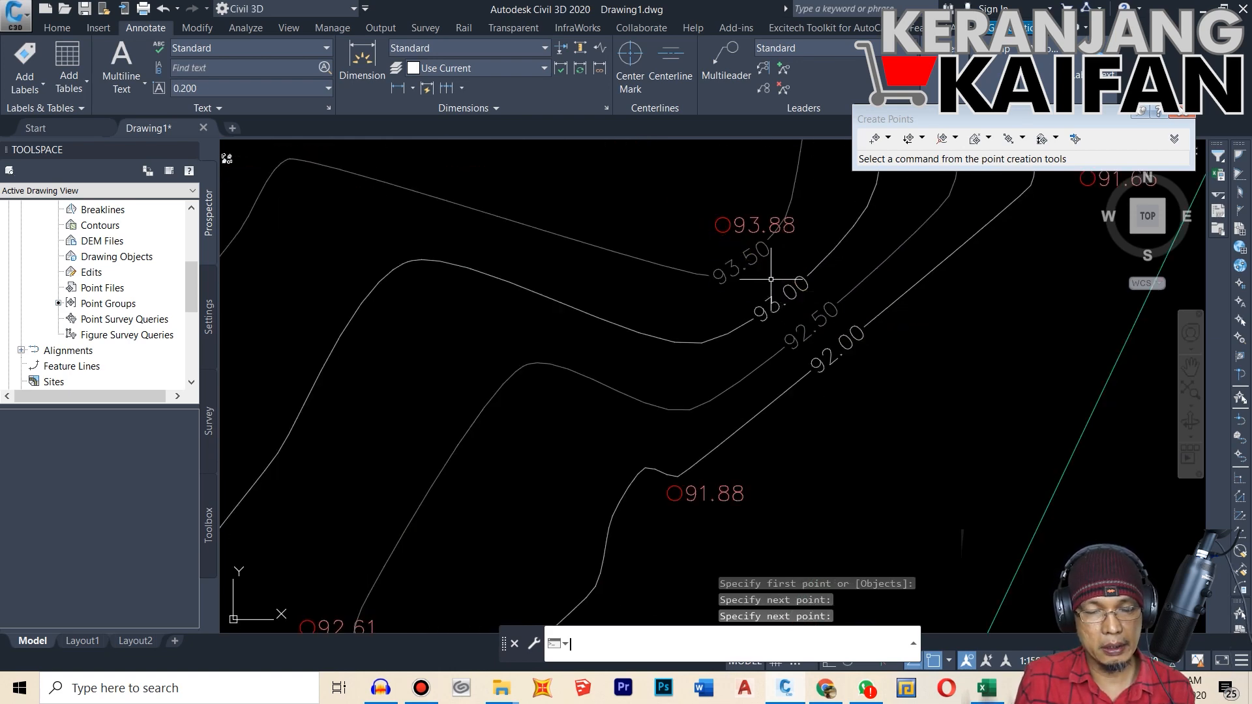
scroll(866, 405, "down", 6)
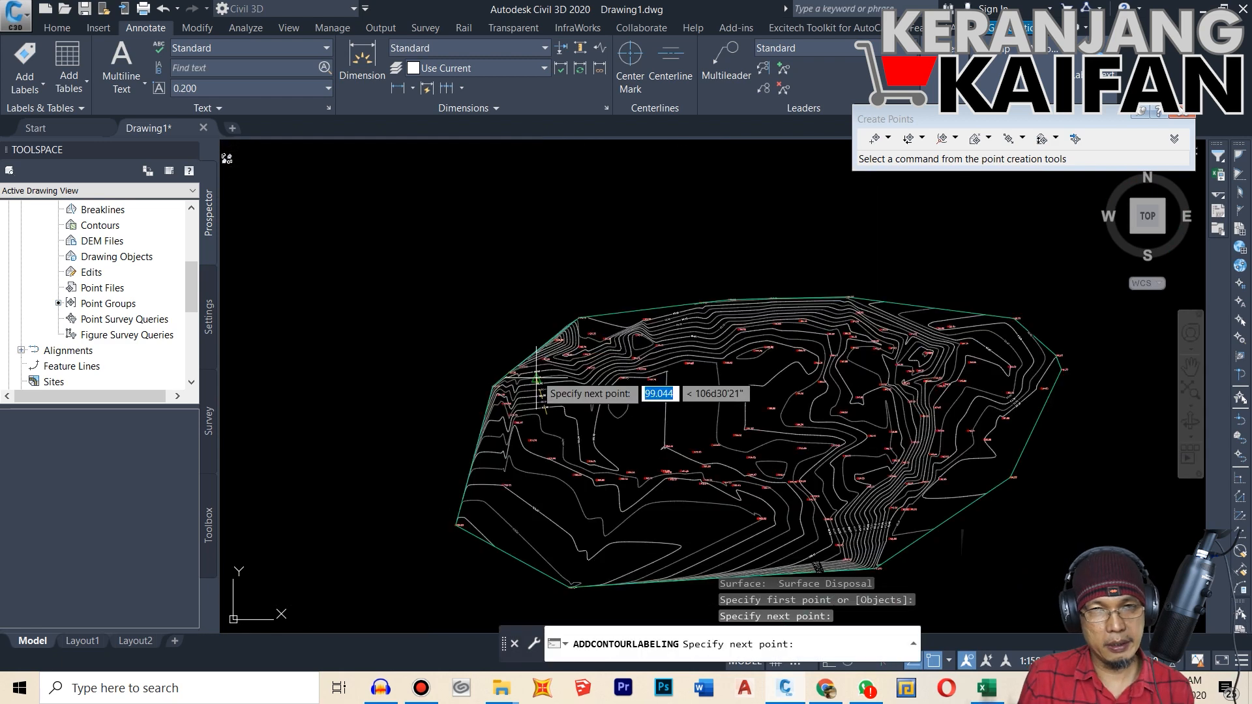